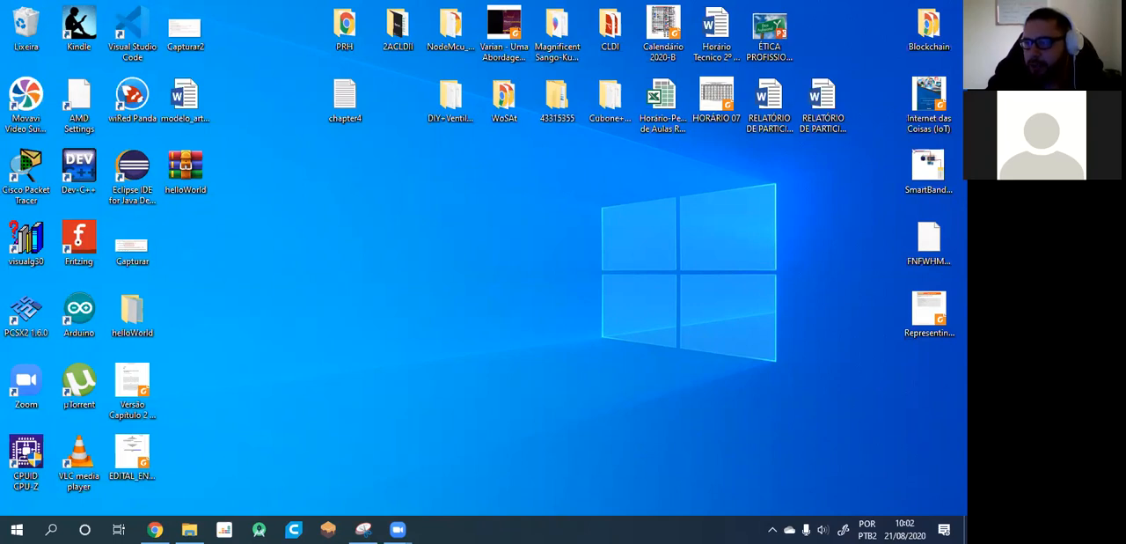
Launch MySQL Workbench 8.0 CE from the Windows search.
{"action": "left_click", "coordinate": [345, 296]}
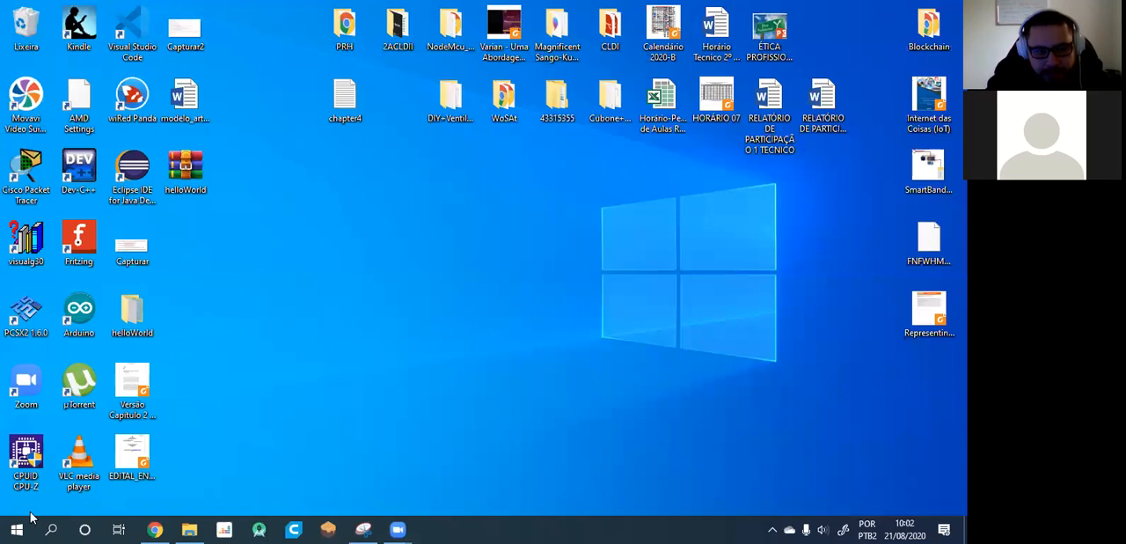
{"action": "left_click", "coordinate": [2, 529]}
{"action": "type", "text": "mysq"}
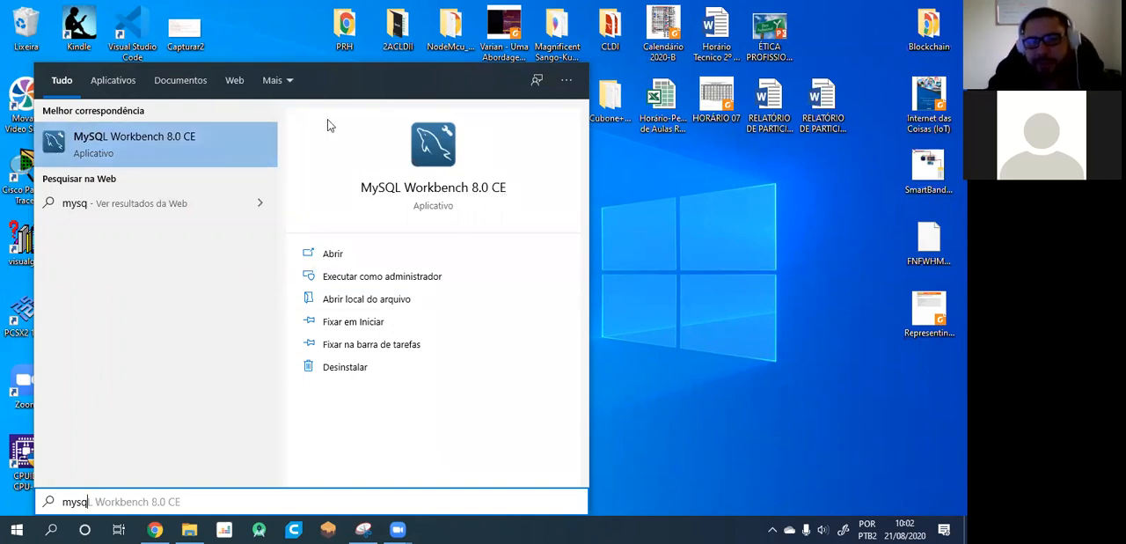
{"action": "left_click", "coordinate": [179, 150]}
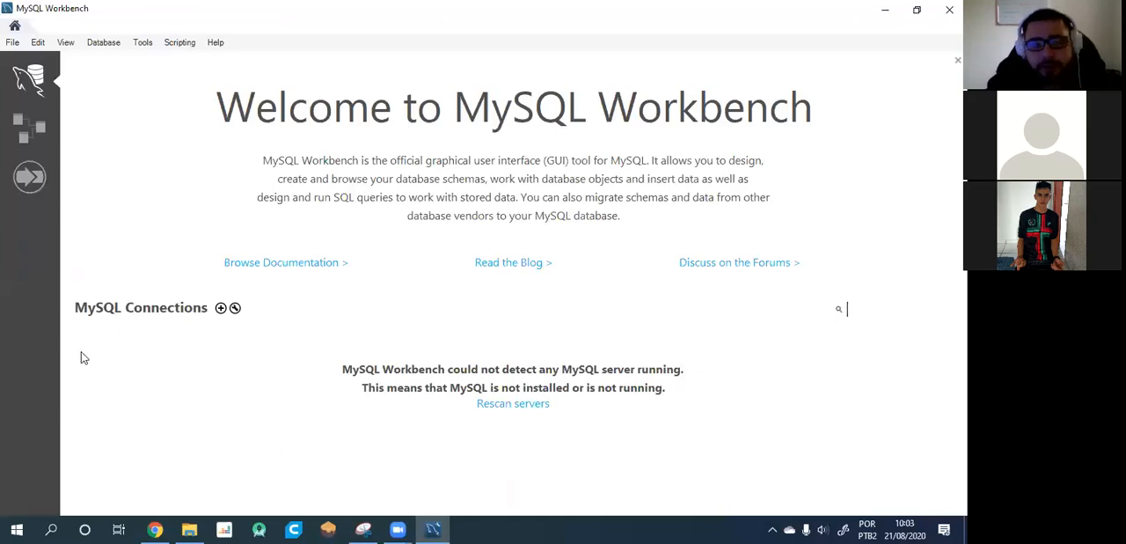
Create a MySQL connection named aula2108 with the default parameters, test it, and open it.
{"action": "left_click", "coordinate": [221, 308]}
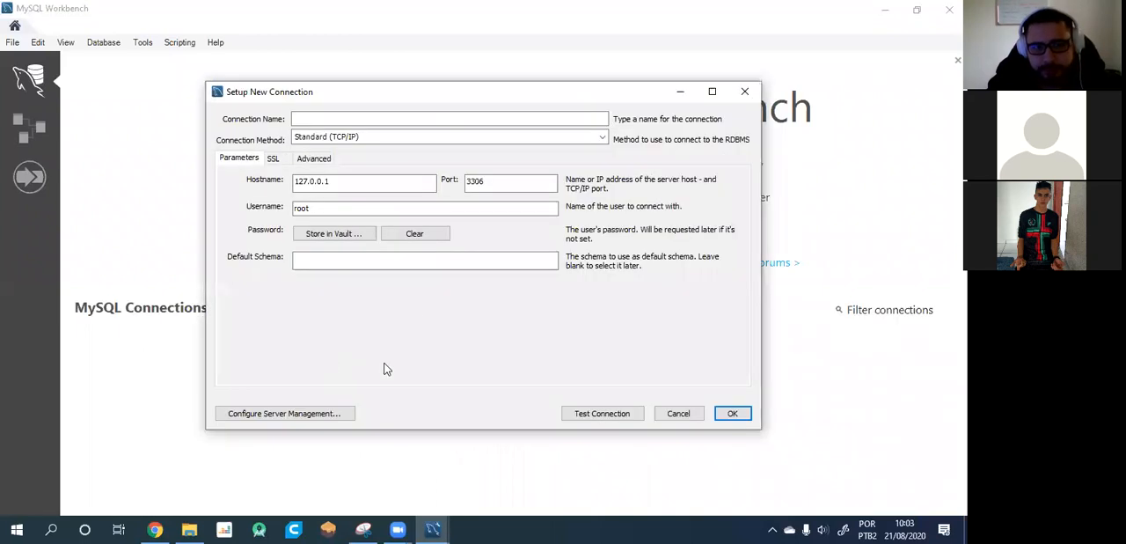
{"action": "left_click", "coordinate": [361, 118]}
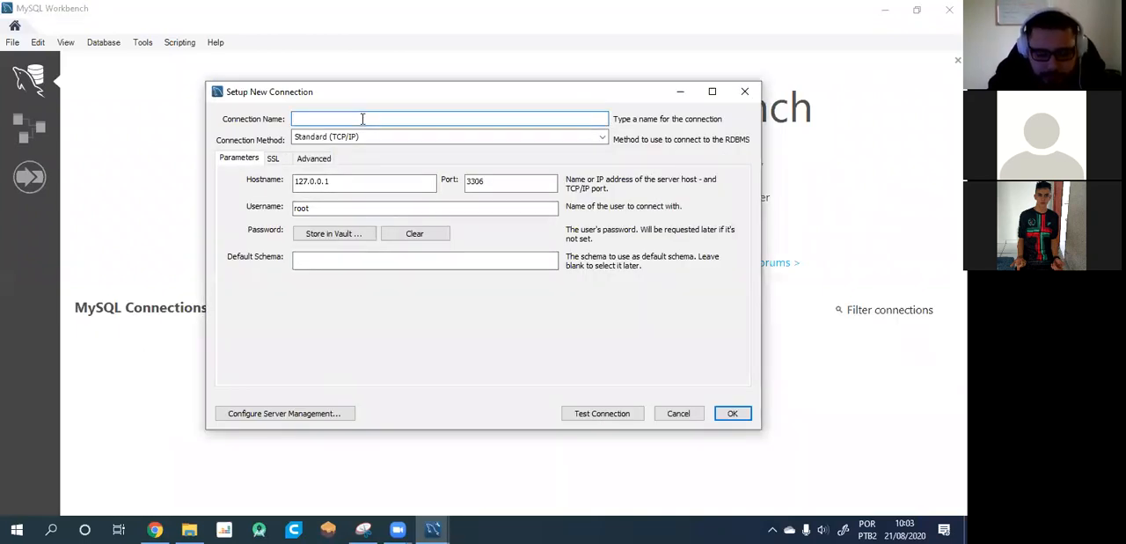
{"action": "type", "text": "aula2108"}
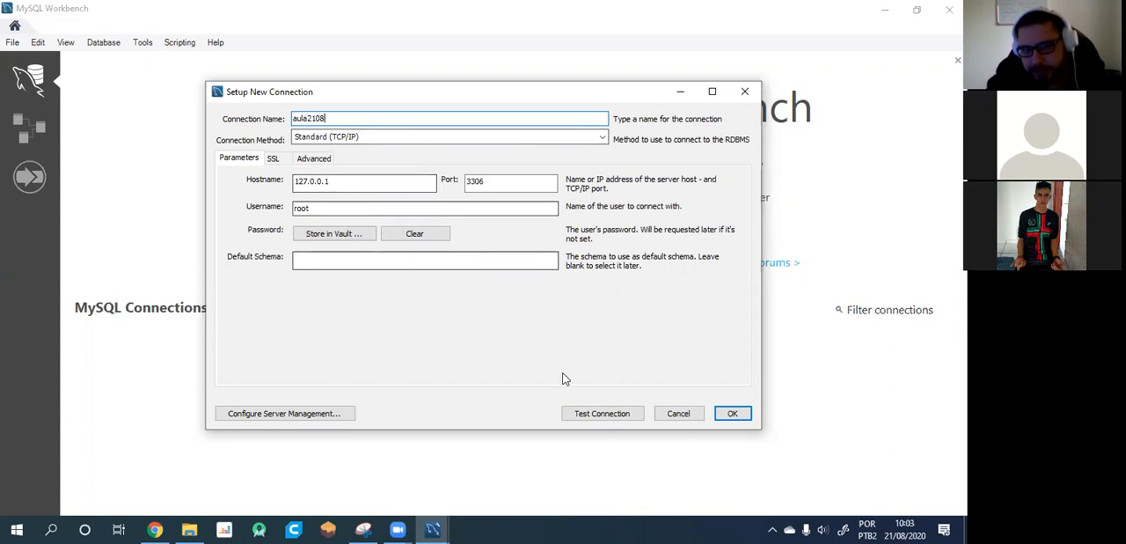
{"action": "left_click", "coordinate": [595, 413]}
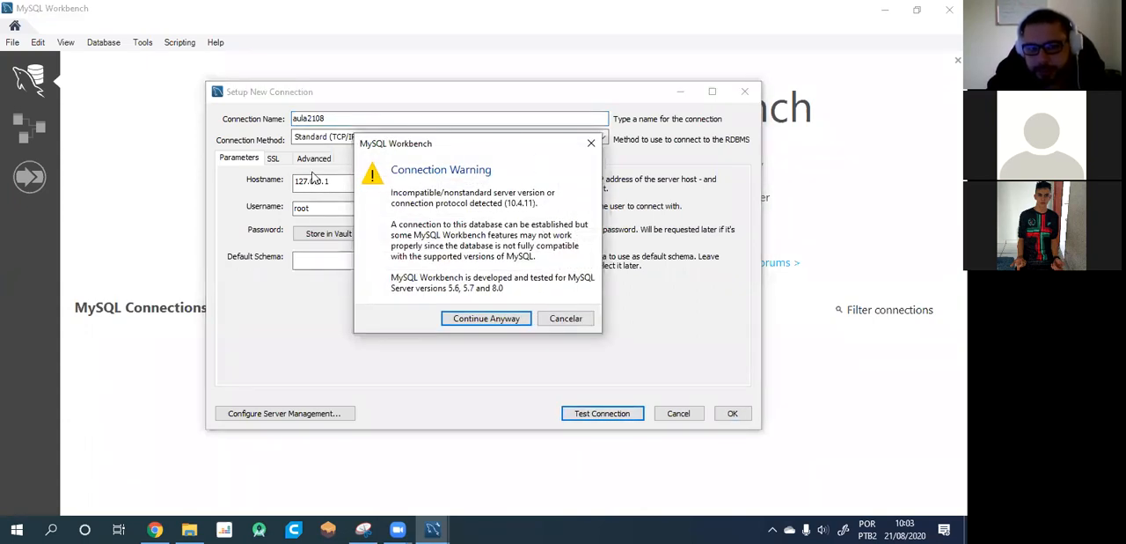
{"action": "left_click", "coordinate": [479, 318]}
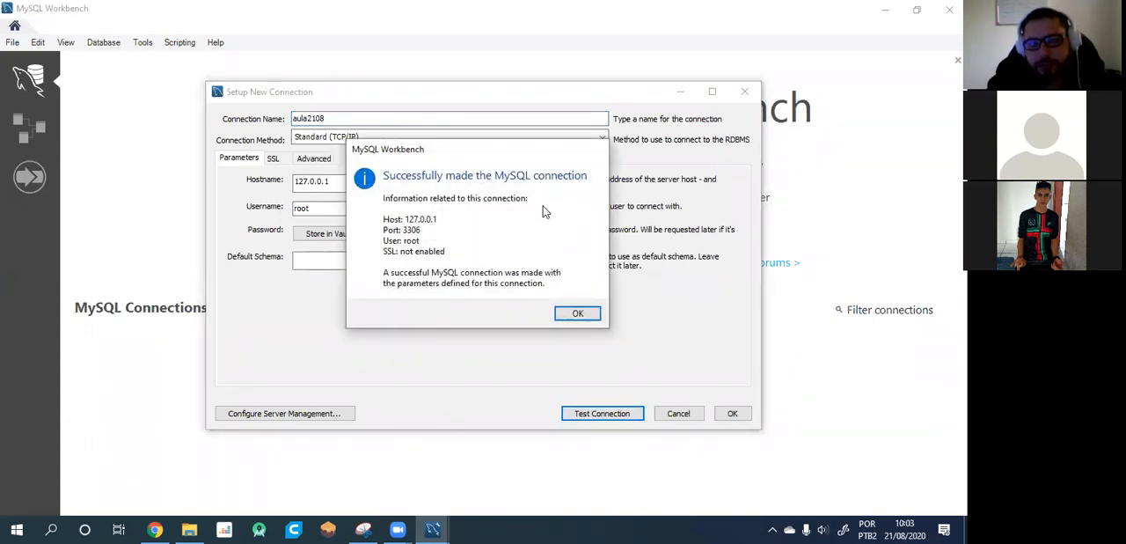
{"action": "left_click", "coordinate": [578, 314]}
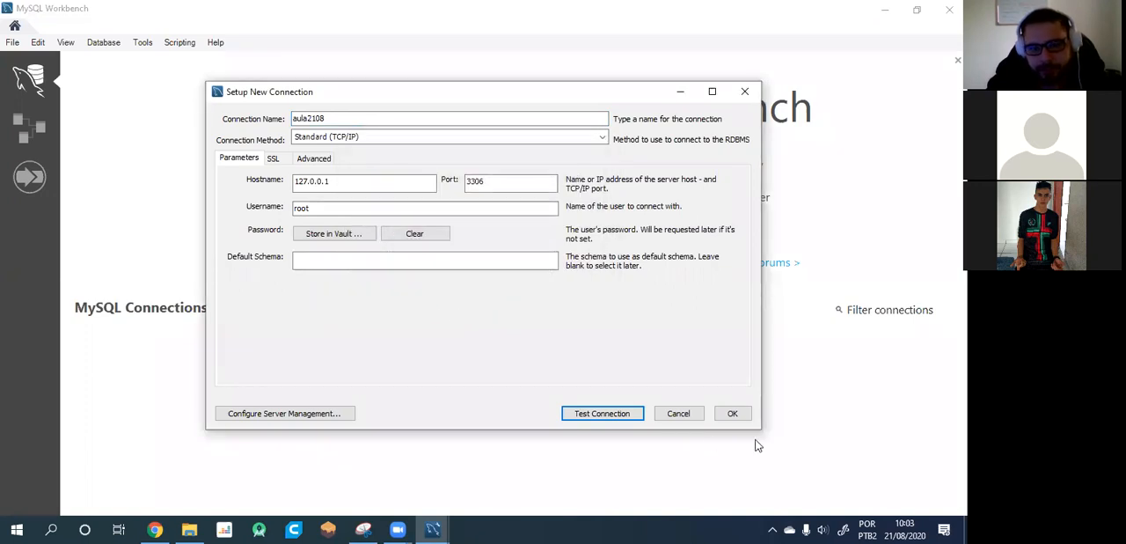
{"action": "left_click", "coordinate": [732, 412]}
{"action": "left_click", "coordinate": [176, 352]}
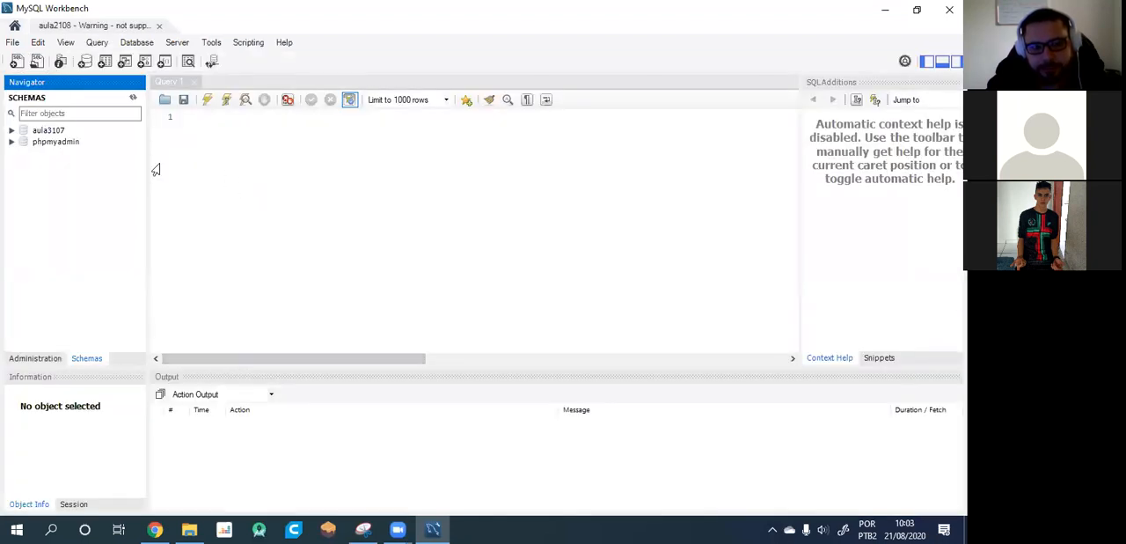
Open the XAMPP Control Panel and stop its MySQL module.
{"action": "left_click", "coordinate": [771, 528]}
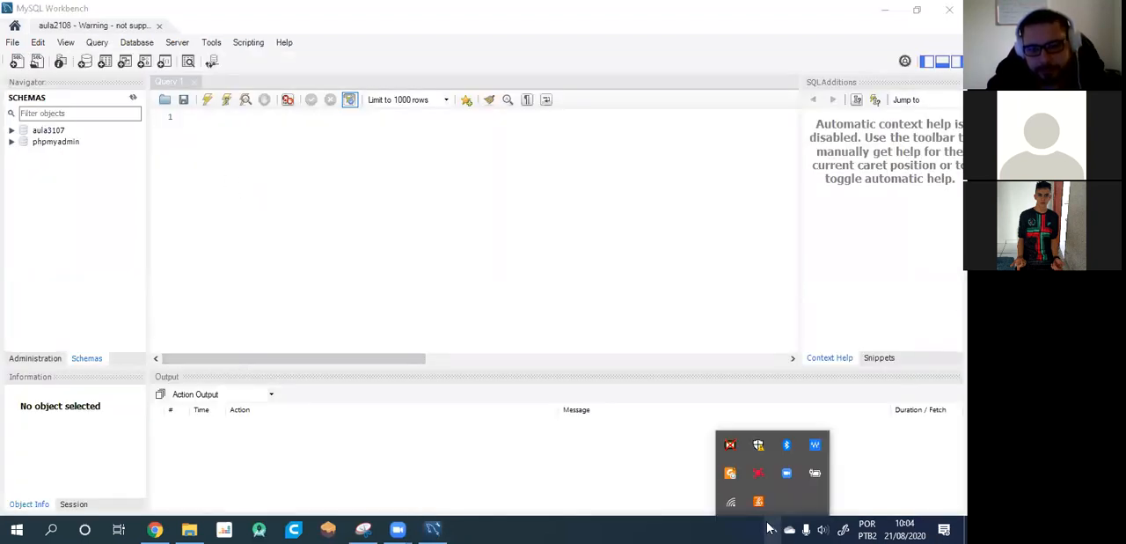
{"action": "left_click", "coordinate": [340, 249]}
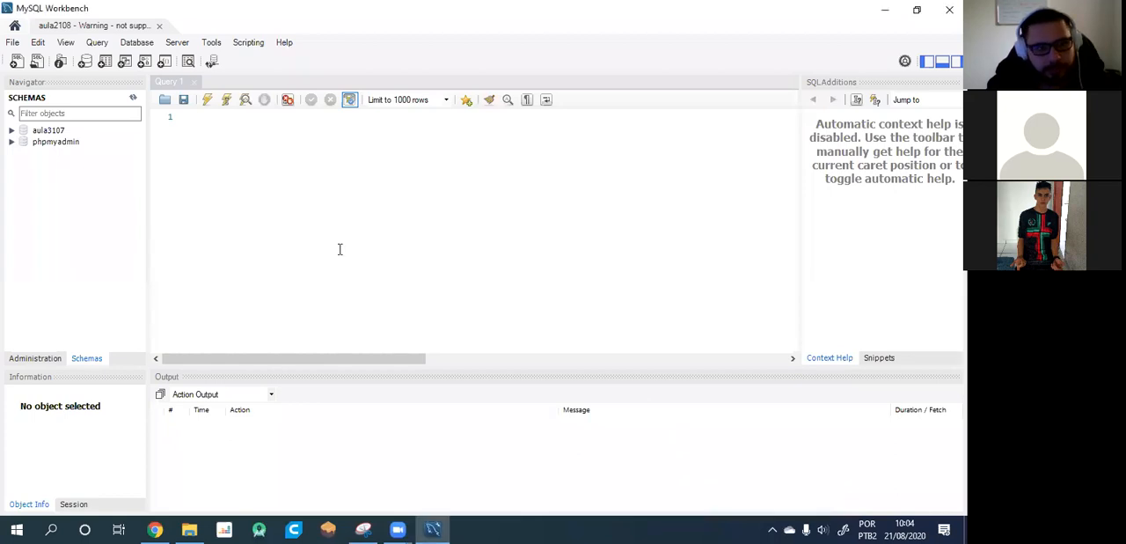
{"action": "left_click", "coordinate": [42, 131]}
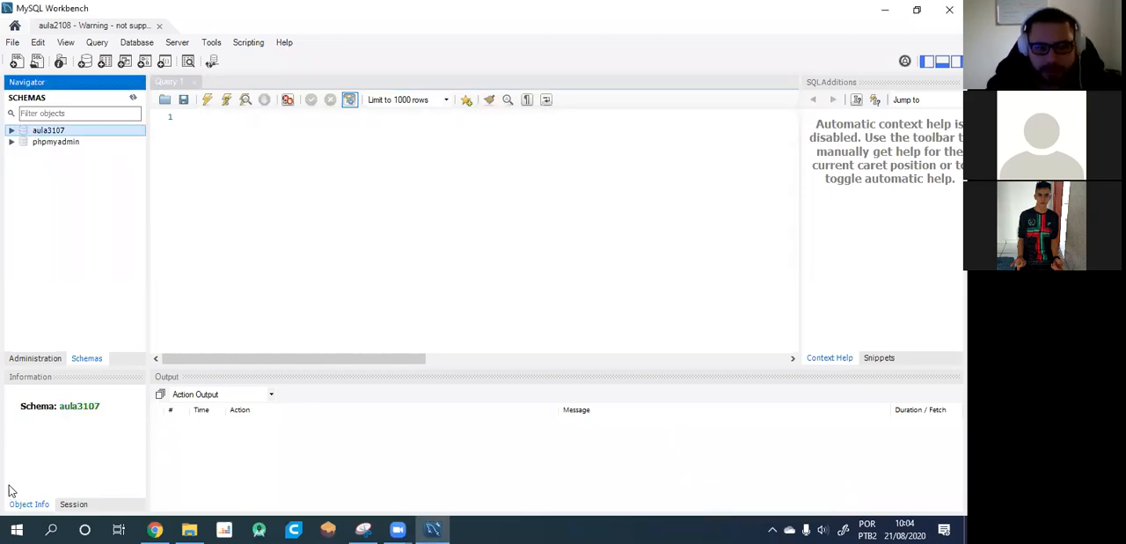
{"action": "left_click", "coordinate": [7, 529]}
{"action": "type", "text": "xam"}
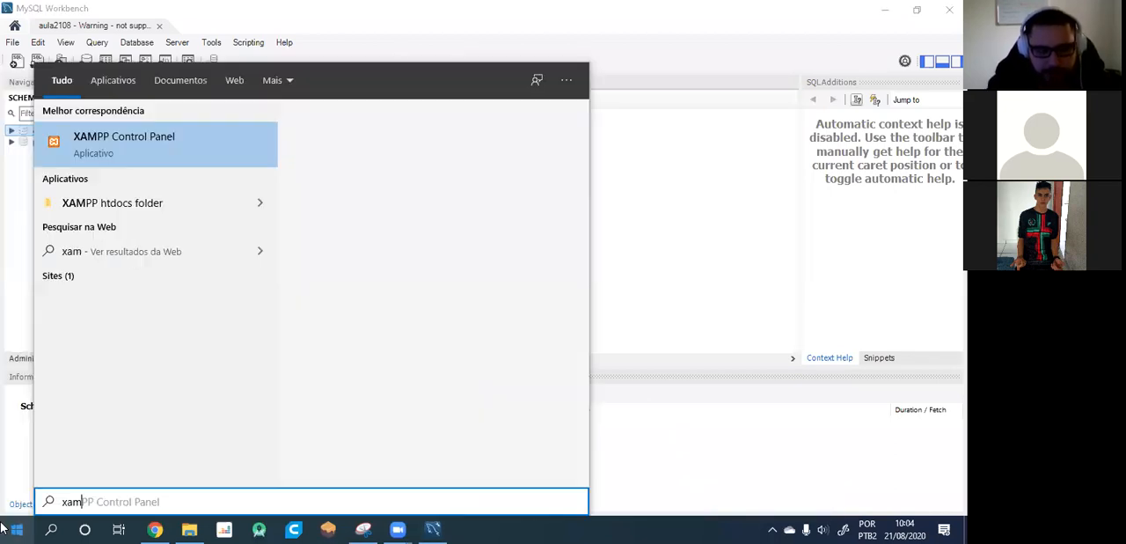
{"action": "type", "text": "p"}
{"action": "left_click", "coordinate": [195, 155]}
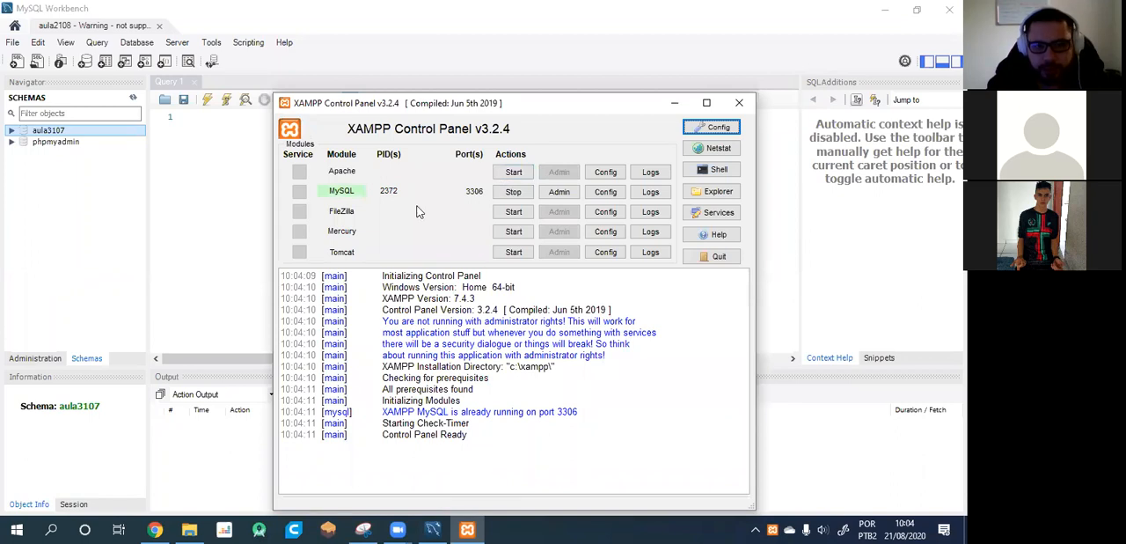
{"action": "left_click", "coordinate": [514, 191]}
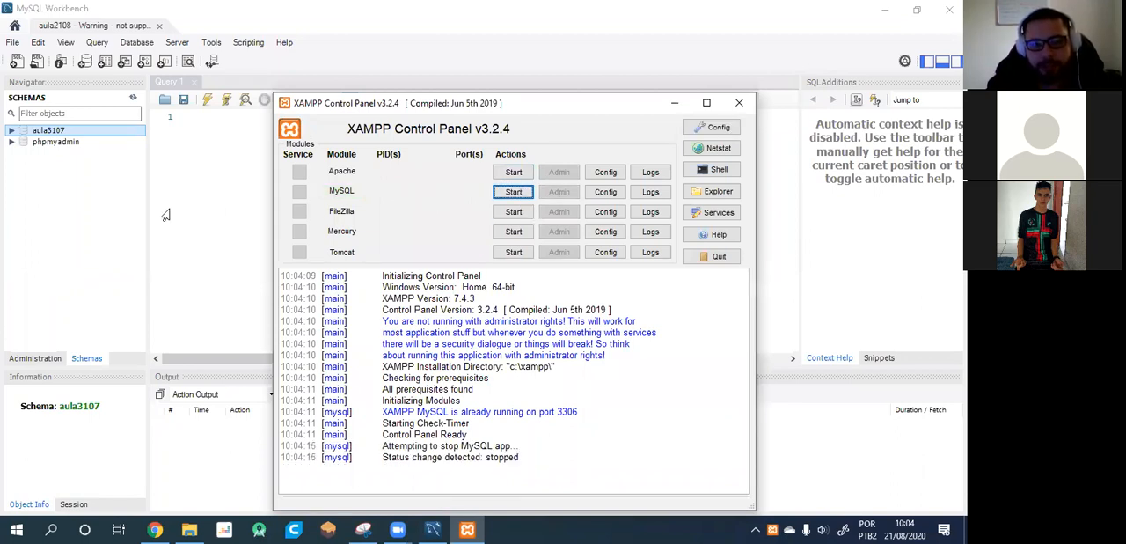
Switch back to MySQL Workbench, write the statement "use aula3107;" in the query editor and execute it.
{"action": "left_click", "coordinate": [247, 201]}
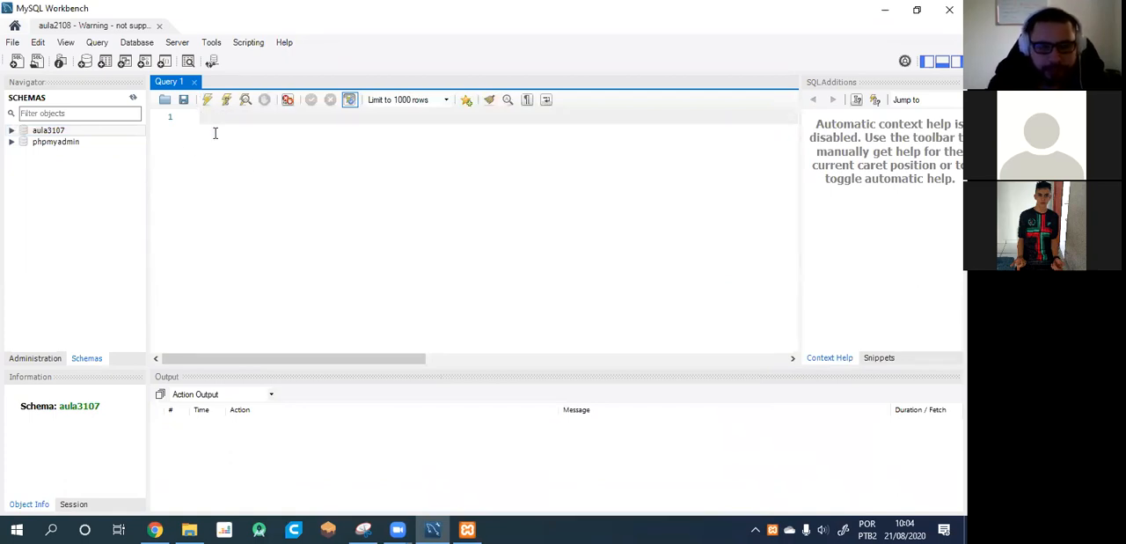
{"action": "type", "text": "create"}
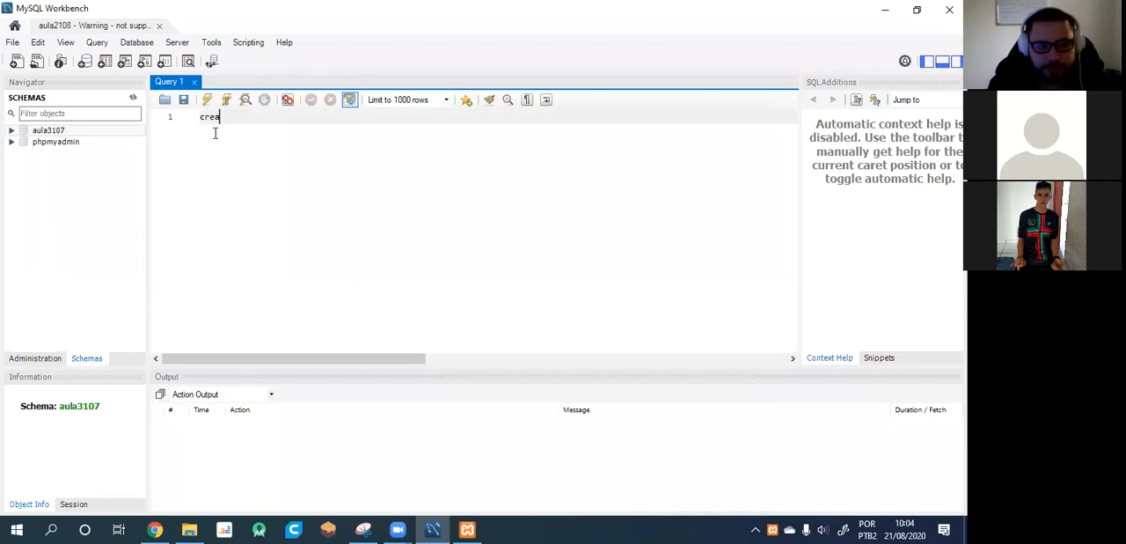
{"action": "key", "text": "BackSpace"}
{"action": "key", "text": "BackSpace"}
{"action": "key", "text": "BackSpace"}
{"action": "key", "text": "BackSpace"}
{"action": "key", "text": "BackSpace"}
{"action": "type", "text": "use aula3107;"}
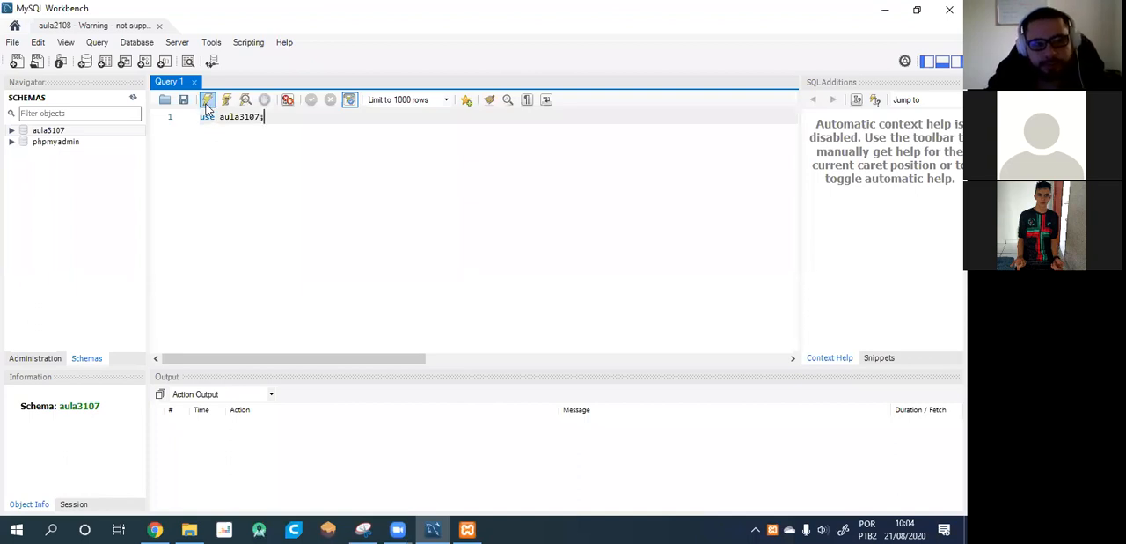
{"action": "left_click", "coordinate": [207, 99]}
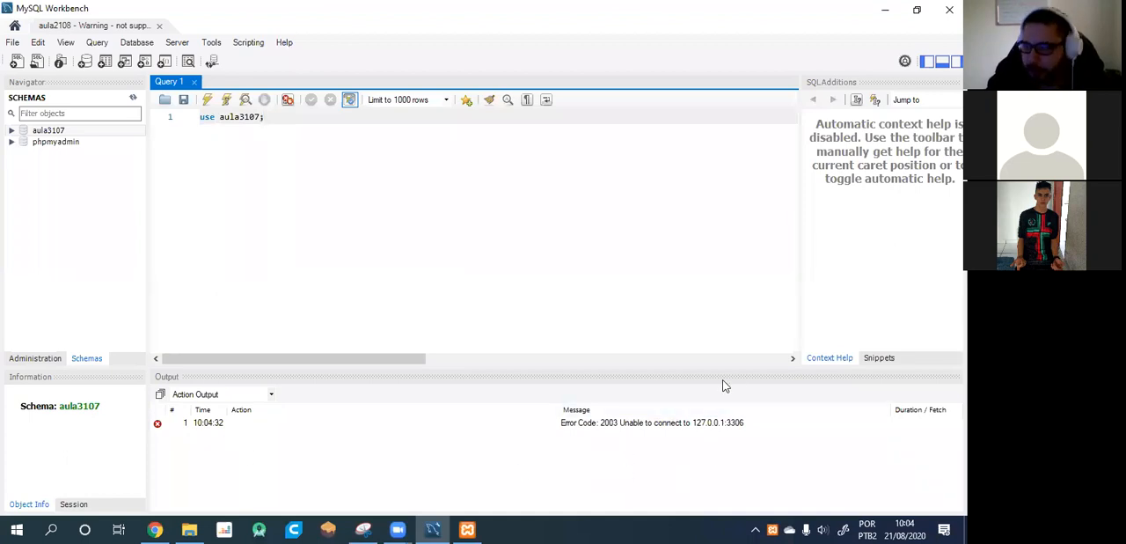
Start the MySQL module in the XAMPP Control Panel and execute "use aula3107;" again in MySQL Workbench.
{"action": "left_click", "coordinate": [467, 529]}
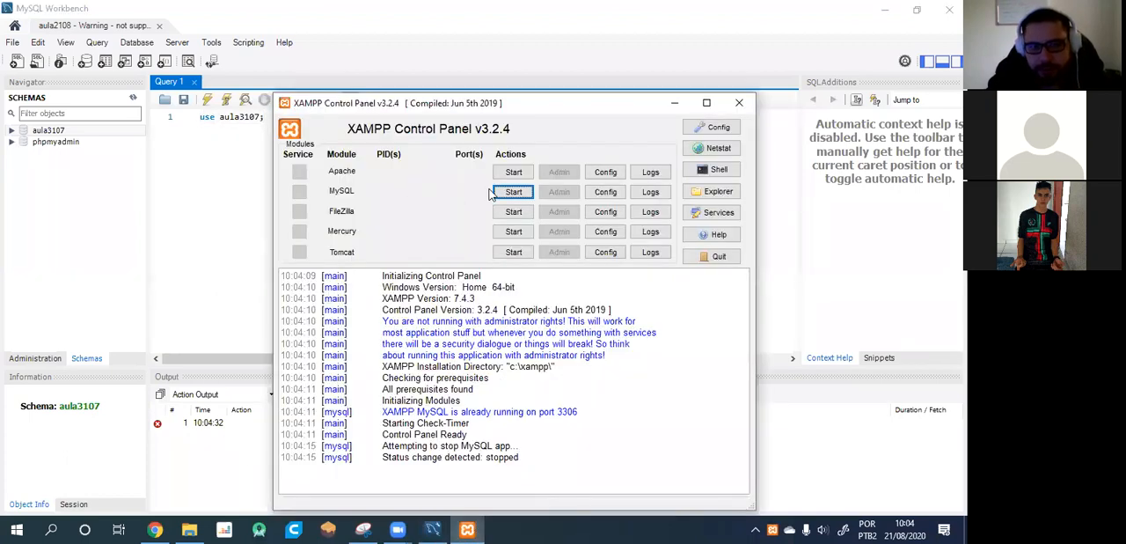
{"action": "left_click", "coordinate": [517, 195]}
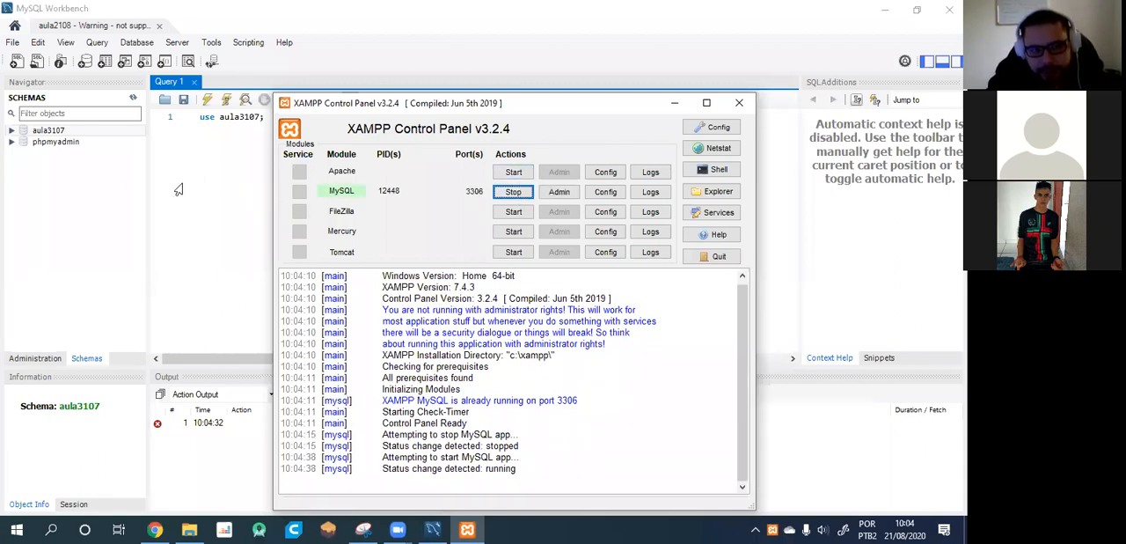
{"action": "left_click", "coordinate": [217, 126]}
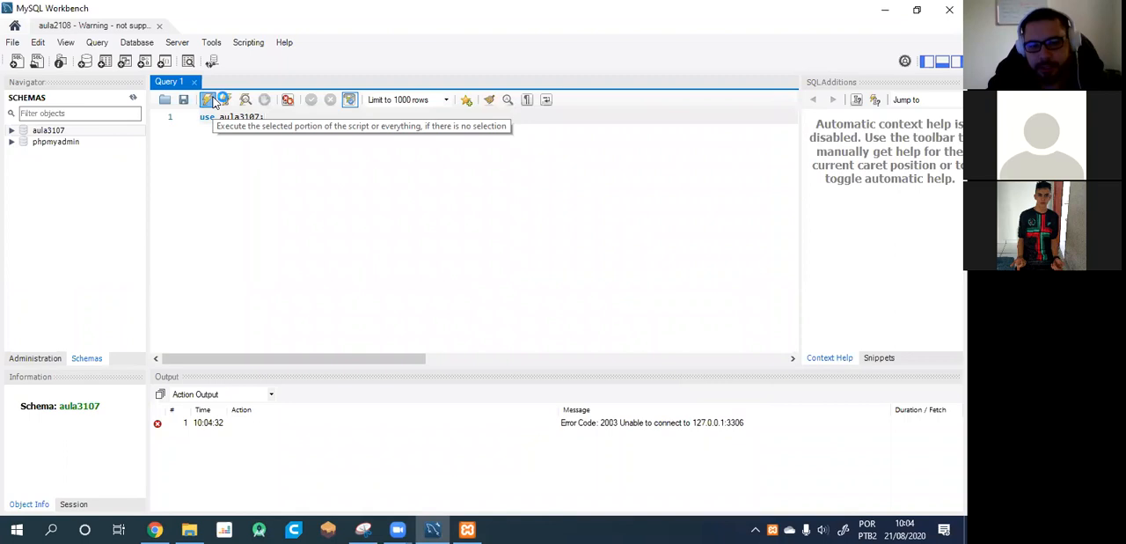
{"action": "left_click", "coordinate": [207, 100]}
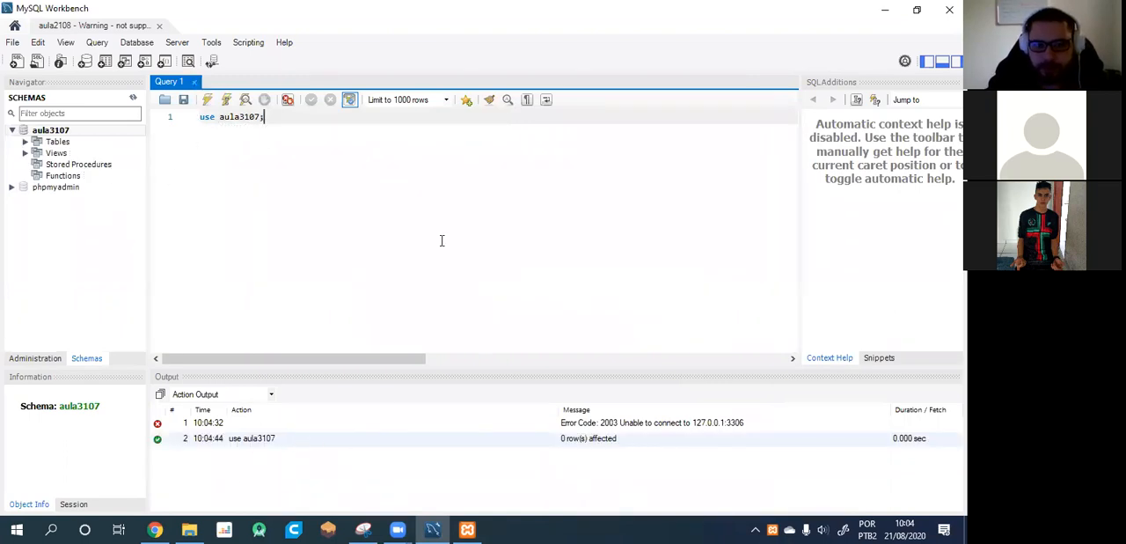
Create a new MySQL model from the Workbench home screen and add an EER diagram to it.
{"action": "left_click", "coordinate": [362, 529]}
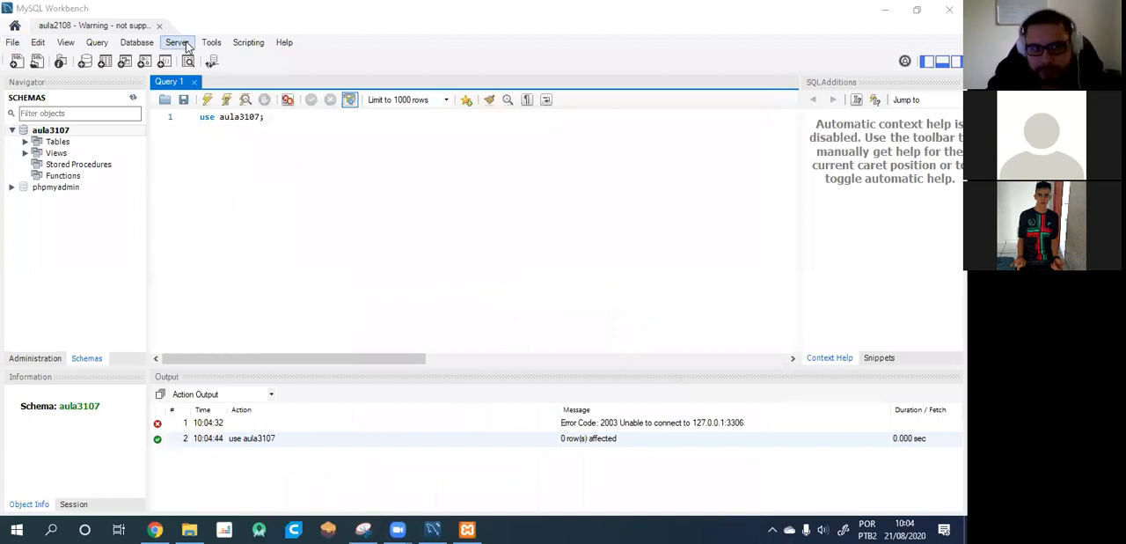
{"action": "left_click", "coordinate": [14, 27]}
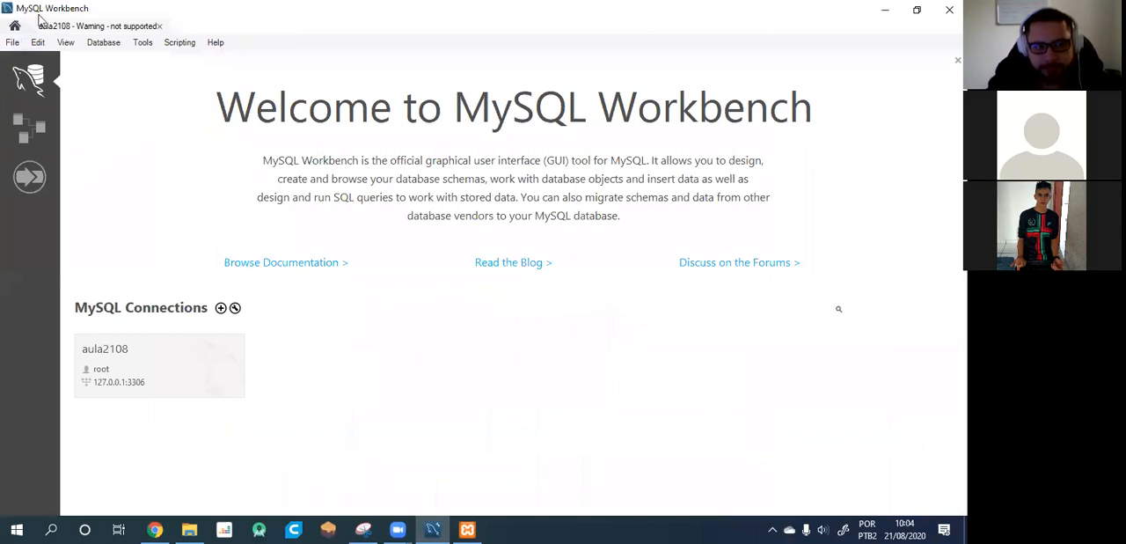
{"action": "left_click", "coordinate": [93, 27]}
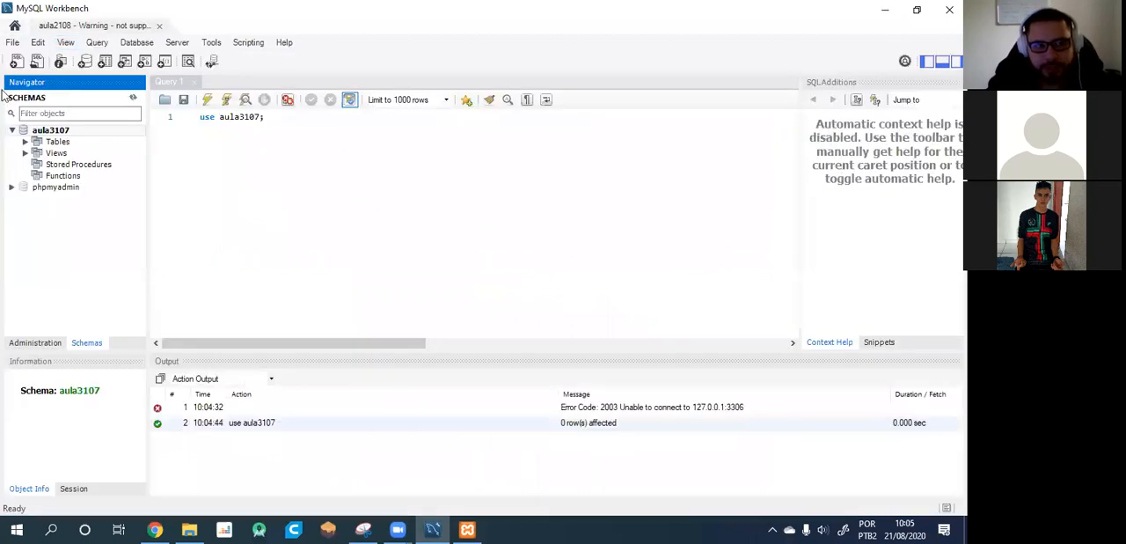
{"action": "left_click", "coordinate": [14, 27]}
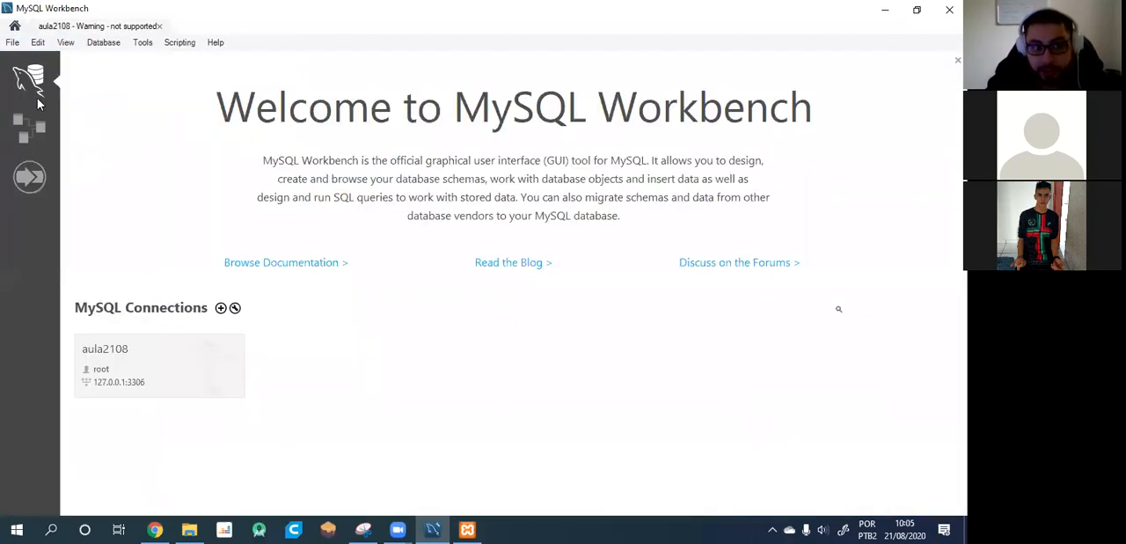
{"action": "left_click", "coordinate": [35, 130]}
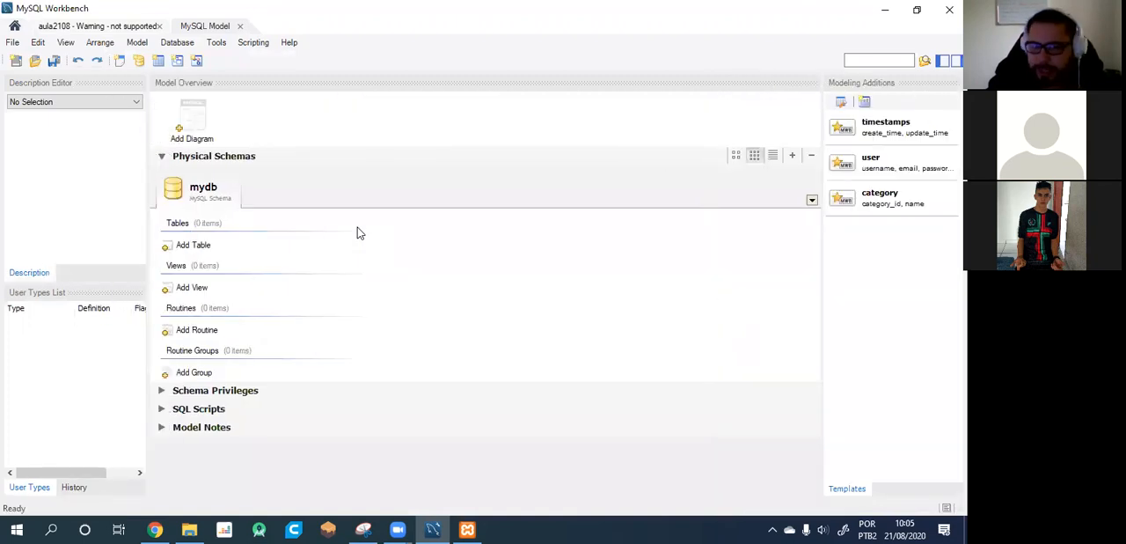
{"action": "double_click", "coordinate": [194, 125]}
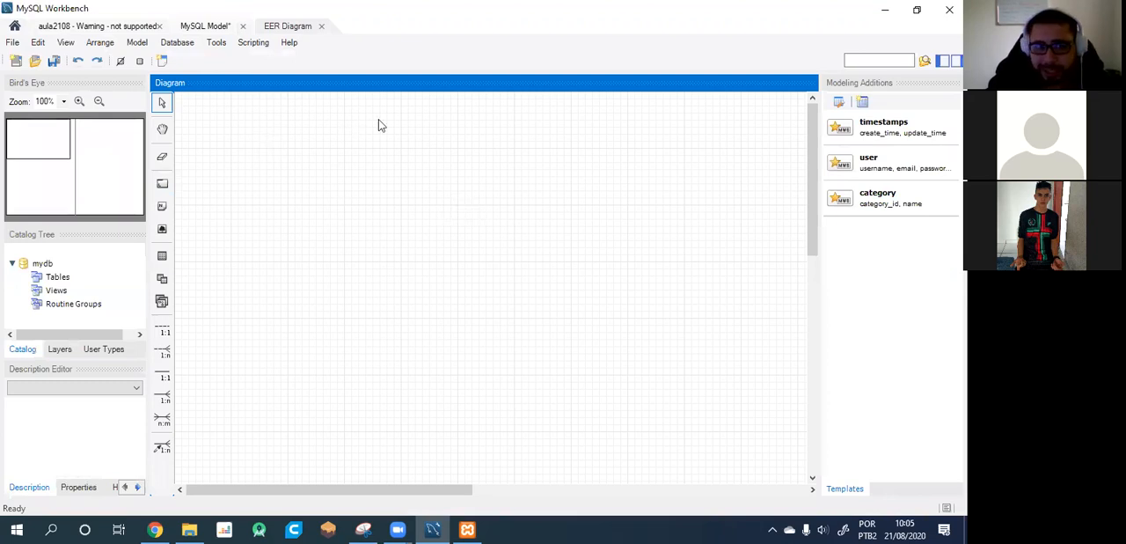
Return to the home screen and review the models list and the MySQL connections list.
{"action": "left_click", "coordinate": [11, 27]}
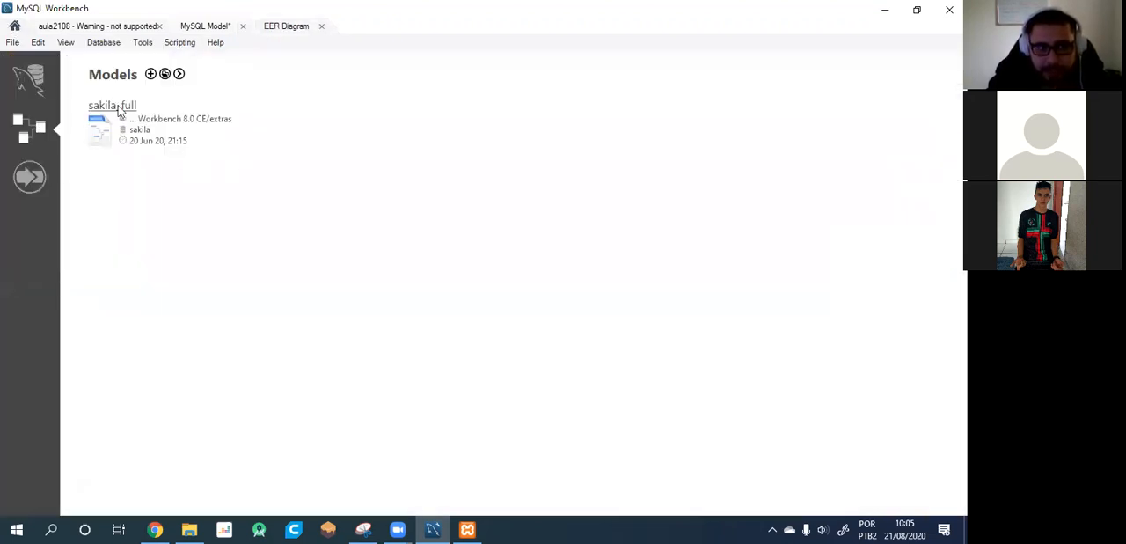
{"action": "left_click", "coordinate": [29, 79]}
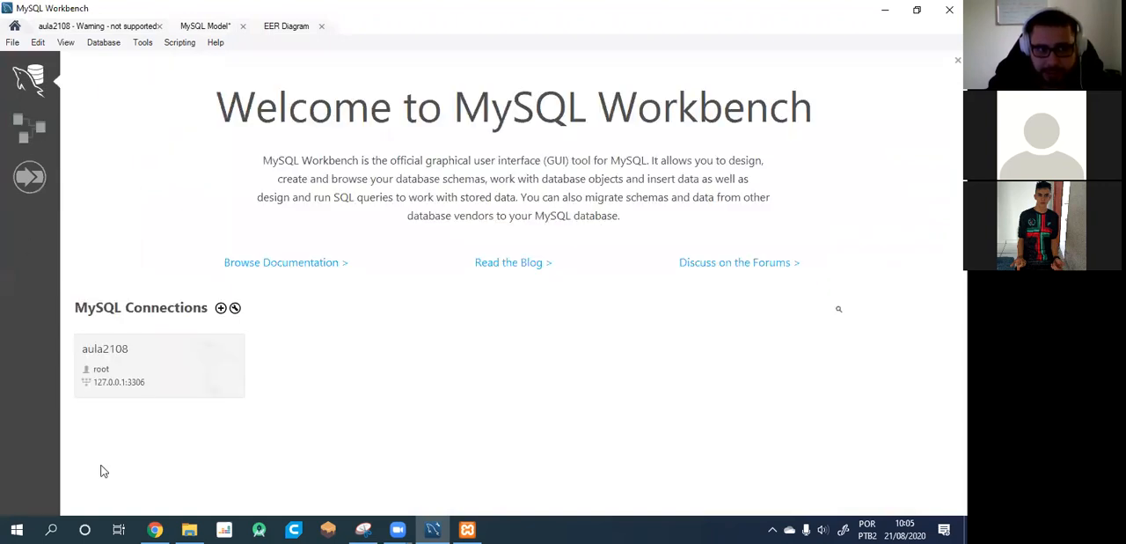
{"action": "left_click", "coordinate": [24, 131]}
{"action": "left_click", "coordinate": [33, 78]}
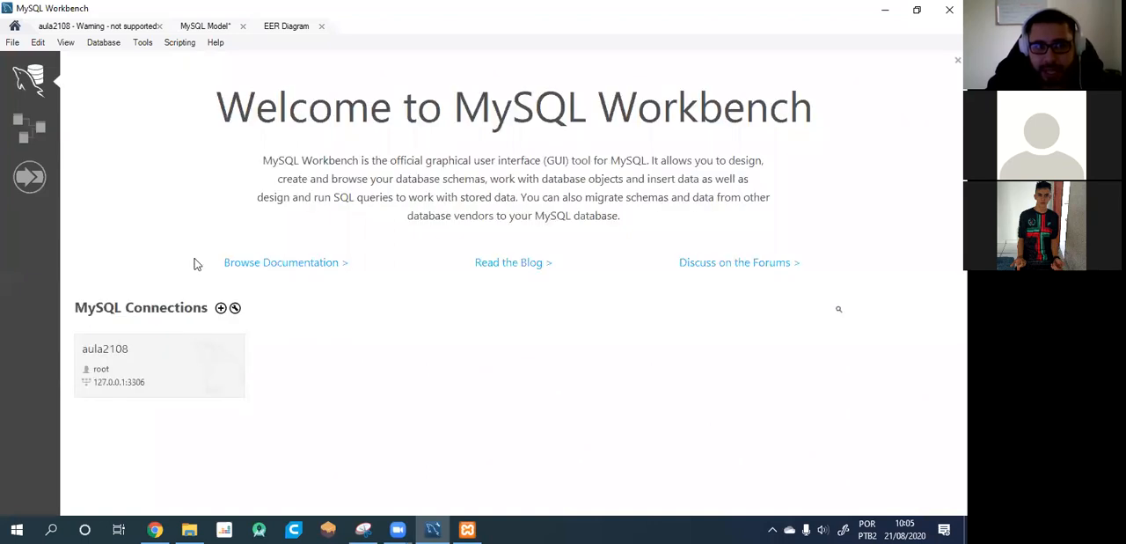
{"action": "left_click", "coordinate": [27, 114]}
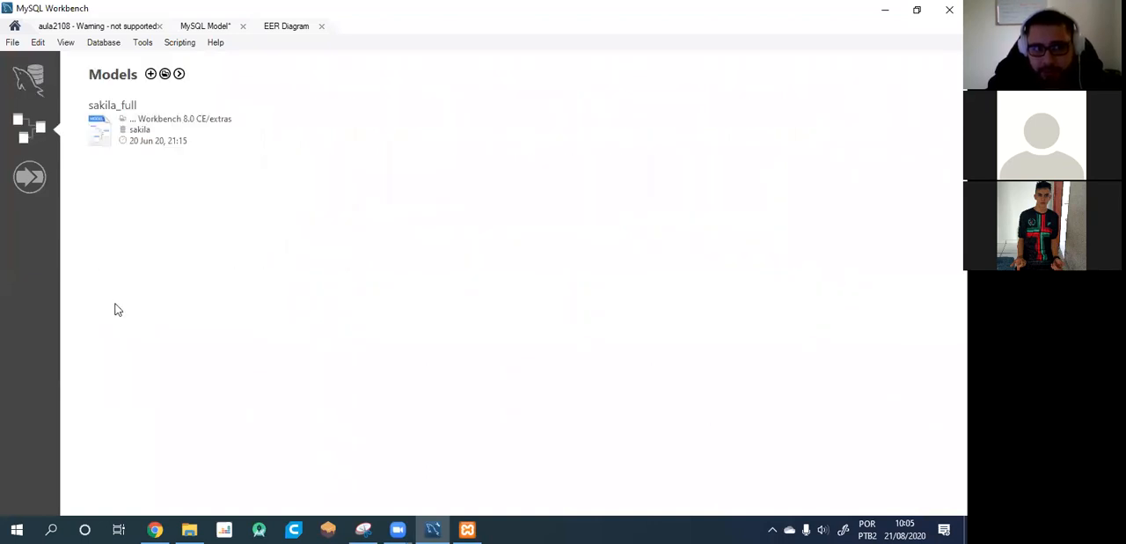
{"action": "left_click", "coordinate": [29, 77]}
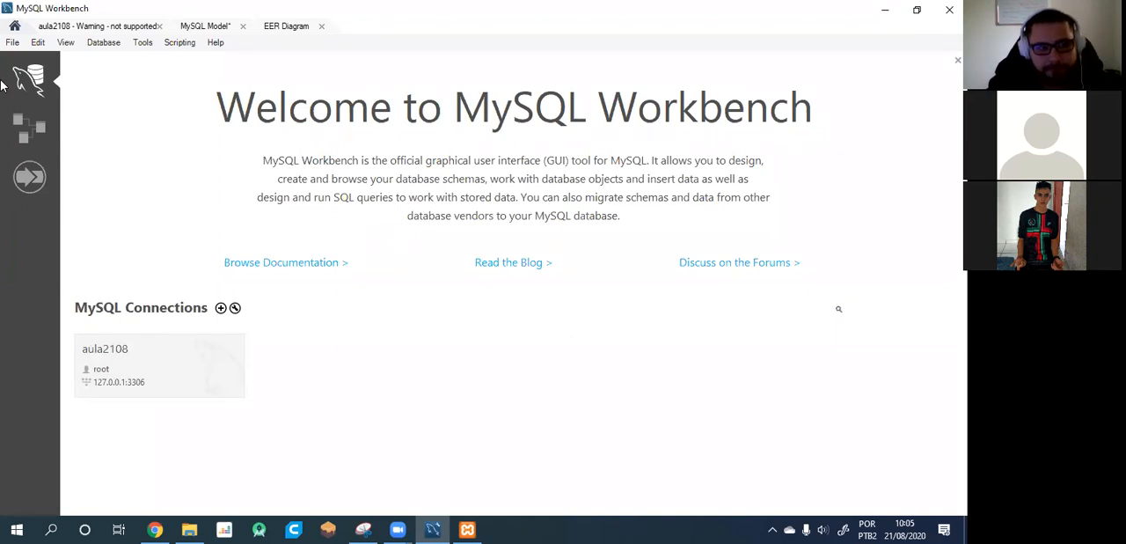
{"action": "left_click", "coordinate": [29, 127]}
{"action": "left_click", "coordinate": [146, 128]}
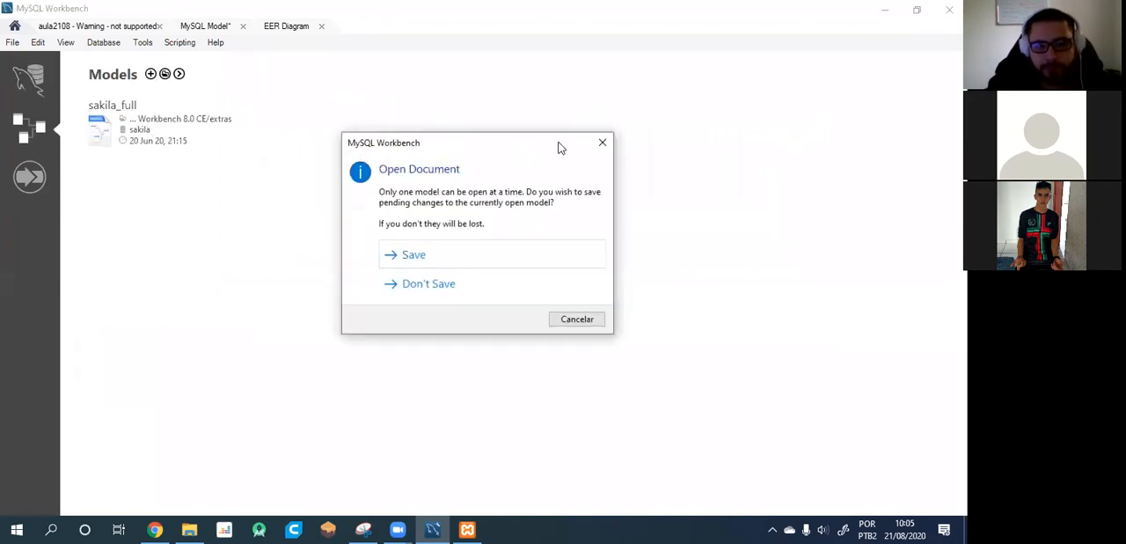
{"action": "left_click", "coordinate": [601, 143]}
Return to the EER diagram and place a new table in the upper-left area of the canvas.
{"action": "left_click", "coordinate": [286, 27]}
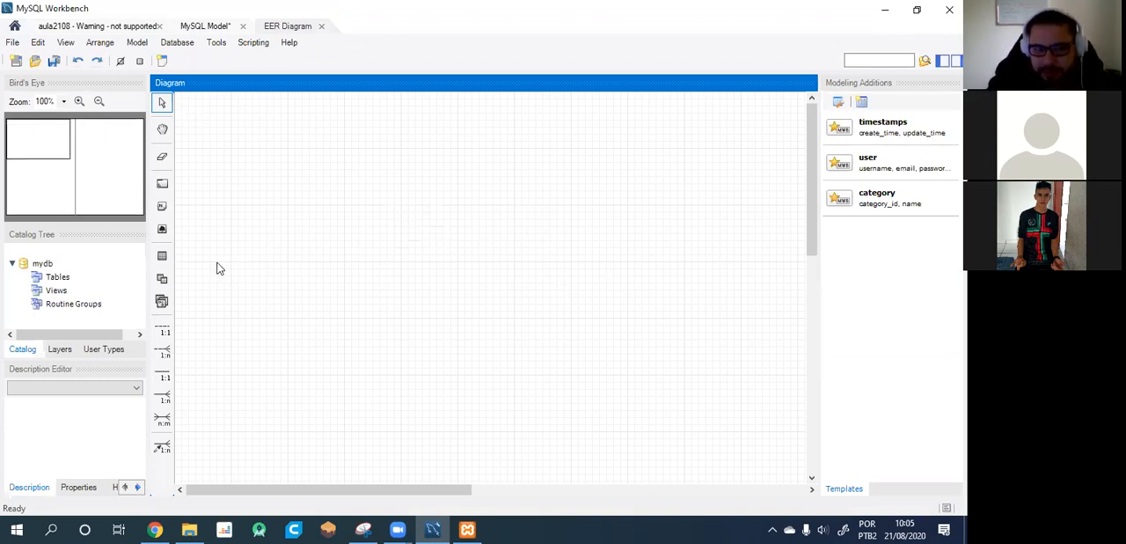
{"action": "left_click", "coordinate": [163, 256]}
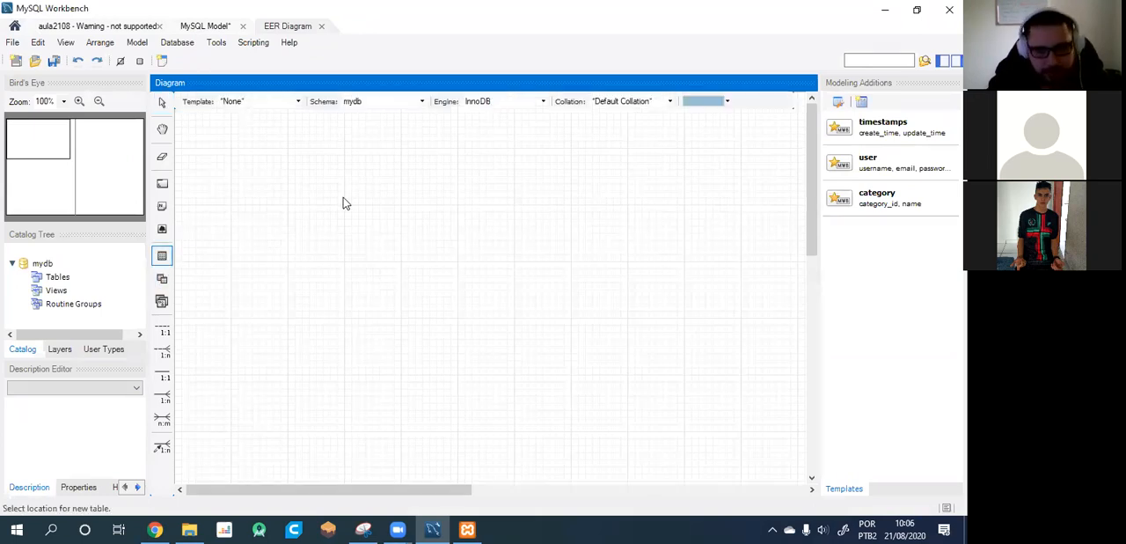
{"action": "key", "text": "ctrl+z"}
{"action": "double_click", "coordinate": [192, 117]}
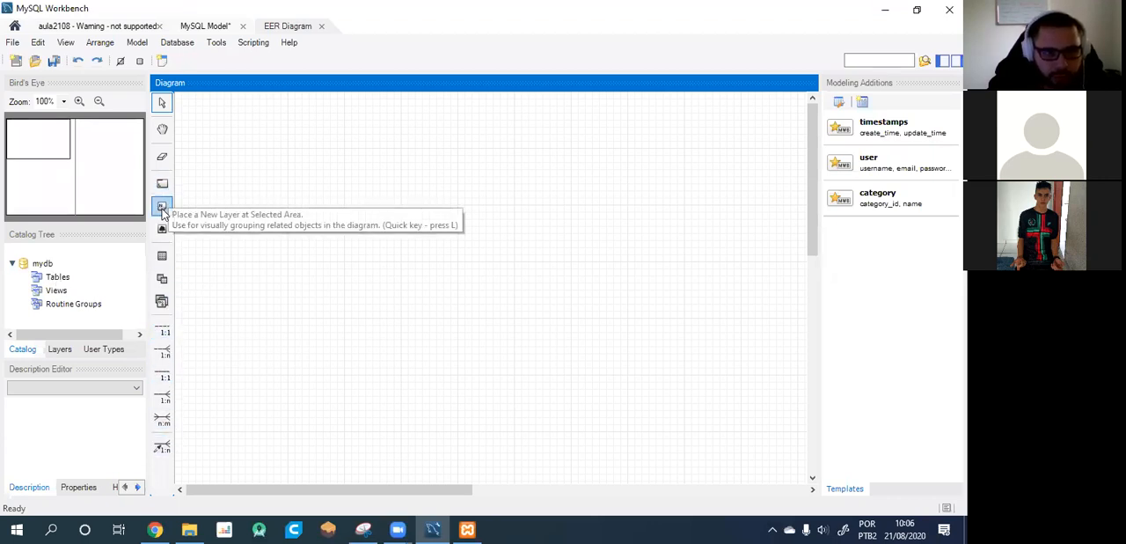
{"action": "left_click", "coordinate": [162, 257]}
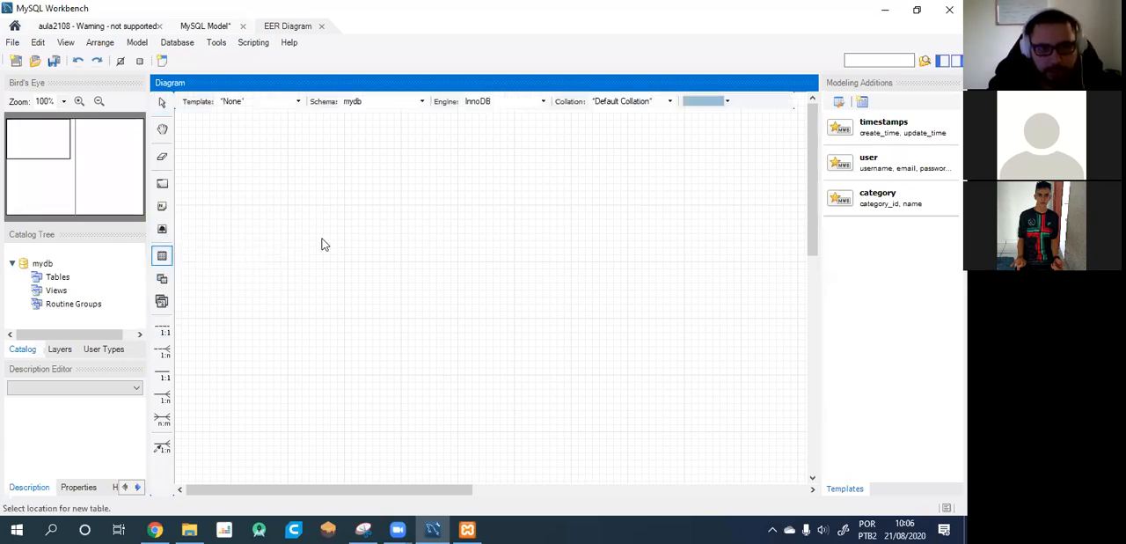
{"action": "left_click", "coordinate": [293, 189]}
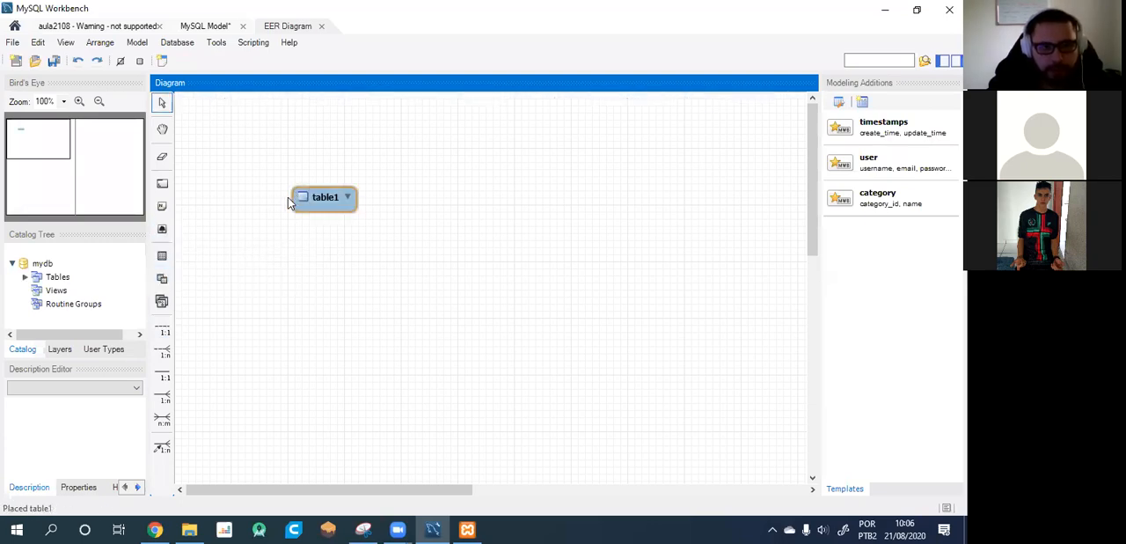
Open the new table for editing, move it higher on the canvas and rename it "titulos".
{"action": "double_click", "coordinate": [352, 207]}
{"action": "left_click_drag", "start_coordinate": [339, 193], "coordinate": [363, 133]}
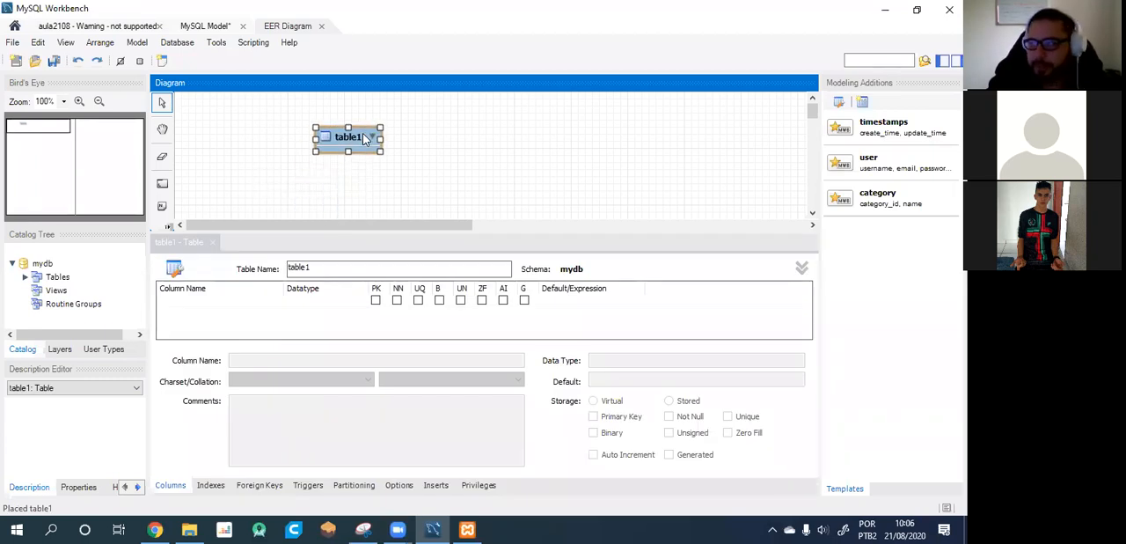
{"action": "double_click", "coordinate": [330, 266]}
{"action": "type", "text": "titulos"}
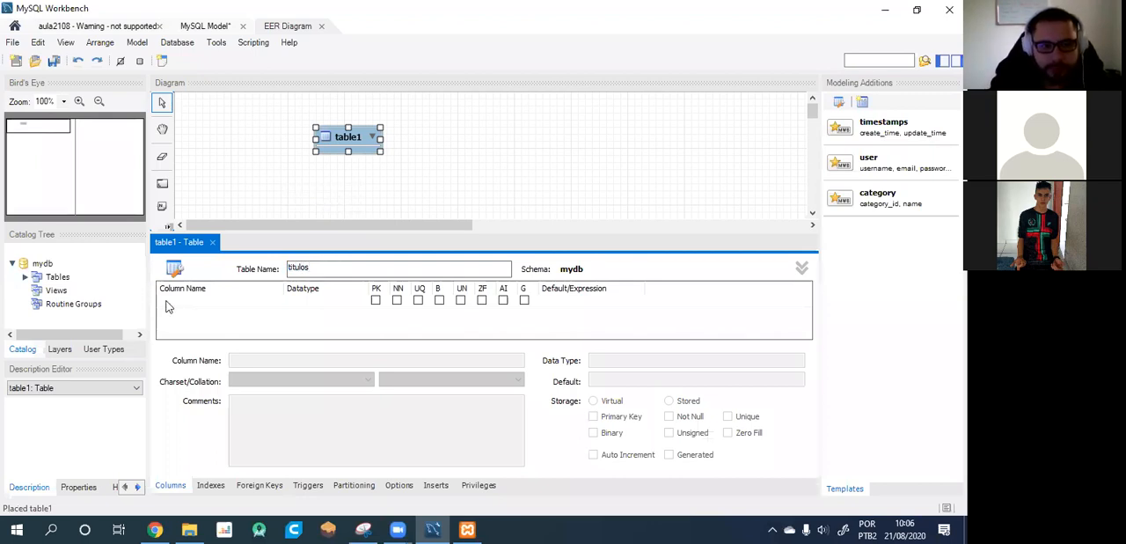
Add the column "codigo" to the titulos table as a not-null INT primary key.
{"action": "left_click", "coordinate": [186, 302]}
{"action": "left_click", "coordinate": [187, 303]}
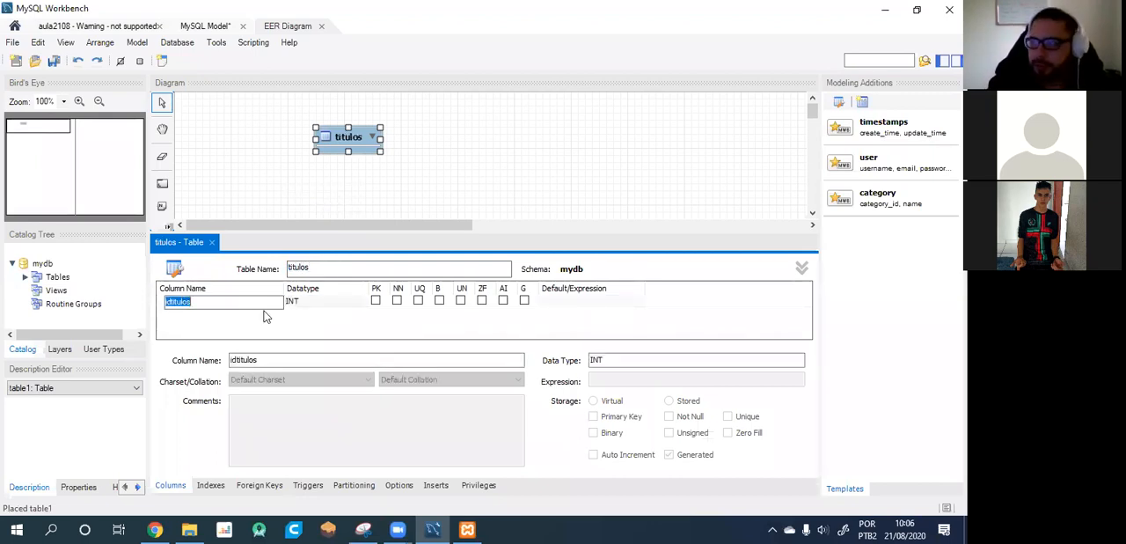
{"action": "type", "text": "codig"}
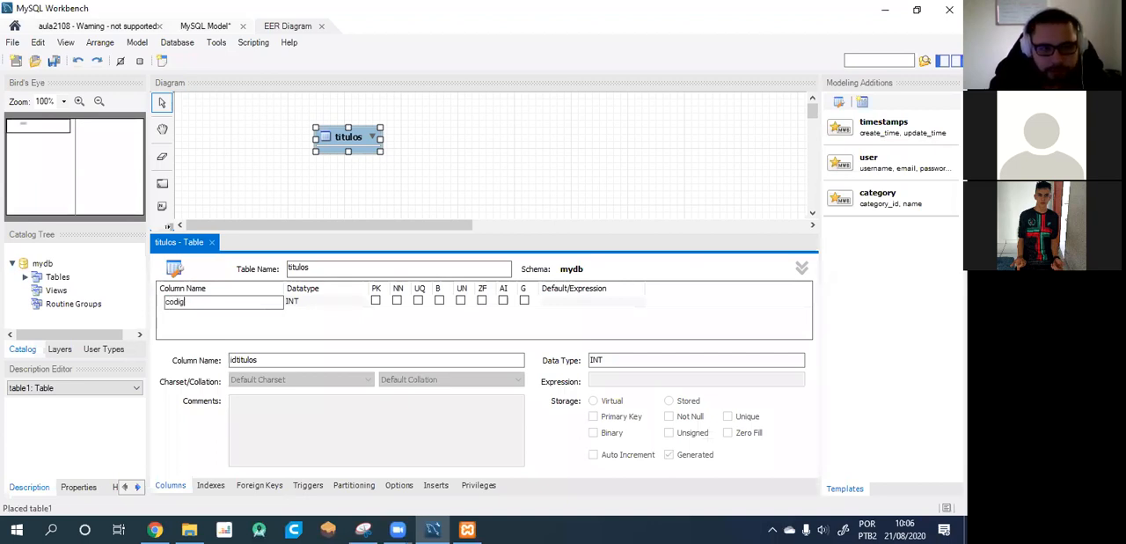
{"action": "type", "text": "o"}
{"action": "left_click", "coordinate": [544, 158]}
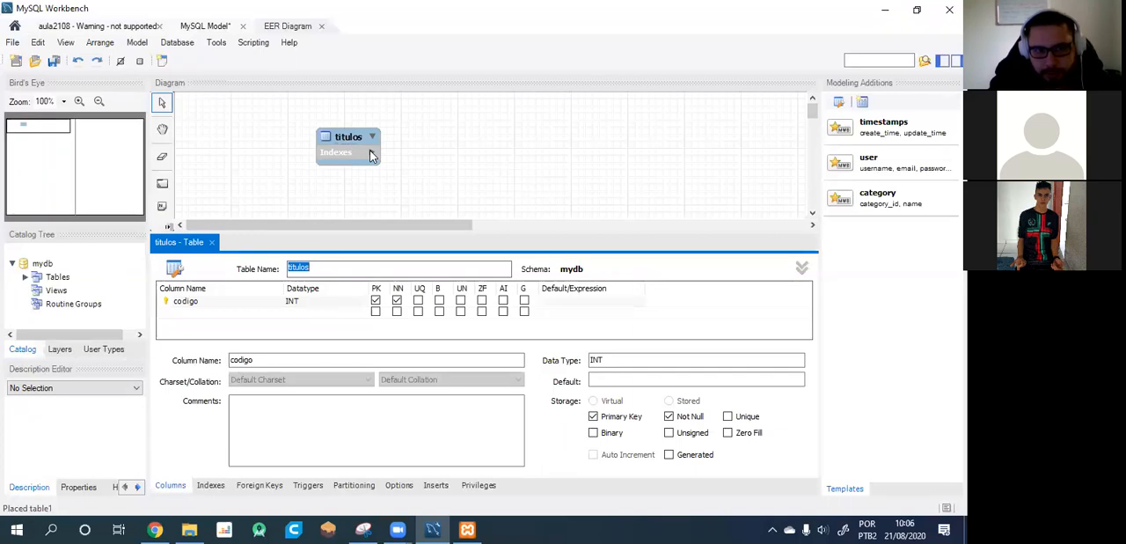
Peek at the titulos table's indexes, collapse them again and enlarge the table box in the diagram.
{"action": "left_click", "coordinate": [371, 155]}
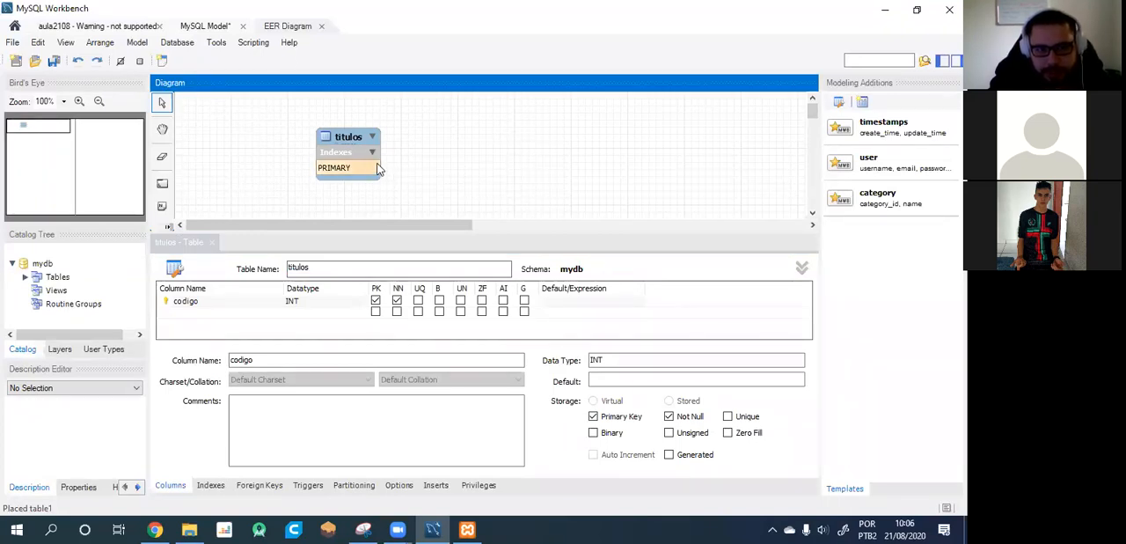
{"action": "left_click", "coordinate": [370, 153]}
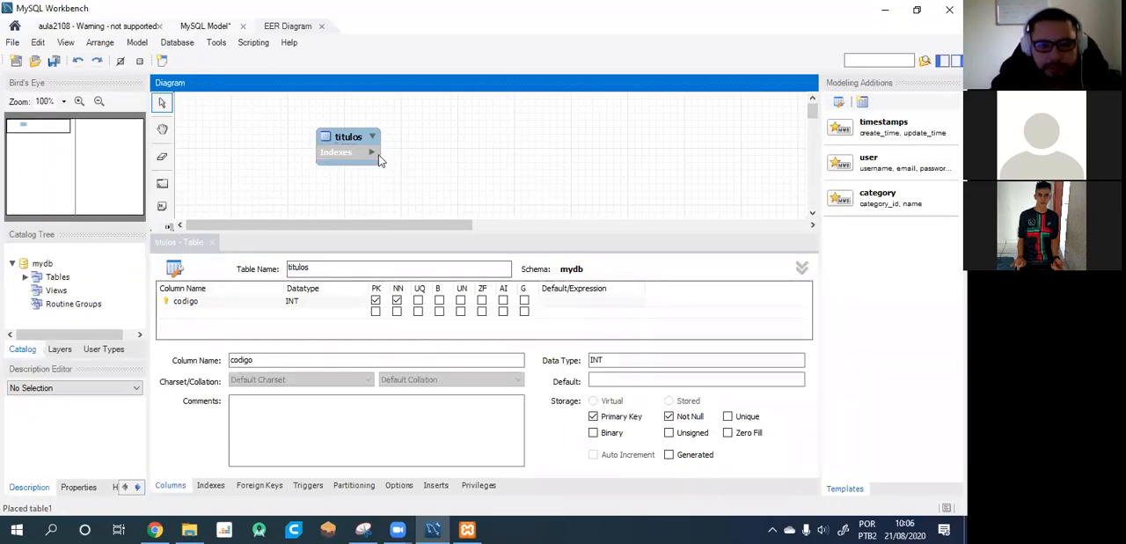
{"action": "left_click", "coordinate": [379, 163]}
{"action": "left_click_drag", "start_coordinate": [397, 179], "coordinate": [440, 206]}
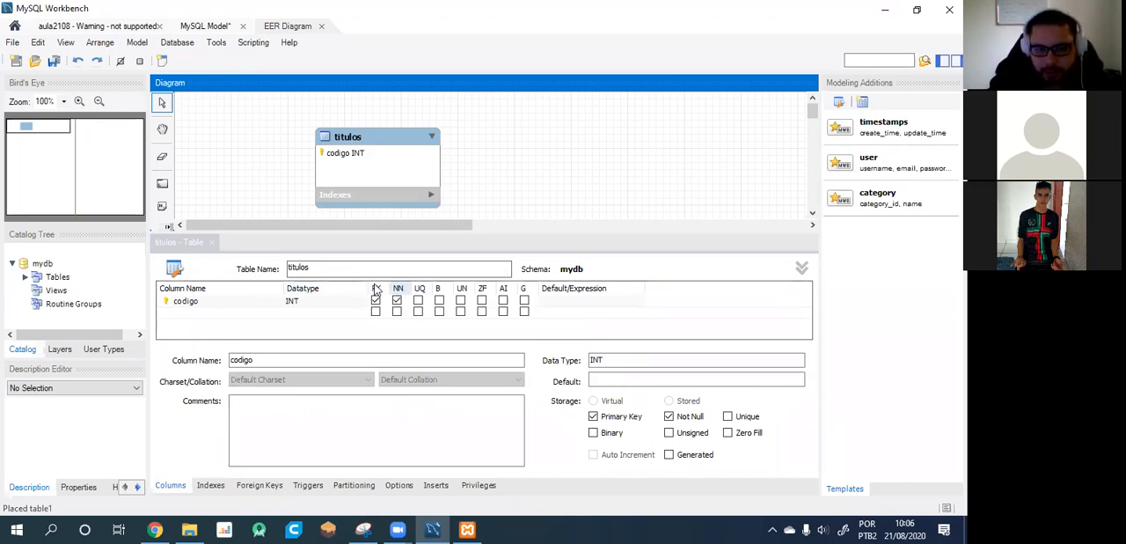
Add a not-null VARCHAR(45) column "nome" to titulos and move the table to the upper-left corner of the diagram.
{"action": "left_click", "coordinate": [187, 313]}
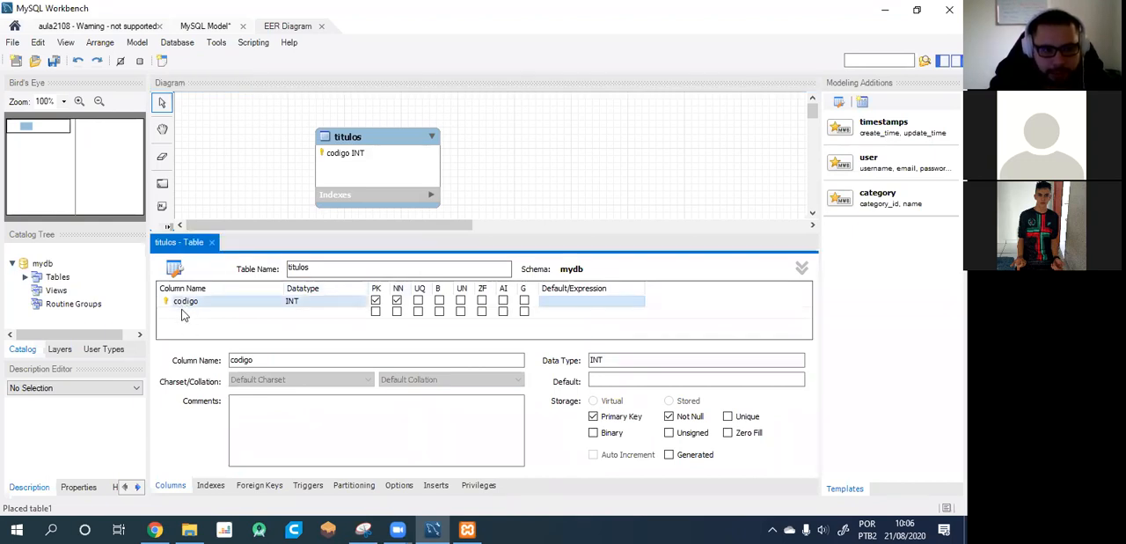
{"action": "double_click", "coordinate": [189, 314]}
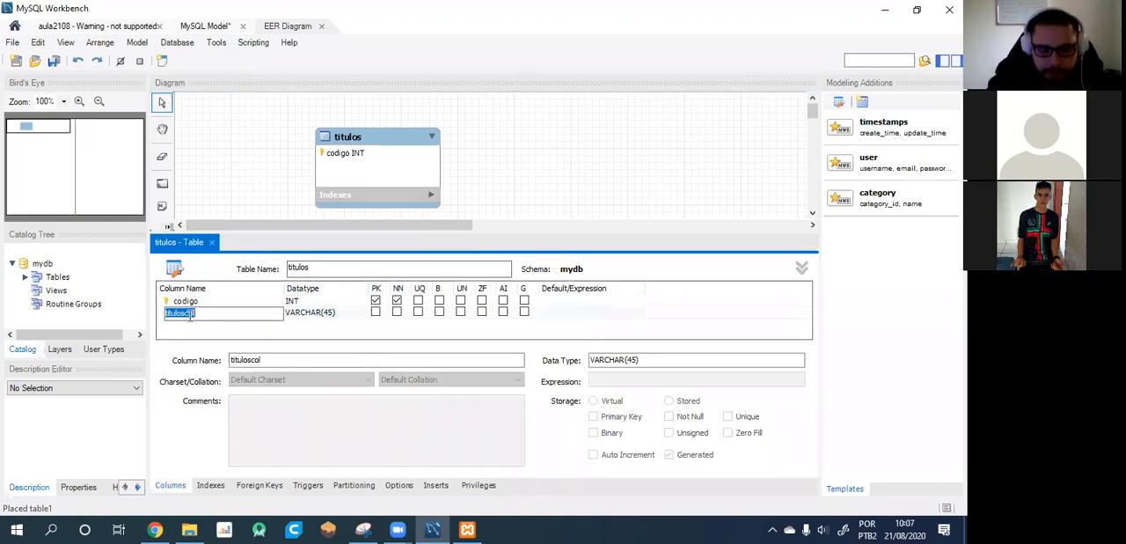
{"action": "type", "text": "nome"}
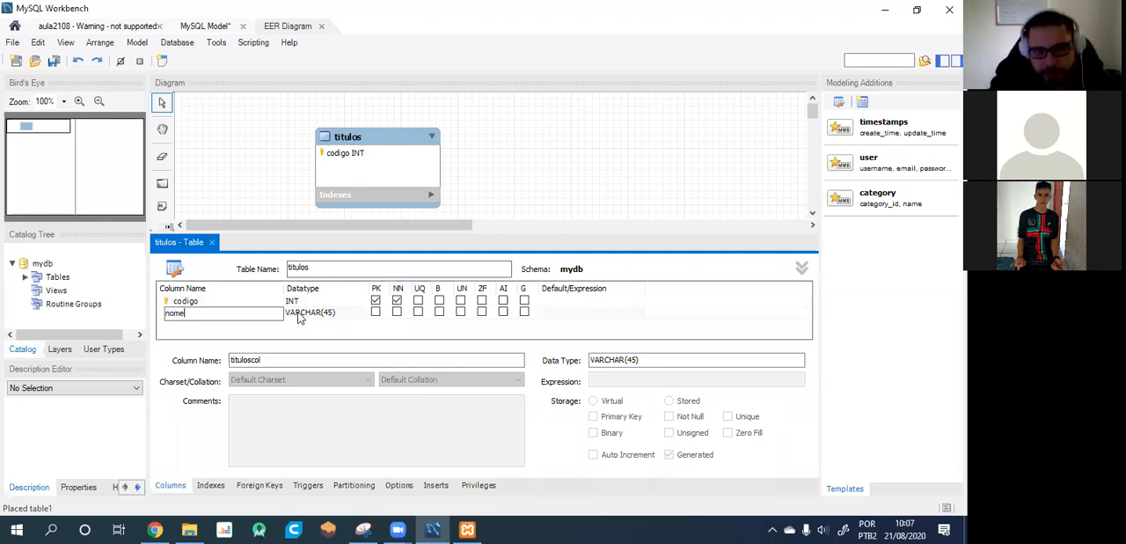
{"action": "left_click", "coordinate": [397, 312]}
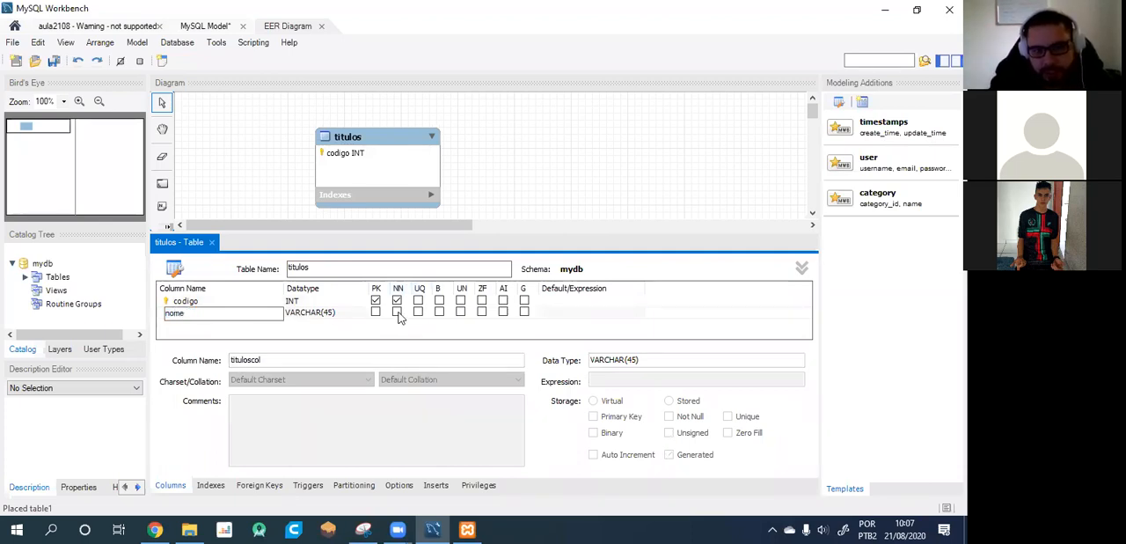
{"action": "left_click_drag", "start_coordinate": [371, 141], "coordinate": [275, 117]}
{"action": "left_click", "coordinate": [354, 139]}
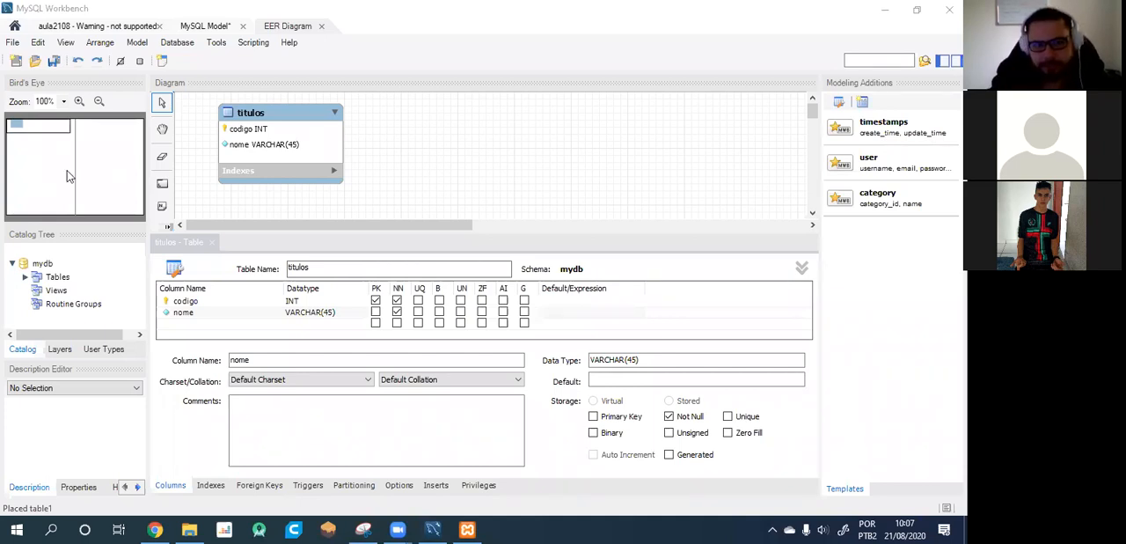
Add the column "data_lancamento" to the titulos table with datatype DATE and mark it not null.
{"action": "left_click", "coordinate": [191, 323]}
{"action": "double_click", "coordinate": [189, 323]}
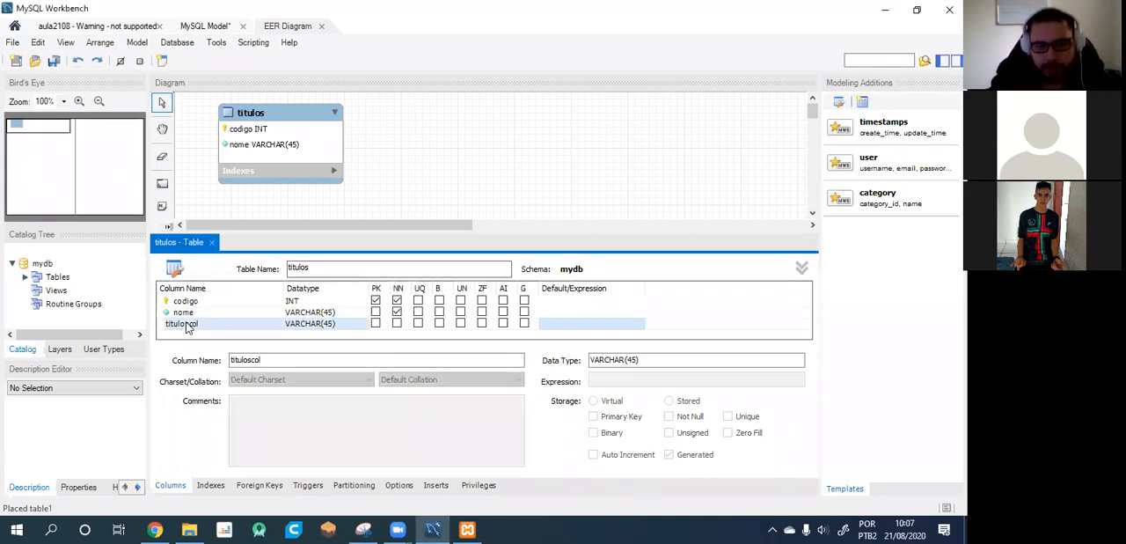
{"action": "type", "text": "data_lancamento"}
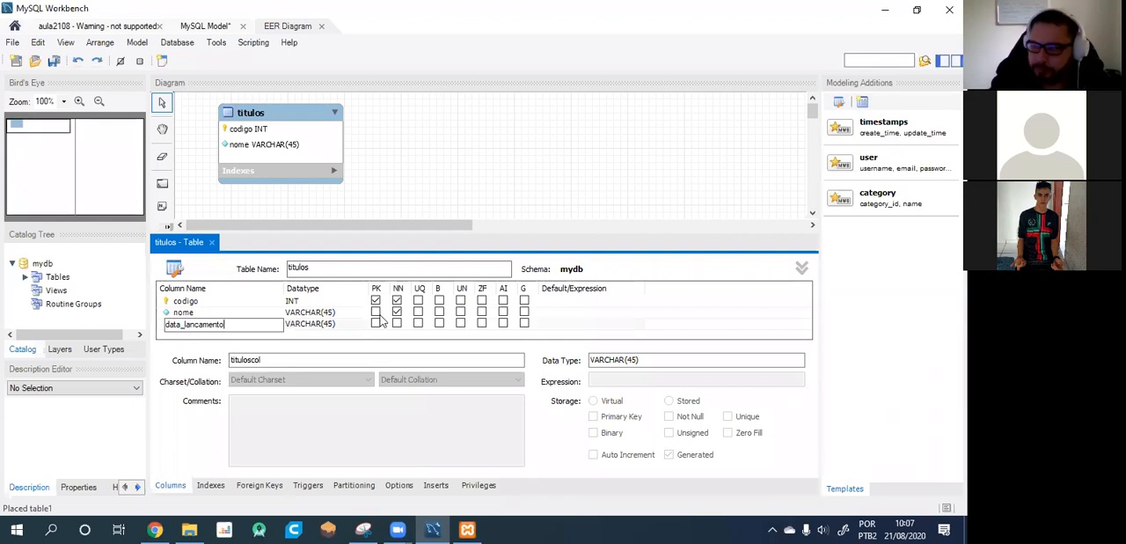
{"action": "left_click", "coordinate": [324, 312]}
{"action": "left_click", "coordinate": [316, 324]}
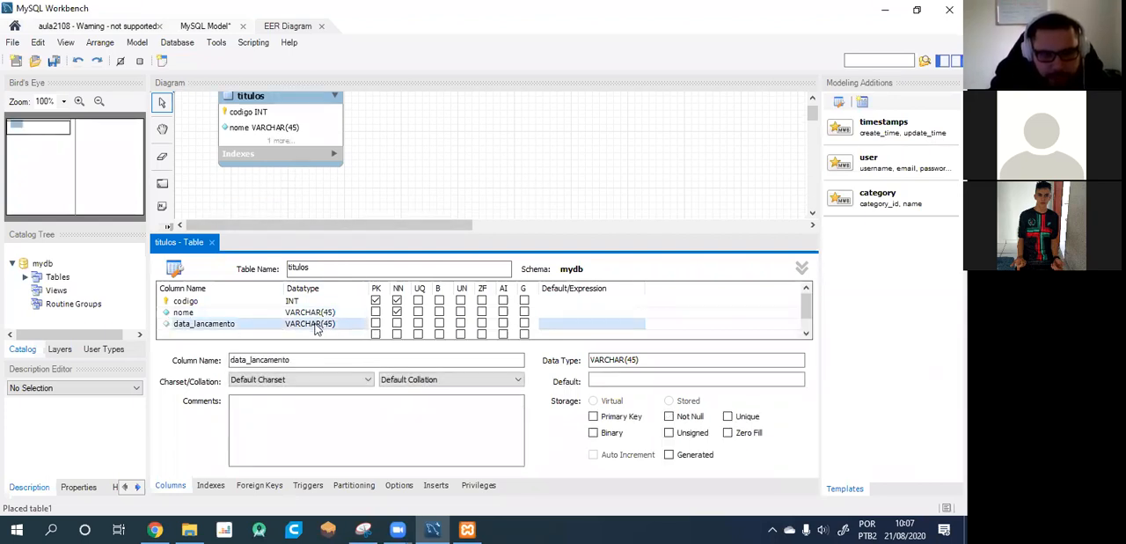
{"action": "left_click", "coordinate": [317, 325]}
{"action": "left_click", "coordinate": [359, 327]}
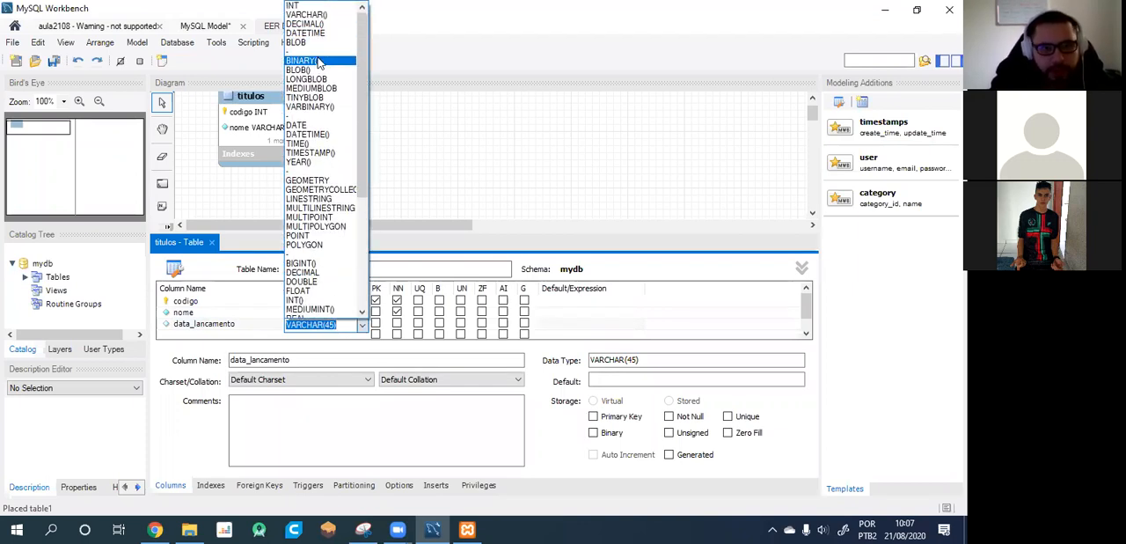
{"action": "left_click", "coordinate": [315, 125]}
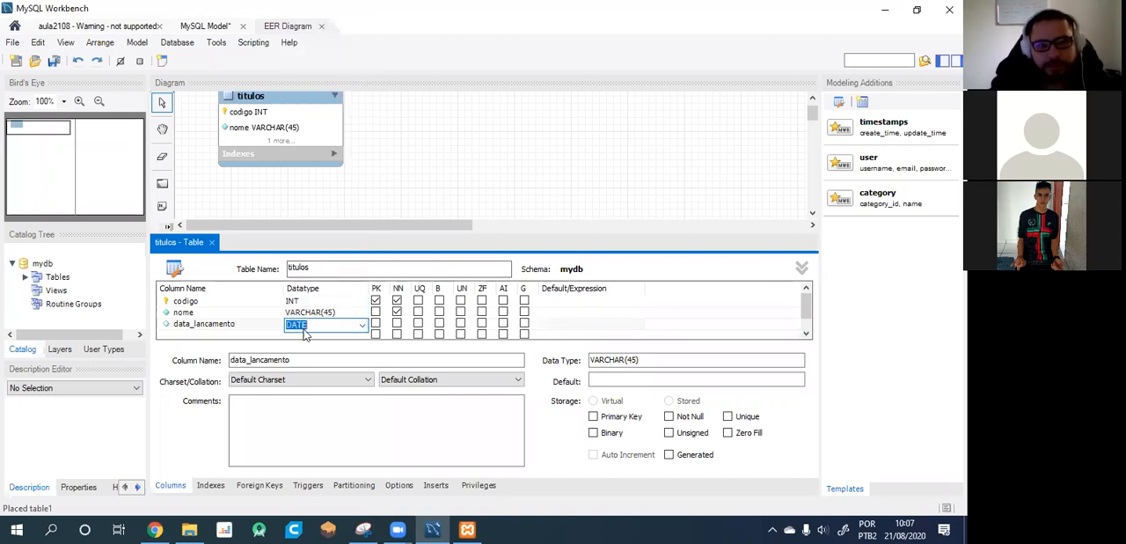
{"action": "left_click", "coordinate": [397, 324]}
Enlarge the titulos table box in the diagram so that all three columns fit.
{"action": "scroll", "coordinate": [387, 189], "scroll_direction": "down", "scroll_amount": 2}
{"action": "scroll", "coordinate": [379, 185], "scroll_direction": "up", "scroll_amount": 3}
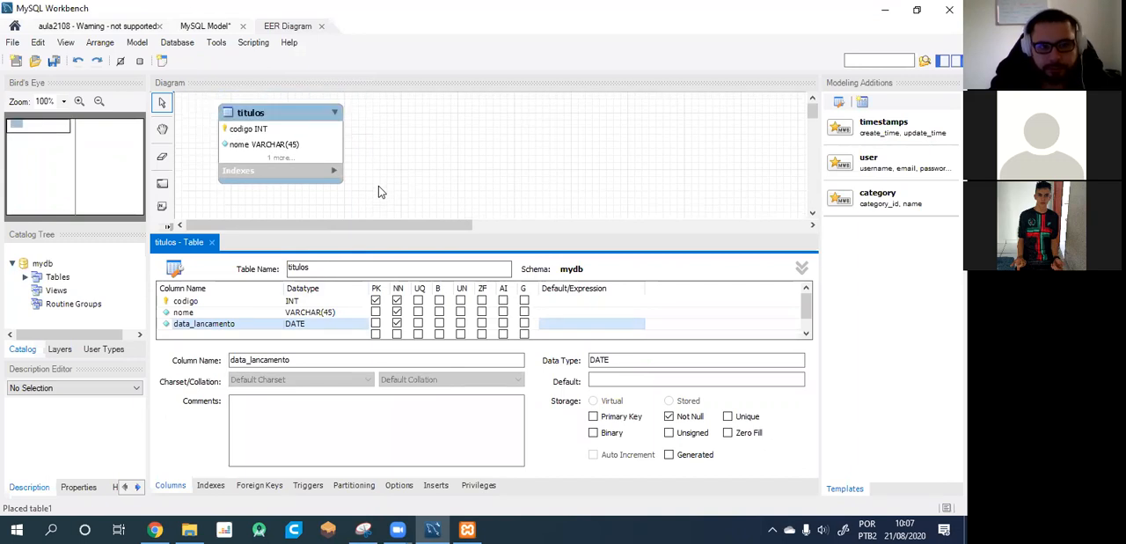
{"action": "left_click", "coordinate": [315, 167]}
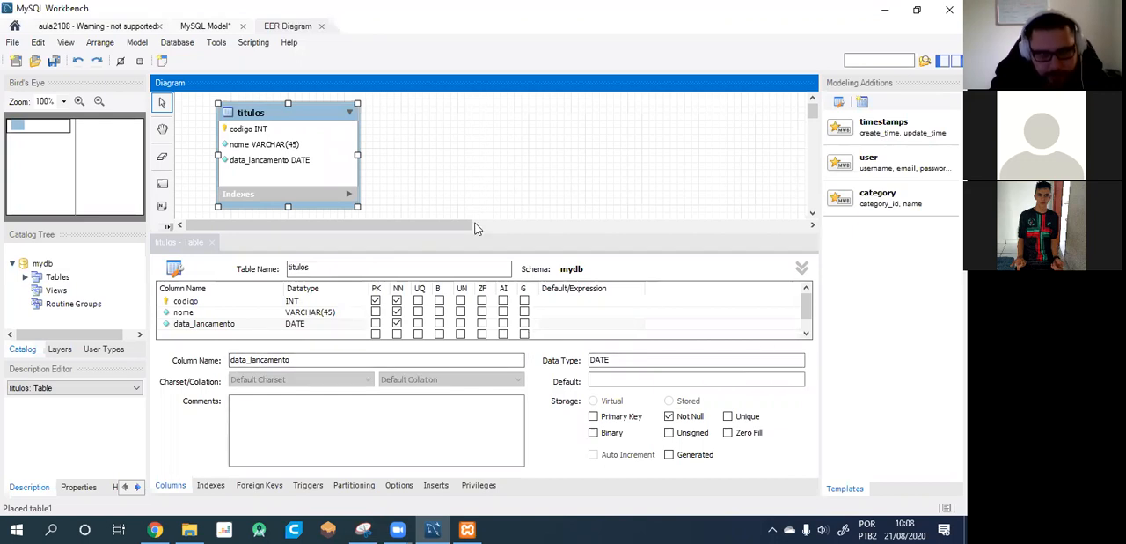
{"action": "mouse_move", "coordinate": [478, 231]}
{"action": "left_mouse_down"}
{"action": "mouse_move", "coordinate": [480, 280]}
{"action": "mouse_move", "coordinate": [477, 230]}
{"action": "mouse_move", "coordinate": [475, 248]}
{"action": "left_mouse_up"}
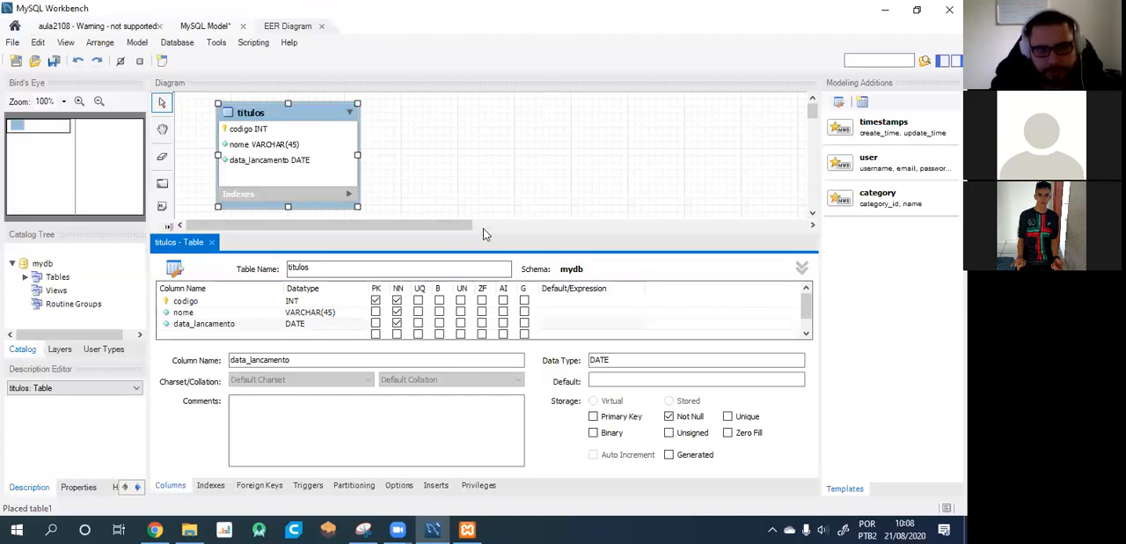
{"action": "left_click", "coordinate": [483, 226]}
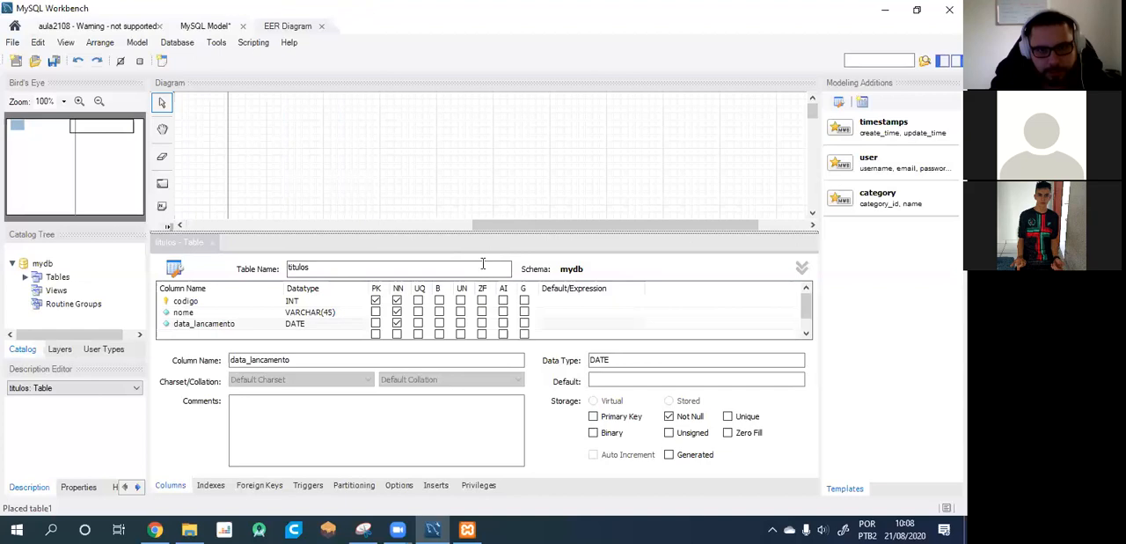
{"action": "left_click_drag", "start_coordinate": [494, 226], "coordinate": [200, 224]}
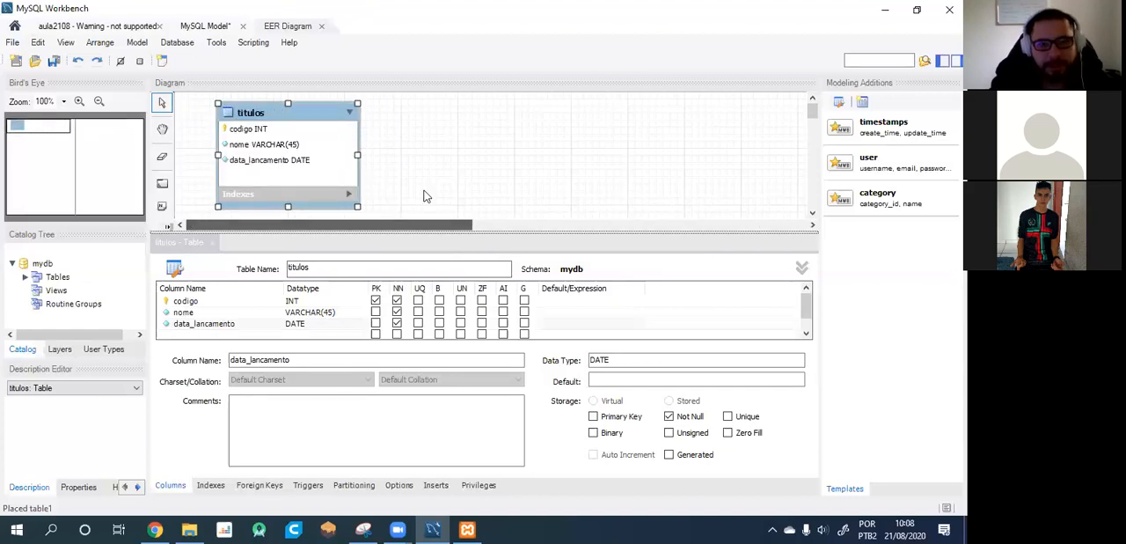
Narrow the titulos table box in the diagram to fit its column names.
{"action": "left_click", "coordinate": [475, 179]}
{"action": "left_click", "coordinate": [336, 172]}
{"action": "left_click_drag", "start_coordinate": [358, 206], "coordinate": [325, 207]}
{"action": "left_click", "coordinate": [403, 199]}
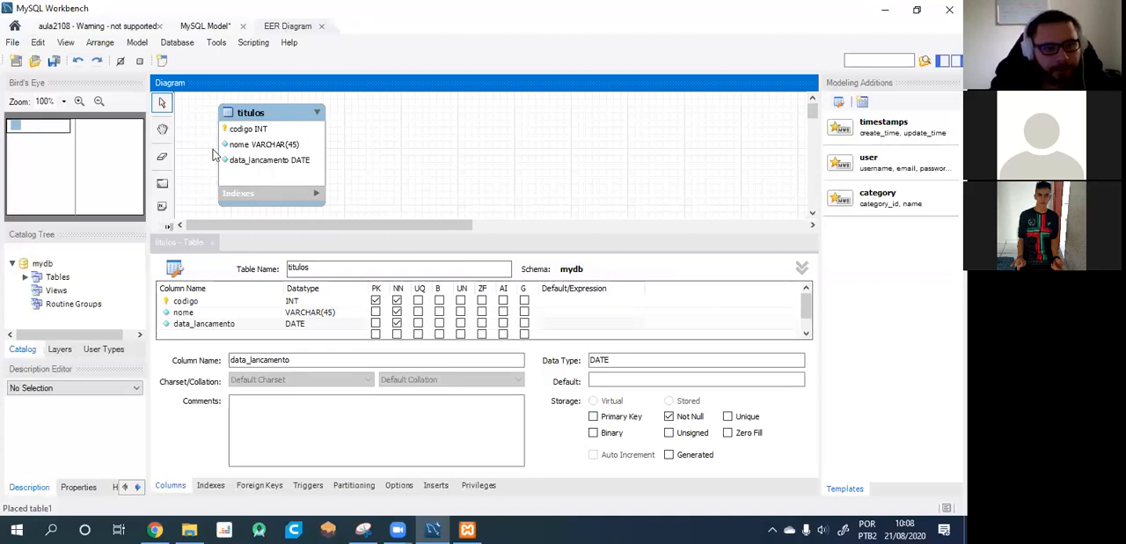
{"action": "left_click", "coordinate": [216, 232]}
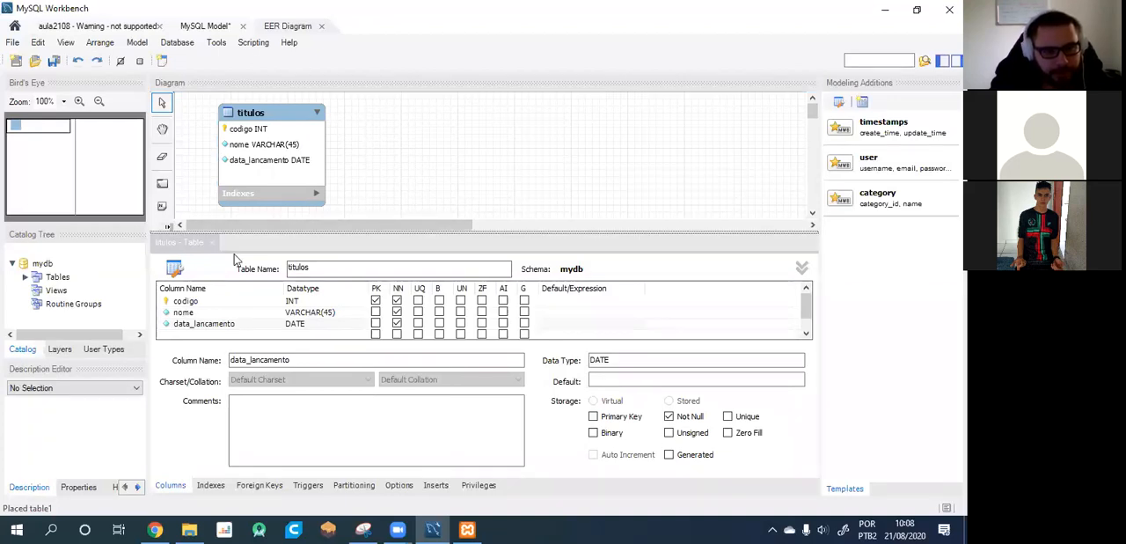
Add a column named "preco" to the titulos table.
{"action": "left_click", "coordinate": [186, 337]}
{"action": "double_click", "coordinate": [187, 336]}
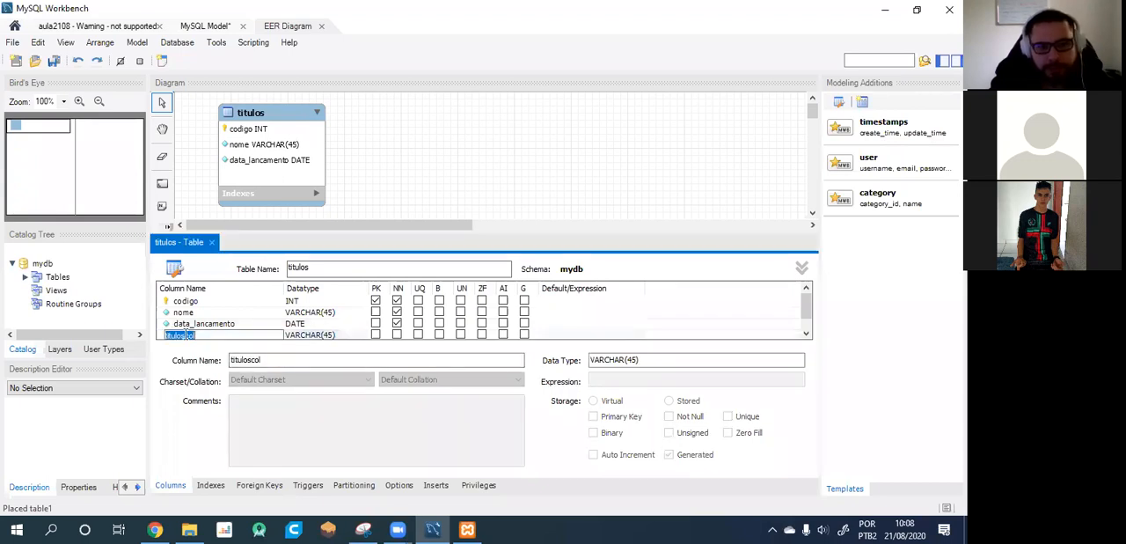
{"action": "type", "text": "pre"}
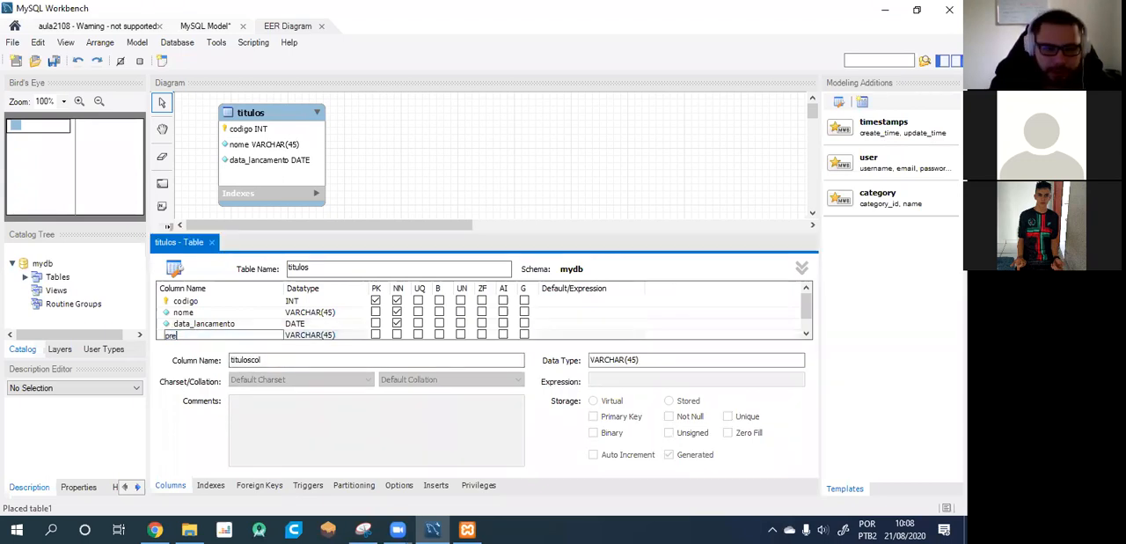
{"action": "type", "text": "co"}
{"action": "left_click", "coordinate": [311, 335]}
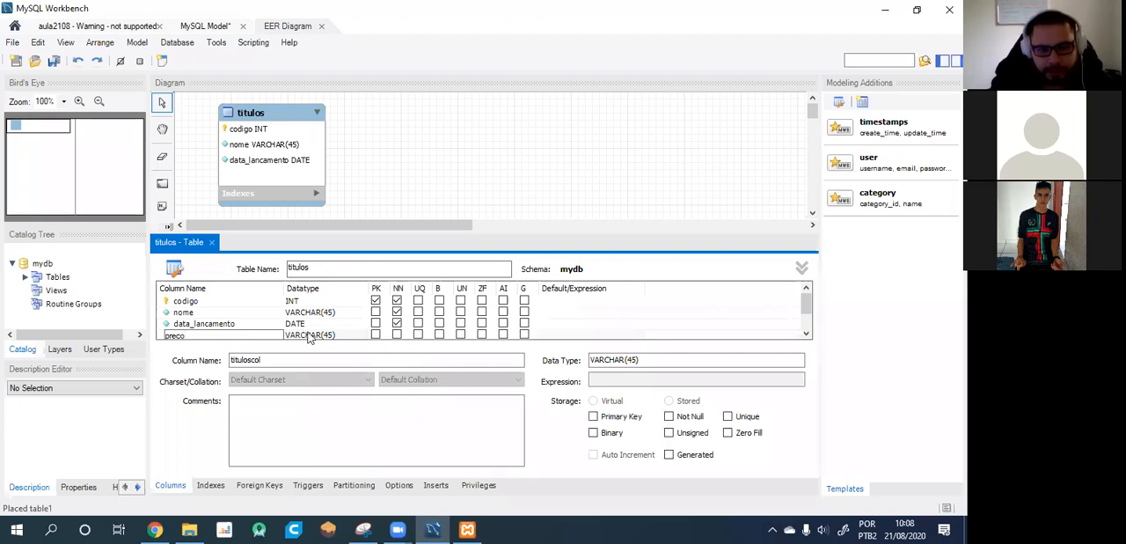
Try to set the datatype of the preco column to DECIMAL() without any precision.
{"action": "left_click", "coordinate": [361, 337]}
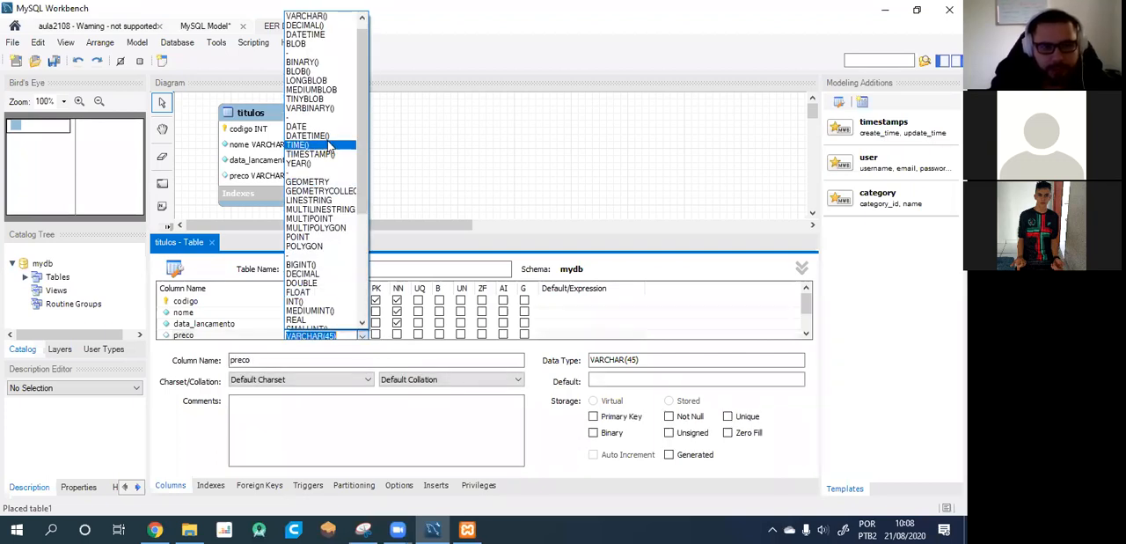
{"action": "left_click", "coordinate": [322, 35]}
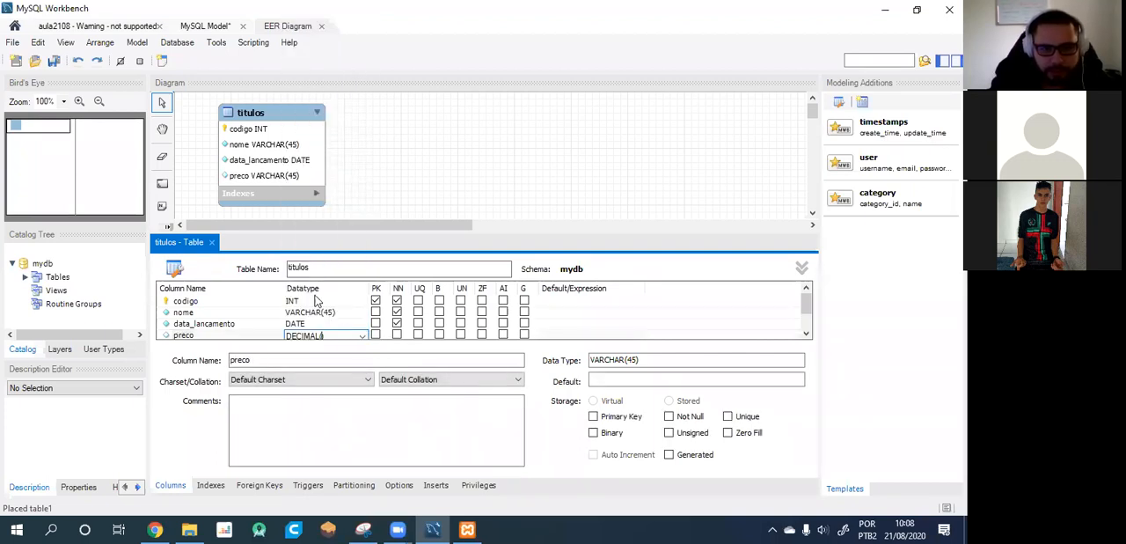
{"action": "scroll", "coordinate": [317, 301], "scroll_direction": "down", "scroll_amount": 1}
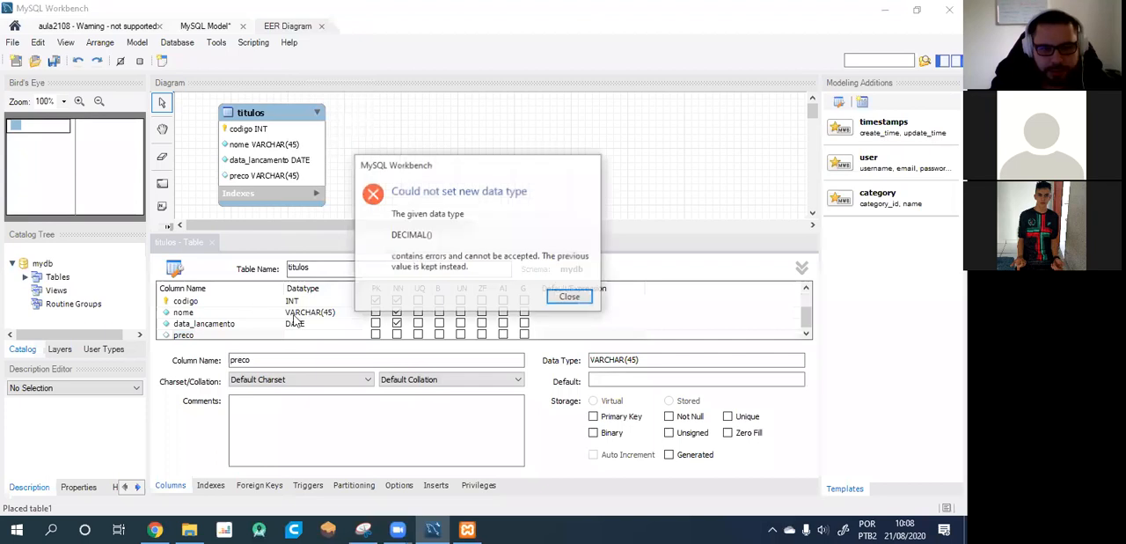
{"action": "left_click", "coordinate": [570, 298]}
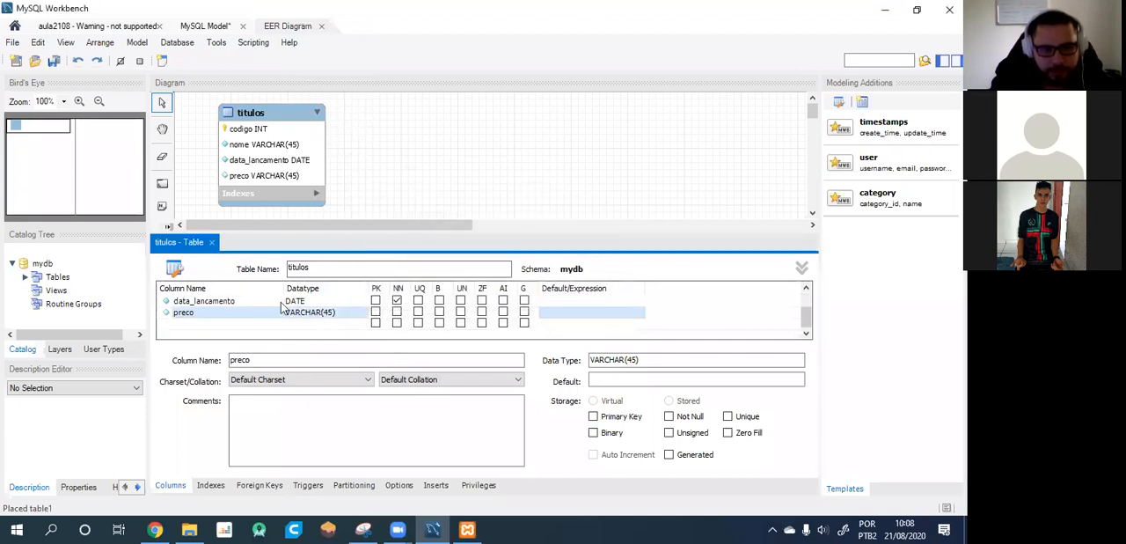
Set the datatype of the preco column to DECIMAL(3,2) and mark it not null.
{"action": "left_click", "coordinate": [323, 314]}
{"action": "left_click", "coordinate": [359, 316]}
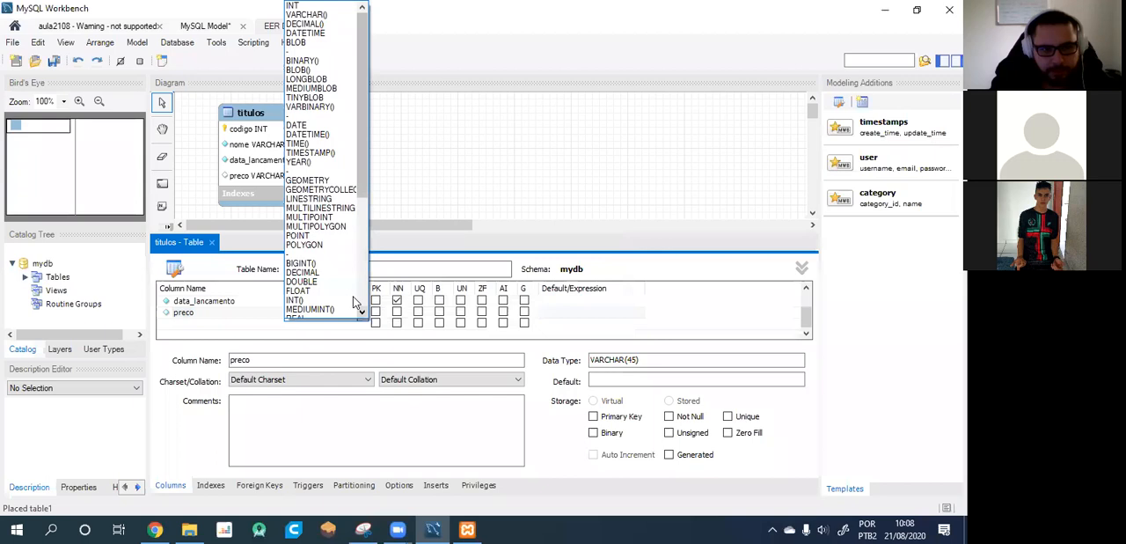
{"action": "left_click", "coordinate": [305, 24]}
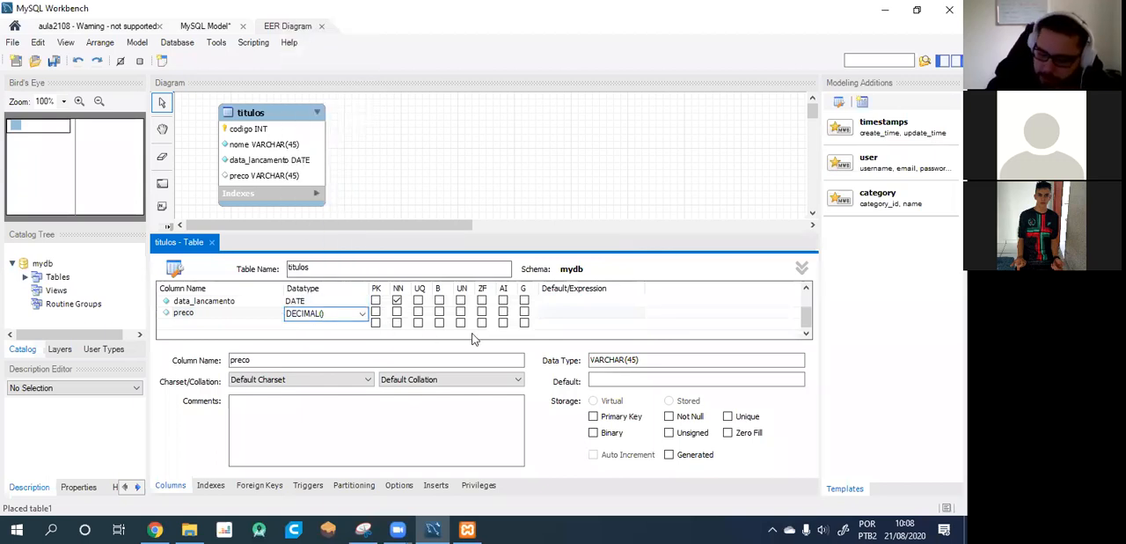
{"action": "type", "text": "3,2"}
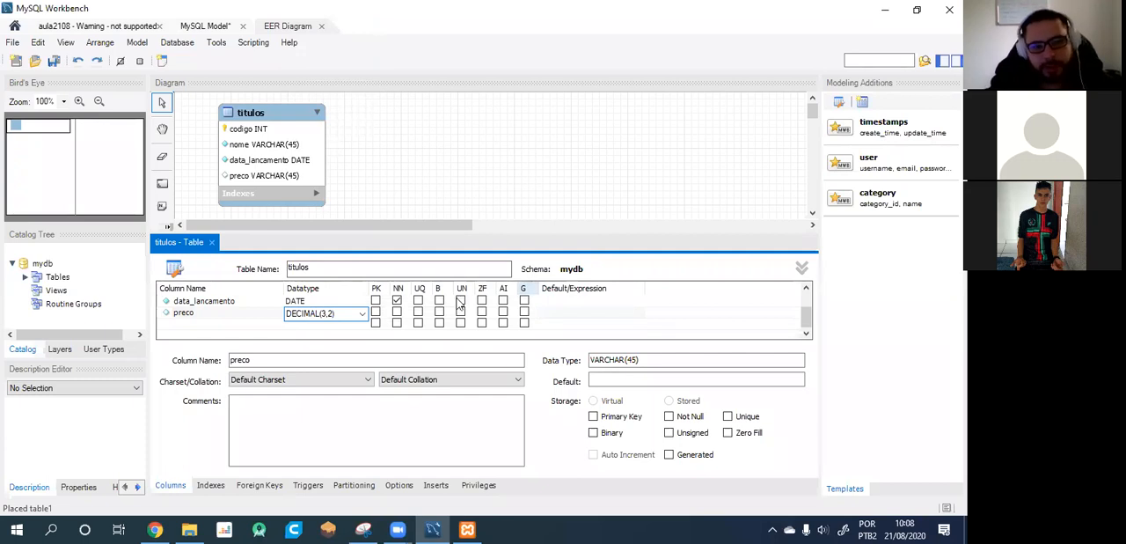
{"action": "left_click", "coordinate": [397, 311]}
Add a not-null column "duracao" to titulos with the VARCHAR(45) datatype.
{"action": "left_click", "coordinate": [199, 324]}
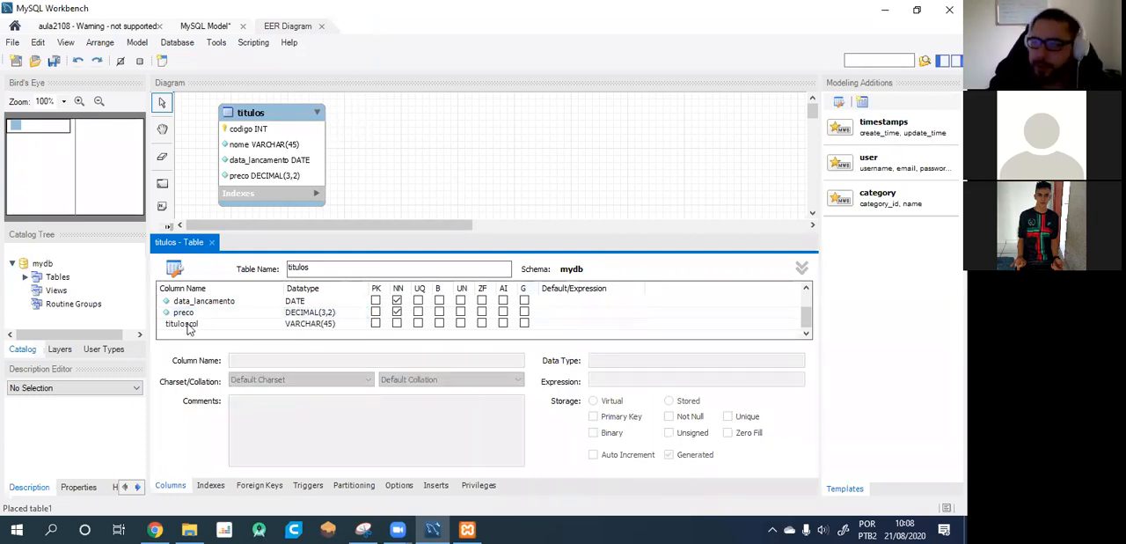
{"action": "type", "text": "duracao"}
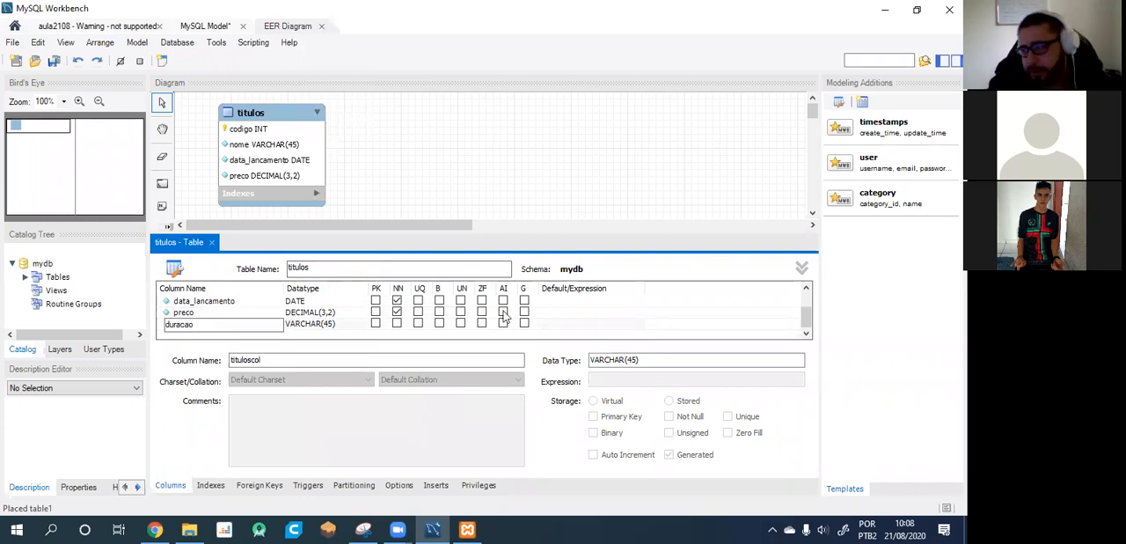
{"action": "left_click", "coordinate": [396, 323]}
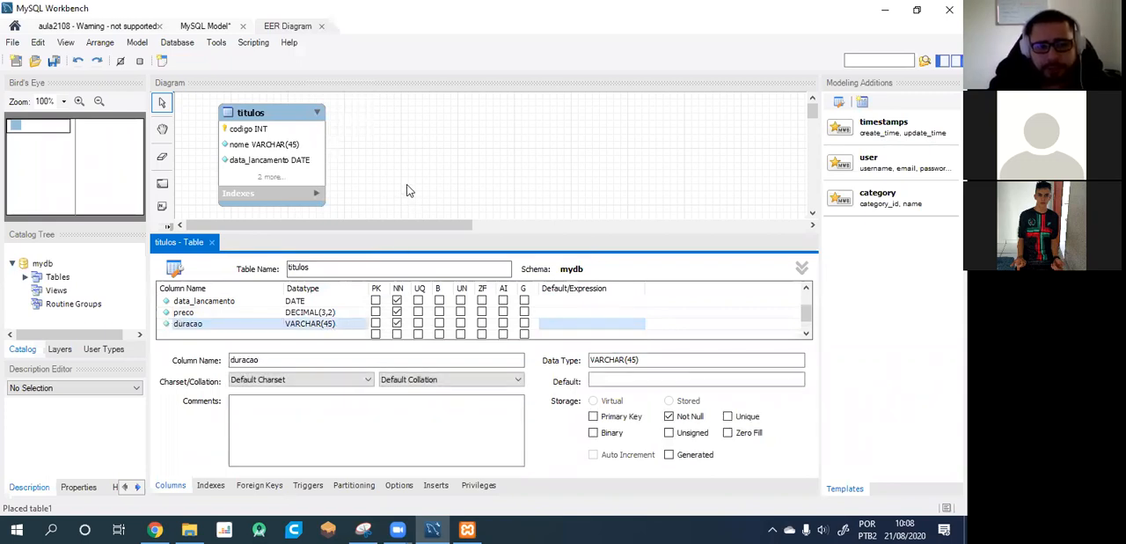
Expand the Indexes section of the titulos table and, with the table editor closed, enlarge its box to fit all columns.
{"action": "left_click", "coordinate": [316, 192]}
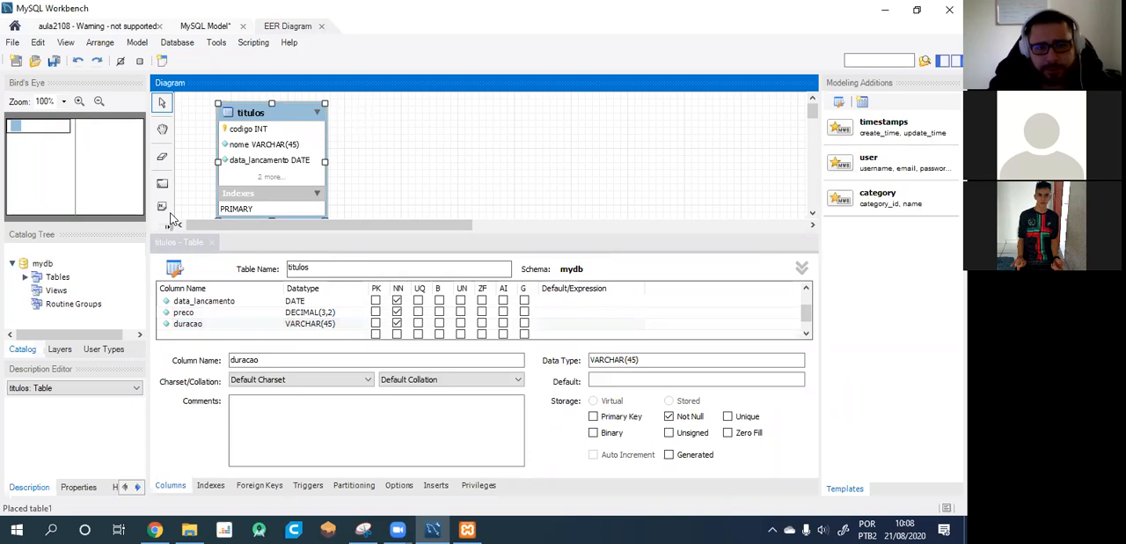
{"action": "left_click", "coordinate": [212, 243]}
{"action": "left_click", "coordinate": [329, 227]}
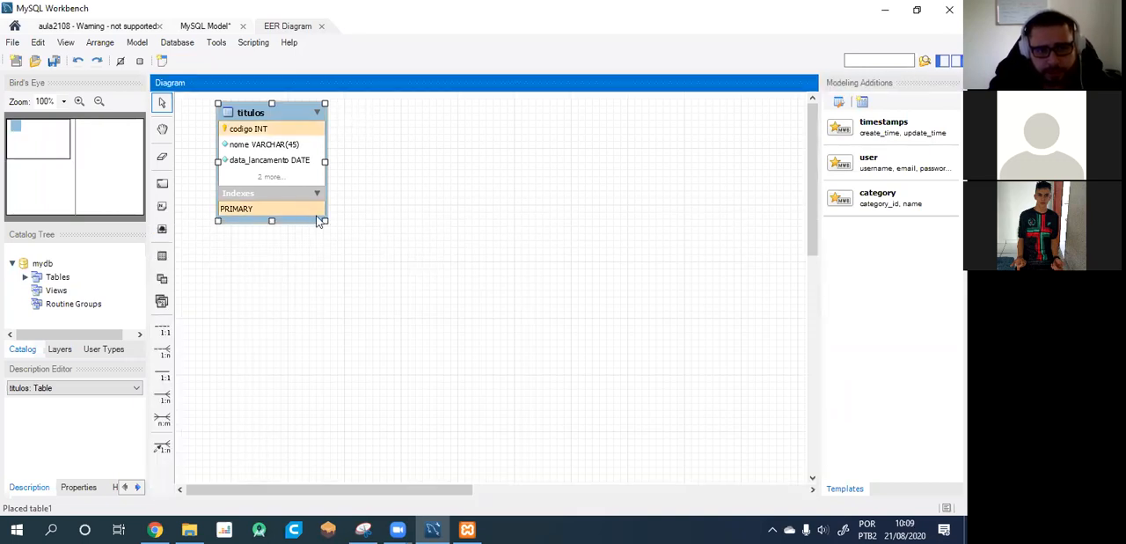
{"action": "left_click_drag", "start_coordinate": [324, 222], "coordinate": [369, 283]}
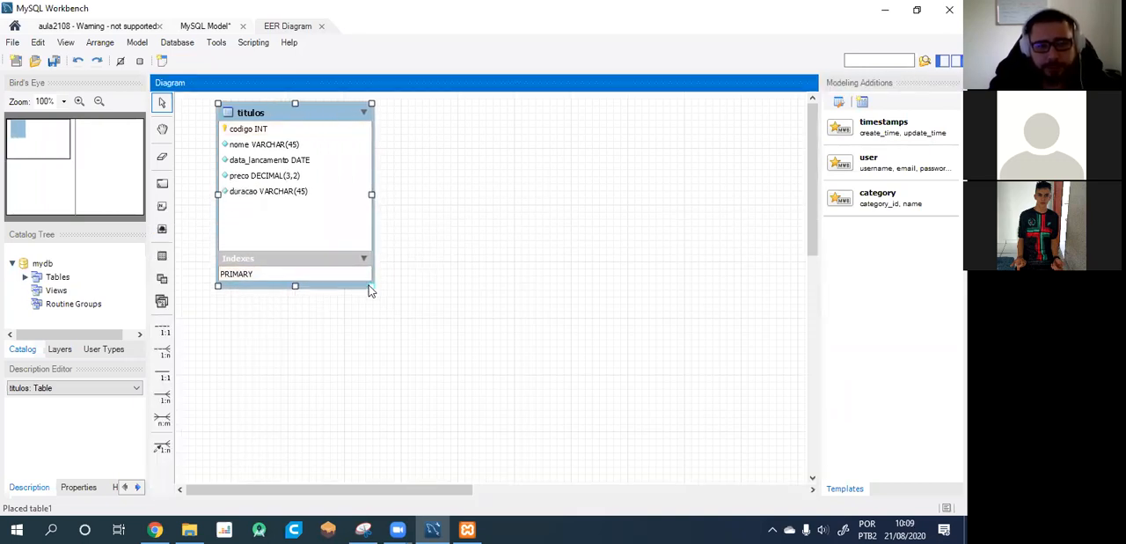
{"action": "left_click", "coordinate": [433, 276]}
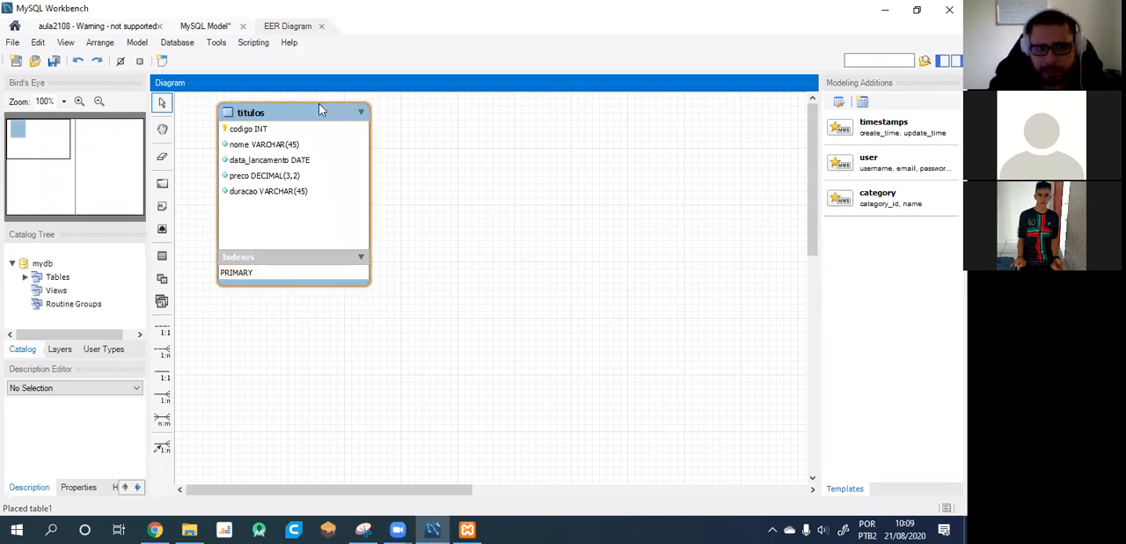
Move the titulos table closer to the diagram's upper-left corner and shrink its box to fit the contents.
{"action": "left_click_drag", "start_coordinate": [302, 112], "coordinate": [286, 110]}
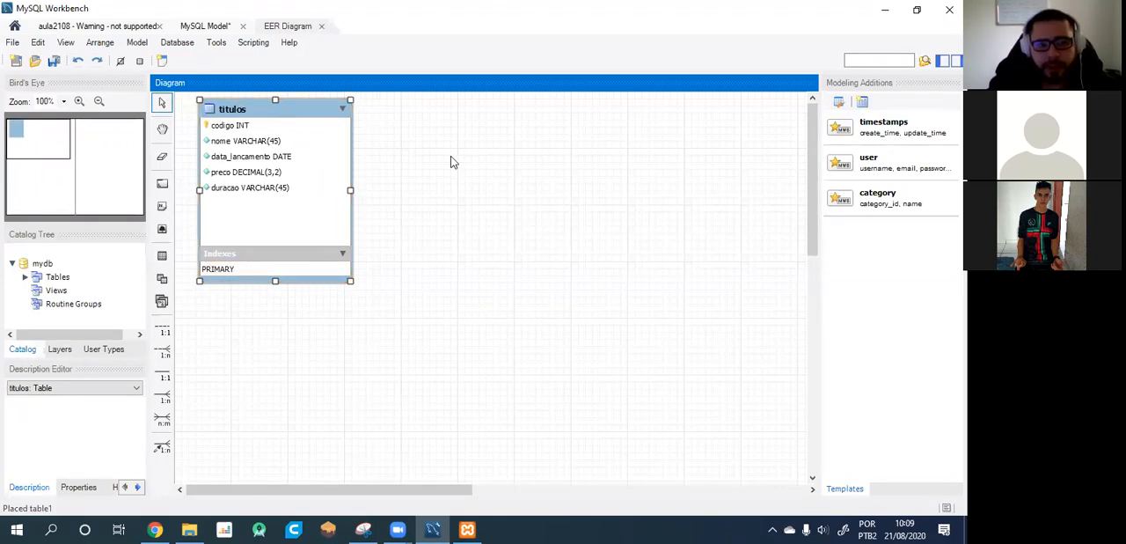
{"action": "left_click", "coordinate": [450, 155]}
{"action": "left_click", "coordinate": [260, 104]}
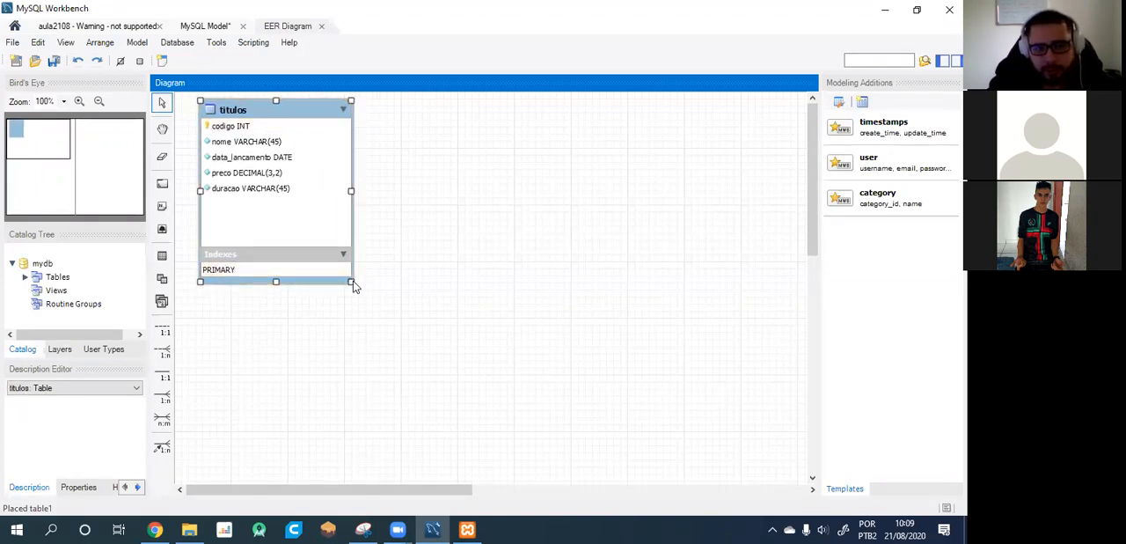
{"action": "left_click_drag", "start_coordinate": [353, 281], "coordinate": [319, 262]}
{"action": "left_click", "coordinate": [396, 267]}
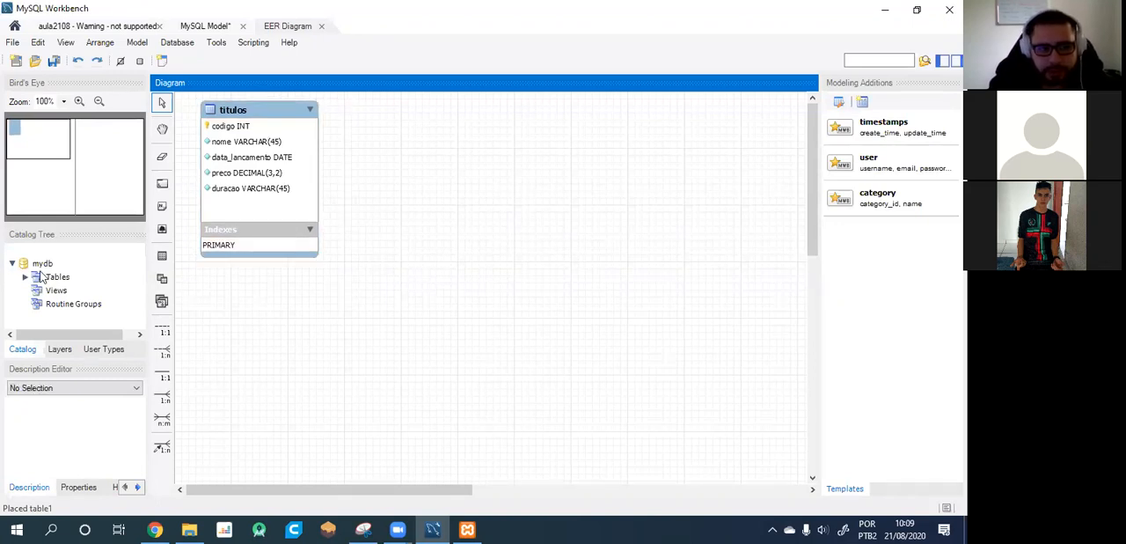
Place a new table to the right of titulos in the diagram and name it "atores".
{"action": "left_click", "coordinate": [162, 255]}
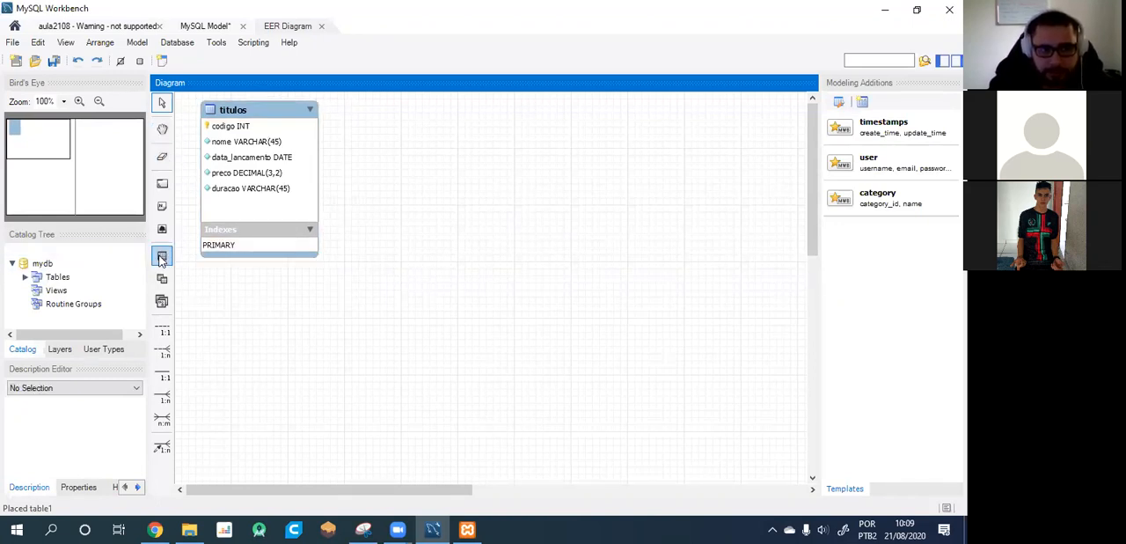
{"action": "left_click", "coordinate": [492, 165]}
{"action": "double_click", "coordinate": [529, 170]}
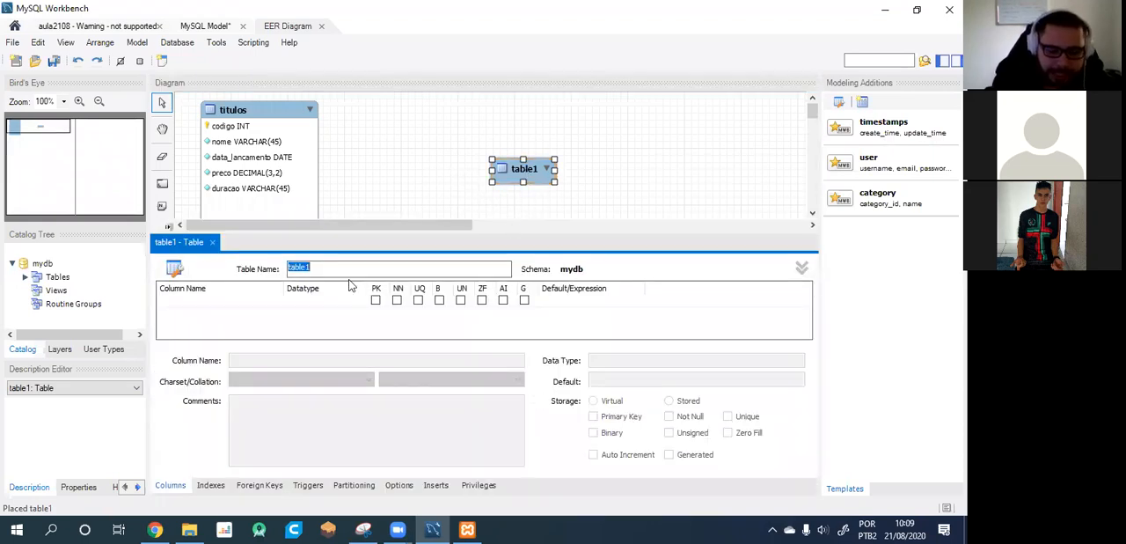
{"action": "type", "text": "atores"}
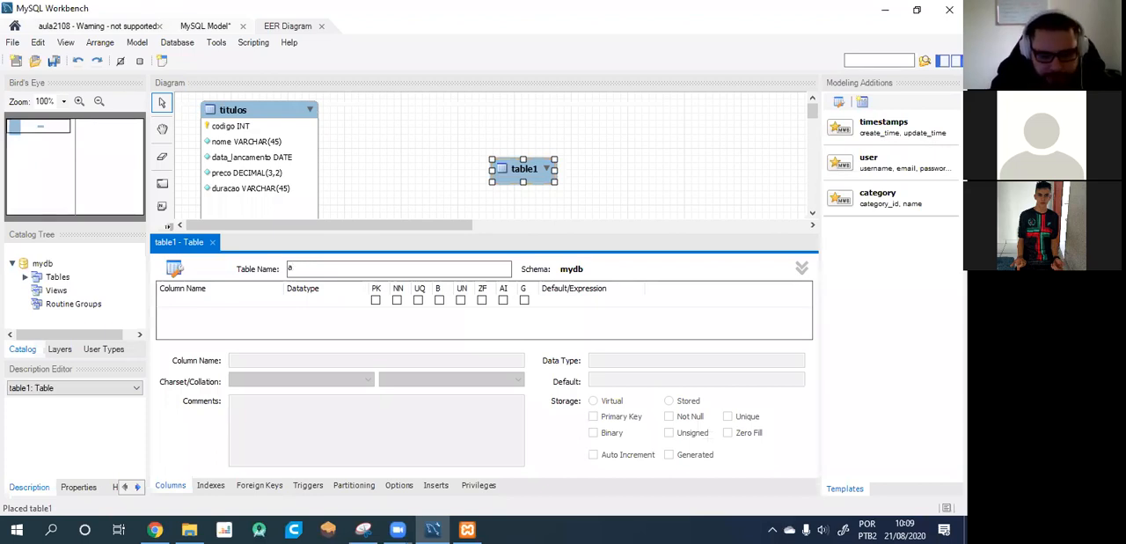
Add an INT column "codigo" to the atores table and make it the not-null primary key.
{"action": "double_click", "coordinate": [184, 302]}
{"action": "left_click", "coordinate": [211, 302]}
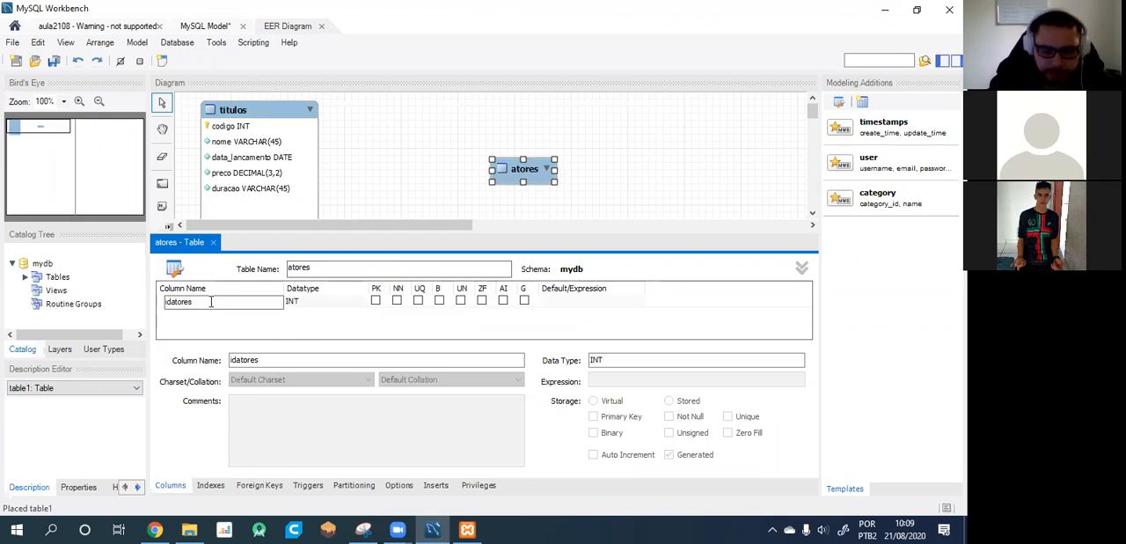
{"action": "double_click", "coordinate": [182, 302]}
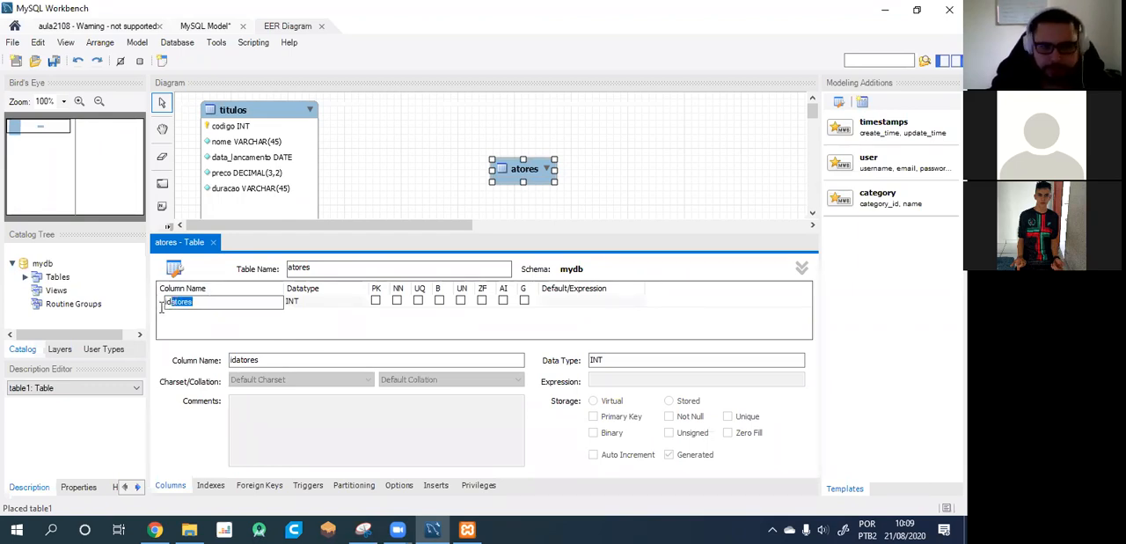
{"action": "type", "text": "co"}
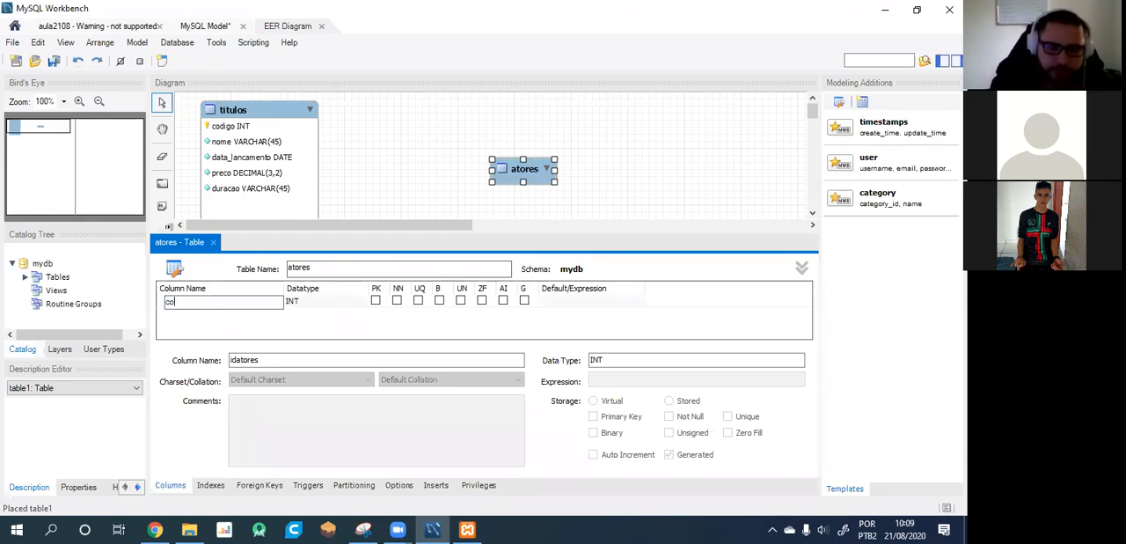
{"action": "type", "text": "digo"}
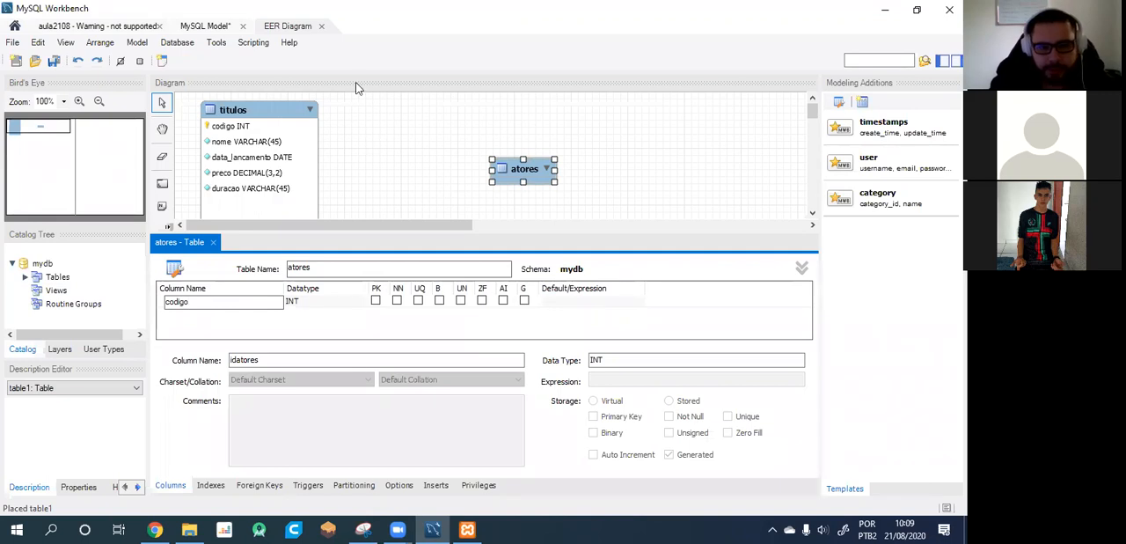
{"action": "left_click", "coordinate": [376, 304]}
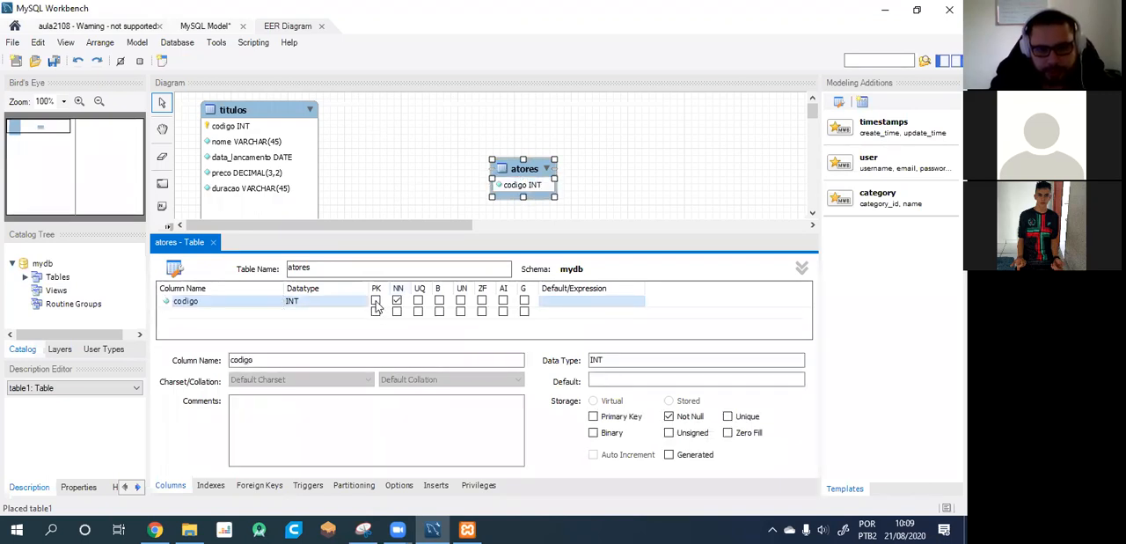
{"action": "left_click", "coordinate": [375, 301]}
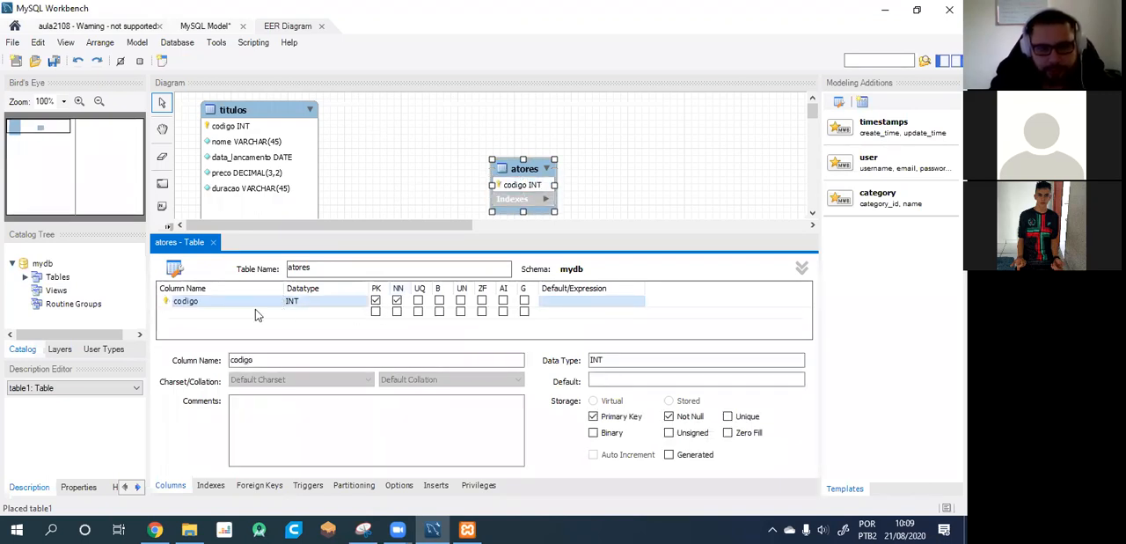
Add a not-null VARCHAR(45) column "nome" to the atores table.
{"action": "double_click", "coordinate": [188, 315]}
{"action": "type", "text": "nome"}
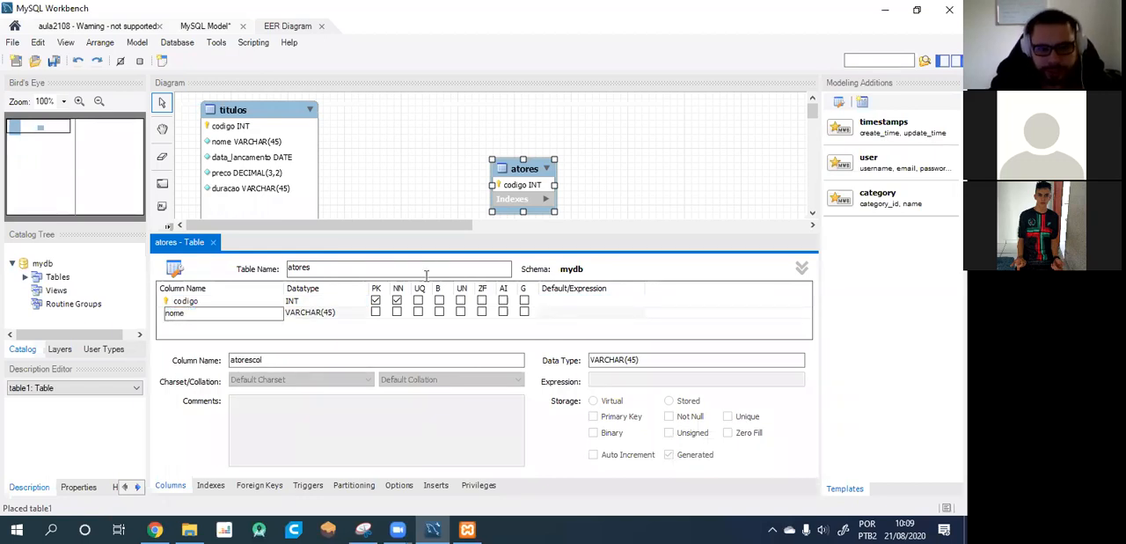
{"action": "left_click", "coordinate": [398, 312]}
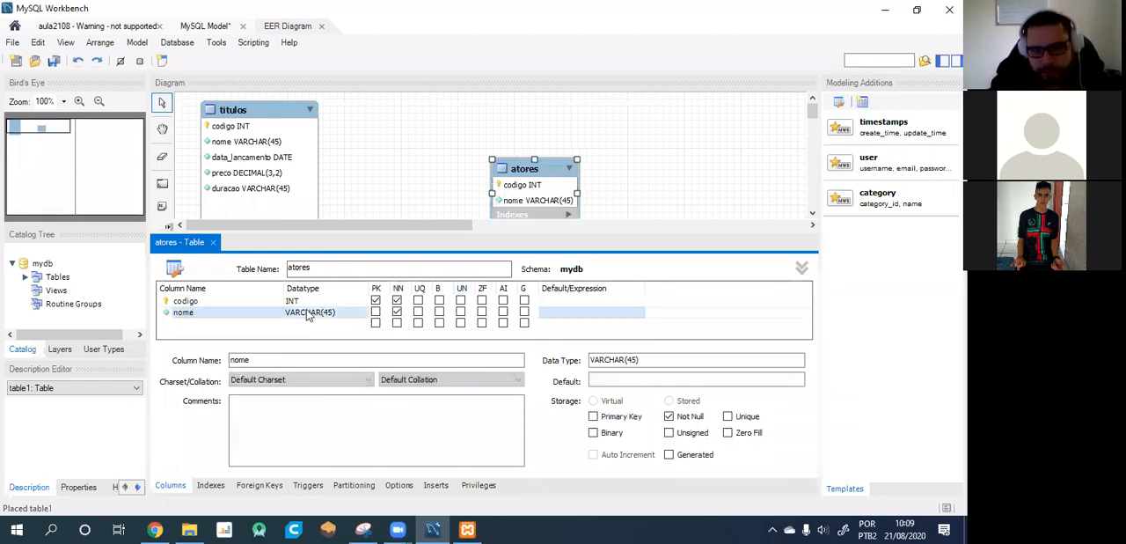
Add a column "data_nascimento" with the DATE data type to the atores table.
{"action": "double_click", "coordinate": [176, 327]}
{"action": "type", "text": "data_nascimento"}
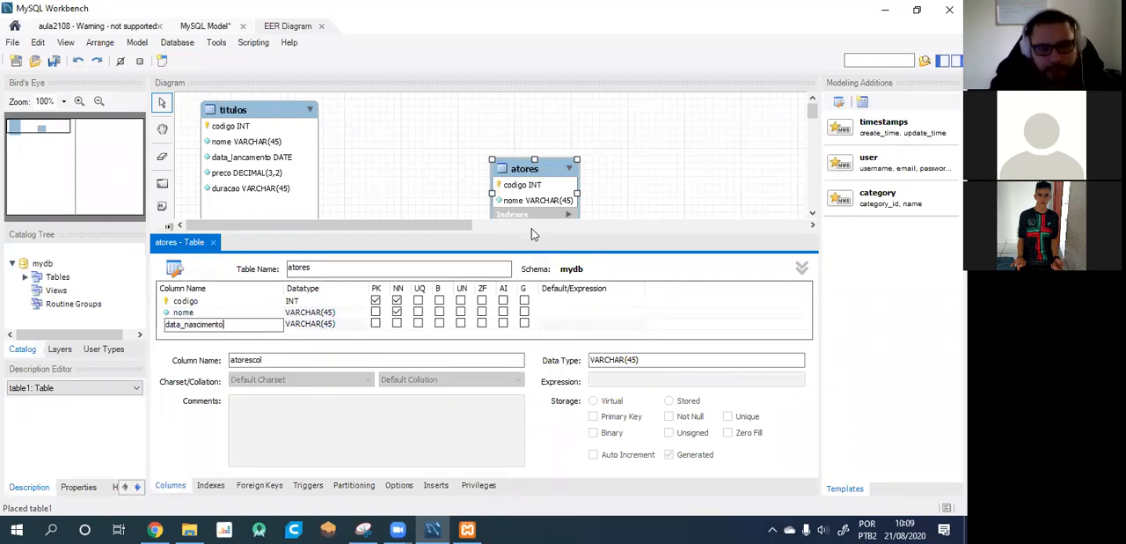
{"action": "key", "text": "Return"}
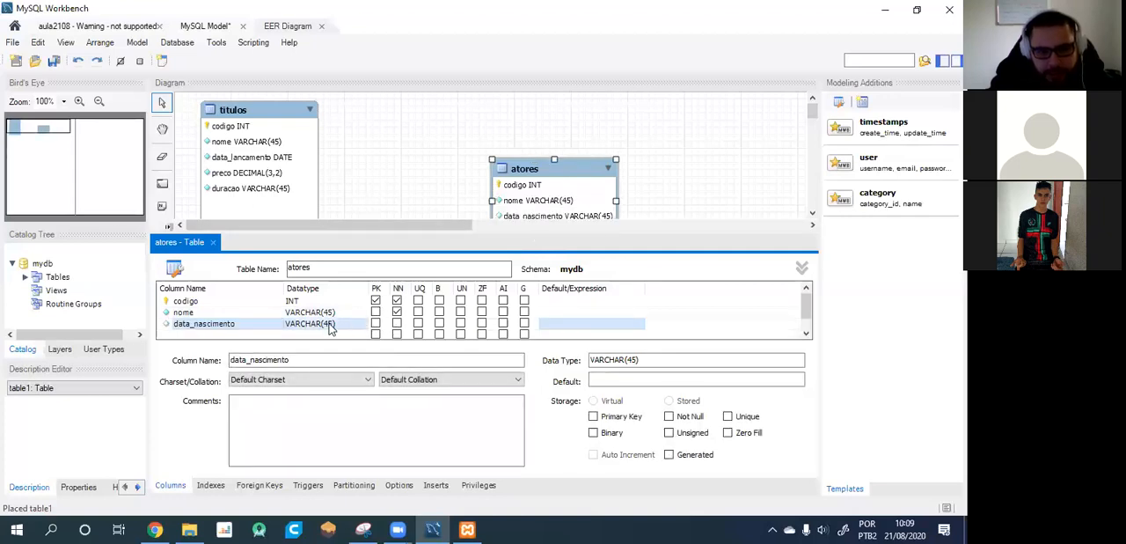
{"action": "left_click", "coordinate": [331, 325]}
{"action": "left_click", "coordinate": [360, 325]}
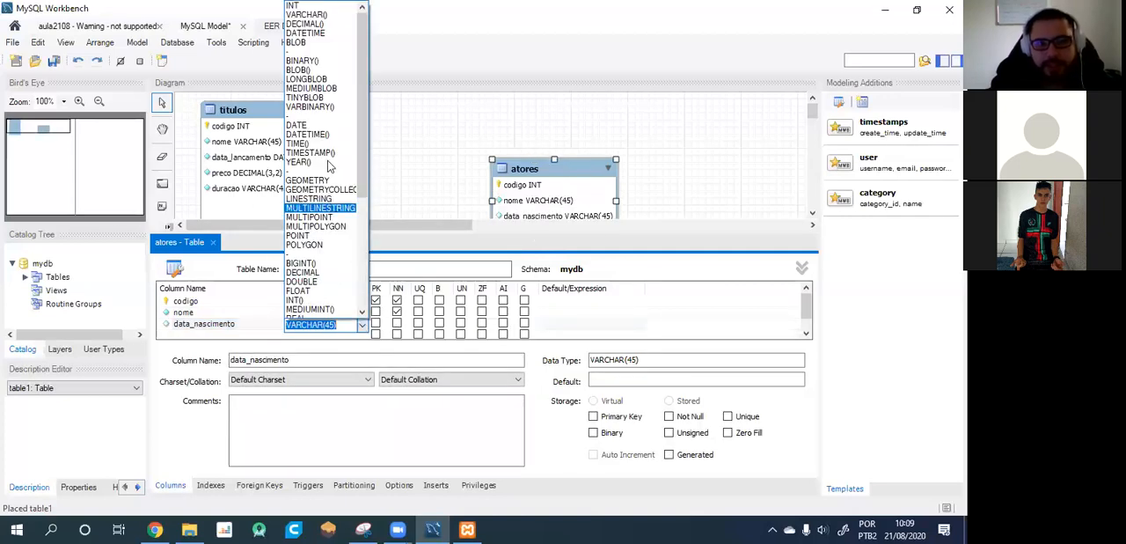
{"action": "left_click", "coordinate": [295, 125]}
Move the atores table up beside titulos and add a VARCHAR(45) column "atorescol" to it.
{"action": "scroll", "coordinate": [459, 149], "scroll_direction": "down", "scroll_amount": 1}
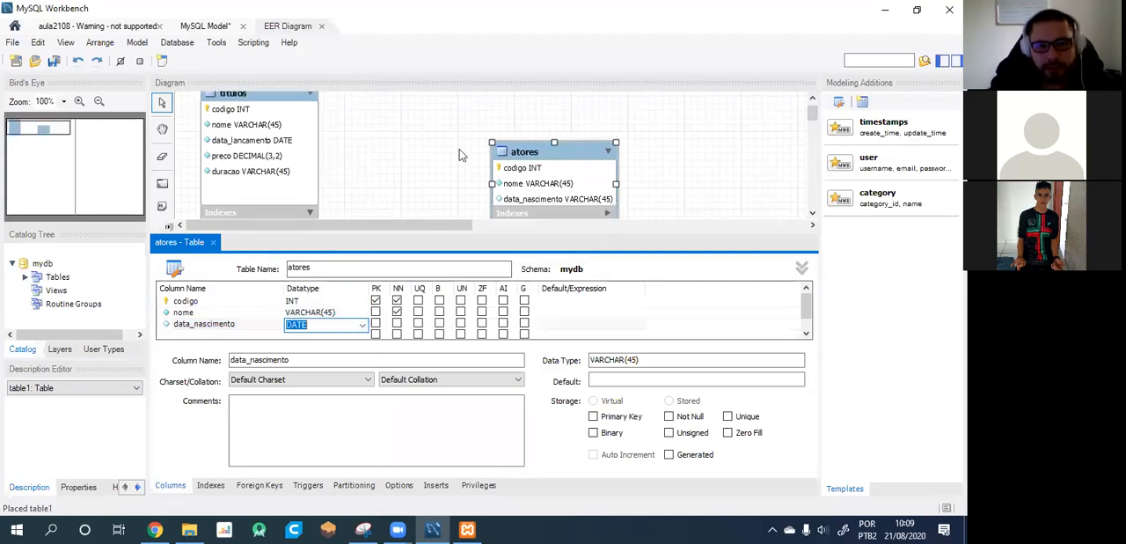
{"action": "left_click_drag", "start_coordinate": [524, 153], "coordinate": [380, 106]}
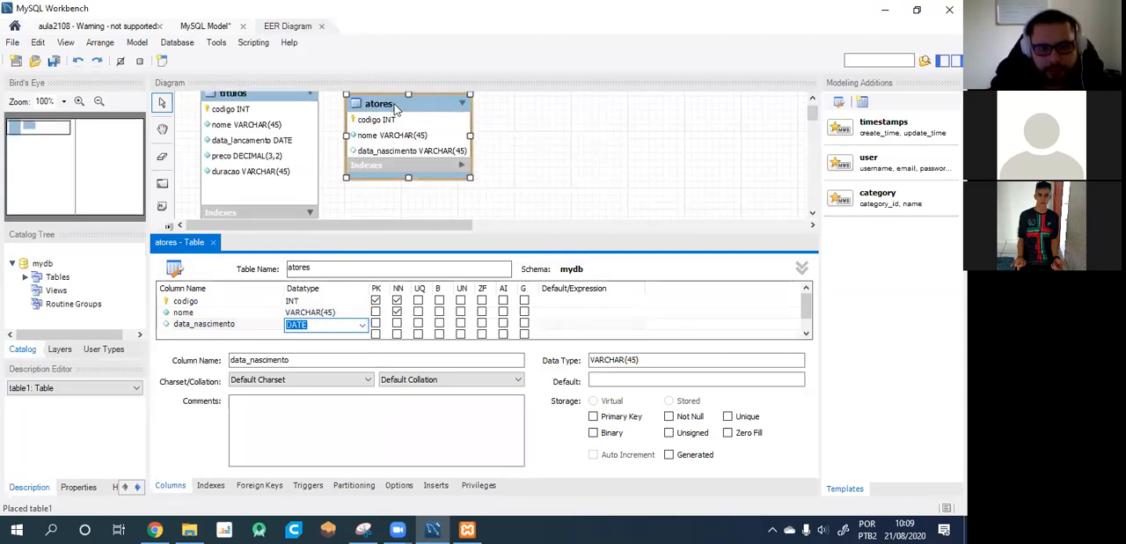
{"action": "left_click", "coordinate": [194, 334]}
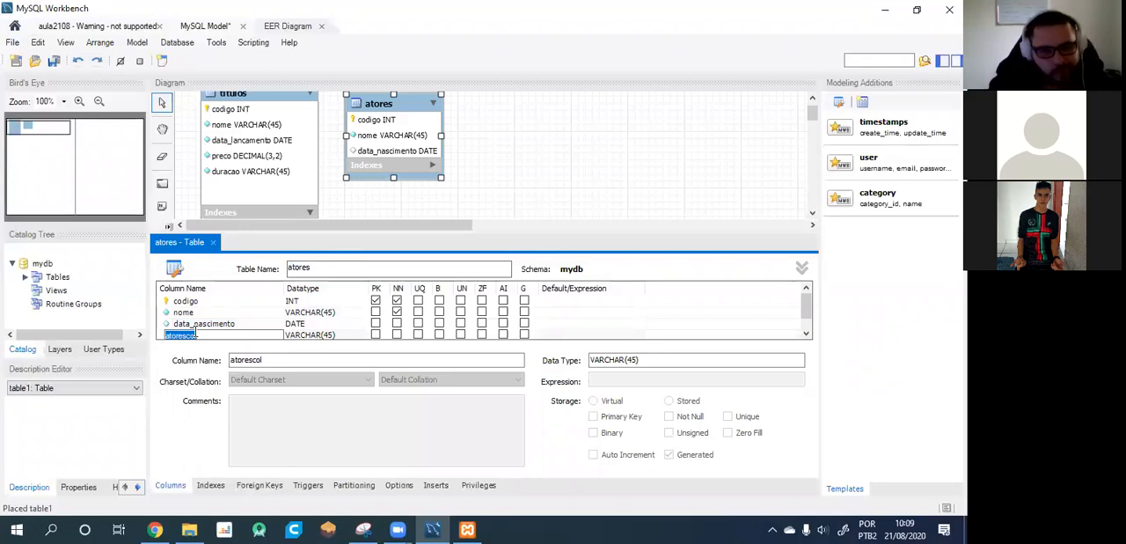
{"action": "left_click", "coordinate": [696, 215]}
Move the atores table farther right of titulos and enlarge its box so all of its columns fit.
{"action": "left_click_drag", "start_coordinate": [417, 104], "coordinate": [573, 108]}
{"action": "scroll", "coordinate": [469, 179], "scroll_direction": "down", "scroll_amount": 1}
{"action": "scroll", "coordinate": [469, 180], "scroll_direction": "down", "scroll_amount": 2}
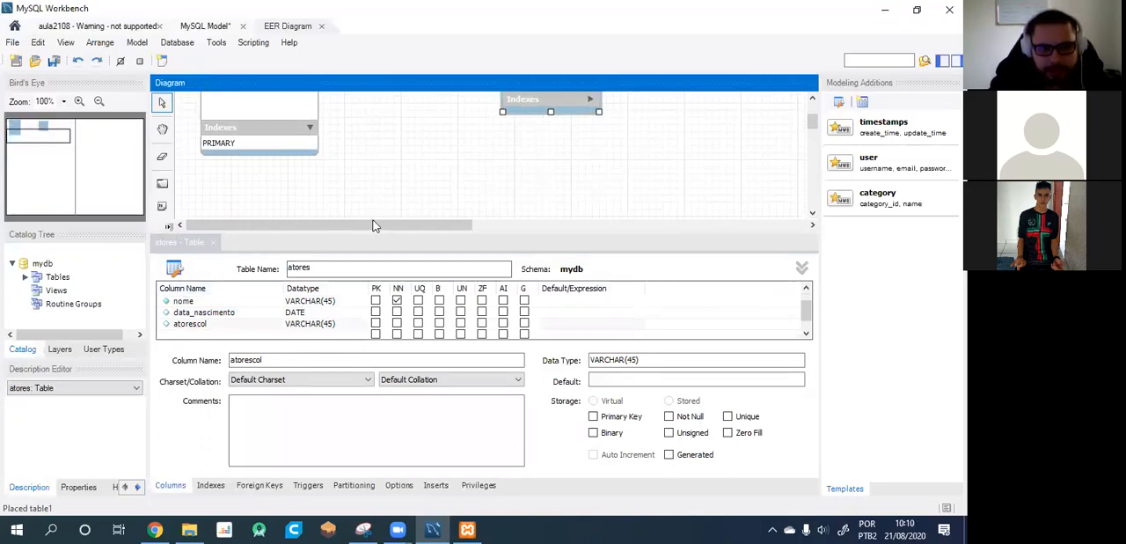
{"action": "scroll", "coordinate": [504, 167], "scroll_direction": "up", "scroll_amount": 1}
{"action": "left_click_drag", "start_coordinate": [599, 146], "coordinate": [647, 190]}
{"action": "left_click_drag", "start_coordinate": [575, 196], "coordinate": [576, 163]}
{"action": "left_click", "coordinate": [446, 190]}
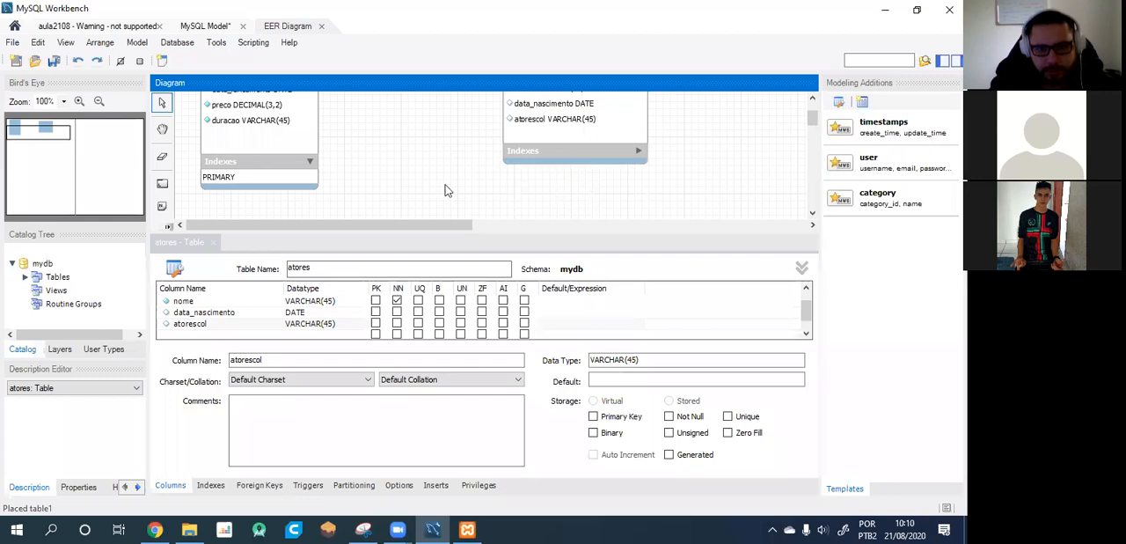
{"action": "scroll", "coordinate": [427, 172], "scroll_direction": "up", "scroll_amount": 3}
{"action": "left_click", "coordinate": [570, 206]}
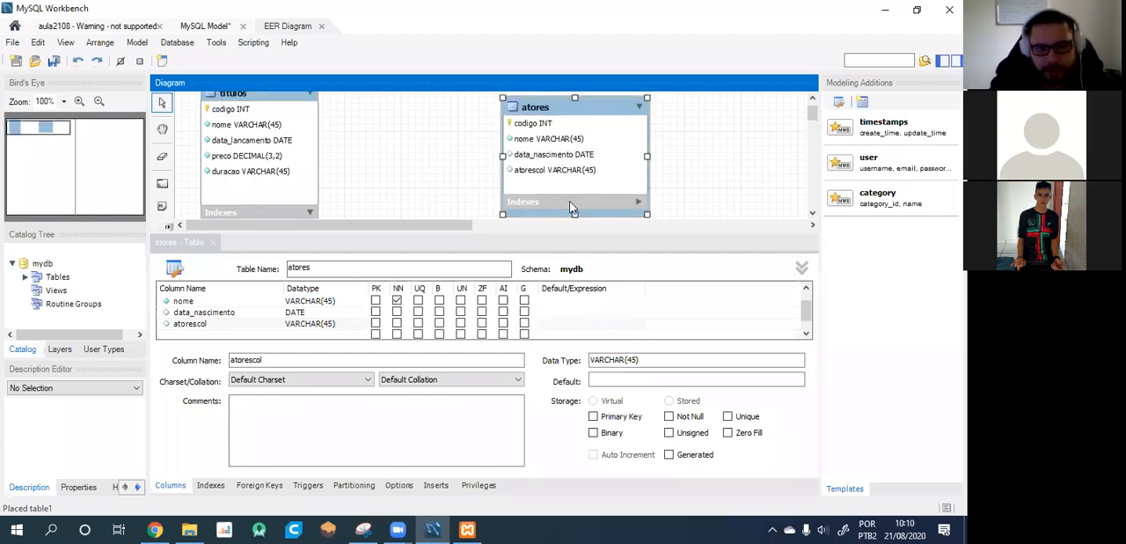
Collapse the Indexes sections of the titulos and atores tables in the diagram.
{"action": "left_click", "coordinate": [639, 201]}
{"action": "scroll", "coordinate": [484, 170], "scroll_direction": "down", "scroll_amount": 2}
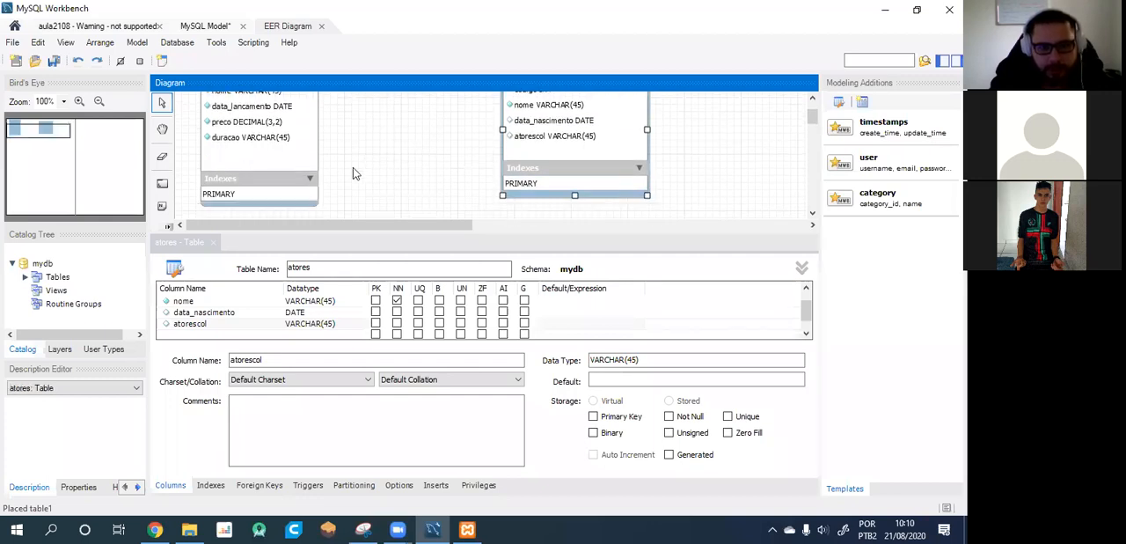
{"action": "left_click", "coordinate": [309, 179]}
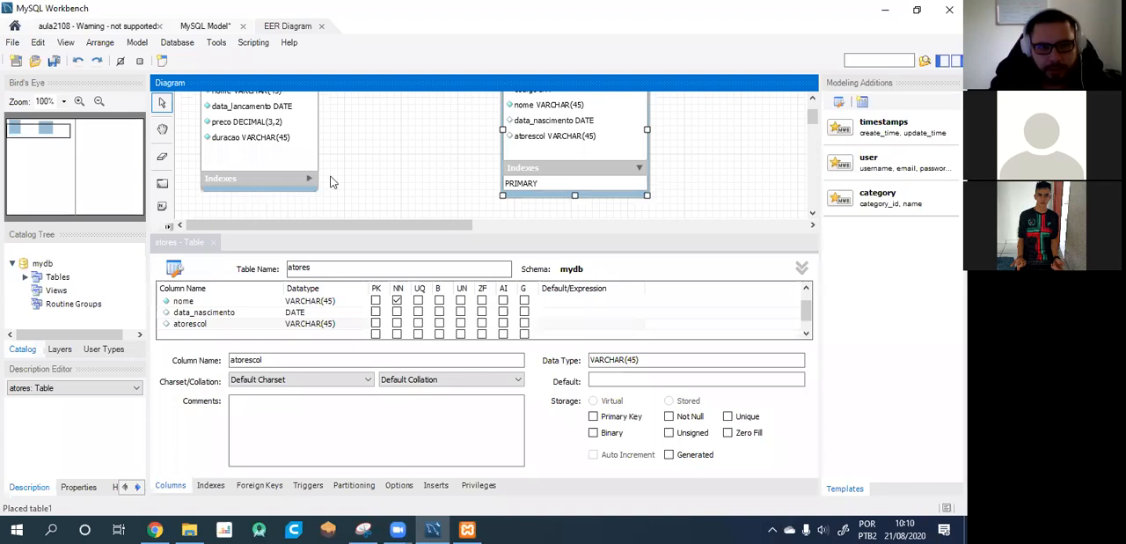
{"action": "left_click", "coordinate": [639, 168]}
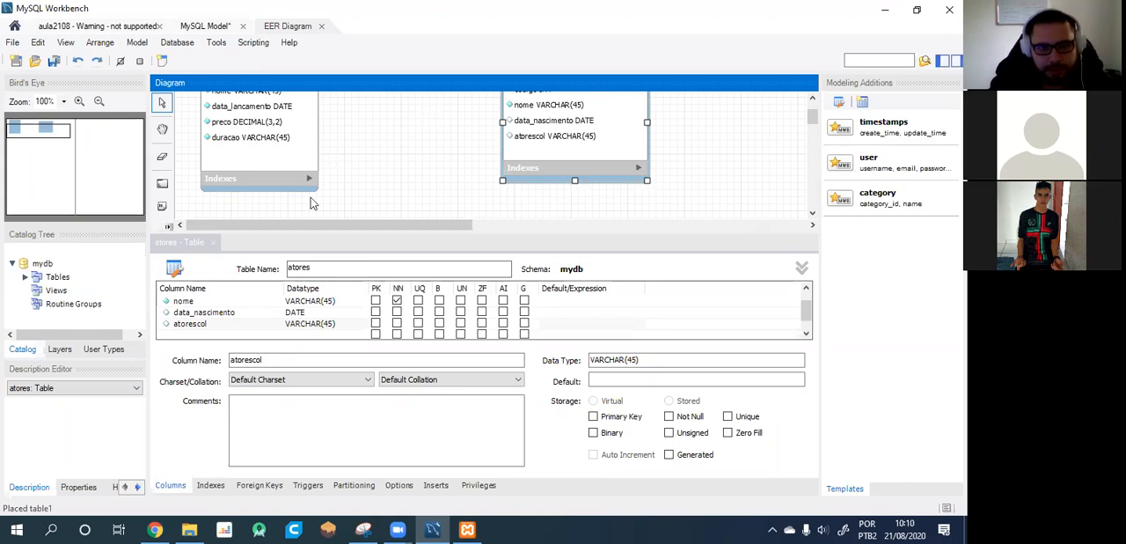
Place a new table named "titulo_ator" in the diagram and position it below and between titulos and atores.
{"action": "left_click", "coordinate": [213, 242]}
{"action": "left_click", "coordinate": [162, 256]}
{"action": "left_click", "coordinate": [458, 263]}
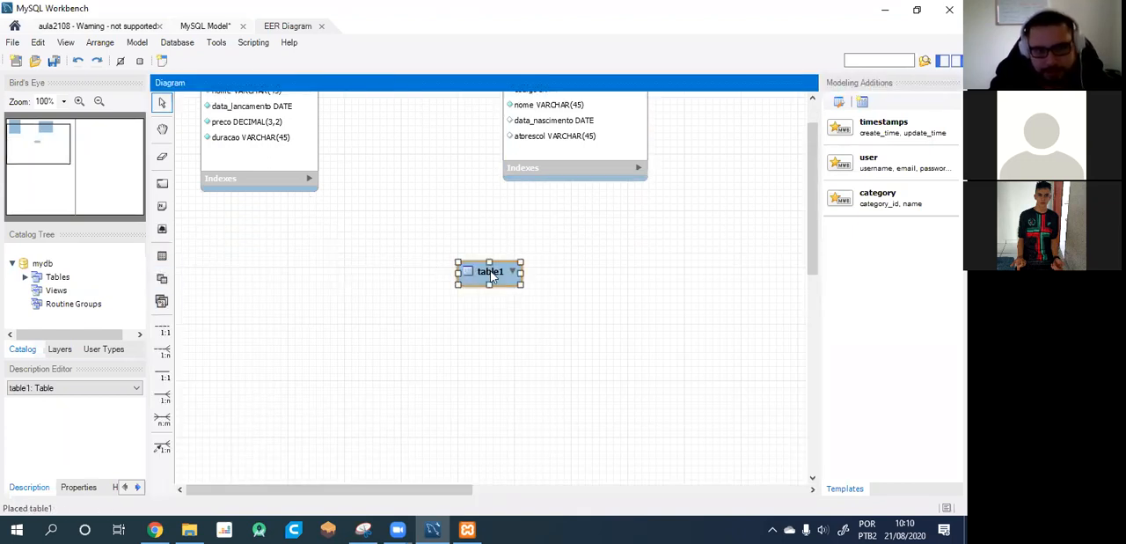
{"action": "type", "text": "c"}
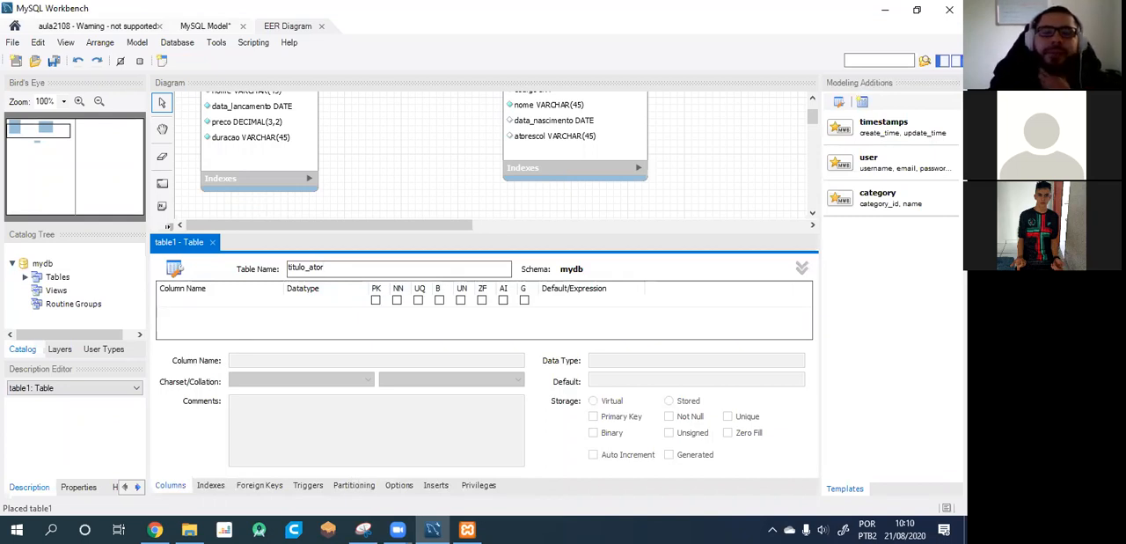
{"action": "left_click", "coordinate": [384, 212]}
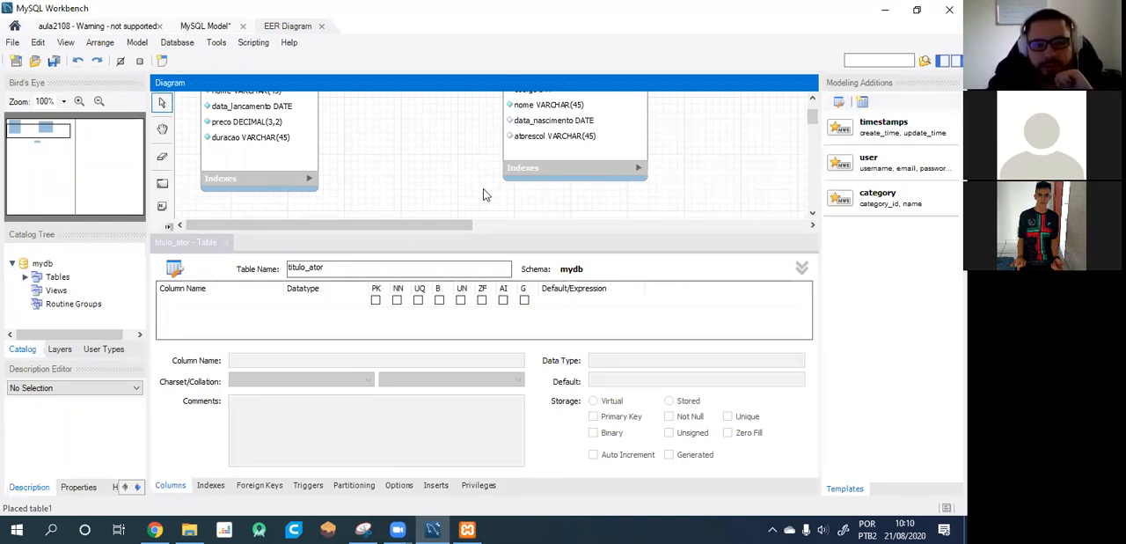
{"action": "scroll", "coordinate": [506, 193], "scroll_direction": "down", "scroll_amount": 3}
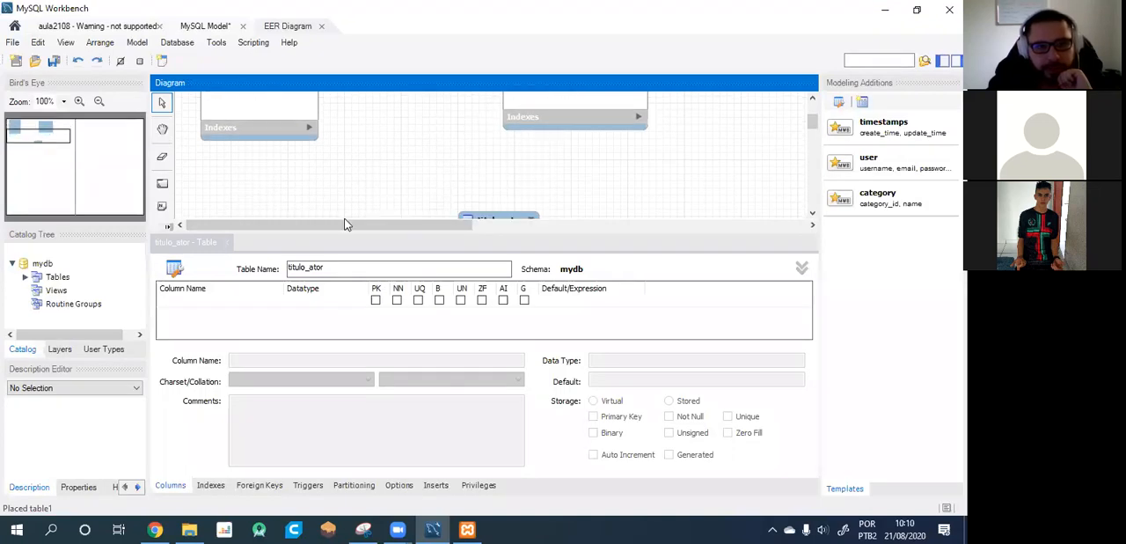
{"action": "left_click_drag", "start_coordinate": [496, 198], "coordinate": [401, 150]}
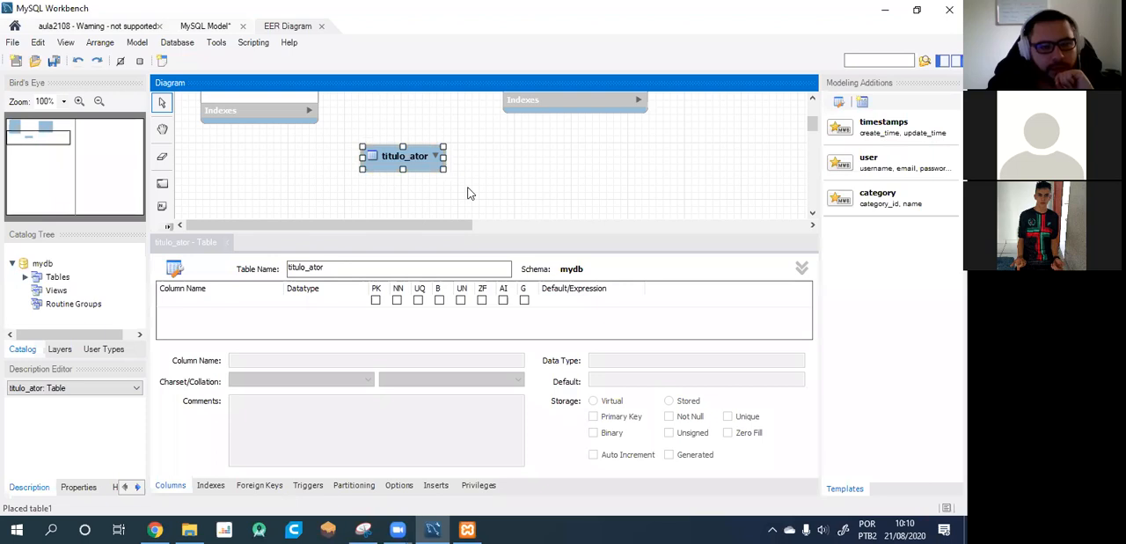
Add a not-null INT column "cod_titulo" to the titulo_ator table.
{"action": "double_click", "coordinate": [179, 304]}
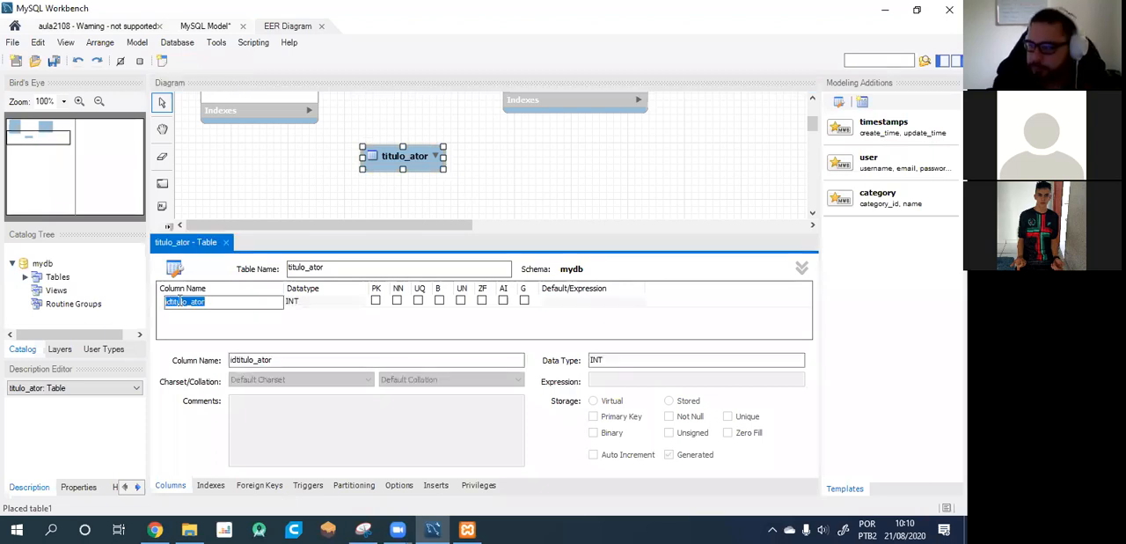
{"action": "type", "text": "cod_"}
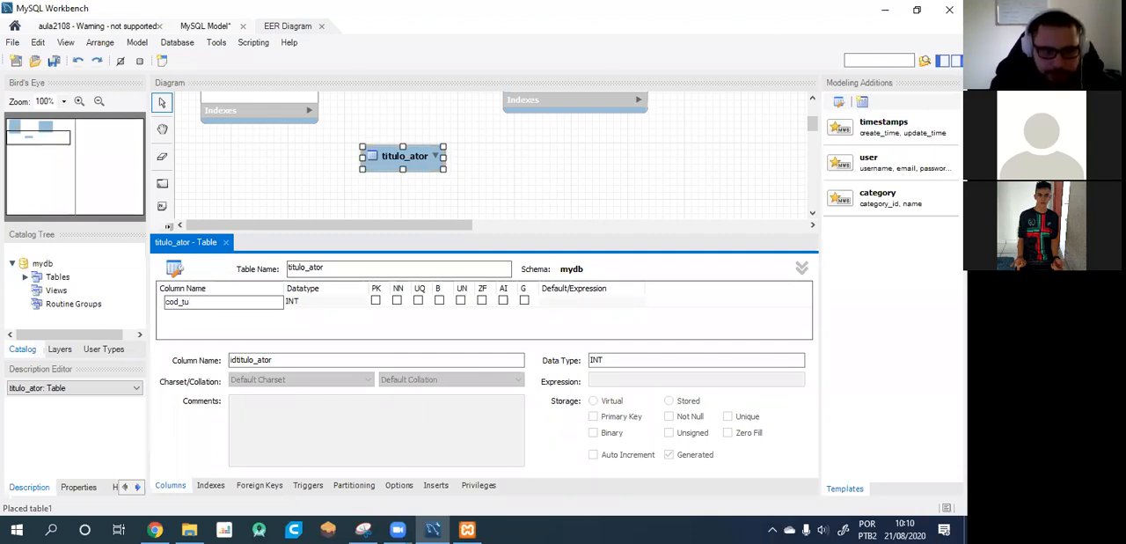
{"action": "left_click", "coordinate": [376, 301]}
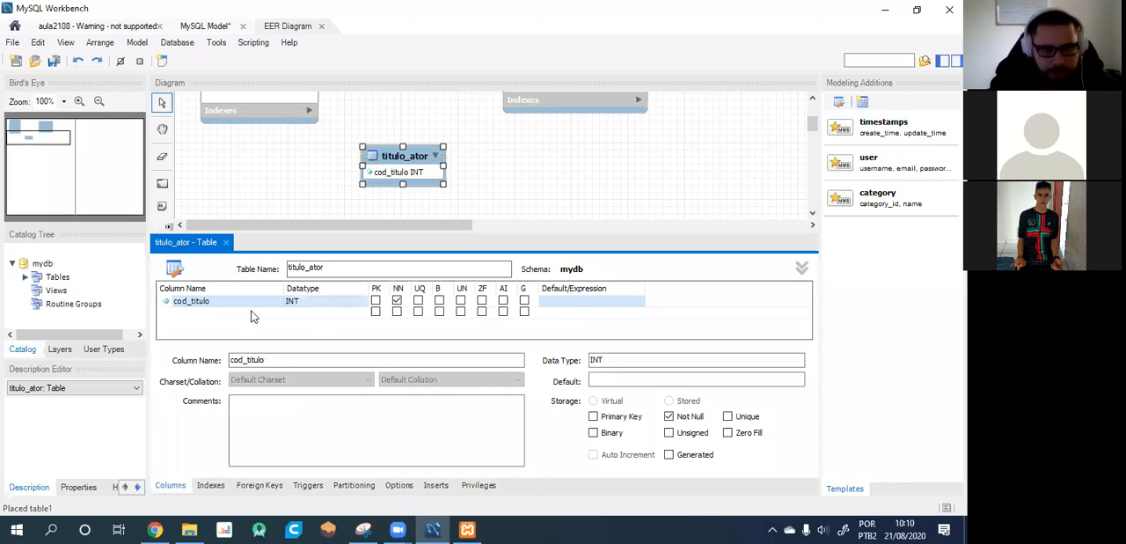
Add a VARCHAR(45) column "cod_ator" to the titulo_ator table.
{"action": "left_click", "coordinate": [202, 314]}
{"action": "double_click", "coordinate": [218, 302]}
{"action": "left_click", "coordinate": [219, 303]}
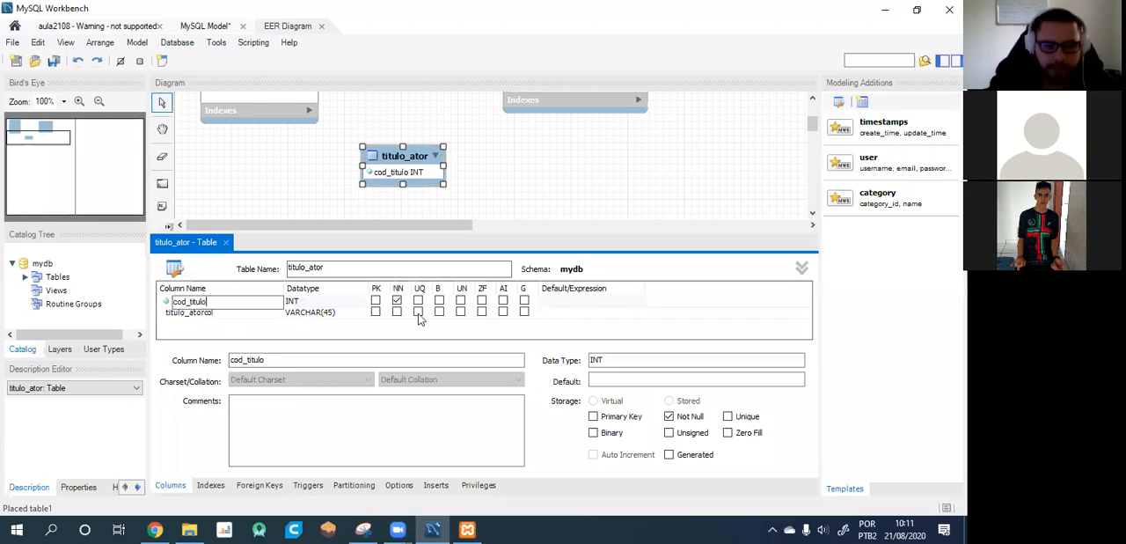
{"action": "left_click", "coordinate": [214, 313]}
{"action": "type", "text": "cod_ator"}
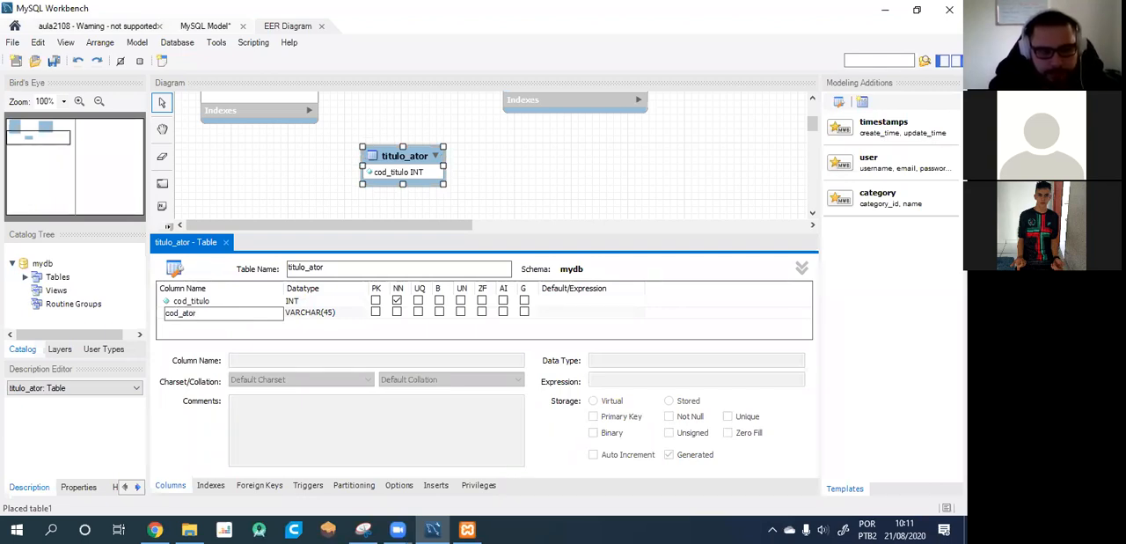
{"action": "key", "text": "Return"}
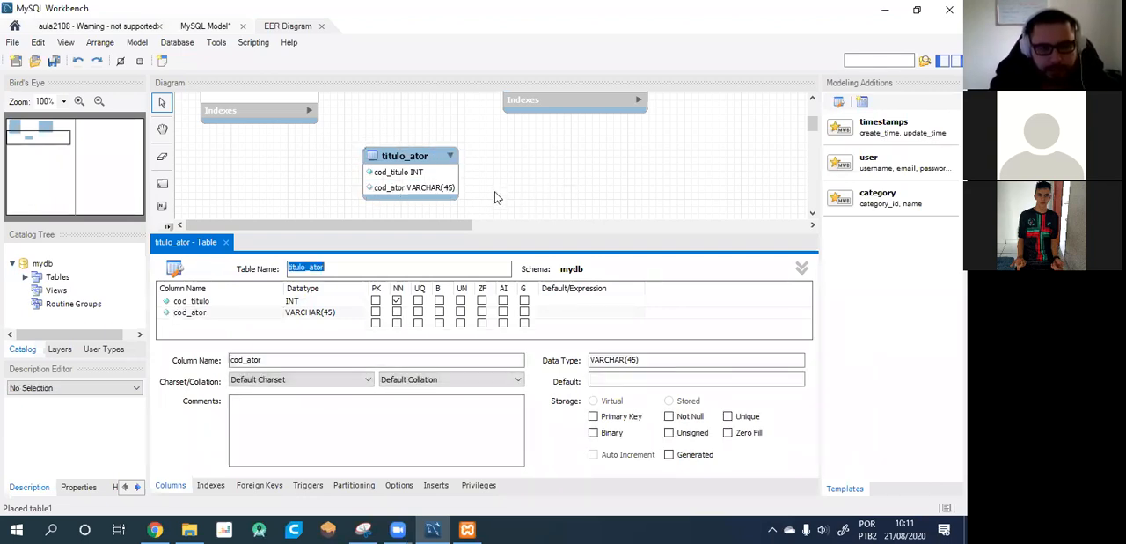
{"action": "left_click", "coordinate": [495, 194]}
Close the titulo_ator table editor and move the atores table slightly closer to titulos.
{"action": "scroll", "coordinate": [529, 201], "scroll_direction": "down", "scroll_amount": 1}
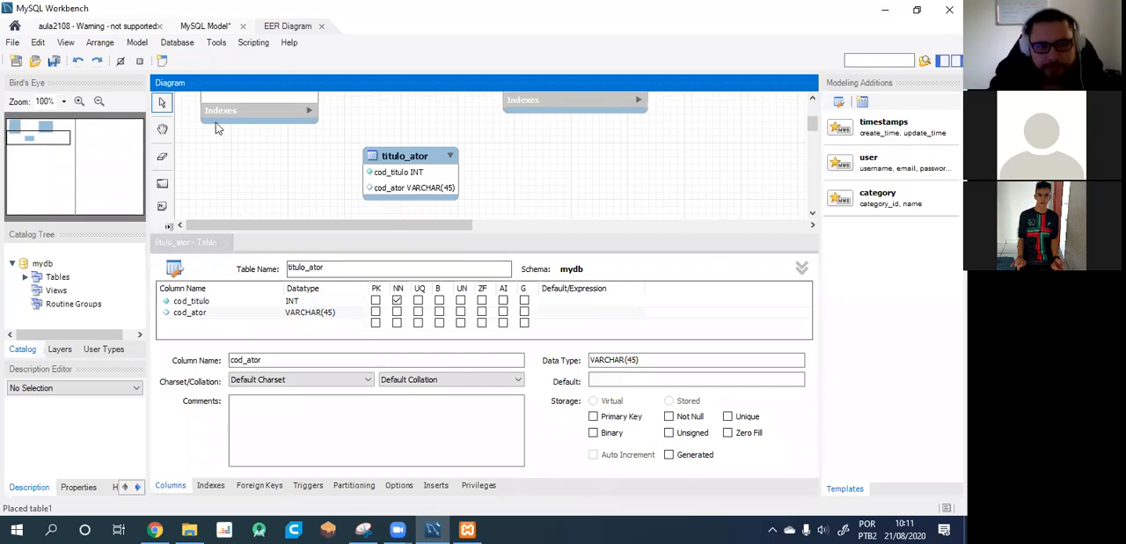
{"action": "left_click", "coordinate": [227, 243]}
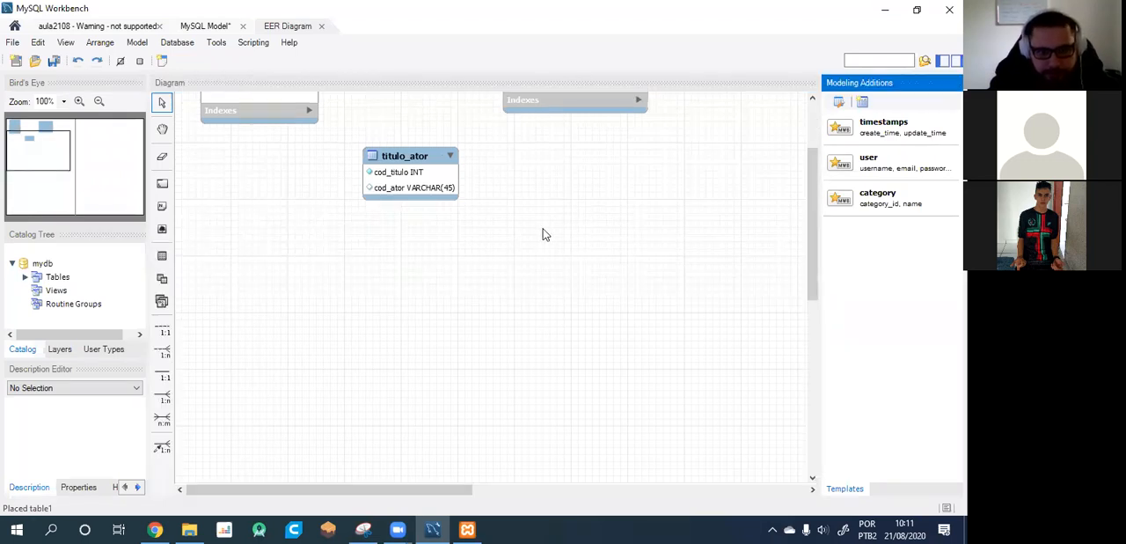
{"action": "scroll", "coordinate": [546, 234], "scroll_direction": "up", "scroll_amount": 4}
{"action": "scroll", "coordinate": [543, 234], "scroll_direction": "up", "scroll_amount": 3}
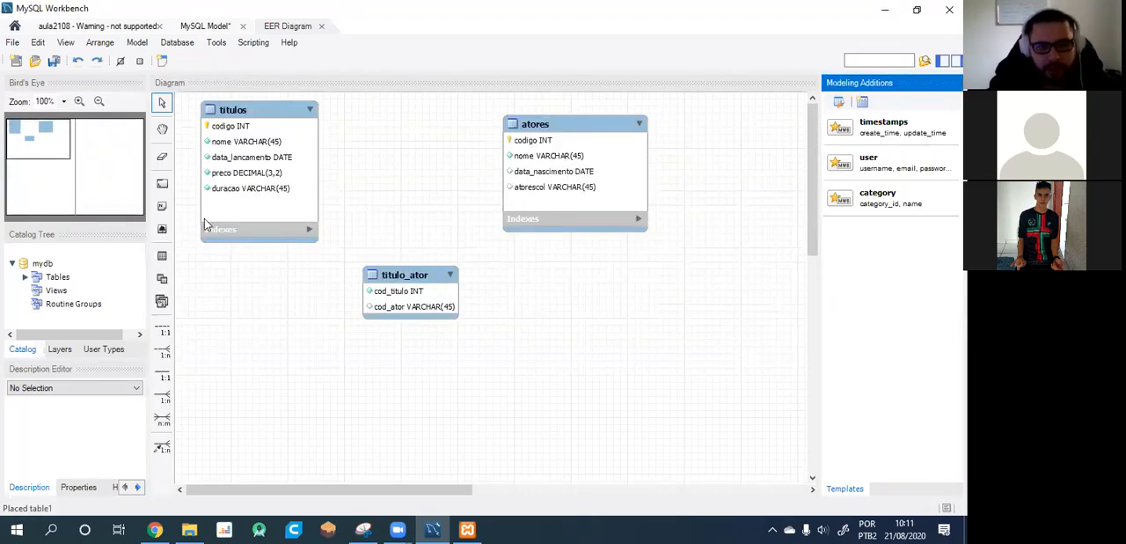
{"action": "mouse_move", "coordinate": [593, 117]}
{"action": "left_mouse_down"}
{"action": "mouse_move", "coordinate": [548, 117]}
{"action": "mouse_move", "coordinate": [580, 118]}
{"action": "left_mouse_up"}
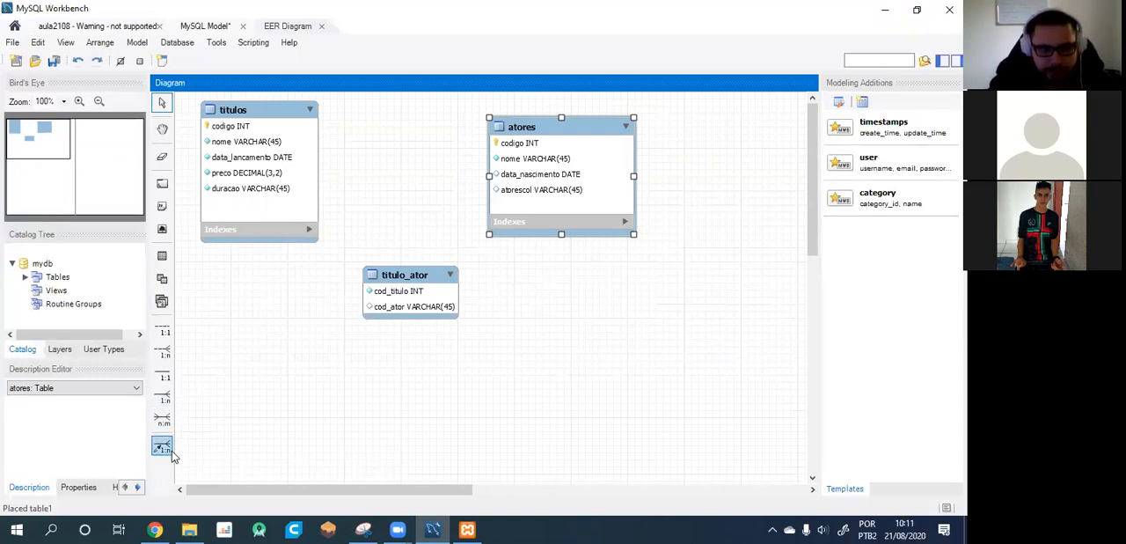
Try to create a non-identifying 1:n relationship between the titulos and titulo_ator tables.
{"action": "left_click", "coordinate": [163, 353]}
{"action": "left_click", "coordinate": [303, 236]}
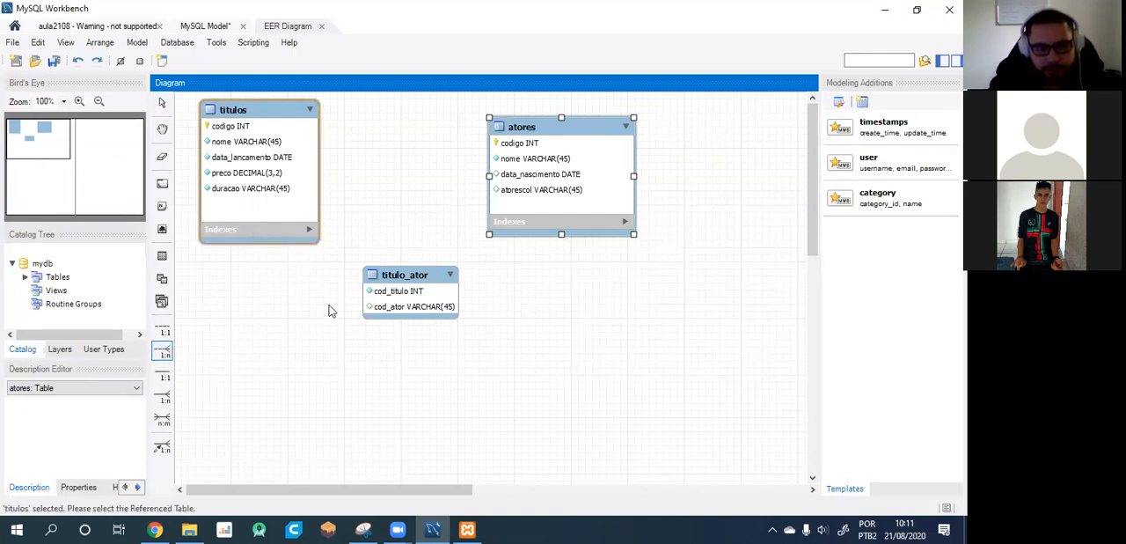
{"action": "left_click", "coordinate": [369, 295]}
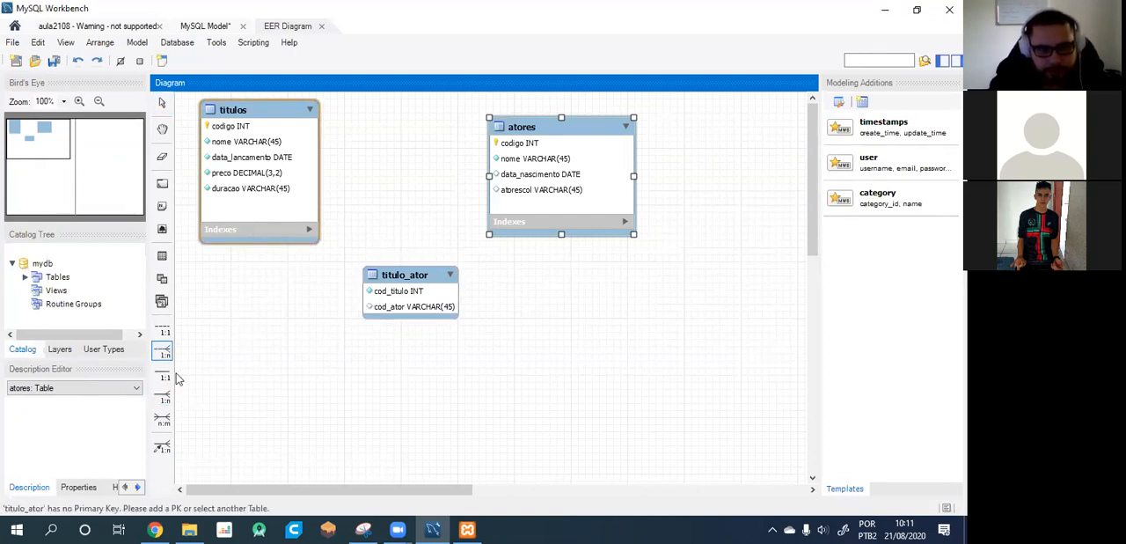
{"action": "left_click", "coordinate": [280, 241]}
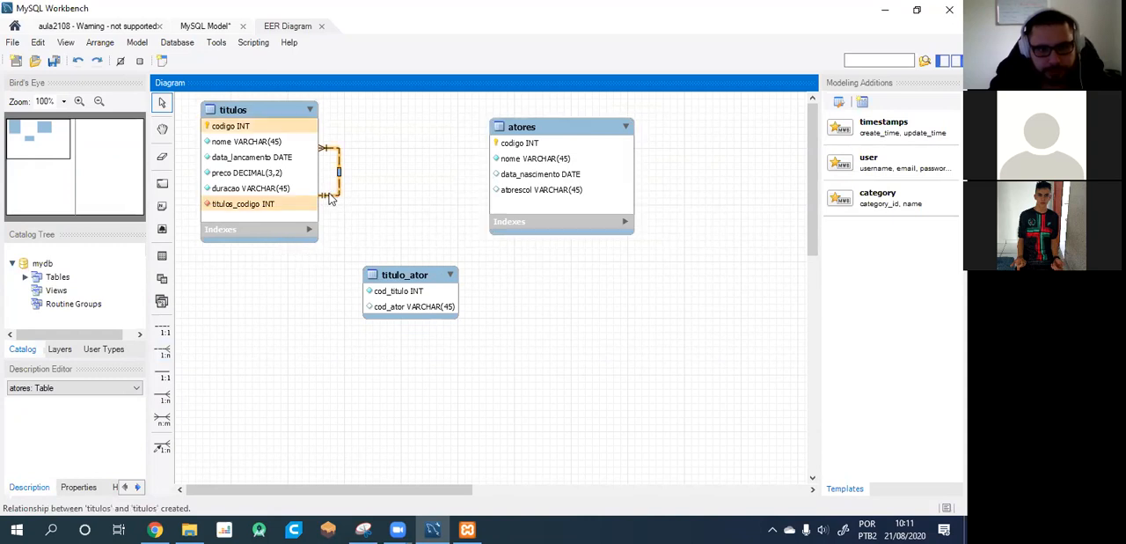
Delete the relationship that links titulos to itself, including its foreign key column.
{"action": "left_click_drag", "start_coordinate": [320, 144], "coordinate": [366, 171]}
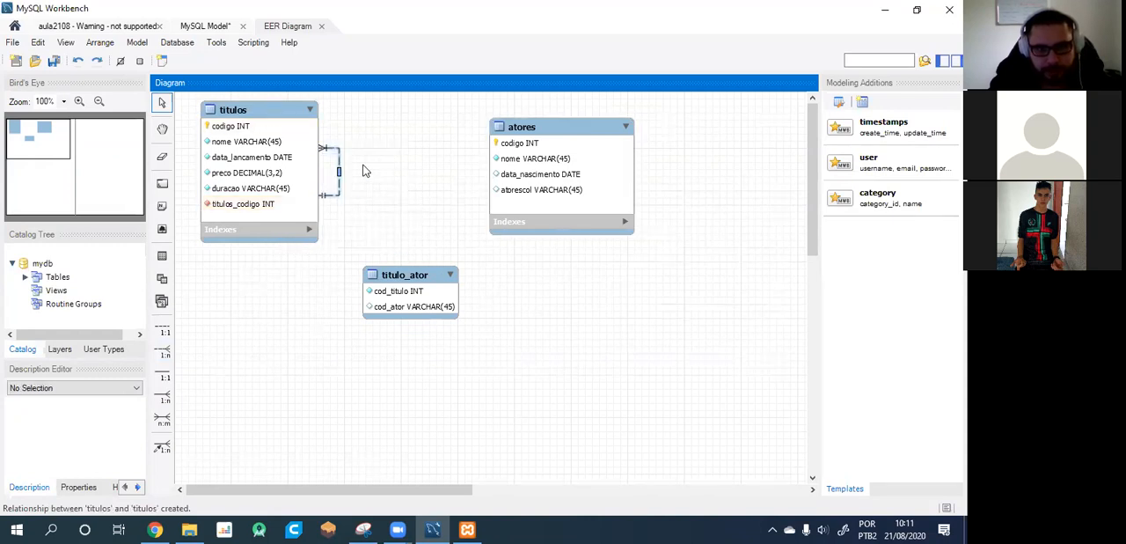
{"action": "key", "text": "Delete"}
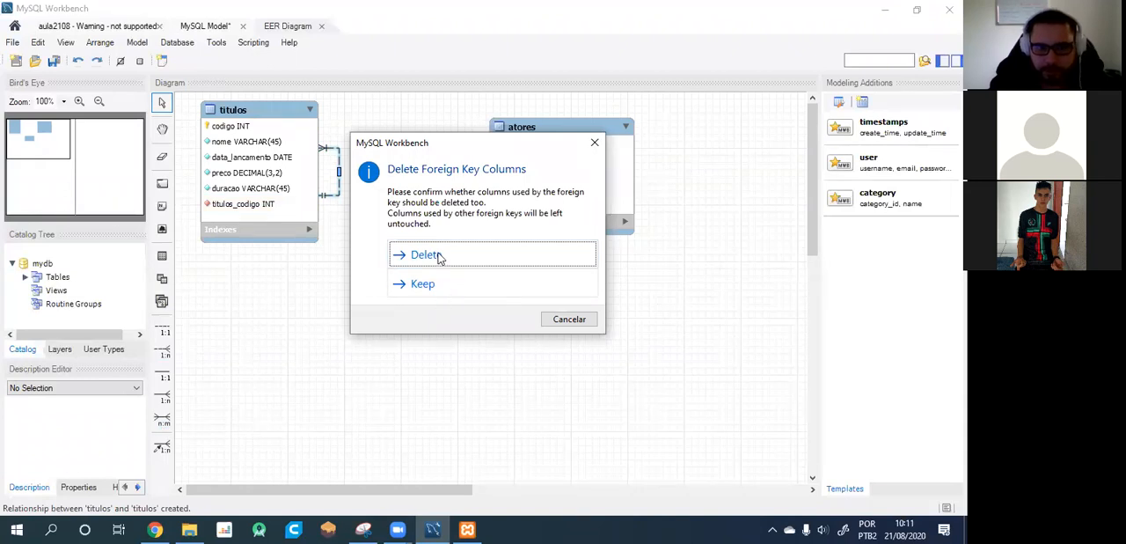
{"action": "left_click", "coordinate": [440, 256]}
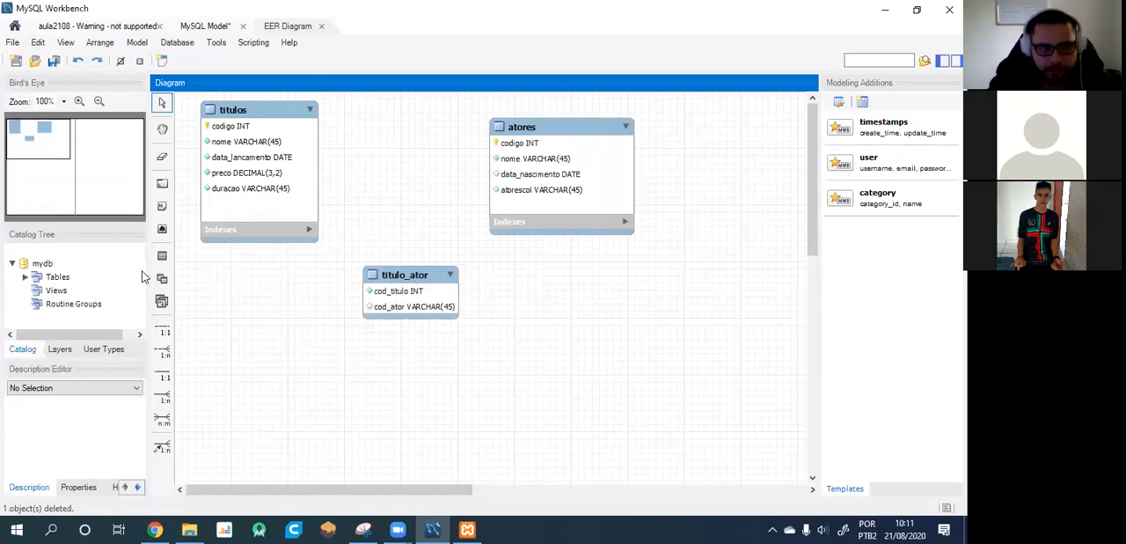
Clear the names of the cod_titulo and cod_ator columns in the titulo_ator table and close its editor.
{"action": "left_click", "coordinate": [407, 297]}
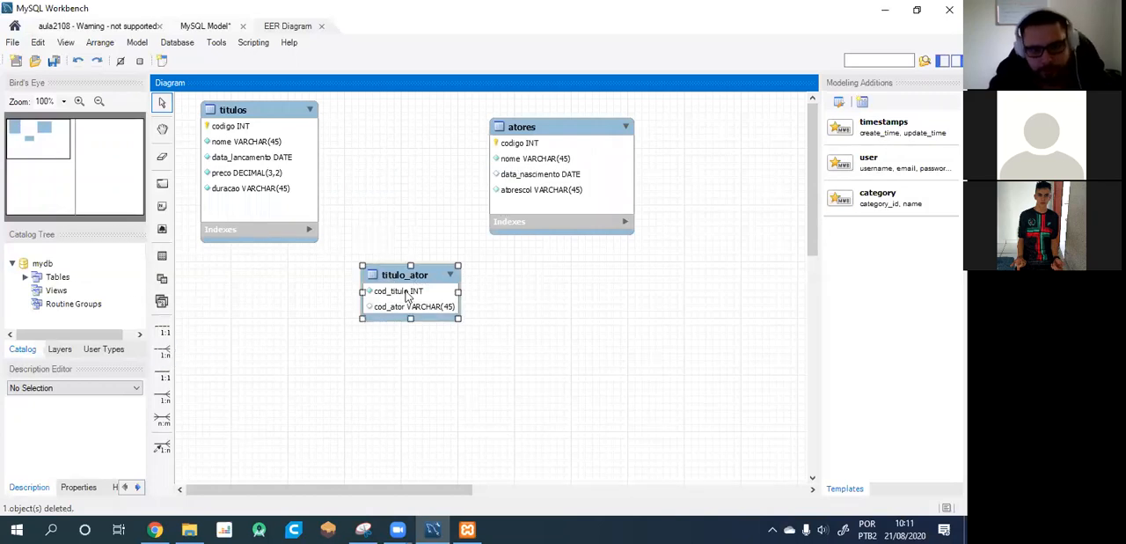
{"action": "double_click", "coordinate": [413, 293]}
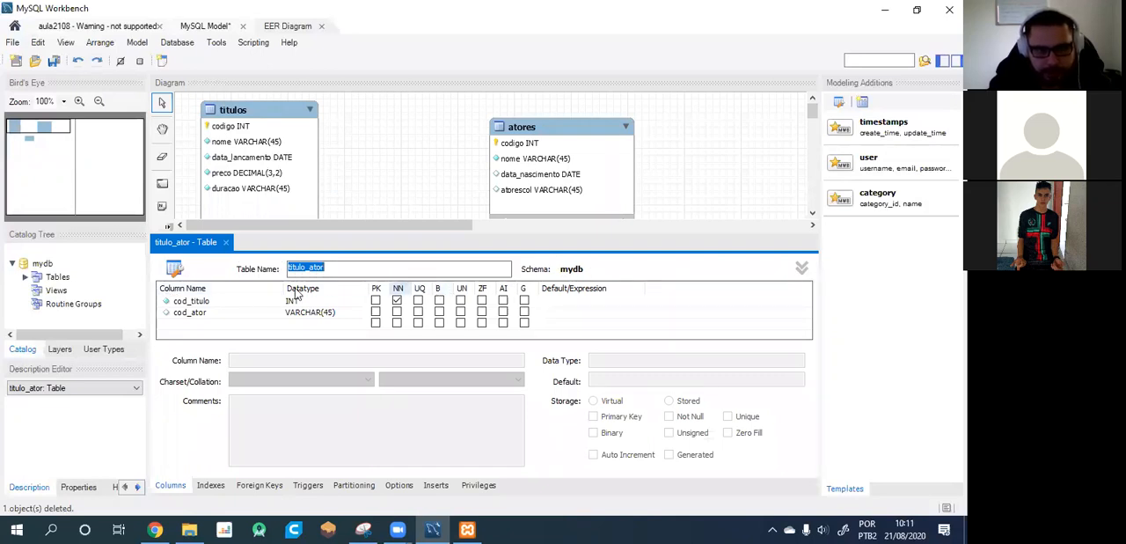
{"action": "left_click", "coordinate": [375, 301]}
{"action": "left_click", "coordinate": [377, 301]}
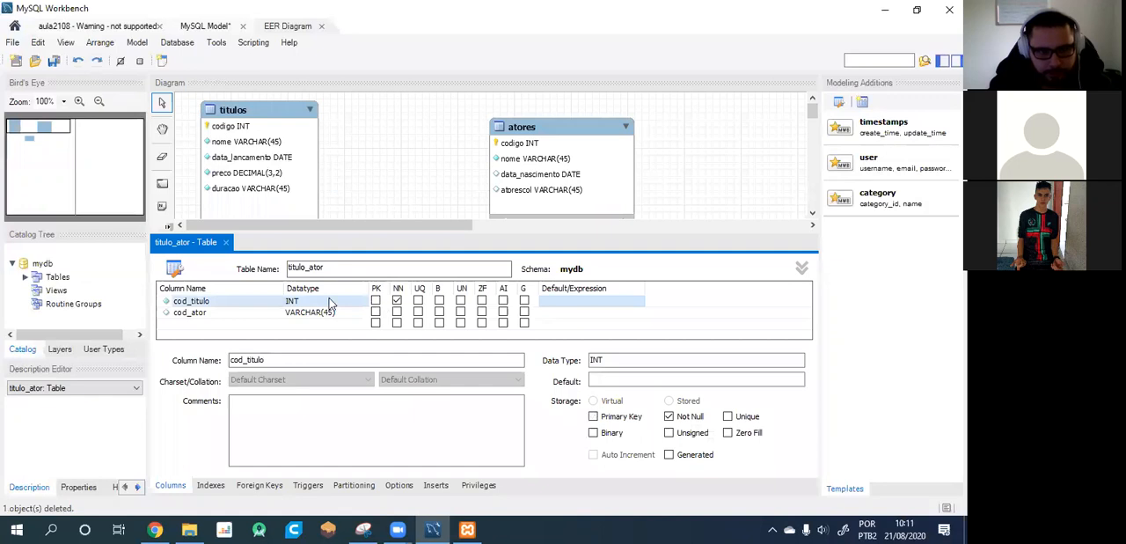
{"action": "double_click", "coordinate": [187, 301]}
{"action": "key", "text": "BackSpace"}
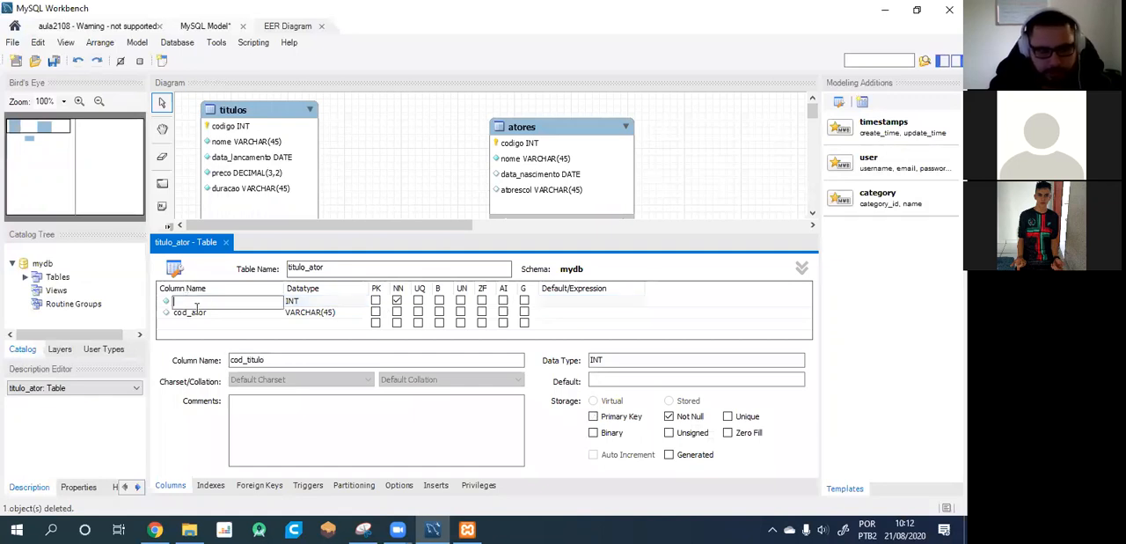
{"action": "left_click", "coordinate": [199, 312]}
{"action": "left_click", "coordinate": [388, 190]}
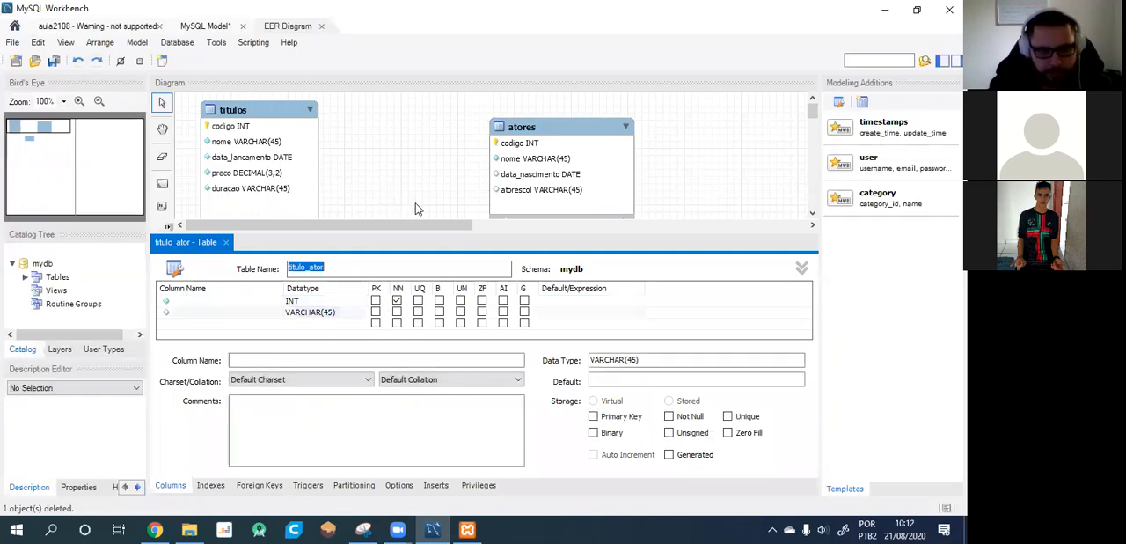
{"action": "left_click", "coordinate": [226, 243]}
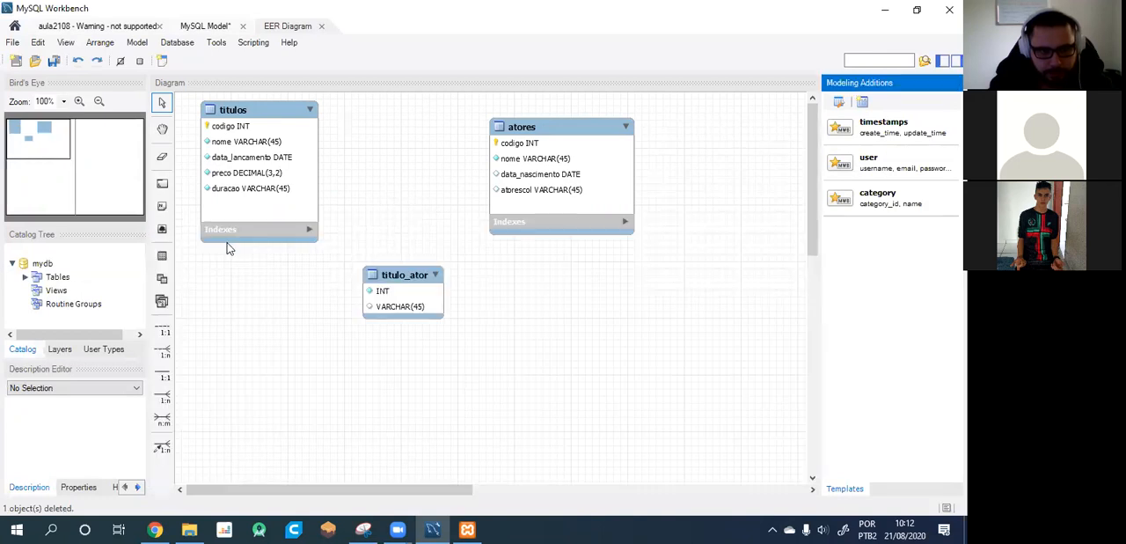
Delete the titulo_ator table from the diagram and place a new table below and between titulos and atores.
{"action": "left_click", "coordinate": [406, 310]}
{"action": "key", "text": "Delete"}
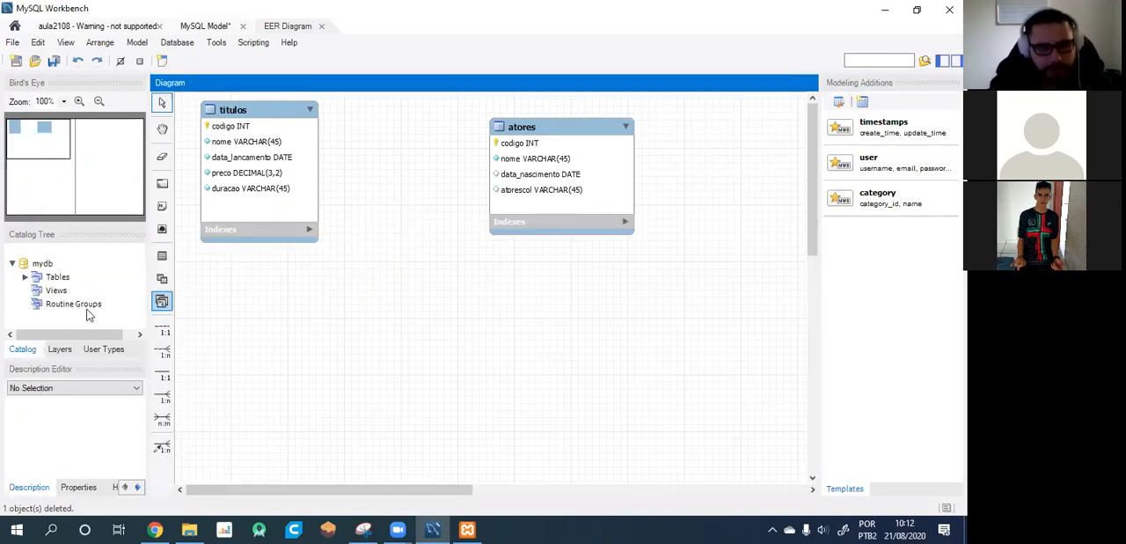
{"action": "left_click", "coordinate": [162, 255]}
{"action": "left_click", "coordinate": [445, 322]}
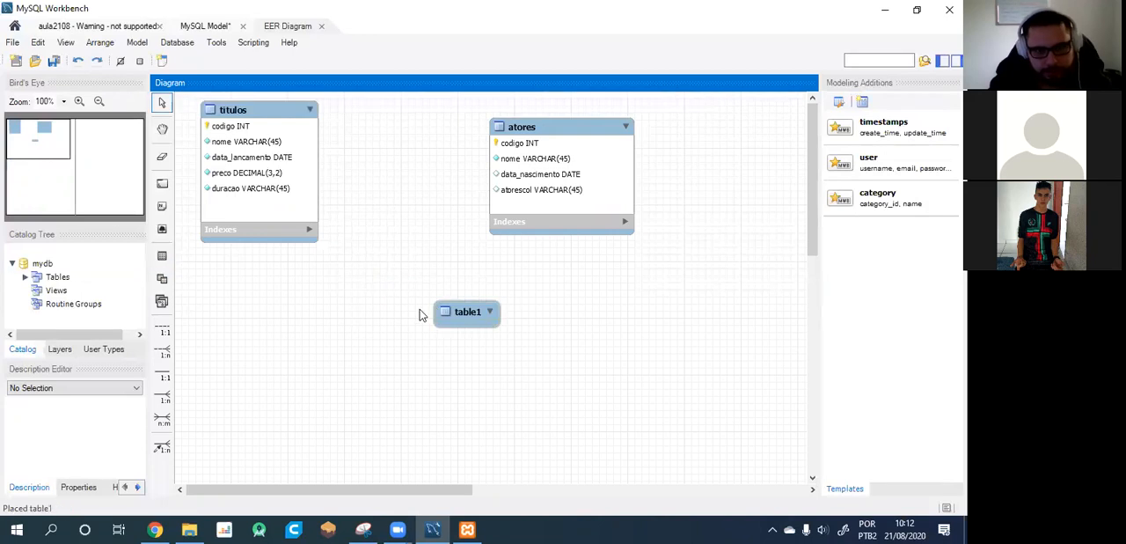
Name the new table titulo_ator, close its editor and move the table slightly closer to titulos.
{"action": "double_click", "coordinate": [455, 315]}
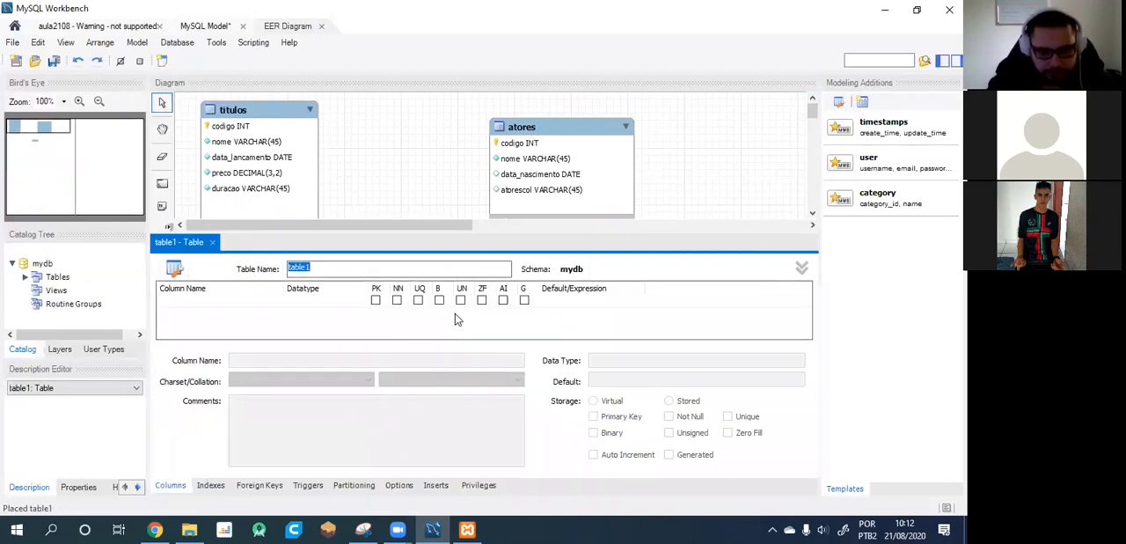
{"action": "type", "text": "titulo"}
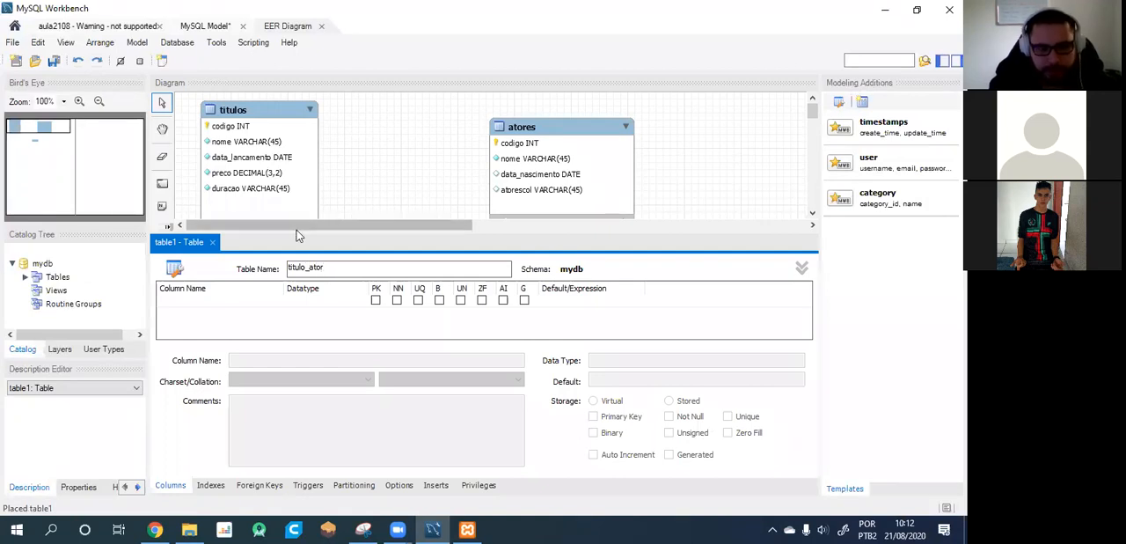
{"action": "left_click", "coordinate": [430, 216]}
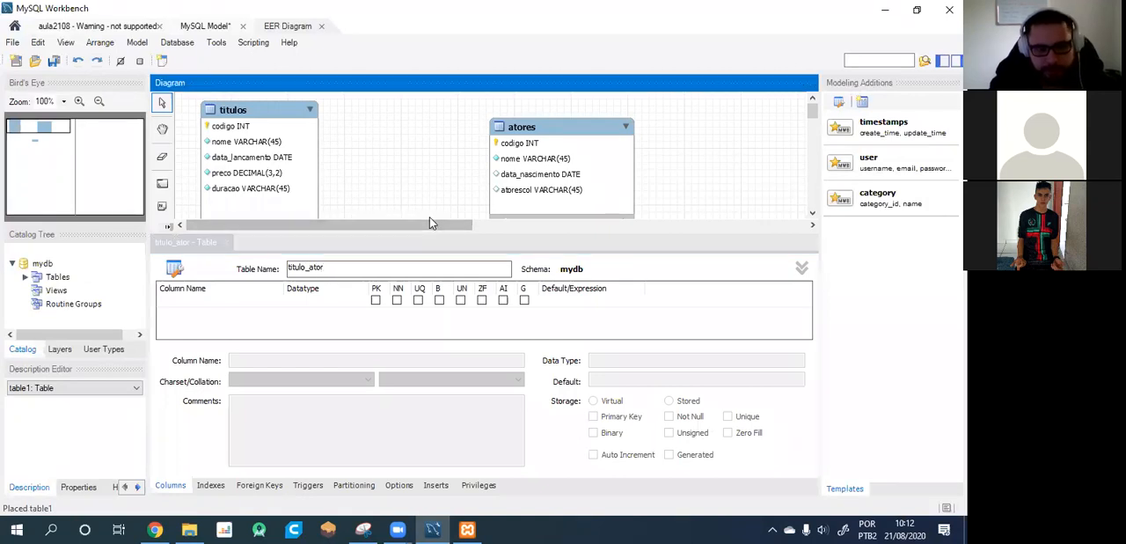
{"action": "left_click", "coordinate": [224, 243]}
{"action": "left_click_drag", "start_coordinate": [496, 325], "coordinate": [434, 317]}
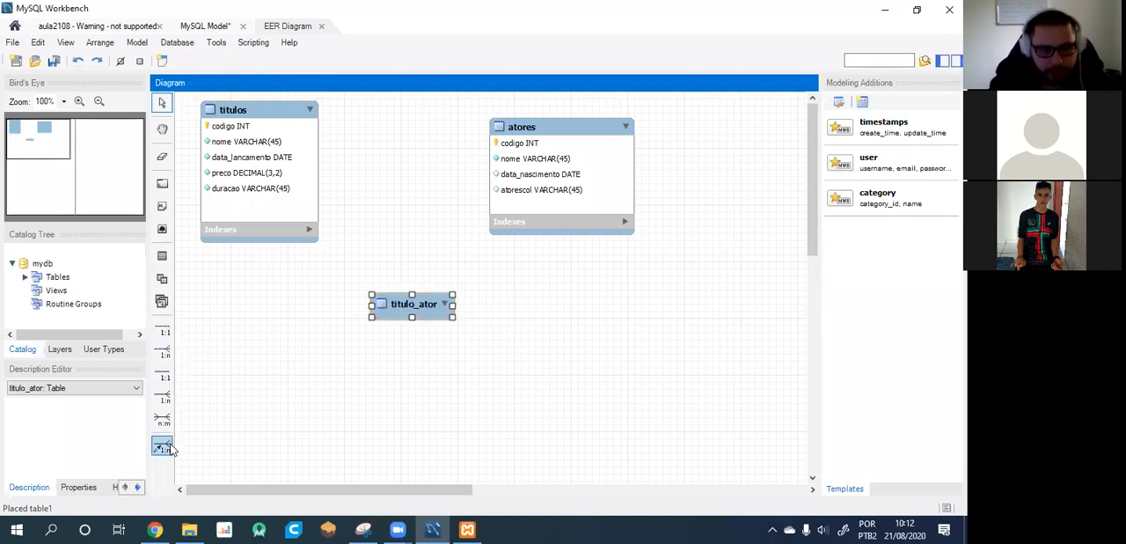
Try to create a non-identifying 1:n relationship starting from titulos to titulo_ator, and delete the resulting relationship line.
{"action": "left_click", "coordinate": [162, 353]}
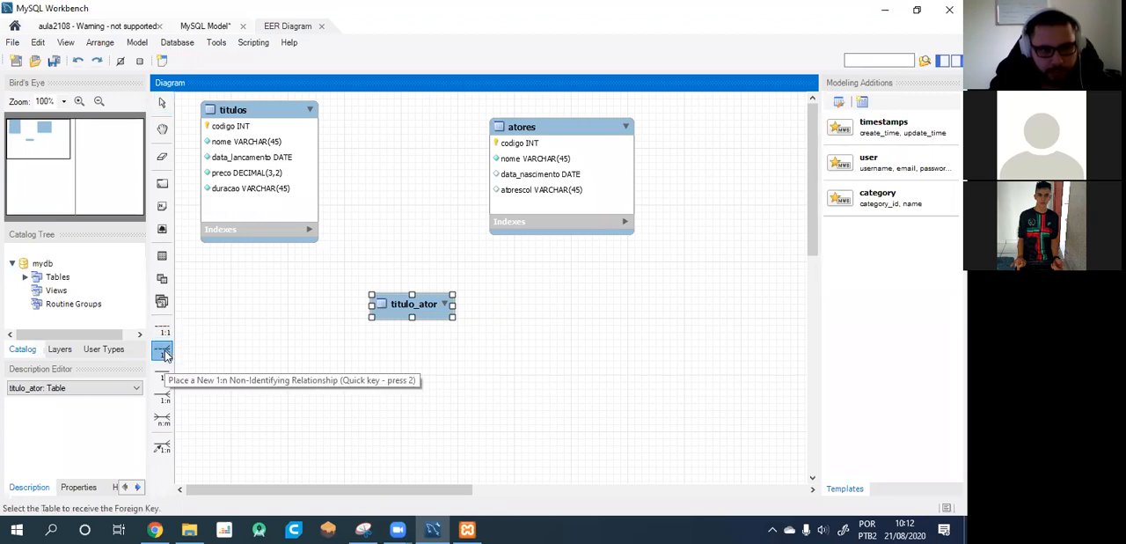
{"action": "left_click", "coordinate": [313, 193]}
{"action": "left_click", "coordinate": [412, 297]}
{"action": "left_click", "coordinate": [317, 194]}
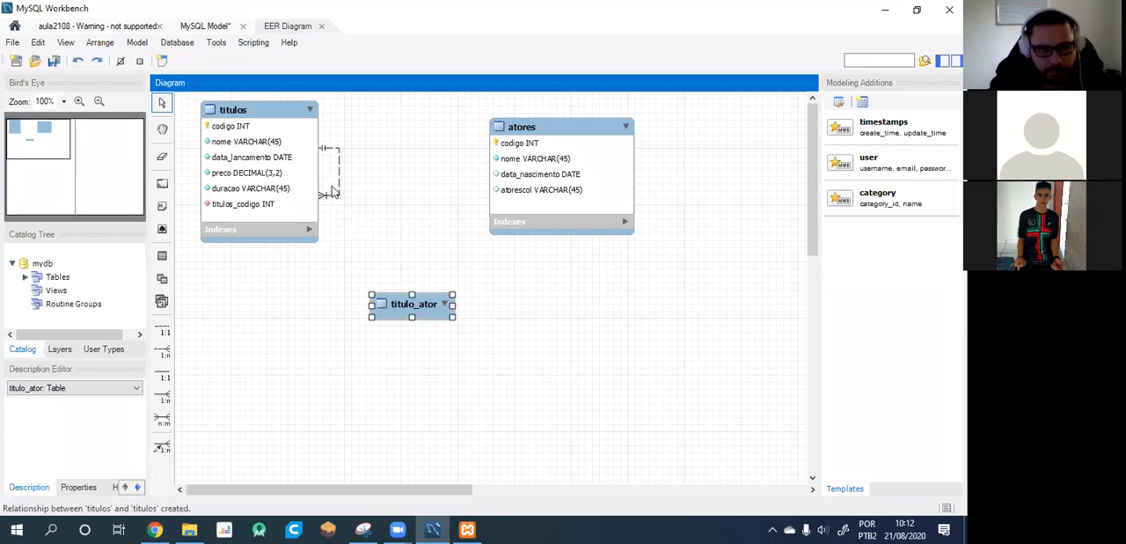
{"action": "left_click", "coordinate": [335, 194]}
{"action": "key", "text": "Delete"}
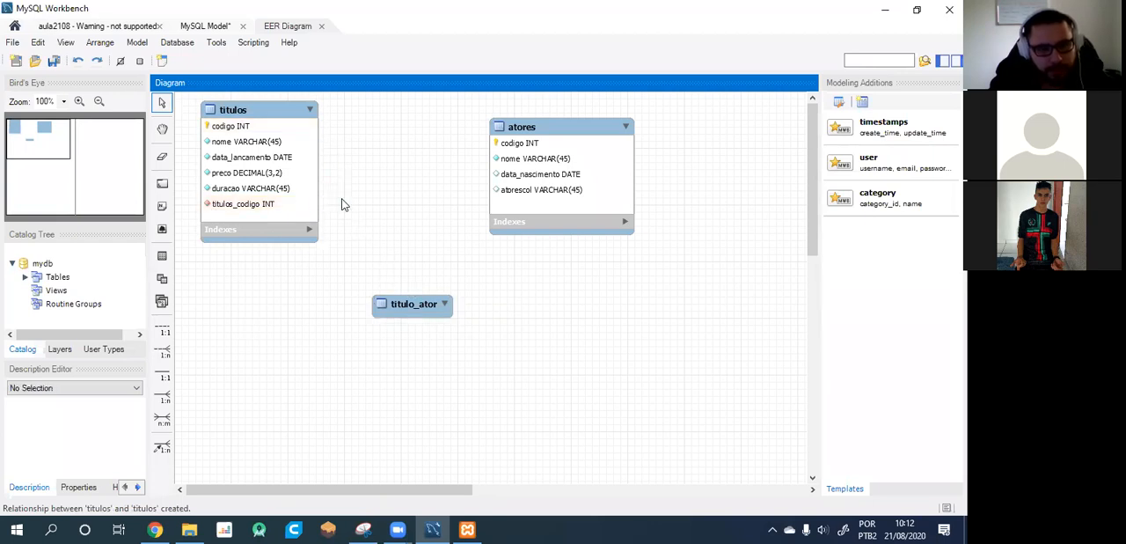
Create a non-identifying 1:n relationship with the foreign key in titulo_ator referencing titulos, and expand titulo_ator's index list.
{"action": "left_click", "coordinate": [166, 352]}
{"action": "double_click", "coordinate": [412, 299]}
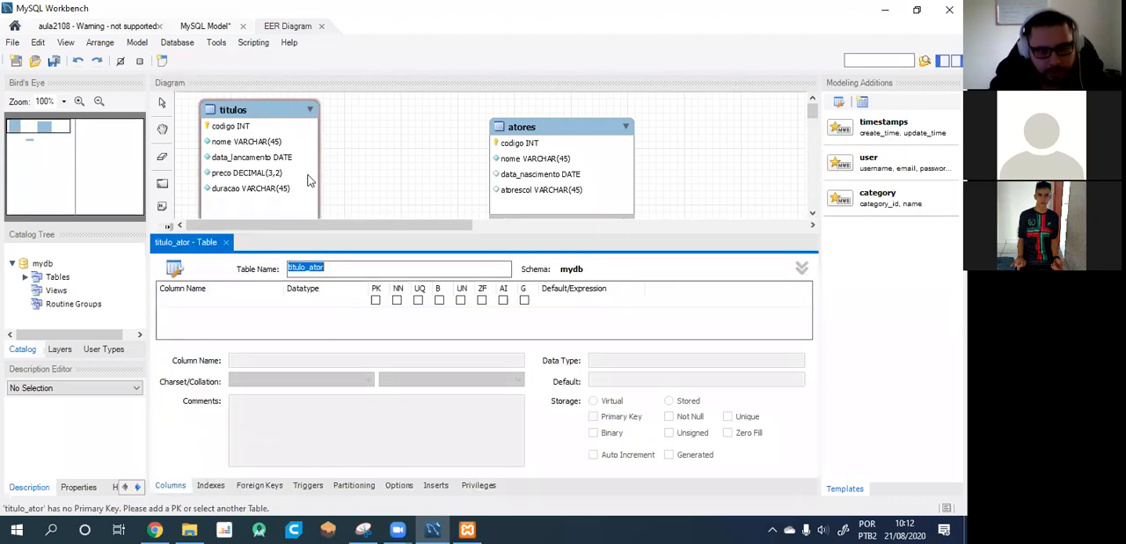
{"action": "left_click", "coordinate": [308, 180]}
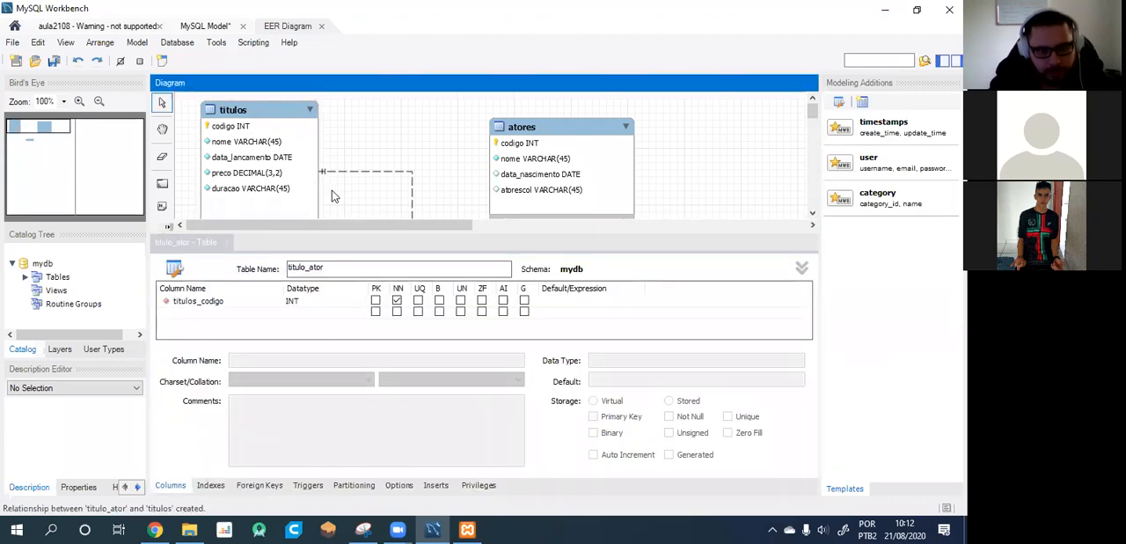
{"action": "left_click", "coordinate": [227, 244]}
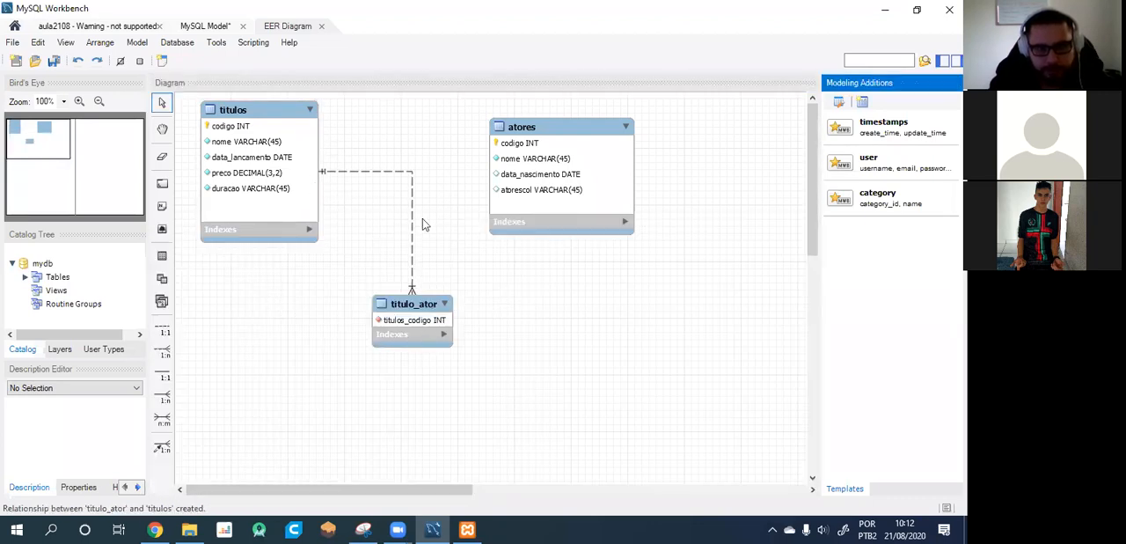
{"action": "left_click", "coordinate": [446, 337]}
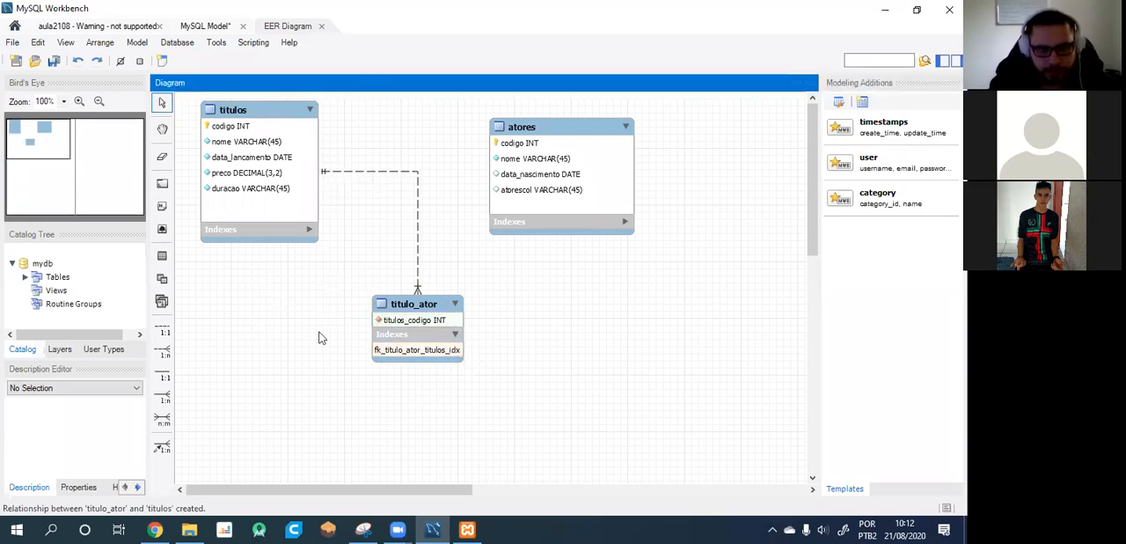
Create a non-identifying 1:n relationship with the foreign key in titulo_ator referencing atores, and collapse titulo_ator's index list.
{"action": "left_click", "coordinate": [163, 352]}
{"action": "left_click", "coordinate": [434, 306]}
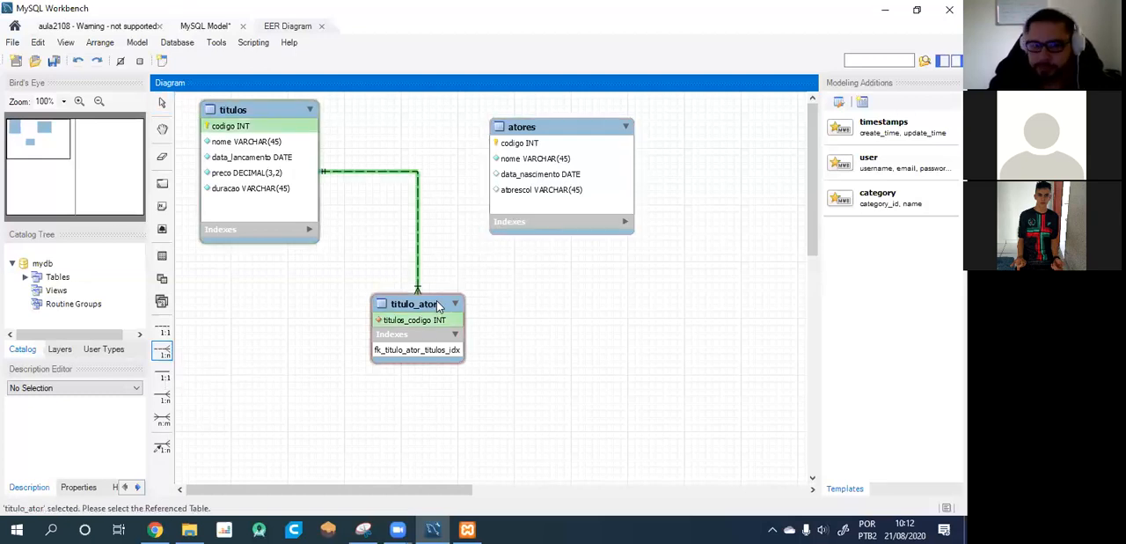
{"action": "left_click", "coordinate": [531, 163]}
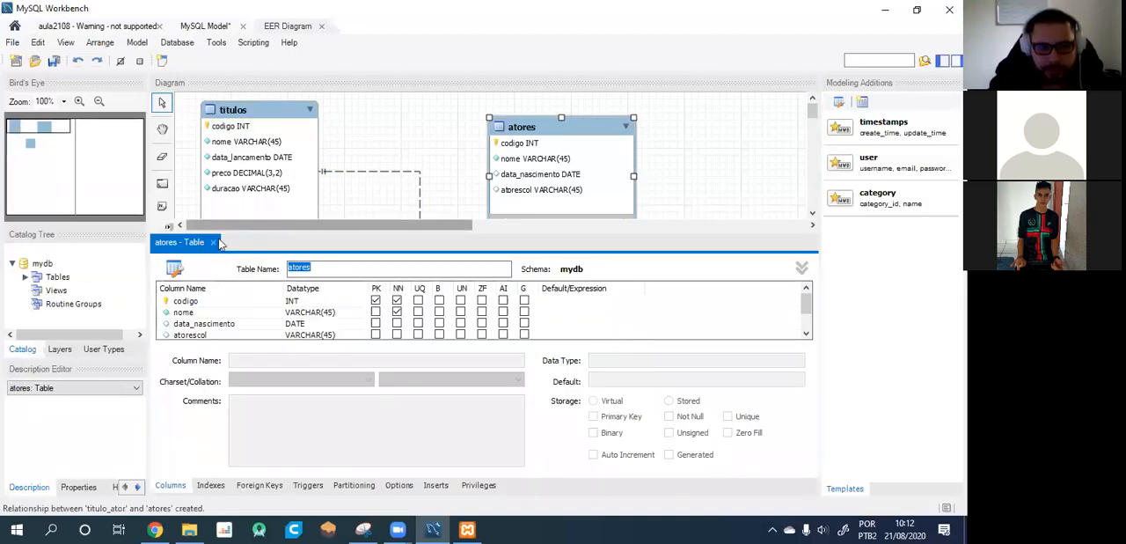
{"action": "left_click", "coordinate": [215, 243]}
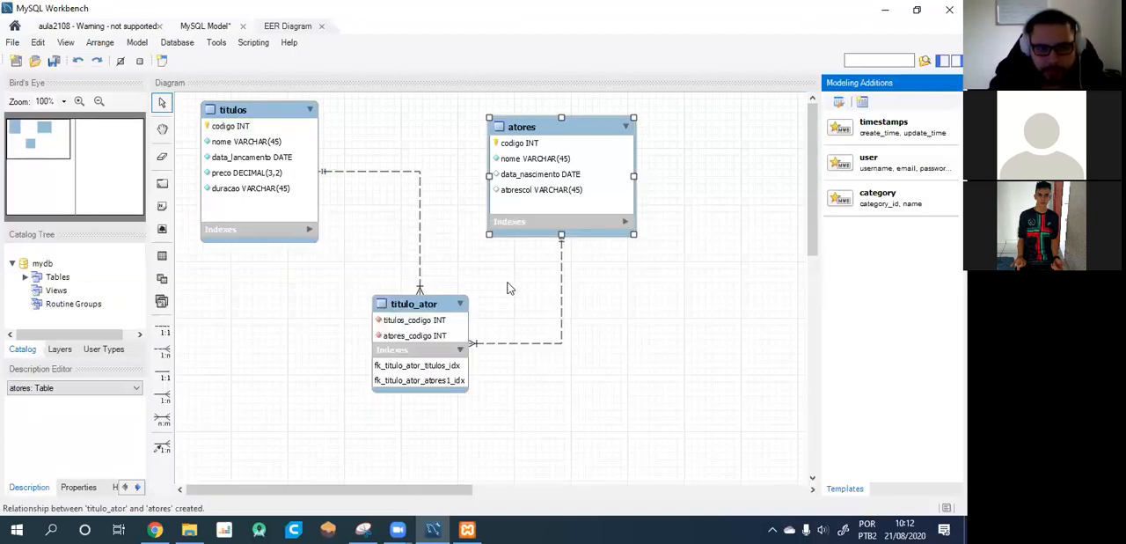
{"action": "left_click", "coordinate": [461, 352]}
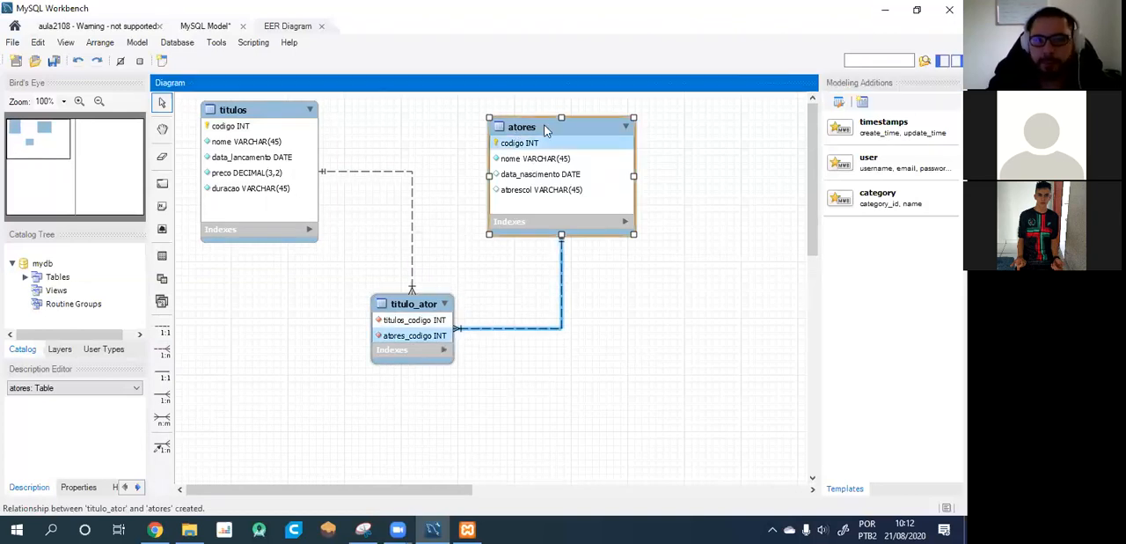
Rearrange the diagram by spreading titulos and atores farther apart and placing titulo_ator between them.
{"action": "left_click_drag", "start_coordinate": [545, 126], "coordinate": [673, 116]}
{"action": "left_click", "coordinate": [270, 113]}
{"action": "mouse_move", "coordinate": [269, 114]}
{"action": "left_mouse_down"}
{"action": "mouse_move", "coordinate": [253, 117]}
{"action": "mouse_move", "coordinate": [258, 109]}
{"action": "left_mouse_up"}
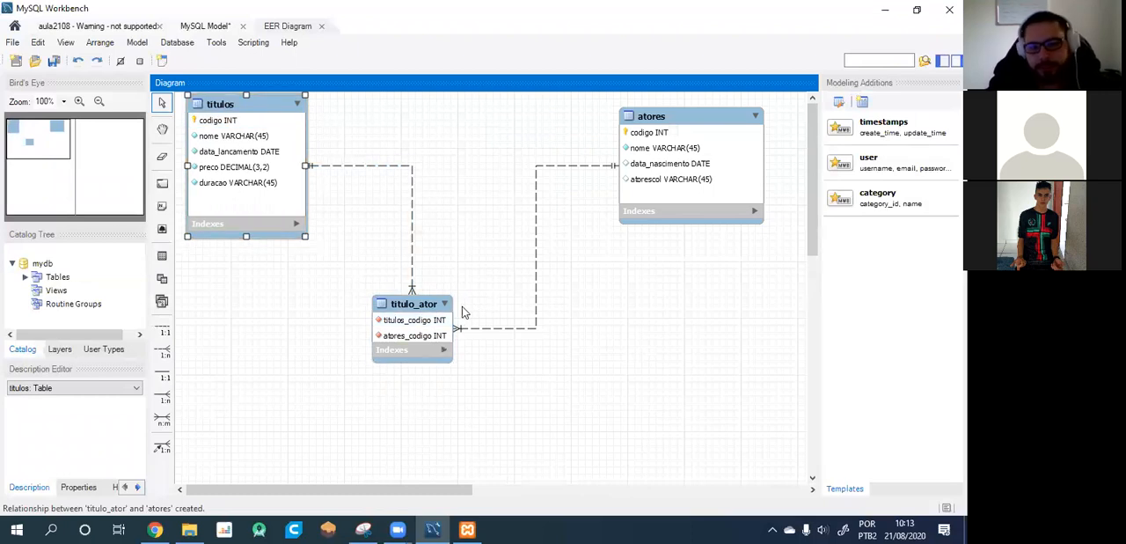
{"action": "left_click_drag", "start_coordinate": [440, 305], "coordinate": [494, 144]}
{"action": "left_click", "coordinate": [527, 187]}
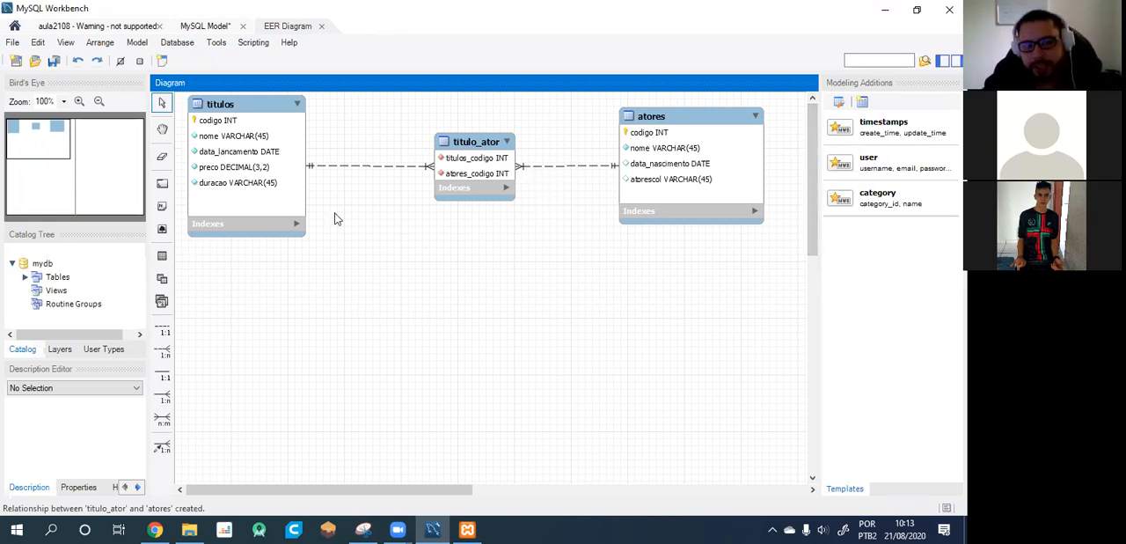
Open the aula2108 connection and look through the tables of the aula3107 schema.
{"action": "left_click", "coordinate": [15, 26]}
{"action": "left_click", "coordinate": [30, 77]}
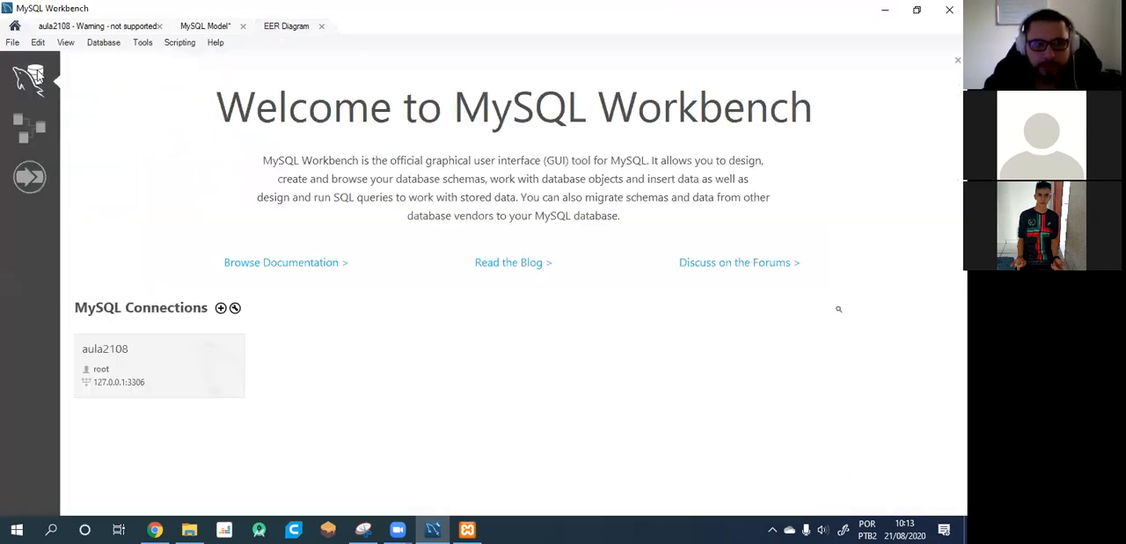
{"action": "left_click", "coordinate": [121, 364]}
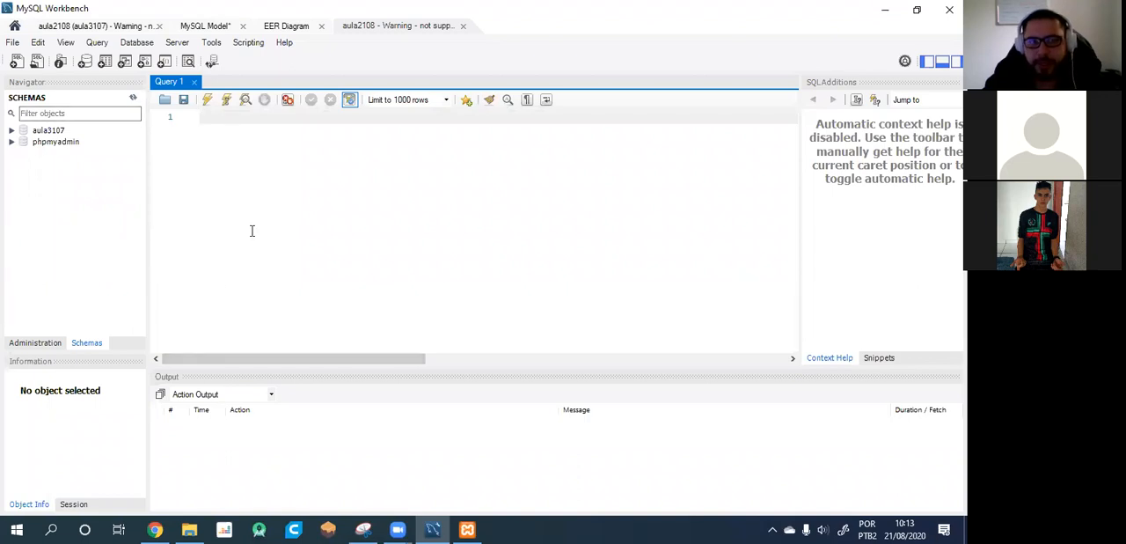
{"action": "left_click", "coordinate": [12, 130]}
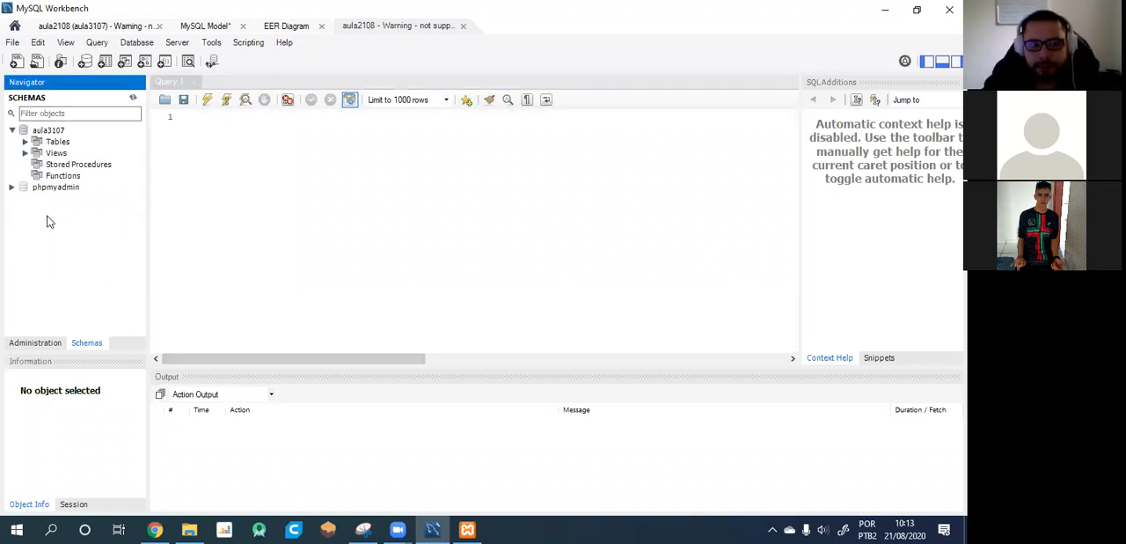
{"action": "left_click", "coordinate": [26, 141]}
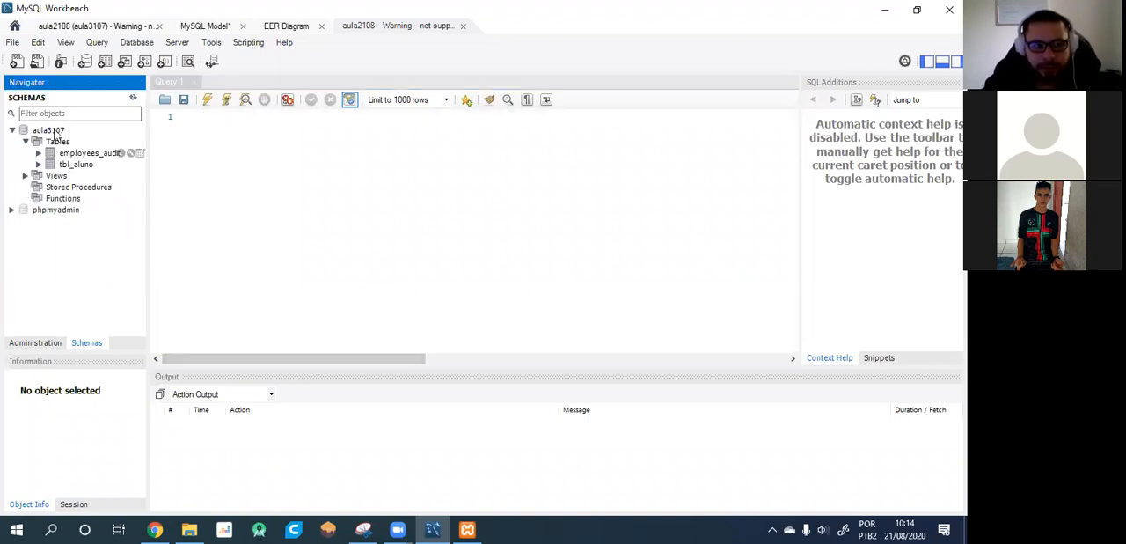
{"action": "left_click", "coordinate": [12, 130]}
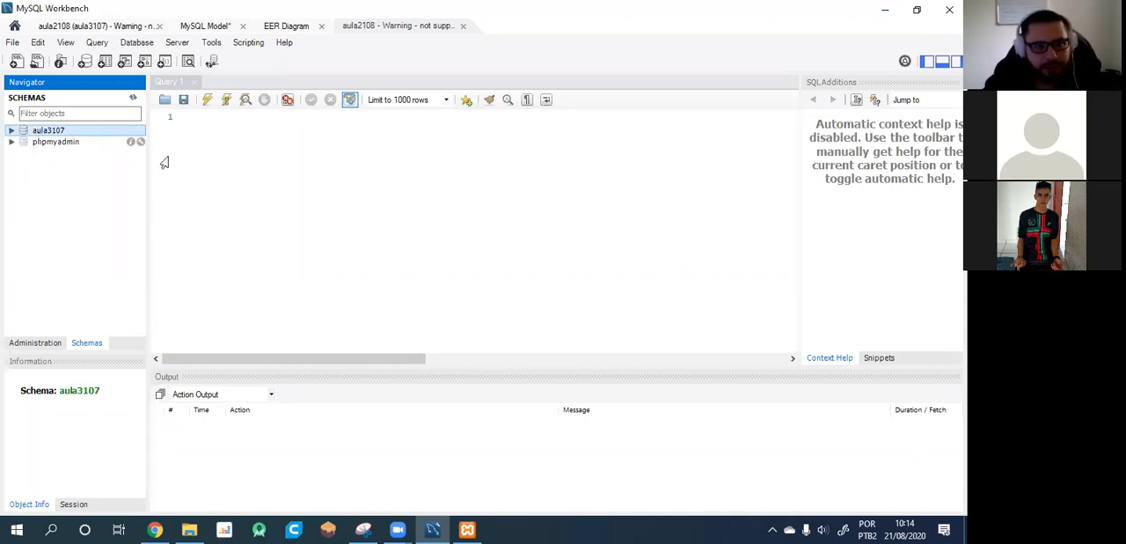
Write and execute the query "drop database aula3107;".
{"action": "left_click", "coordinate": [288, 171]}
{"action": "type", "text": "drop database "}
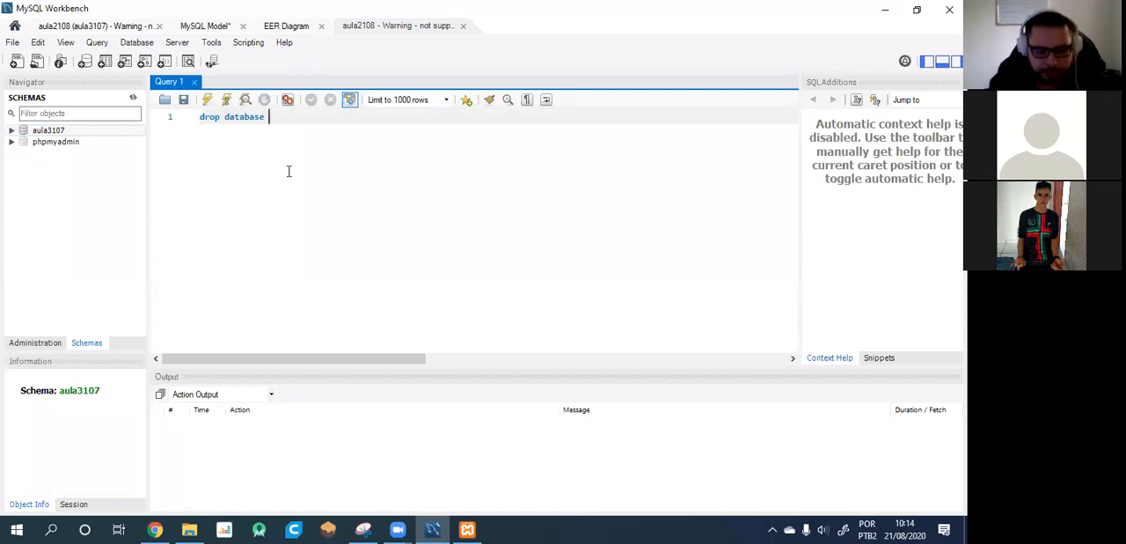
{"action": "type", "text": "aula31"}
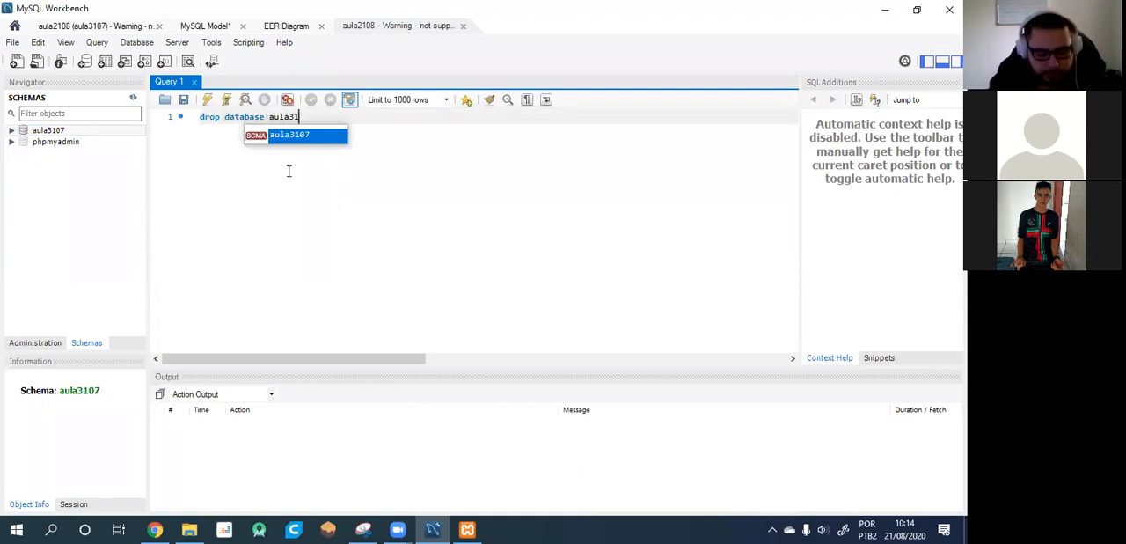
{"action": "type", "text": "0"}
{"action": "key", "text": "Return"}
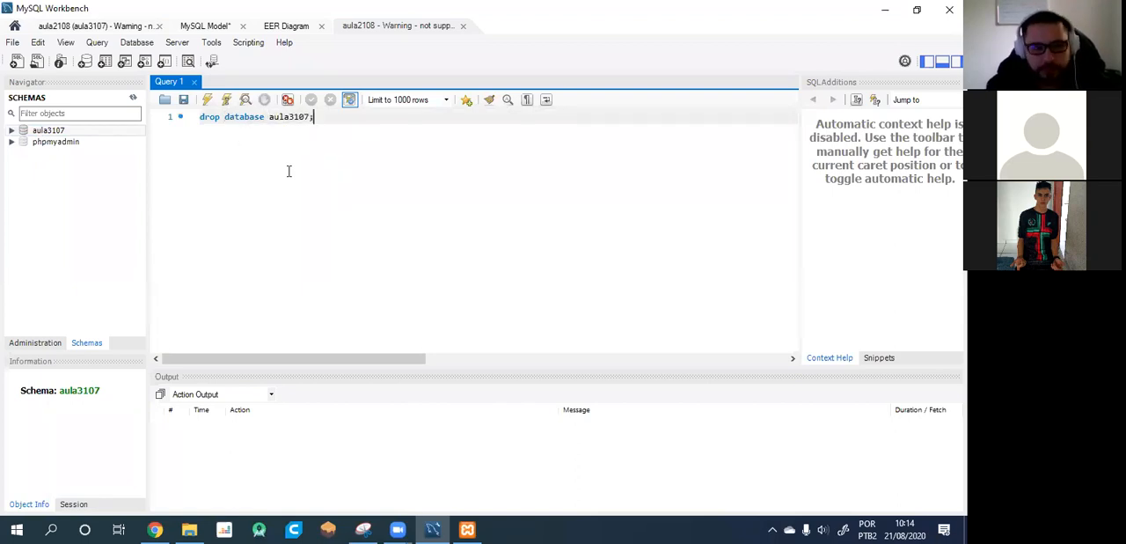
{"action": "left_click", "coordinate": [206, 100]}
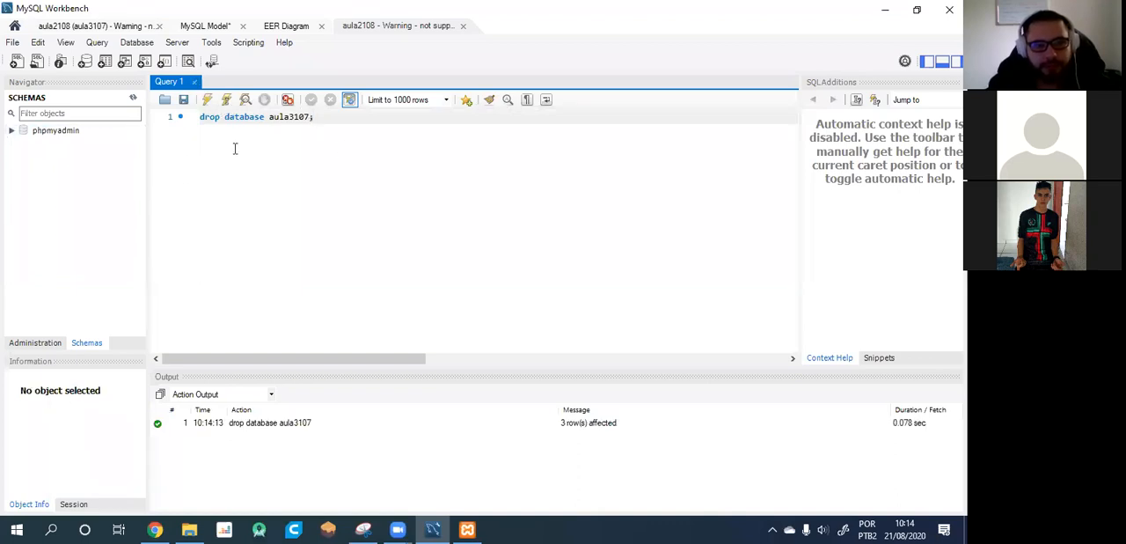
Change the query to "create database aula3107;" and execute it.
{"action": "left_click_drag", "start_coordinate": [269, 117], "coordinate": [65, 117]}
{"action": "key", "text": "BackSpace"}
{"action": "type", "text": "create database"}
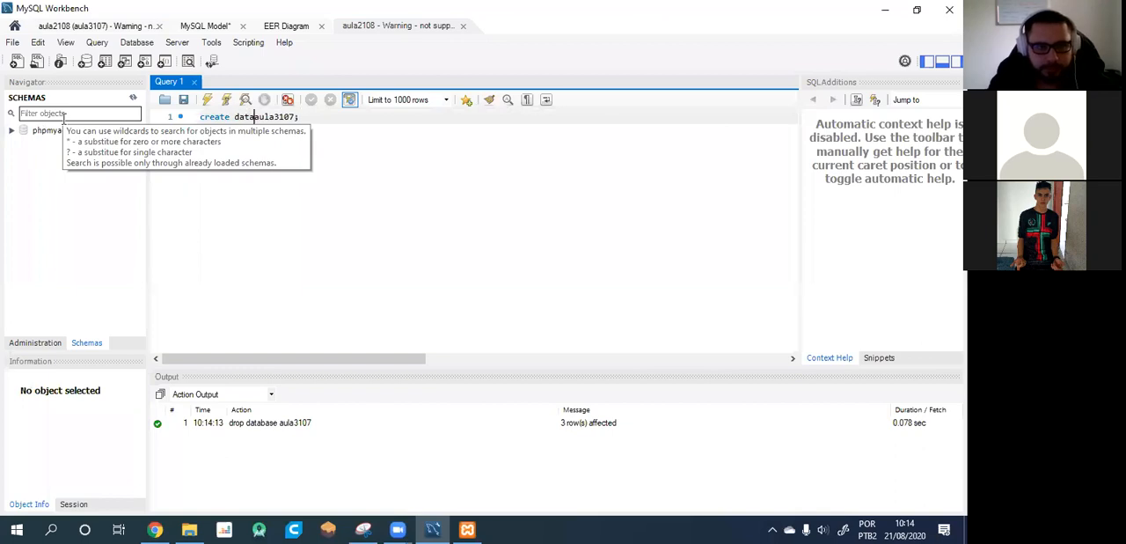
{"action": "left_click", "coordinate": [206, 101]}
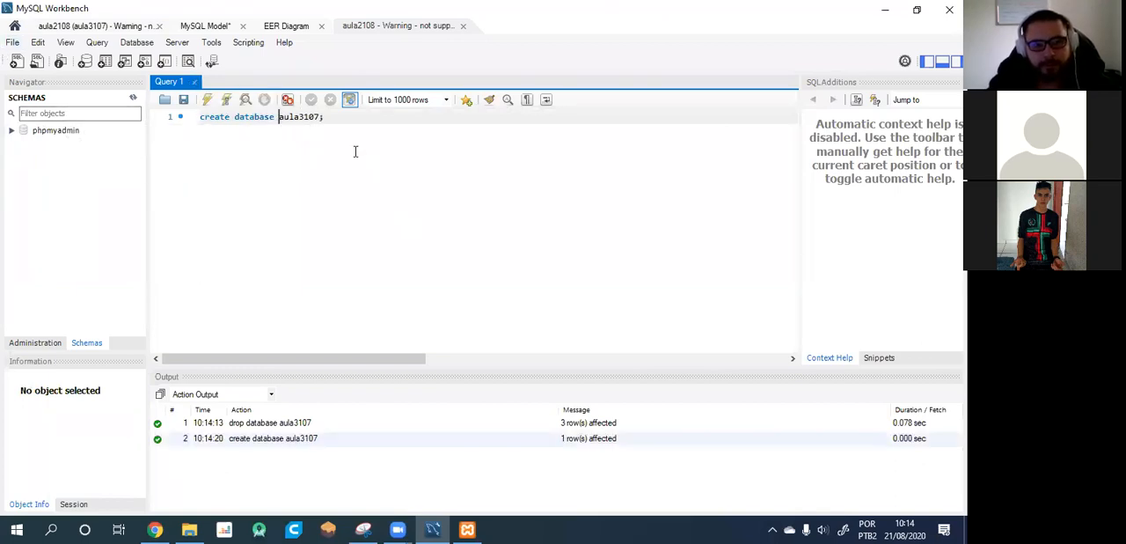
Add the line "use aula3107;" below, comment out the create database line with #, and execute the script.
{"action": "key", "text": "Return"}
{"action": "key", "text": "Return"}
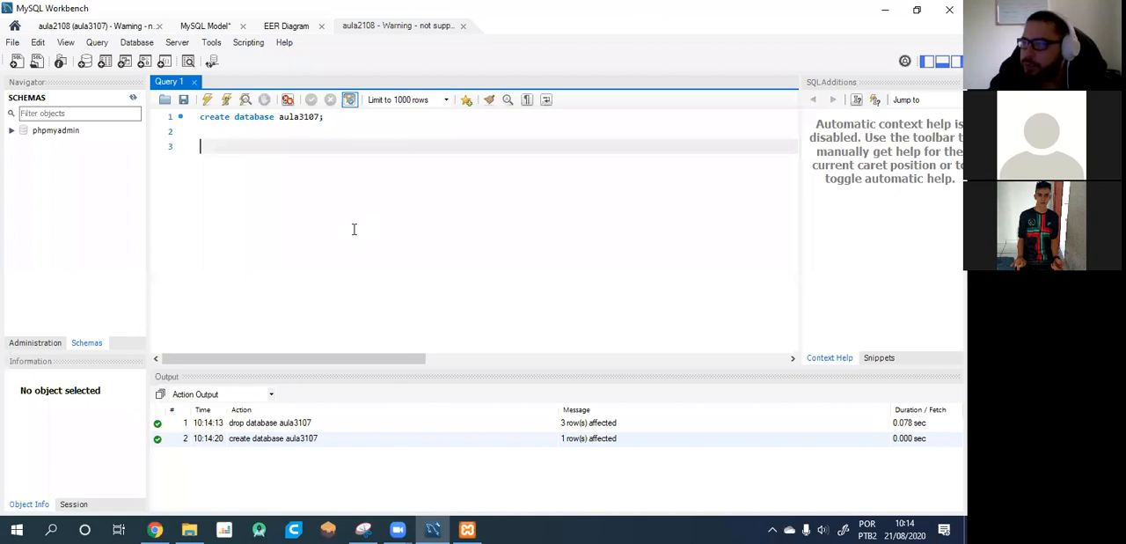
{"action": "key", "text": "Up"}
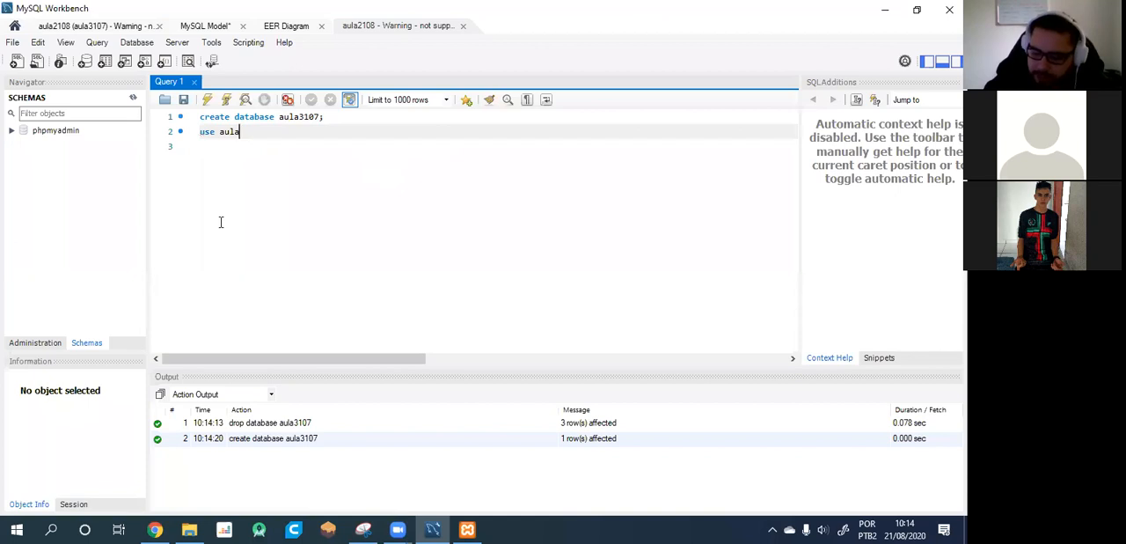
{"action": "left_click", "coordinate": [198, 117]}
{"action": "type", "text": "#"}
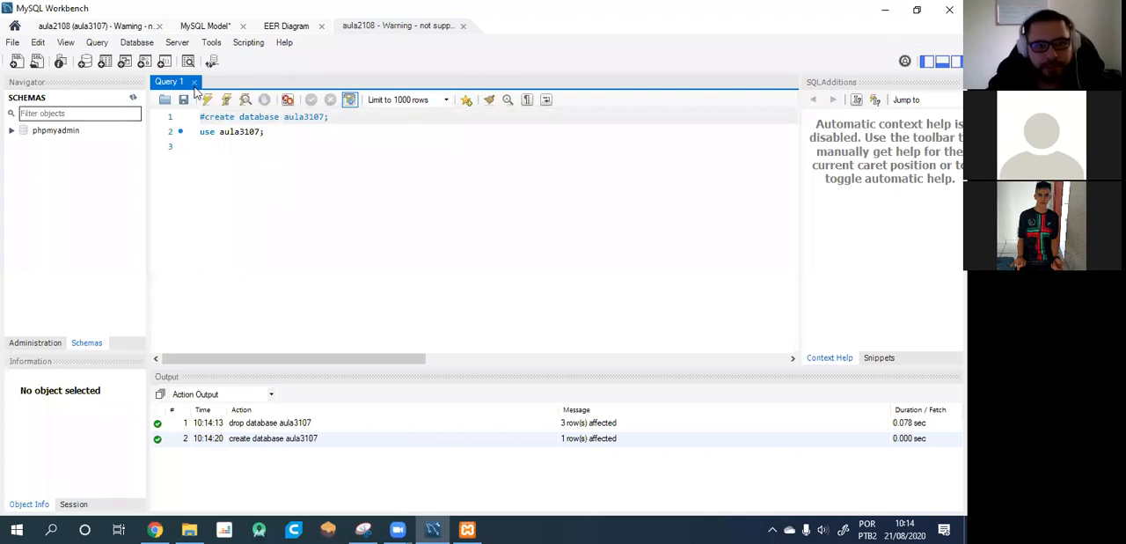
{"action": "left_click", "coordinate": [207, 100]}
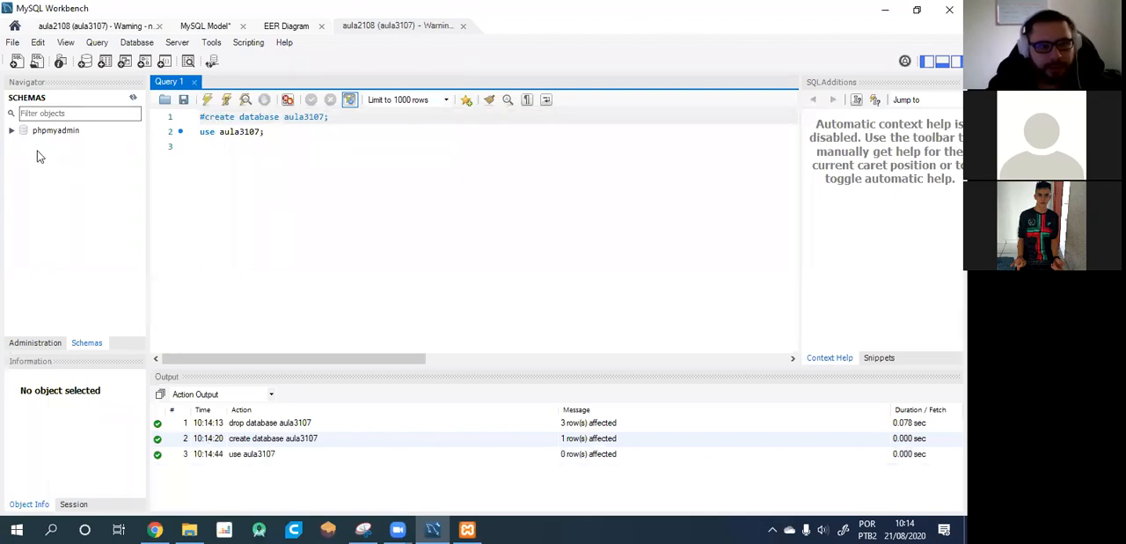
Refresh the schema list, start a new table in the aula3107 schema, and collapse the table editor's header details to reveal the column grid.
{"action": "left_click", "coordinate": [134, 99]}
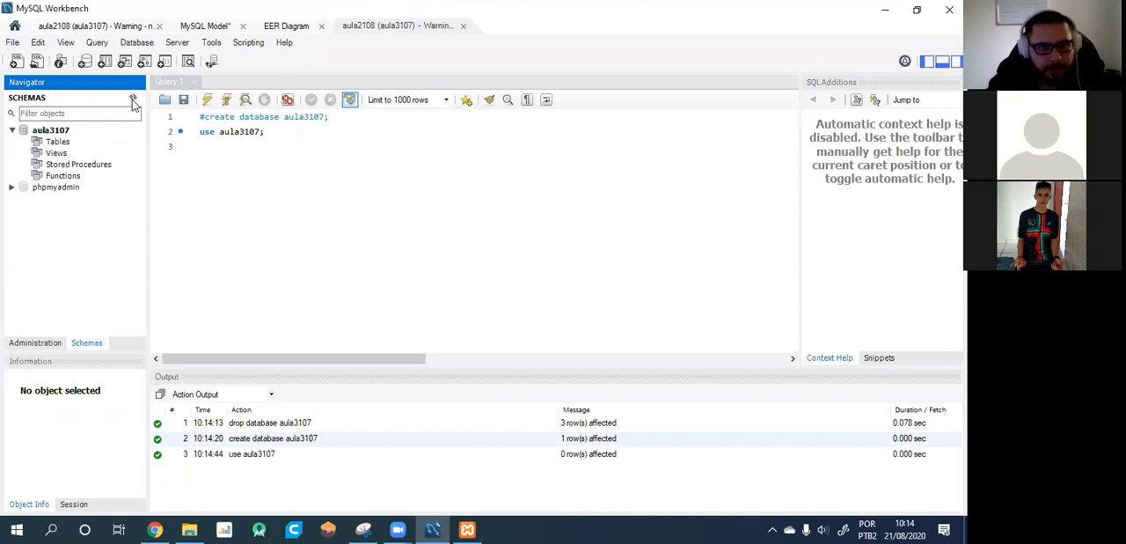
{"action": "left_click", "coordinate": [59, 142]}
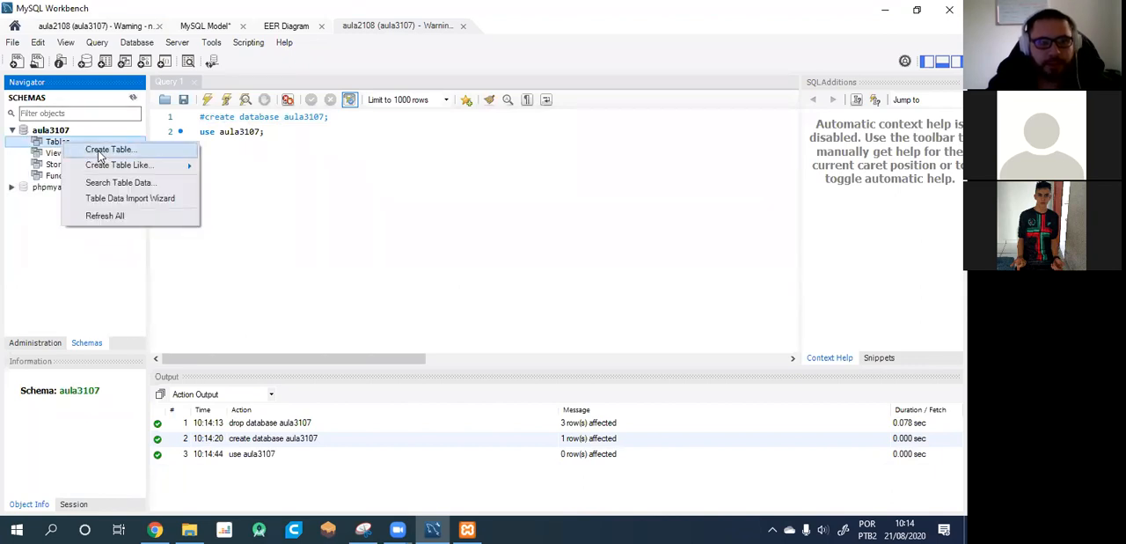
{"action": "left_click", "coordinate": [100, 152]}
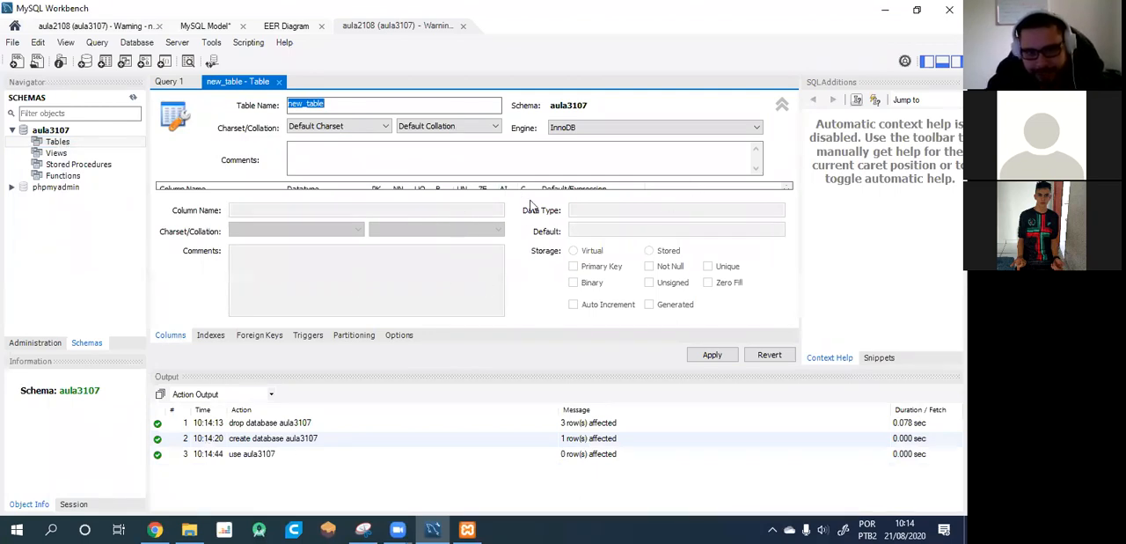
{"action": "left_click", "coordinate": [196, 188]}
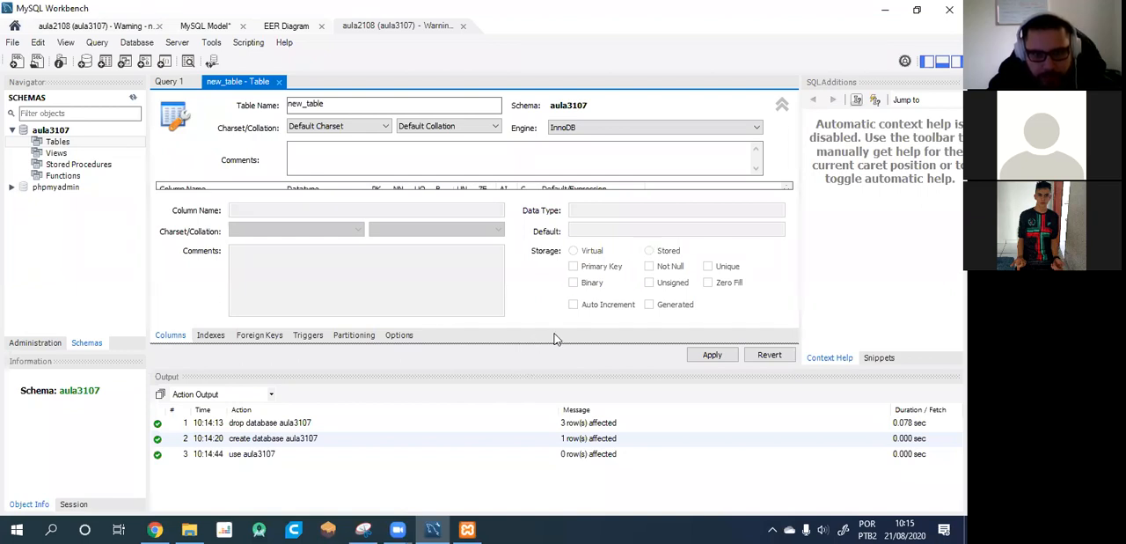
{"action": "left_click", "coordinate": [783, 105]}
{"action": "left_click", "coordinate": [783, 105]}
{"action": "left_click", "coordinate": [783, 104]}
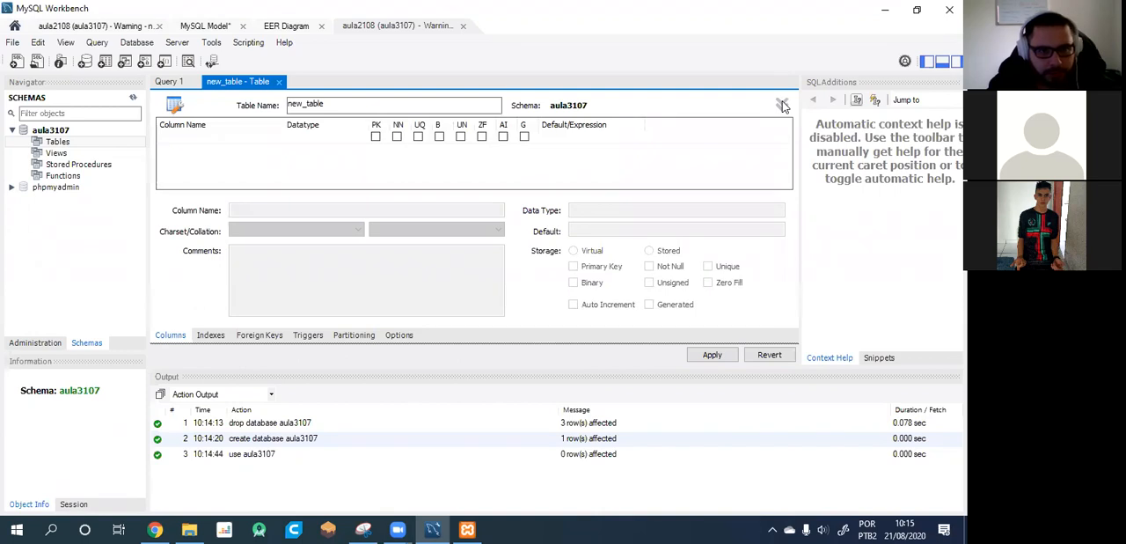
{"action": "left_click", "coordinate": [783, 105]}
{"action": "left_click", "coordinate": [783, 105]}
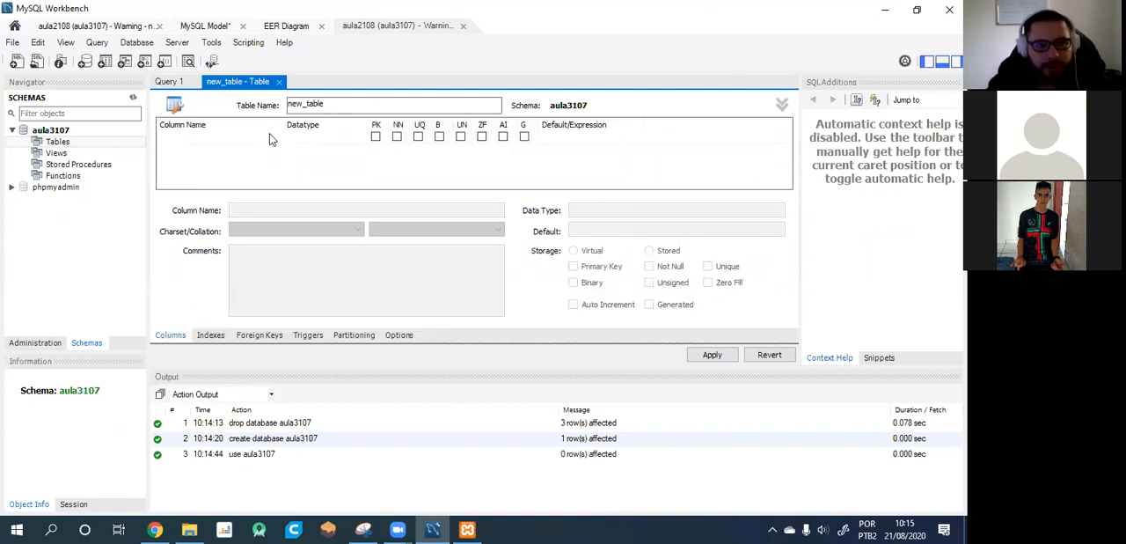
Name the new table titulos and add its INT primary key column codigo.
{"action": "left_click_drag", "start_coordinate": [367, 107], "coordinate": [119, 102]}
{"action": "type", "text": "codigo"}
{"action": "left_click", "coordinate": [241, 150]}
{"action": "left_click", "coordinate": [355, 107]}
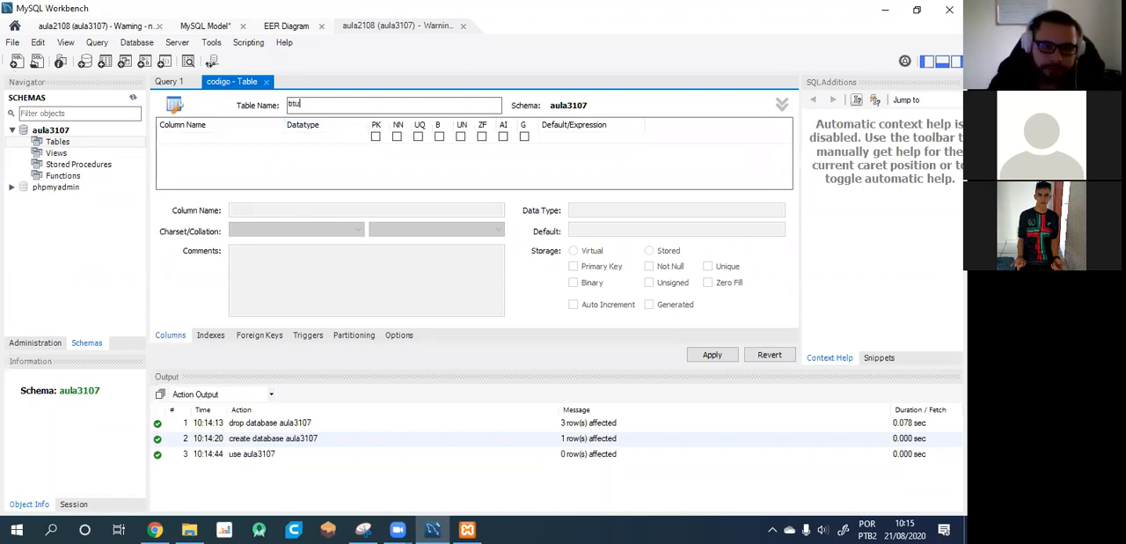
{"action": "left_click", "coordinate": [211, 138]}
{"action": "type", "text": "codigo"}
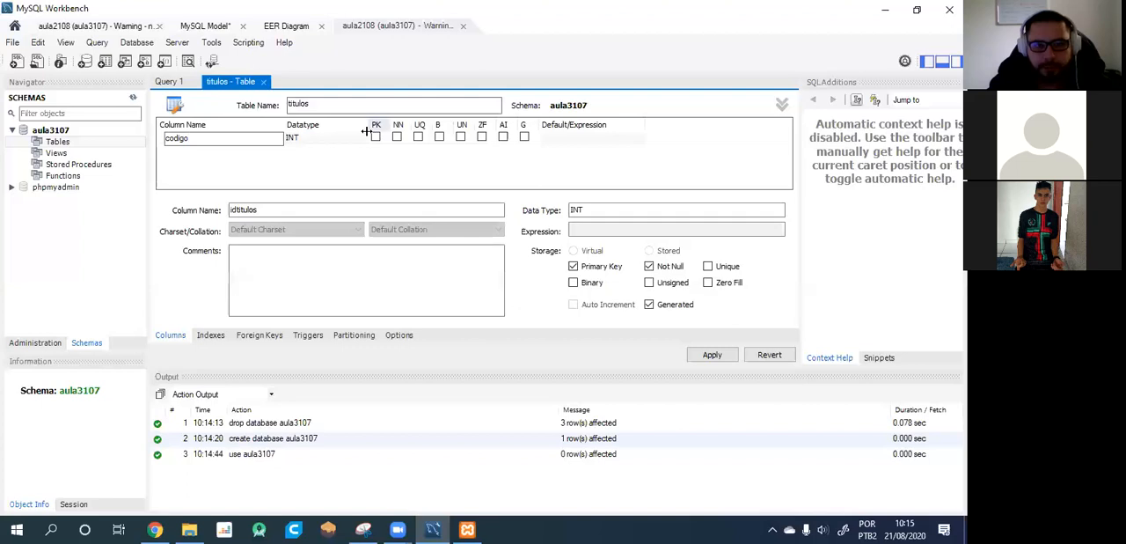
Add a VARCHAR(45) column named nome to titulos and mark it not null.
{"action": "left_click", "coordinate": [178, 149]}
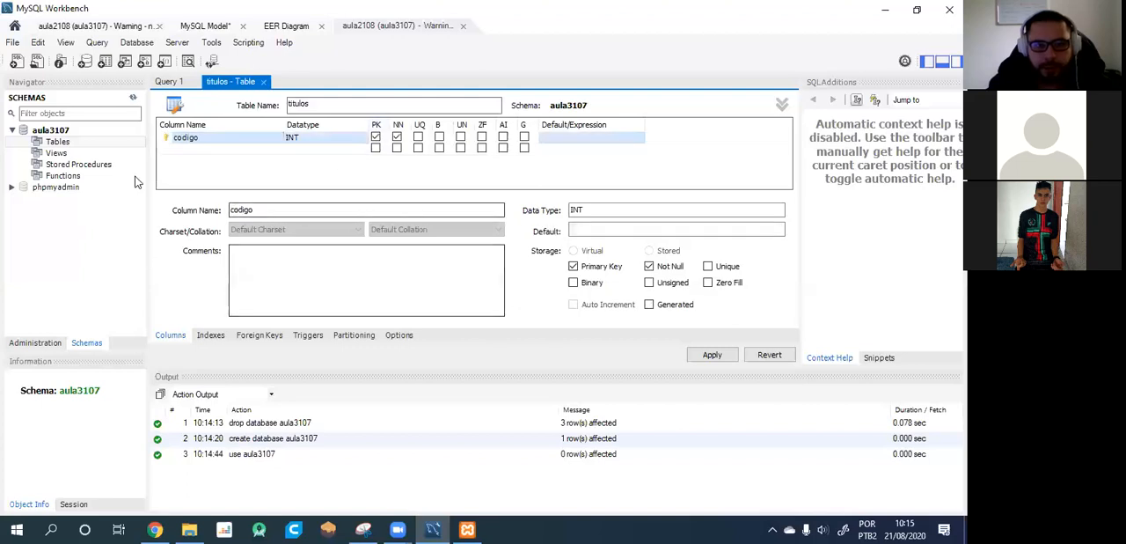
{"action": "type", "text": "nome"}
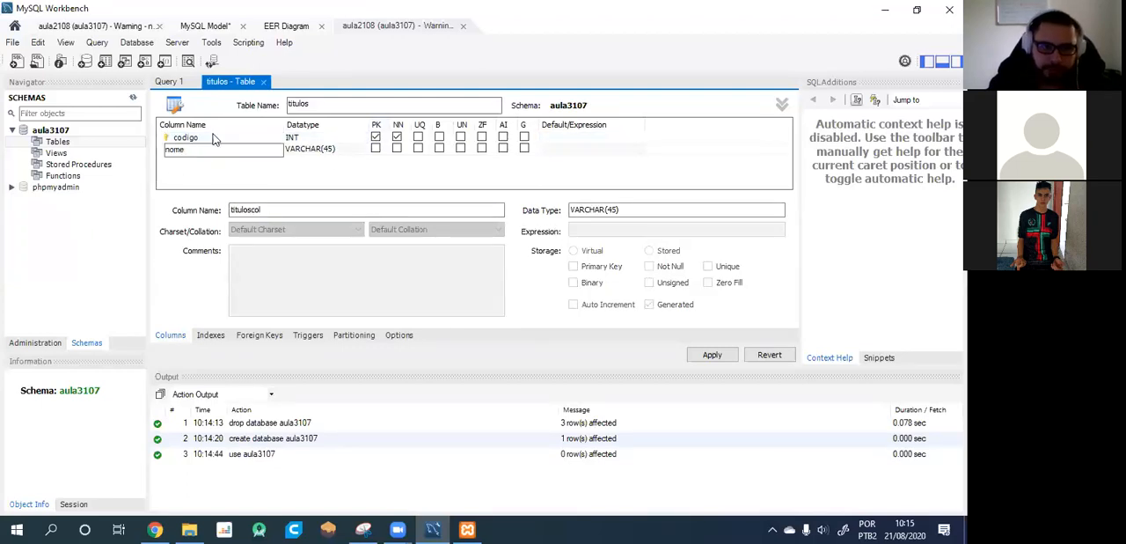
{"action": "double_click", "coordinate": [377, 148]}
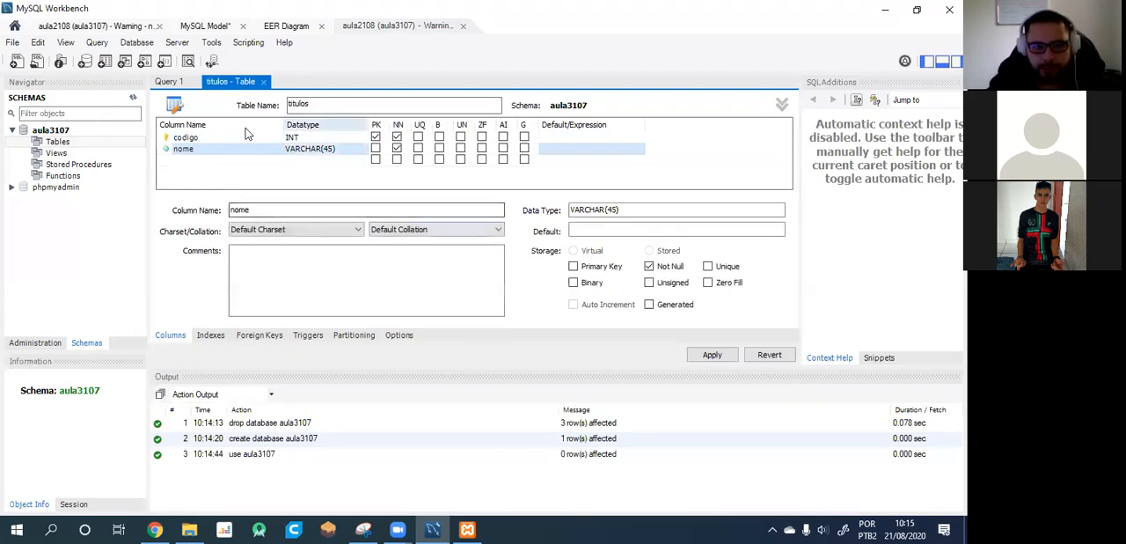
Add a not-null column named data_lancamento to titulos with the DATE data type.
{"action": "left_click", "coordinate": [181, 161]}
{"action": "type", "text": "data_lancamento"}
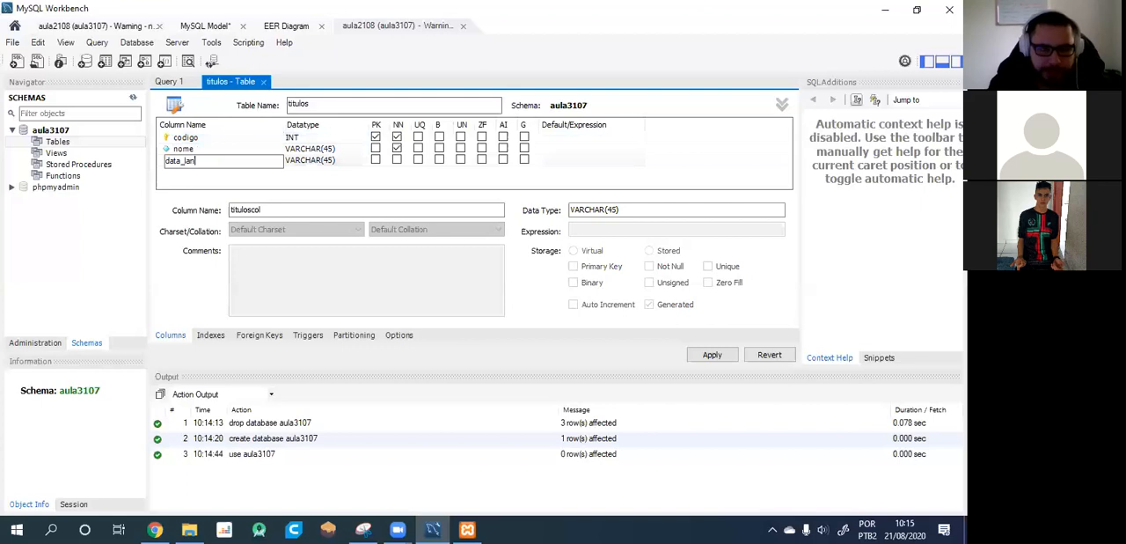
{"action": "left_click", "coordinate": [397, 159]}
{"action": "left_click", "coordinate": [328, 163]}
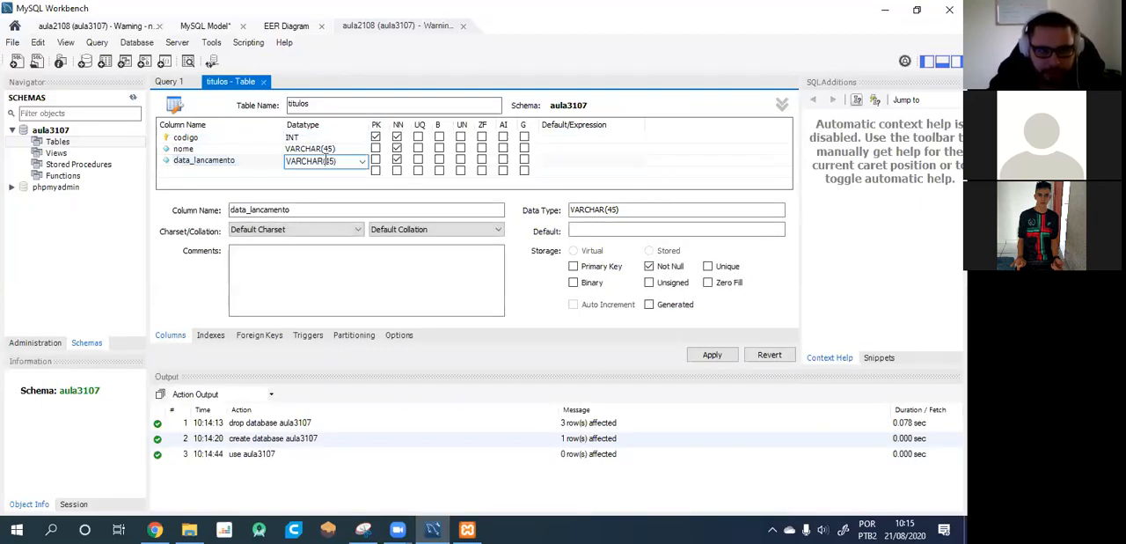
{"action": "left_click", "coordinate": [362, 162]}
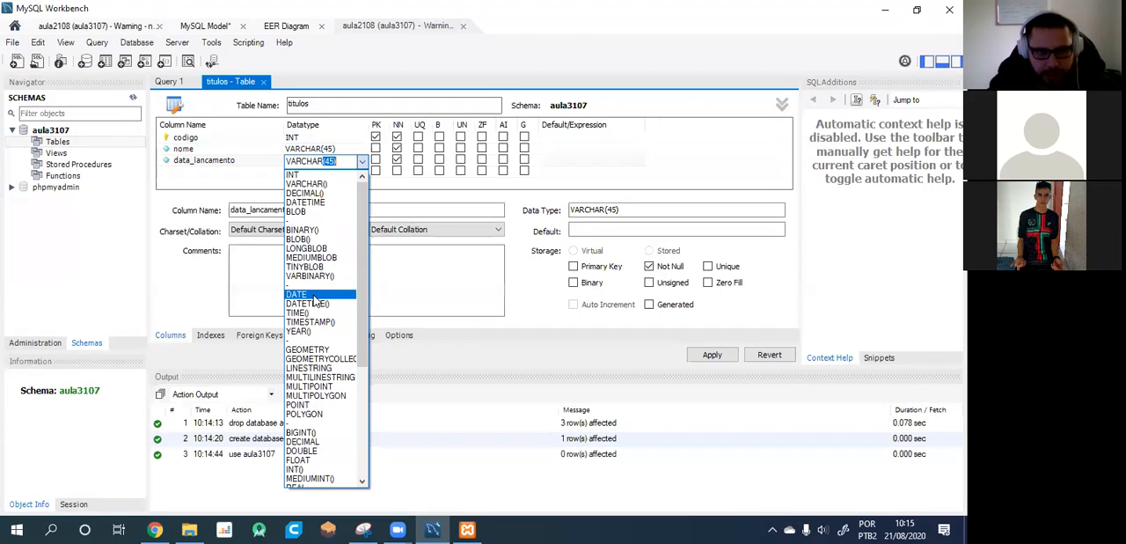
{"action": "left_click", "coordinate": [297, 294]}
Add a column named preco to titulos with the data type DECIMAL(3,2).
{"action": "left_click", "coordinate": [196, 173]}
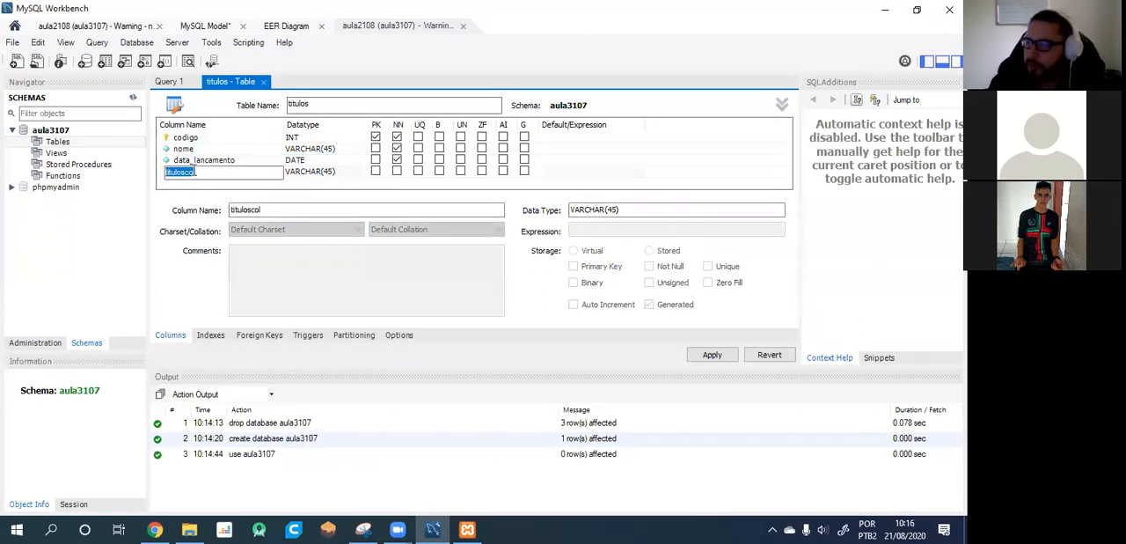
{"action": "type", "text": "pe"}
{"action": "type", "text": "eco"}
{"action": "left_click", "coordinate": [350, 176]}
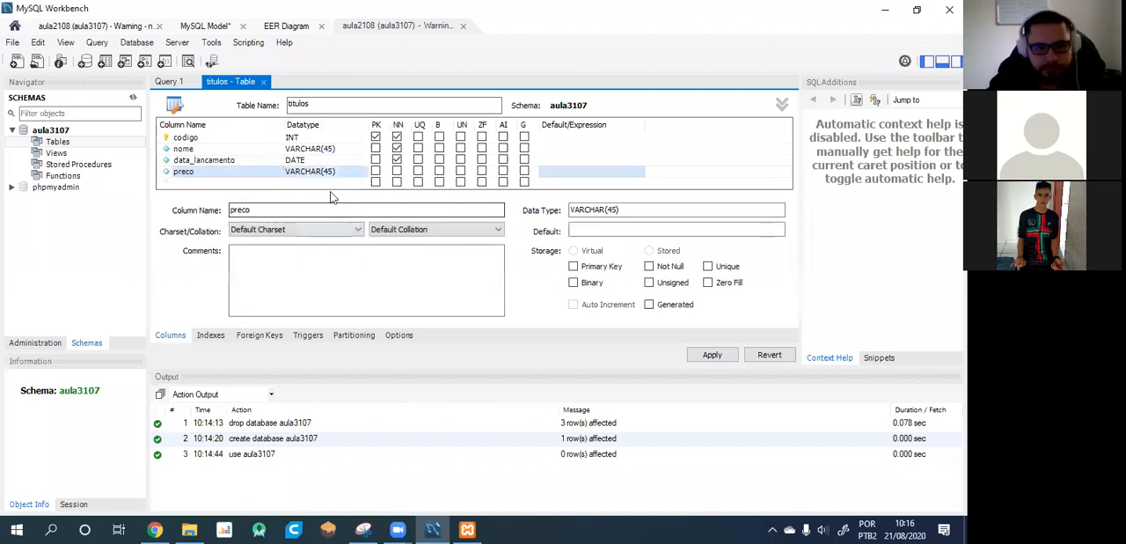
{"action": "left_click", "coordinate": [338, 172]}
{"action": "left_click", "coordinate": [362, 173]}
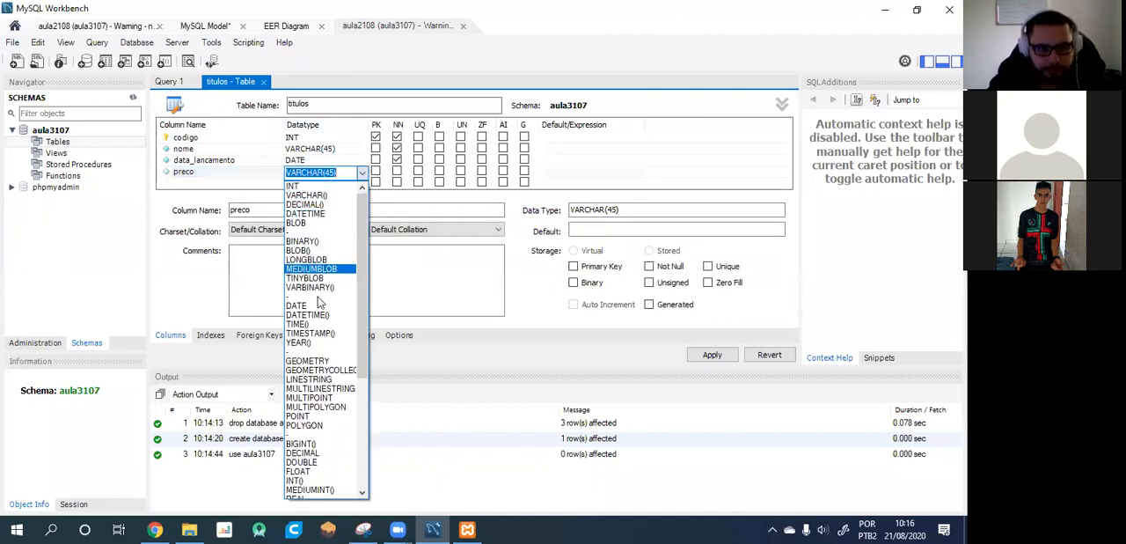
{"action": "left_click", "coordinate": [324, 204]}
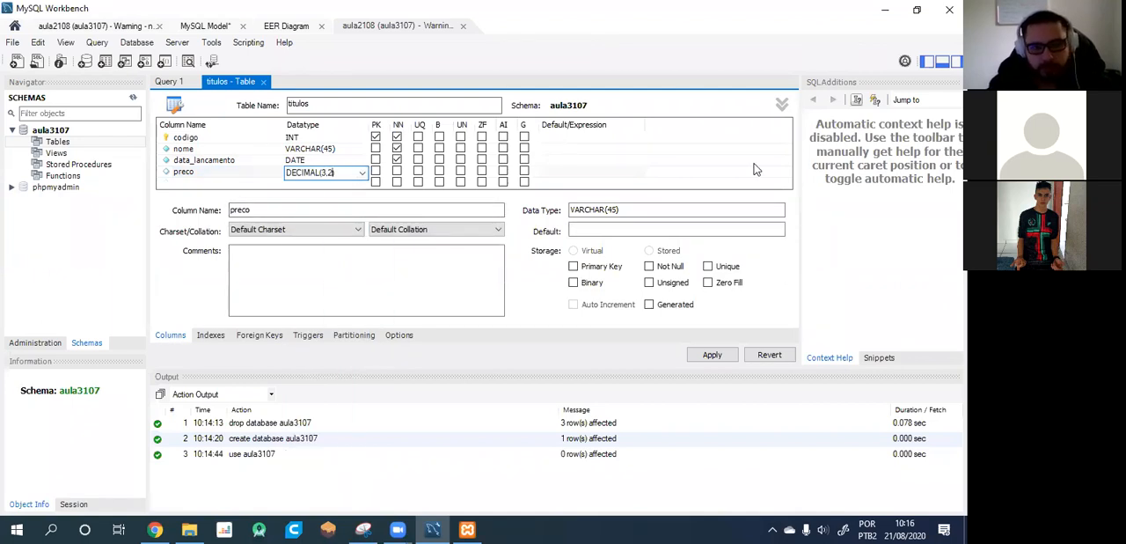
{"action": "type", "text": "3,2"}
{"action": "key", "text": "Return"}
Add a not-null INT column named duracao to titulos and mark preco as not null too.
{"action": "left_click", "coordinate": [188, 181]}
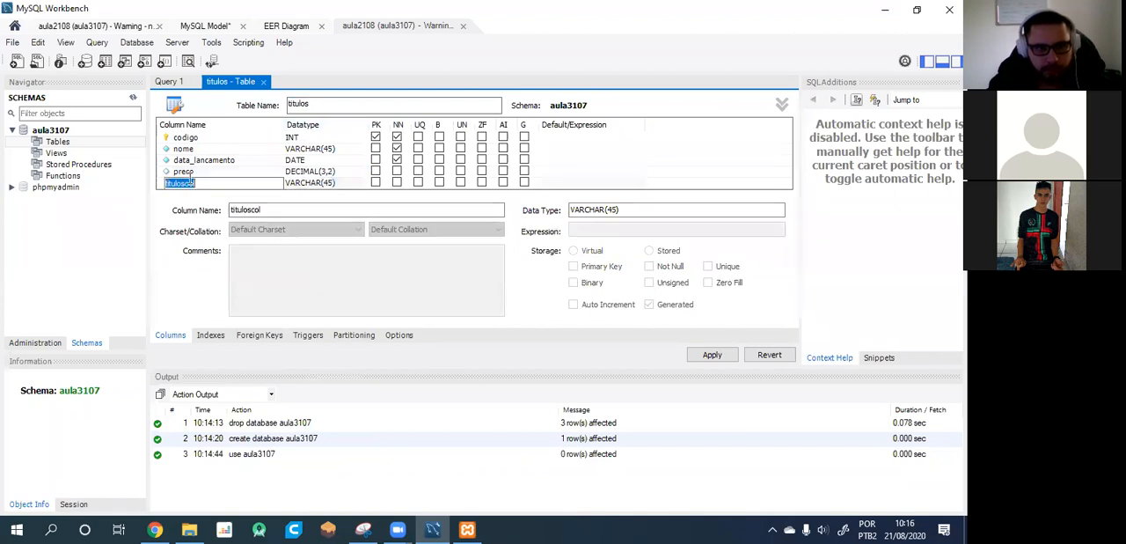
{"action": "type", "text": "duracao"}
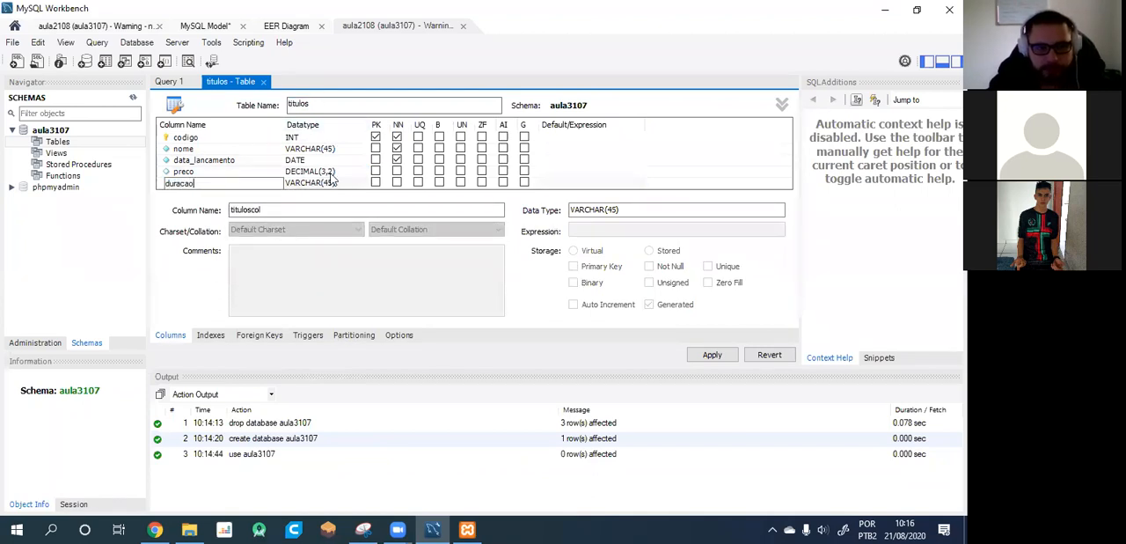
{"action": "key", "text": "Return"}
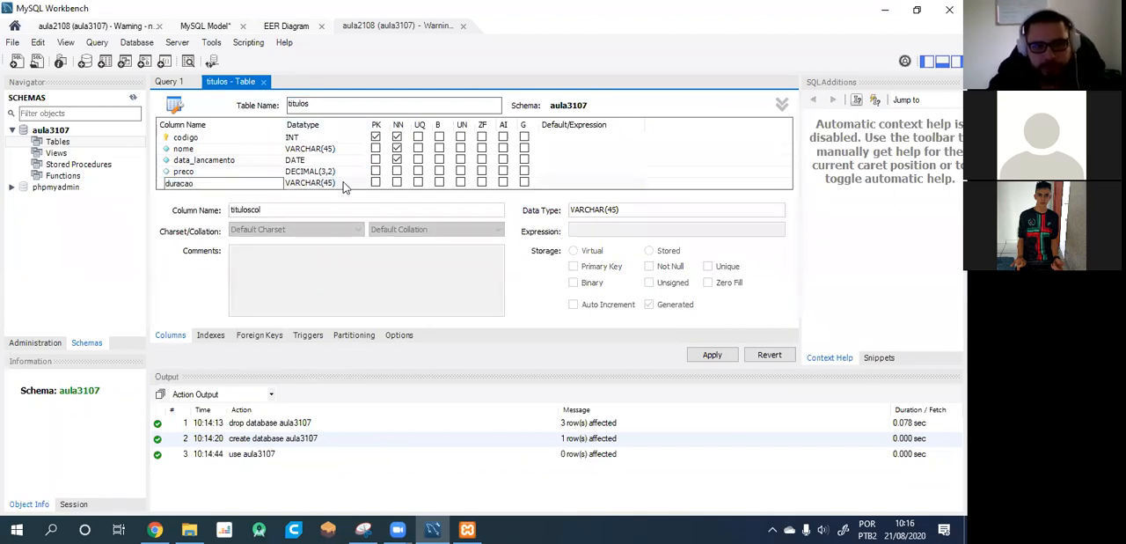
{"action": "left_click", "coordinate": [343, 182]}
{"action": "left_click", "coordinate": [361, 185]}
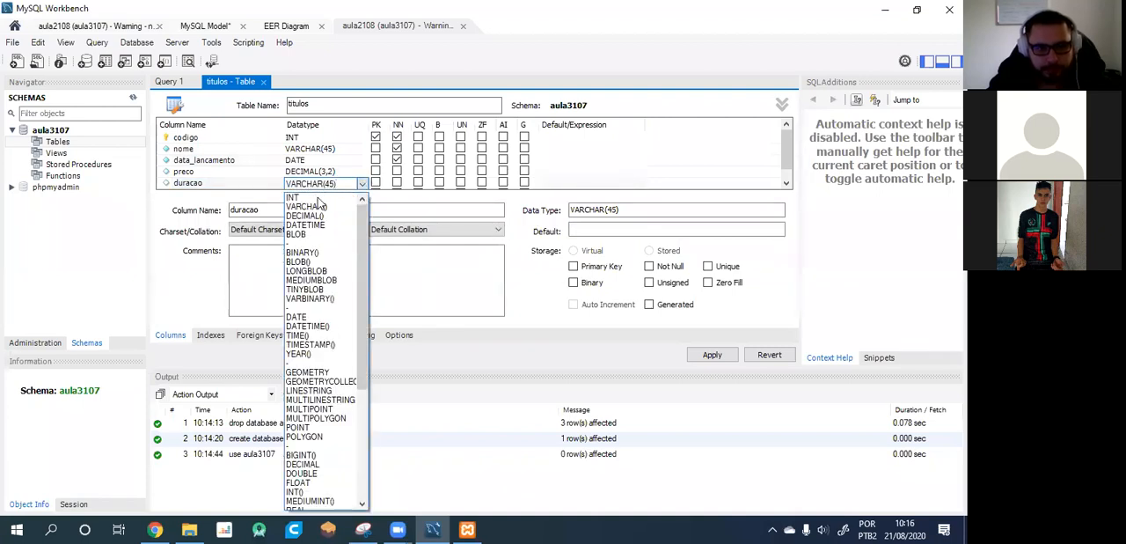
{"action": "left_click", "coordinate": [308, 197]}
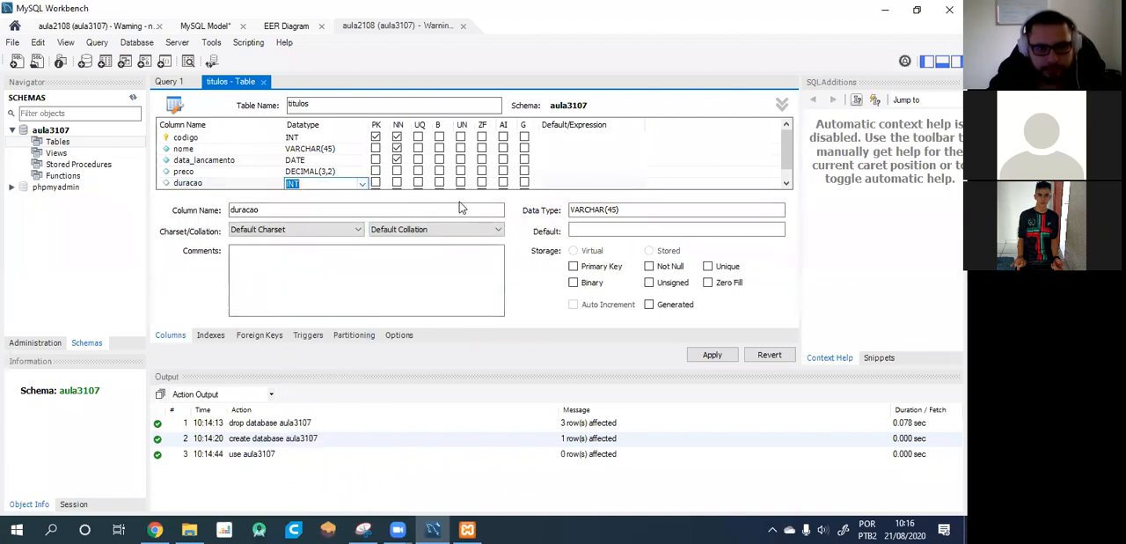
{"action": "left_click", "coordinate": [398, 173]}
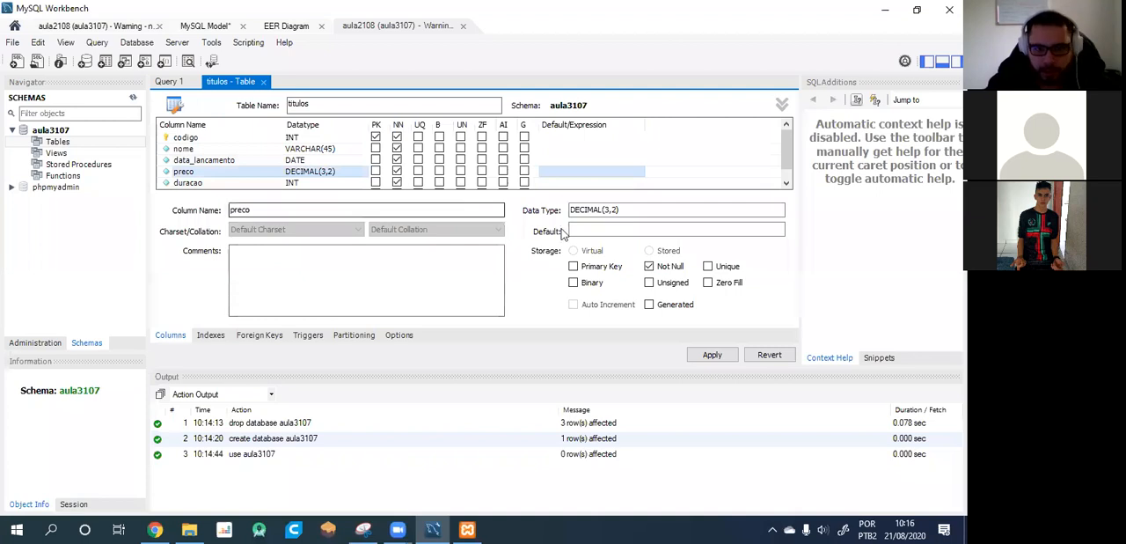
Generate the SQL script that creates the titulos table and review its full CREATE TABLE statement.
{"action": "left_click", "coordinate": [712, 354]}
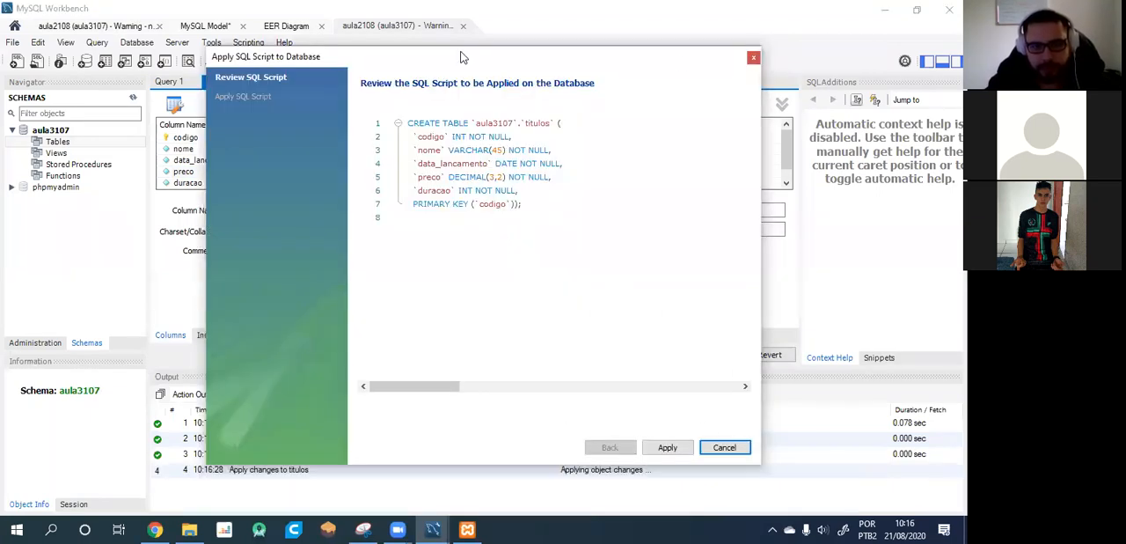
{"action": "left_click_drag", "start_coordinate": [528, 206], "coordinate": [397, 116]}
{"action": "left_click", "coordinate": [566, 271]}
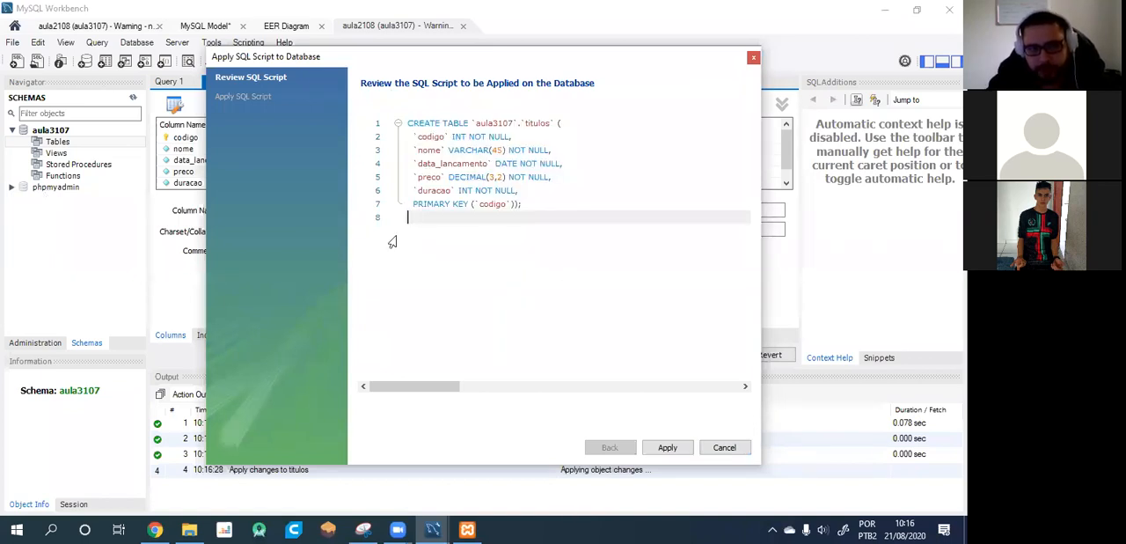
{"action": "left_click_drag", "start_coordinate": [549, 218], "coordinate": [356, 95]}
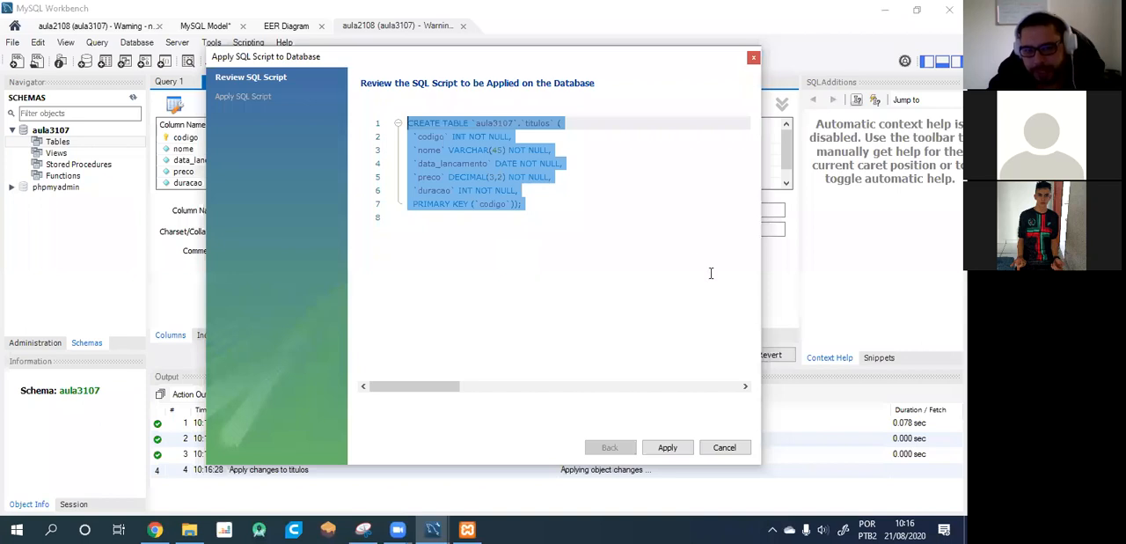
{"action": "left_click", "coordinate": [397, 123]}
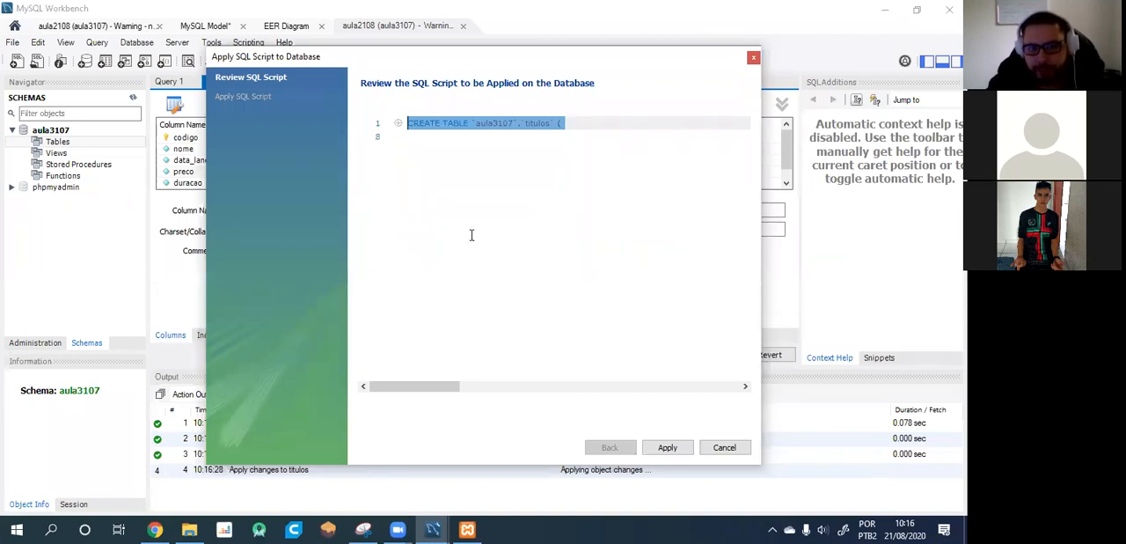
{"action": "left_click", "coordinate": [396, 124]}
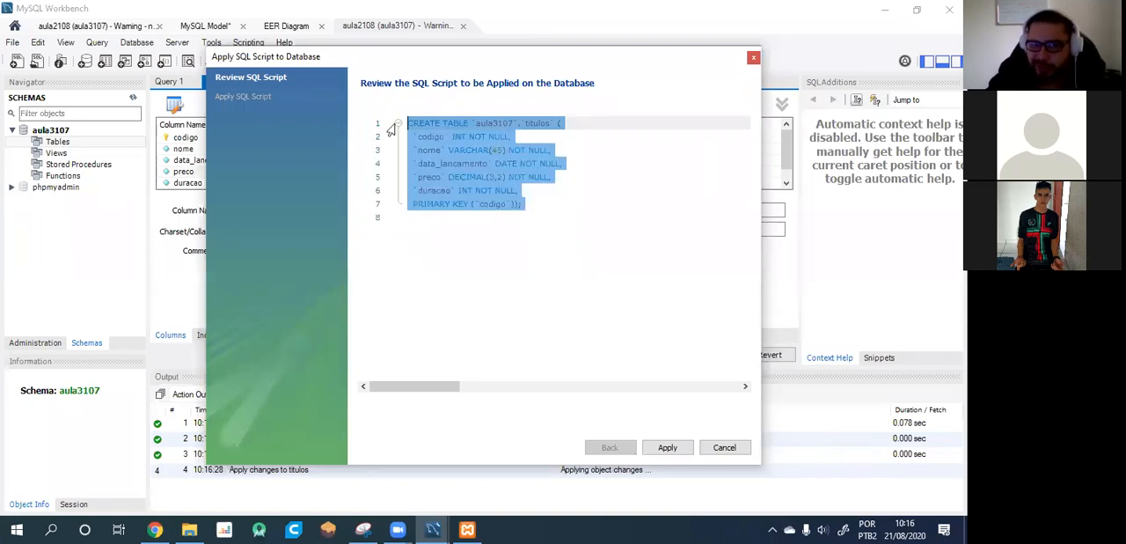
Apply the CREATE TABLE script for titulos to the aula3107 database and check the table's columns.
{"action": "left_click", "coordinate": [518, 252]}
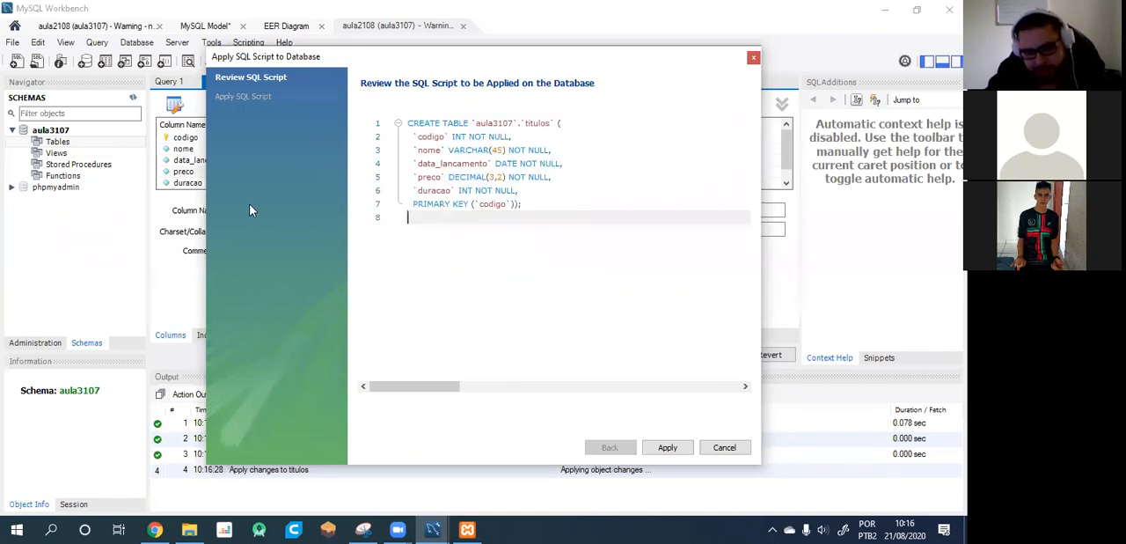
{"action": "left_click", "coordinate": [666, 447]}
{"action": "left_click", "coordinate": [672, 450]}
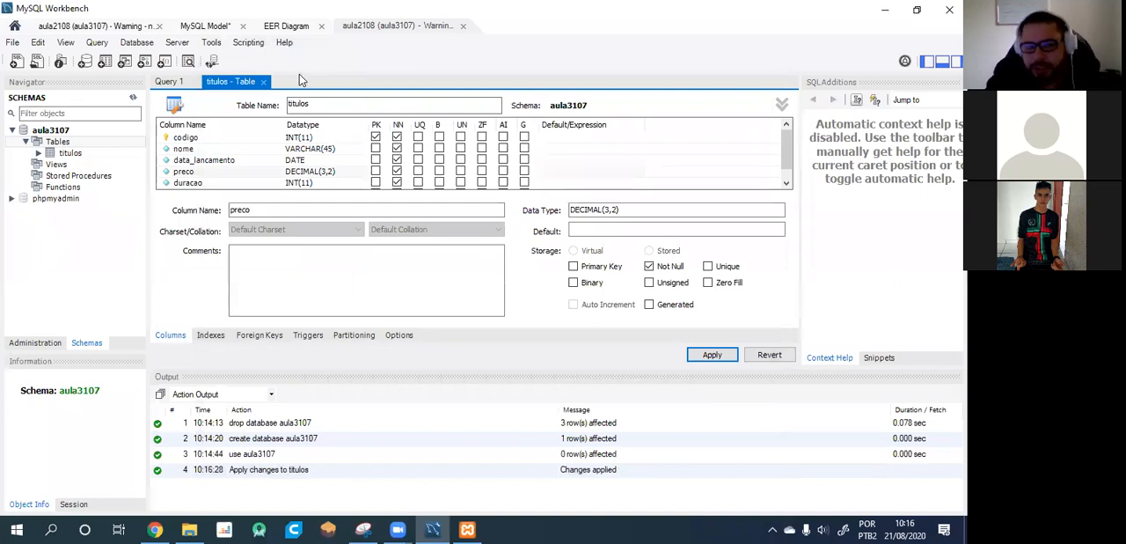
{"action": "scroll", "coordinate": [272, 139], "scroll_direction": "down", "scroll_amount": 1}
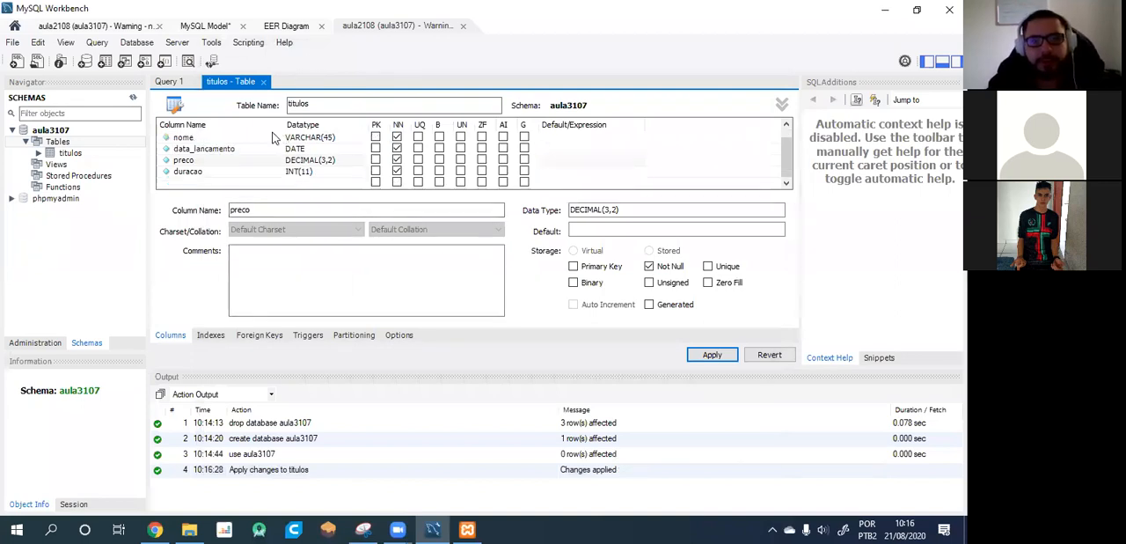
{"action": "scroll", "coordinate": [317, 132], "scroll_direction": "up", "scroll_amount": 1}
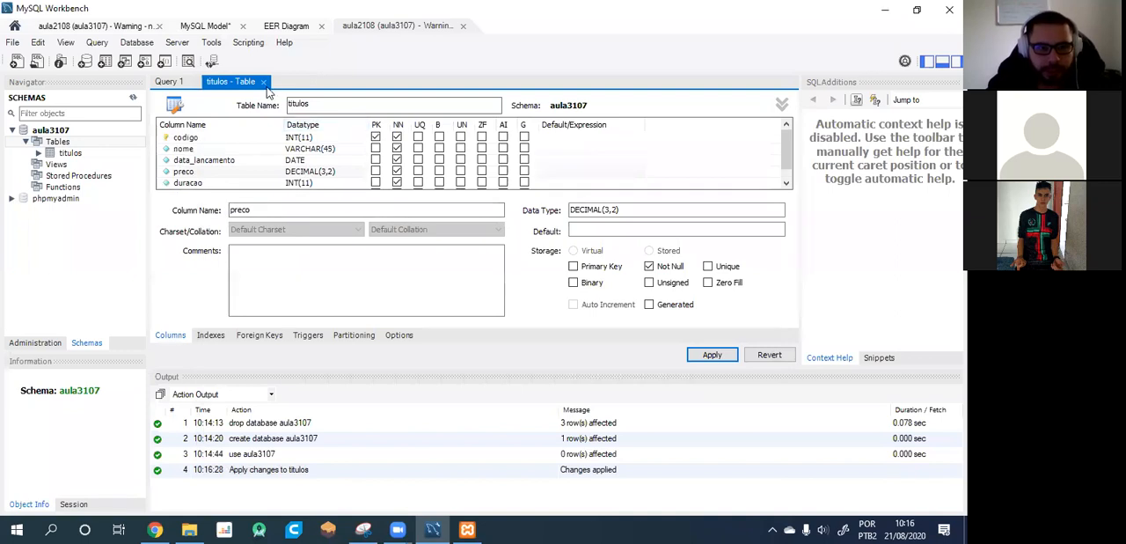
Start a new table named atores in the aula3107 schema and collapse its general settings to show the column grid.
{"action": "right_click", "coordinate": [61, 143]}
{"action": "left_click", "coordinate": [92, 151]}
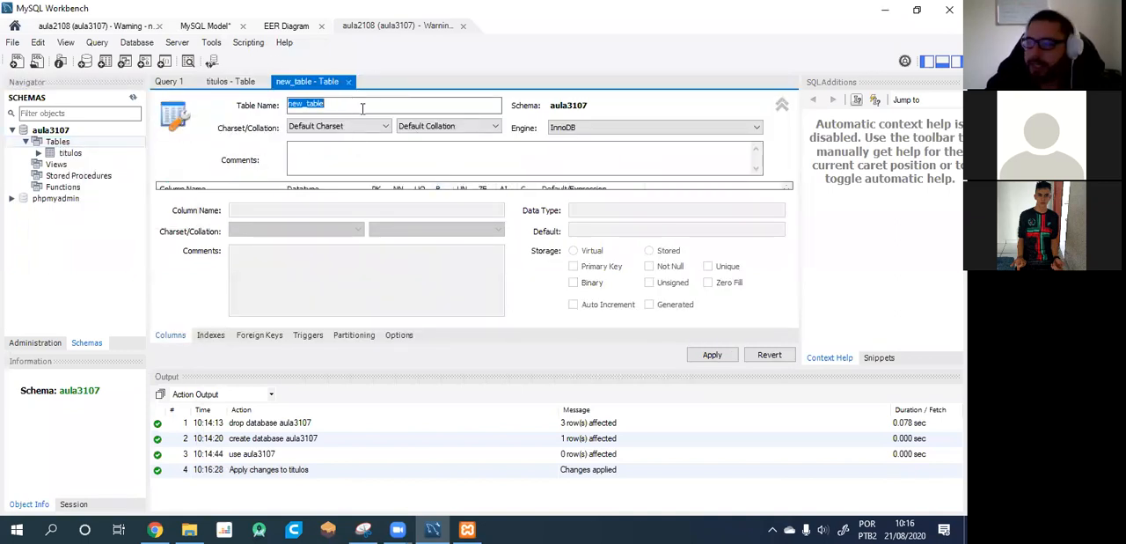
{"action": "type", "text": "atores"}
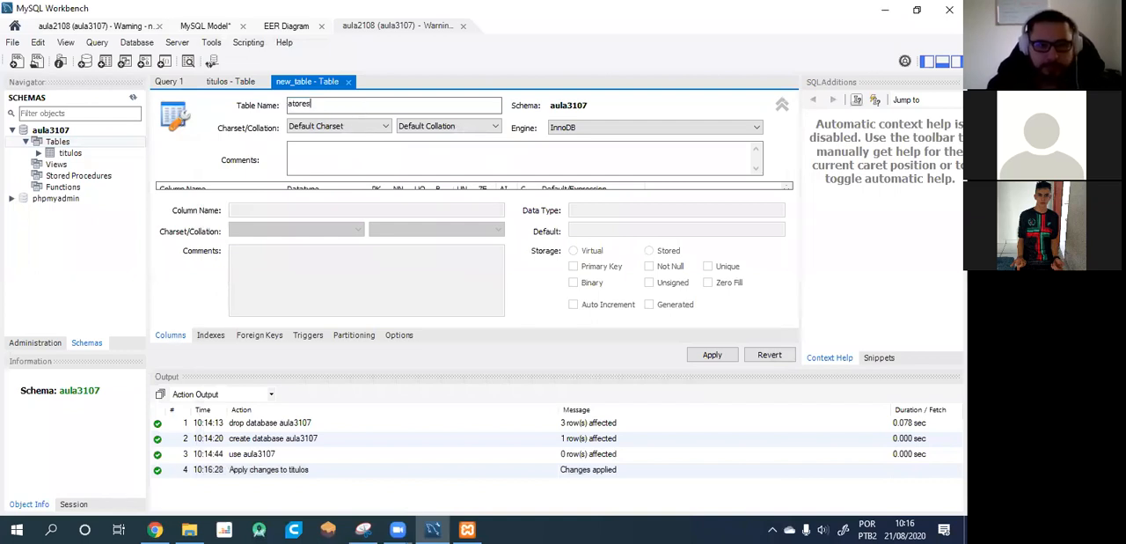
{"action": "left_click", "coordinate": [325, 151]}
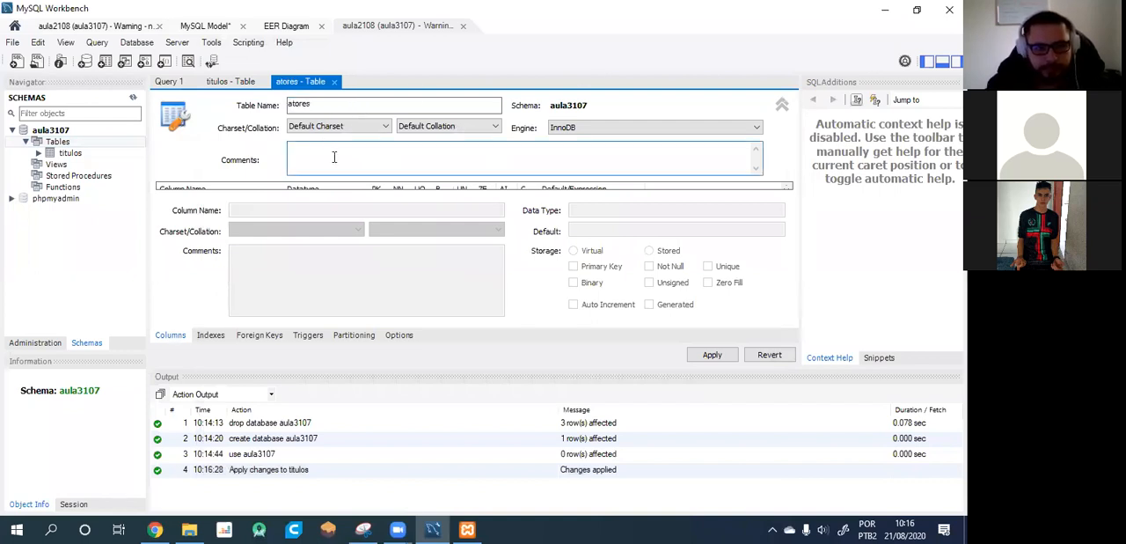
{"action": "left_click", "coordinate": [783, 105]}
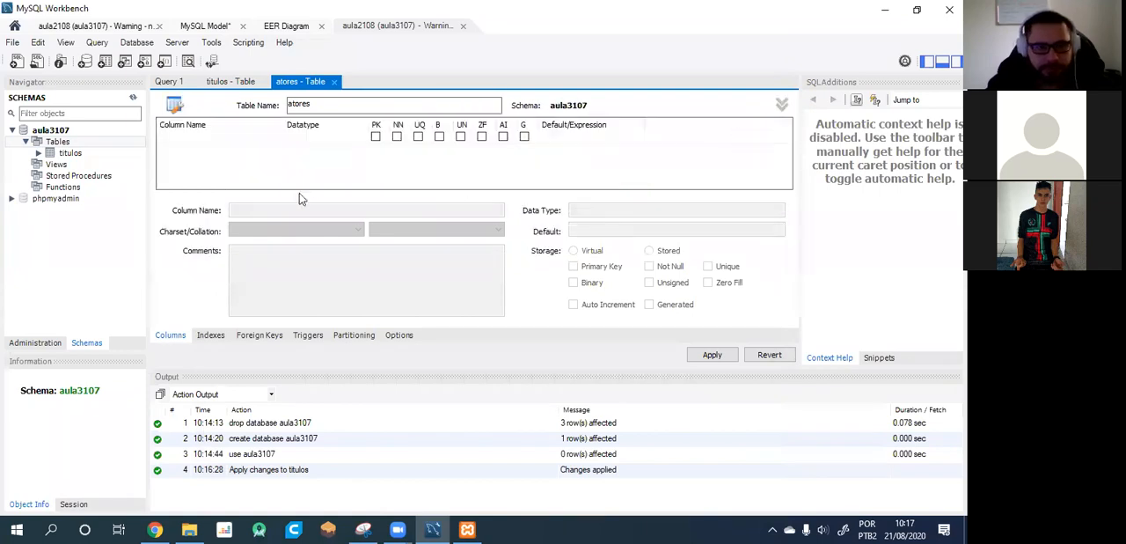
Add a not-null INT column named codigo to atores and make it the primary key.
{"action": "left_click", "coordinate": [218, 139]}
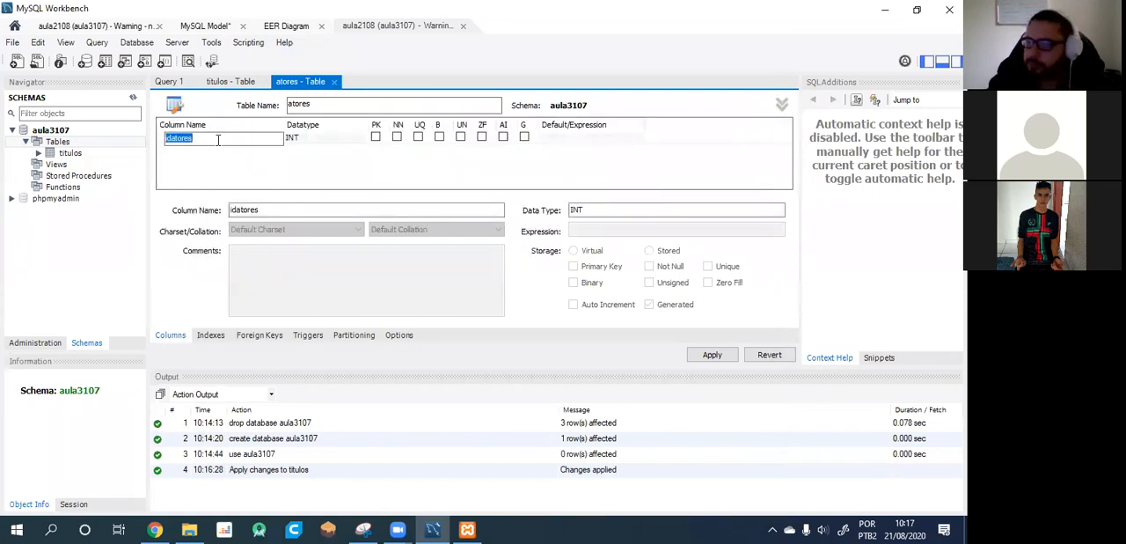
{"action": "type", "text": "codigo"}
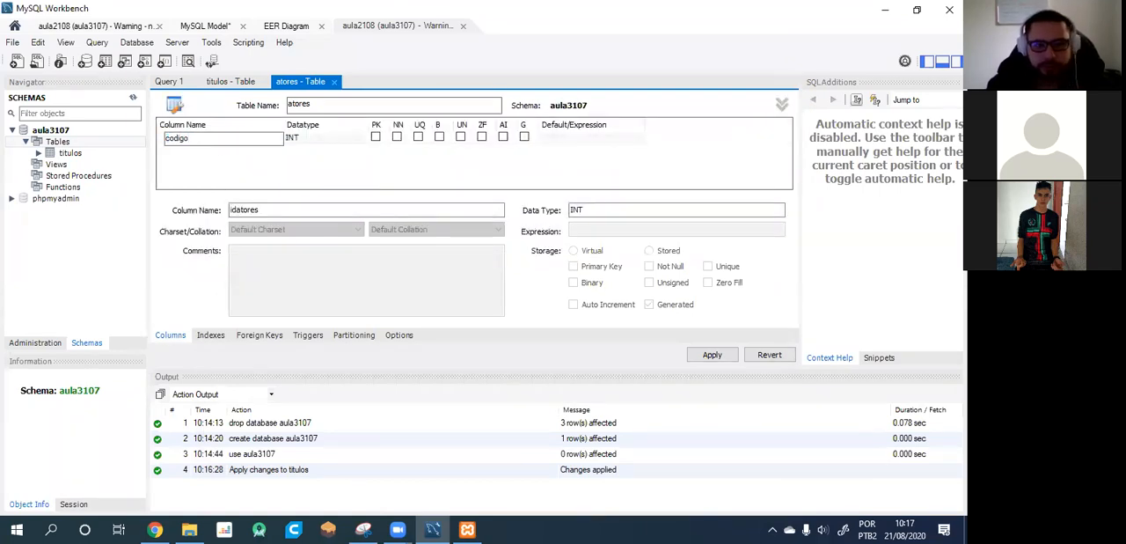
{"action": "left_click", "coordinate": [395, 137]}
{"action": "left_click", "coordinate": [375, 137]}
Add a not-null VARCHAR(45) column named nome to atores.
{"action": "left_click", "coordinate": [215, 149]}
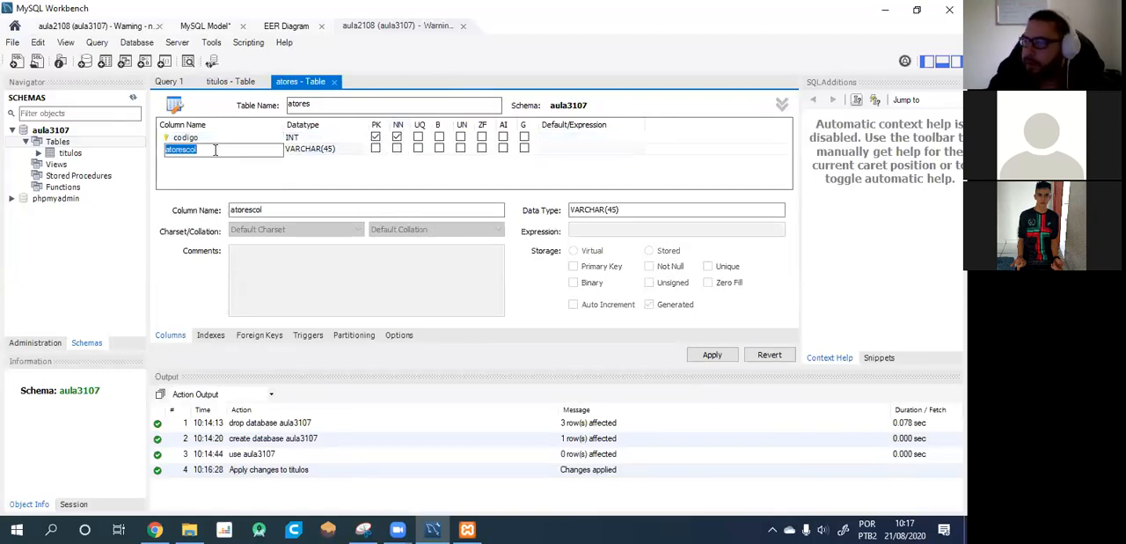
{"action": "type", "text": "nom"}
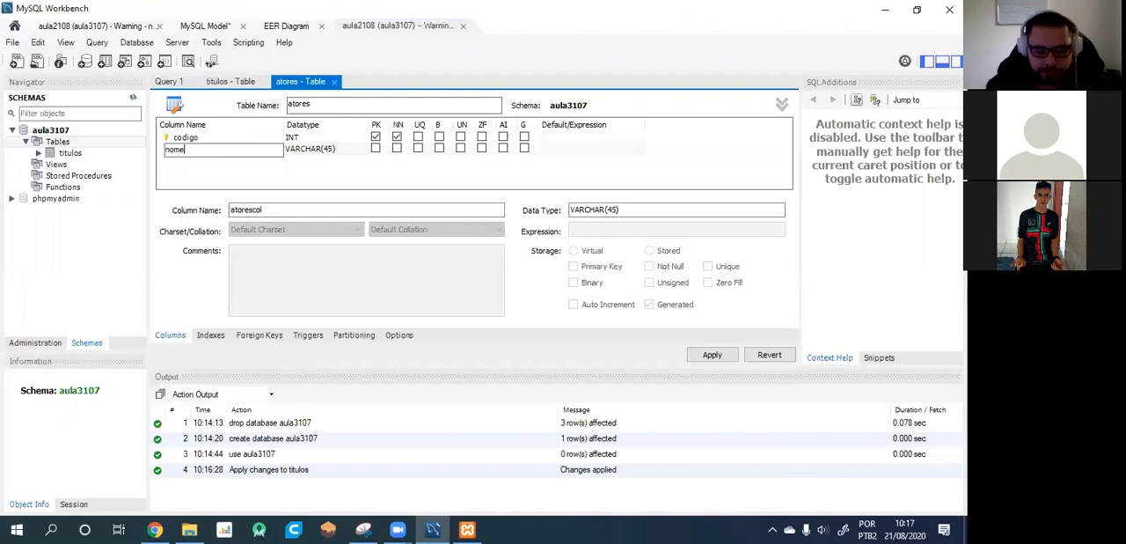
{"action": "type", "text": "e"}
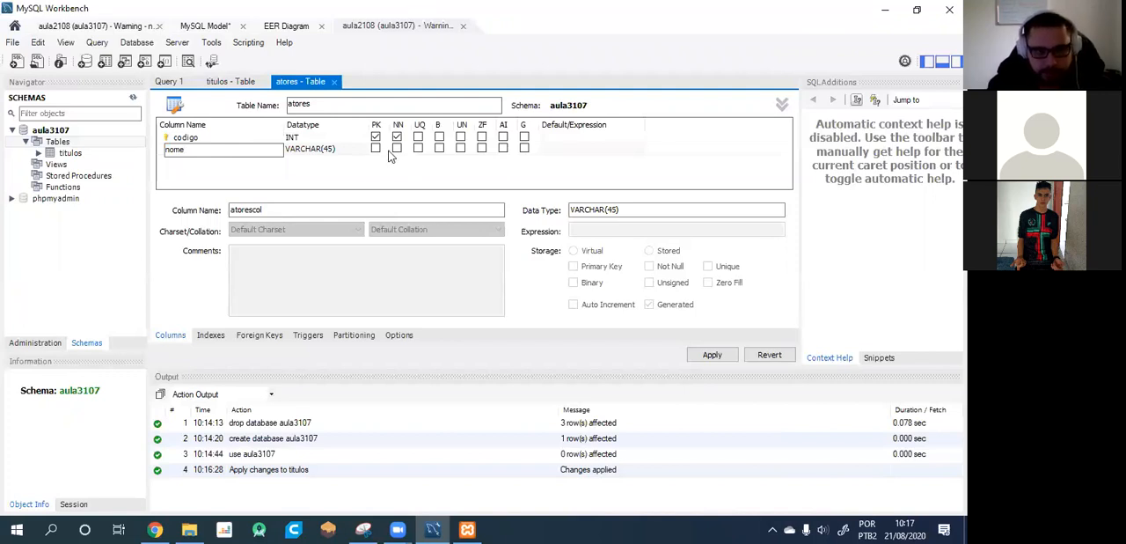
{"action": "left_click", "coordinate": [397, 148]}
Add a not-null column named data_nascimento to atores with the DATE data type.
{"action": "left_click", "coordinate": [187, 161]}
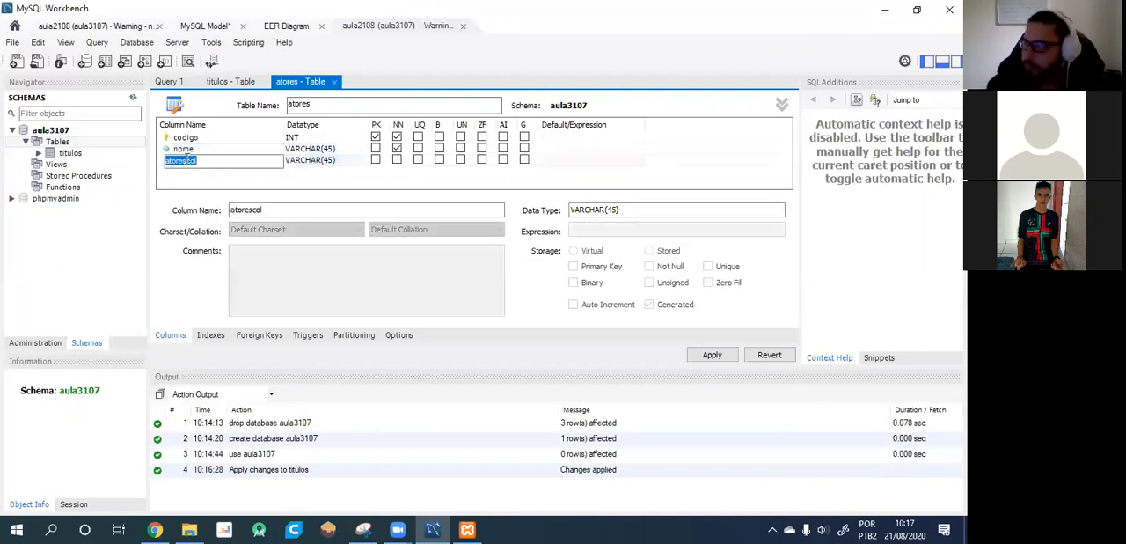
{"action": "type", "text": "data_nasciment"}
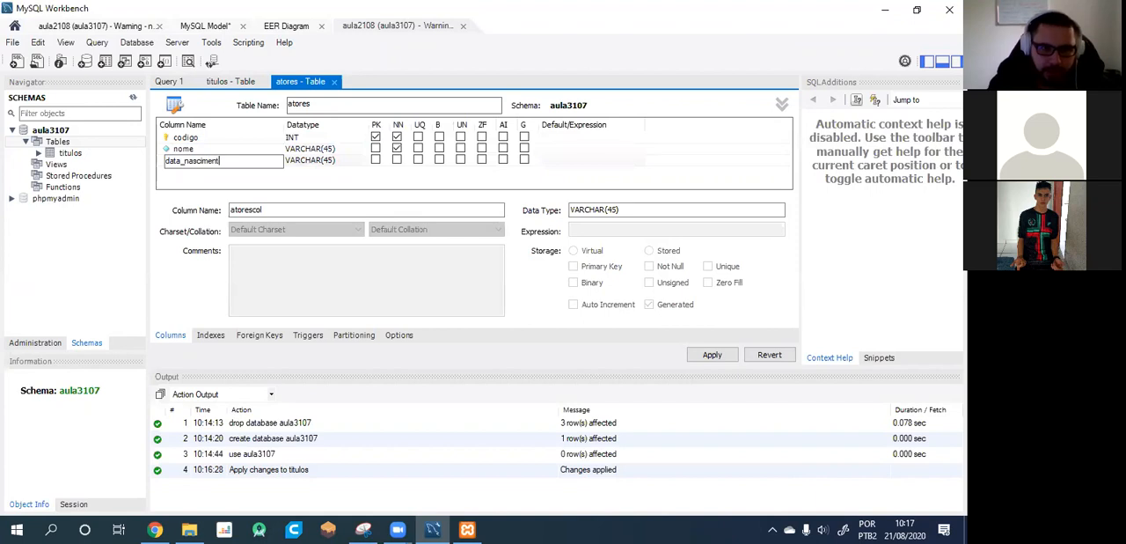
{"action": "left_click", "coordinate": [351, 164]}
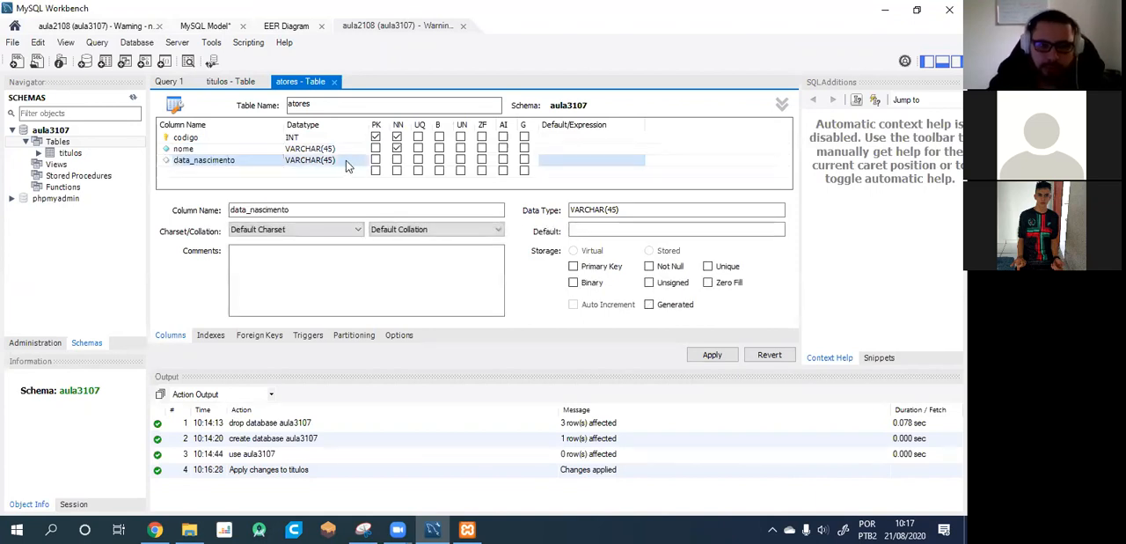
{"action": "left_click", "coordinate": [325, 162]}
{"action": "left_click", "coordinate": [362, 164]}
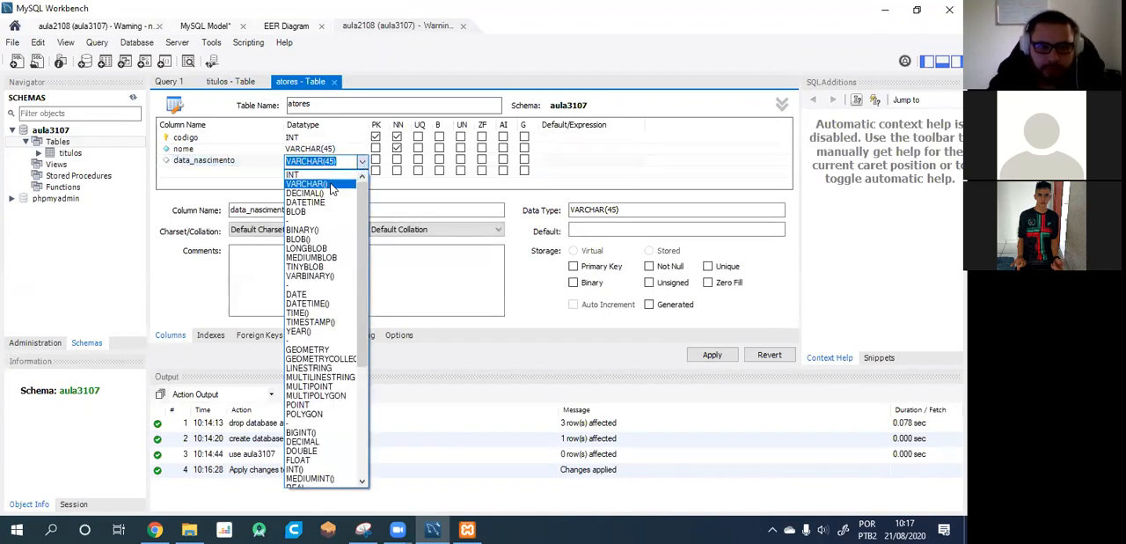
{"action": "left_click", "coordinate": [318, 295]}
{"action": "left_click", "coordinate": [396, 160]}
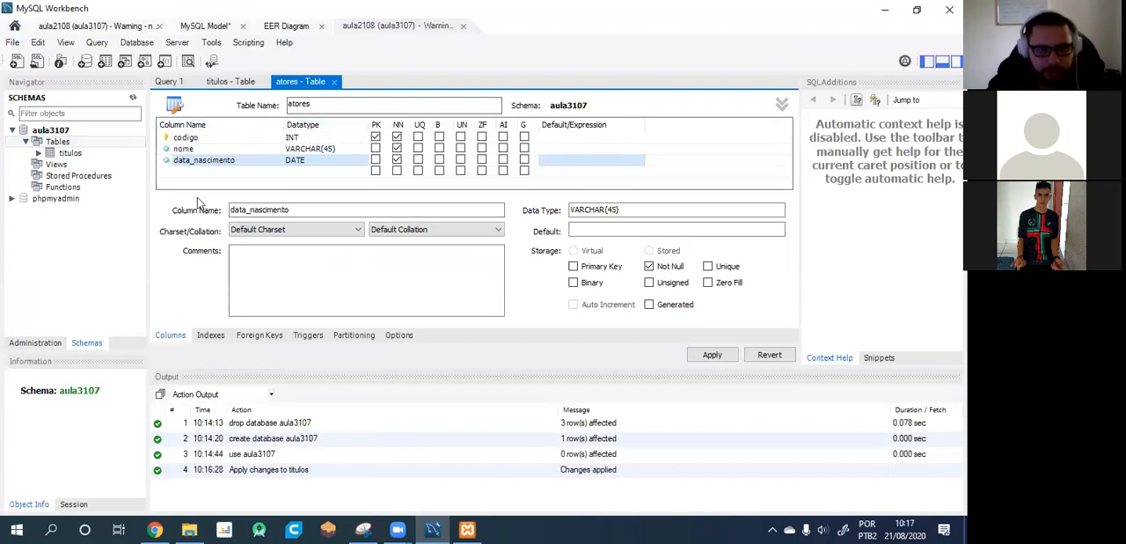
Apply the script that creates atores on the server and close the atores and titulos table editors.
{"action": "left_click", "coordinate": [709, 357]}
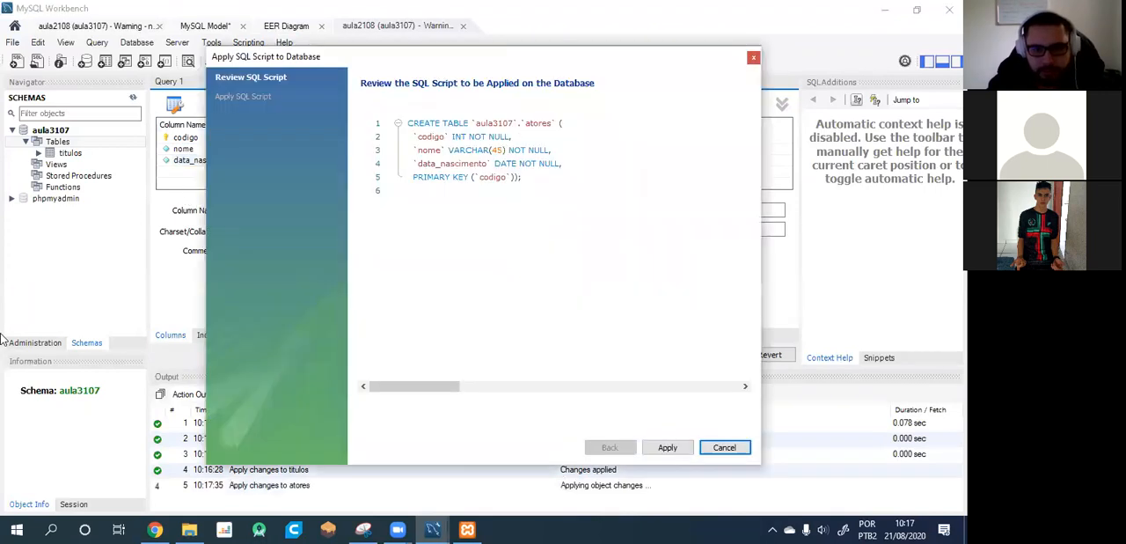
{"action": "left_click", "coordinate": [669, 449]}
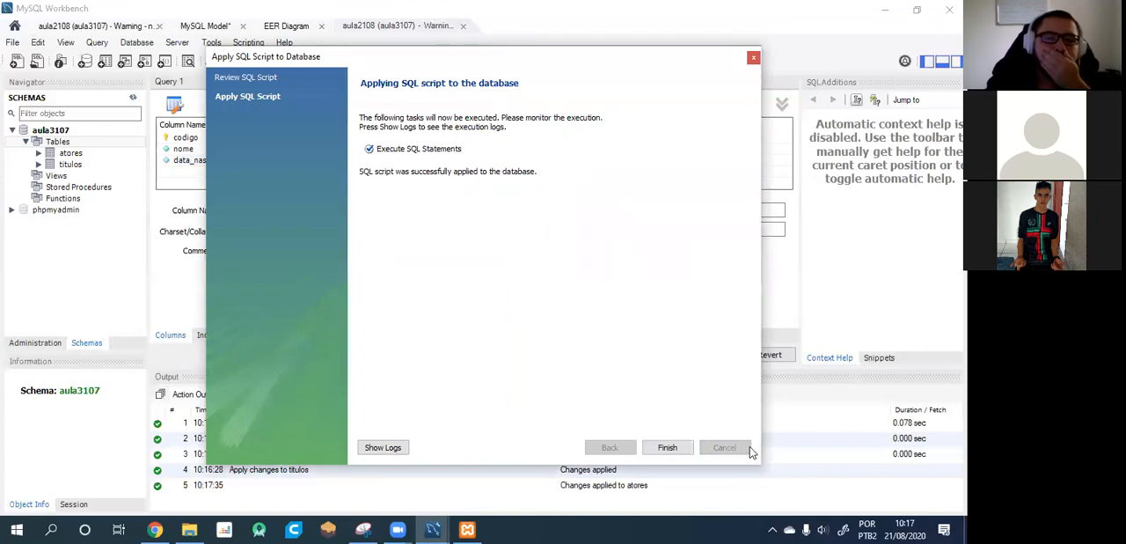
{"action": "left_click", "coordinate": [667, 447]}
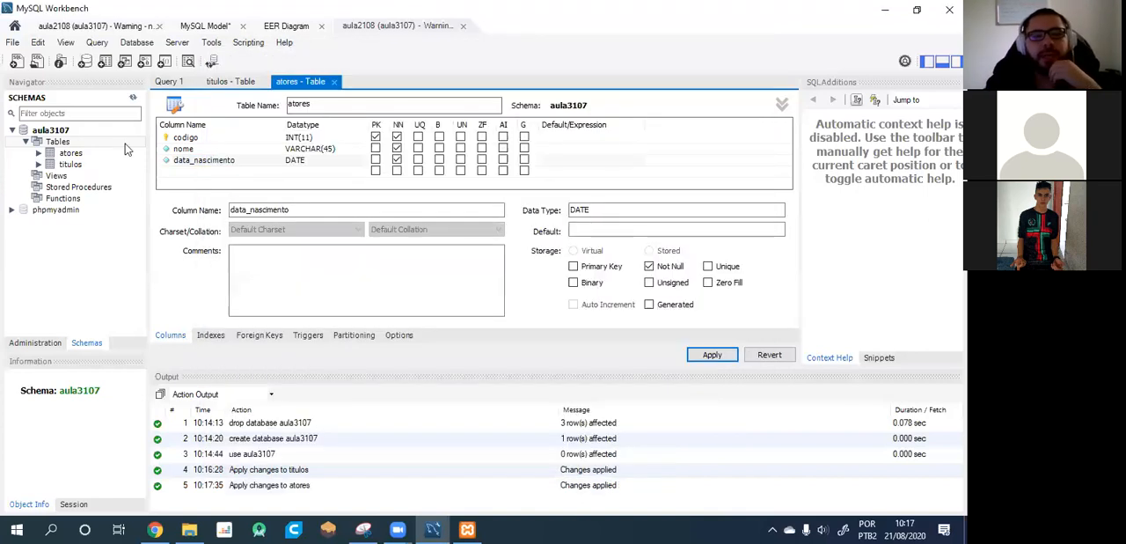
{"action": "left_click", "coordinate": [334, 81]}
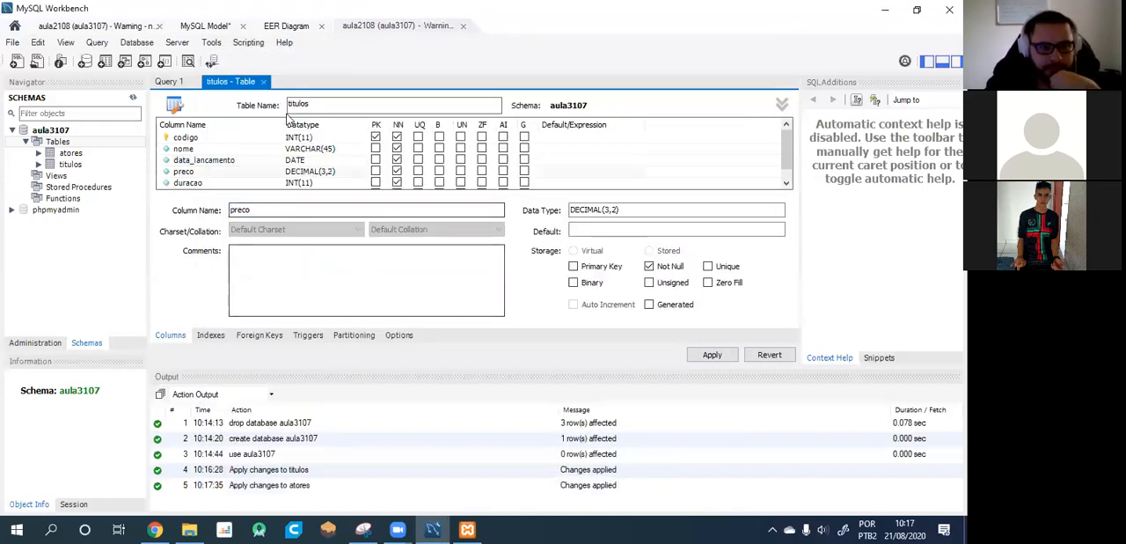
{"action": "left_click", "coordinate": [263, 81]}
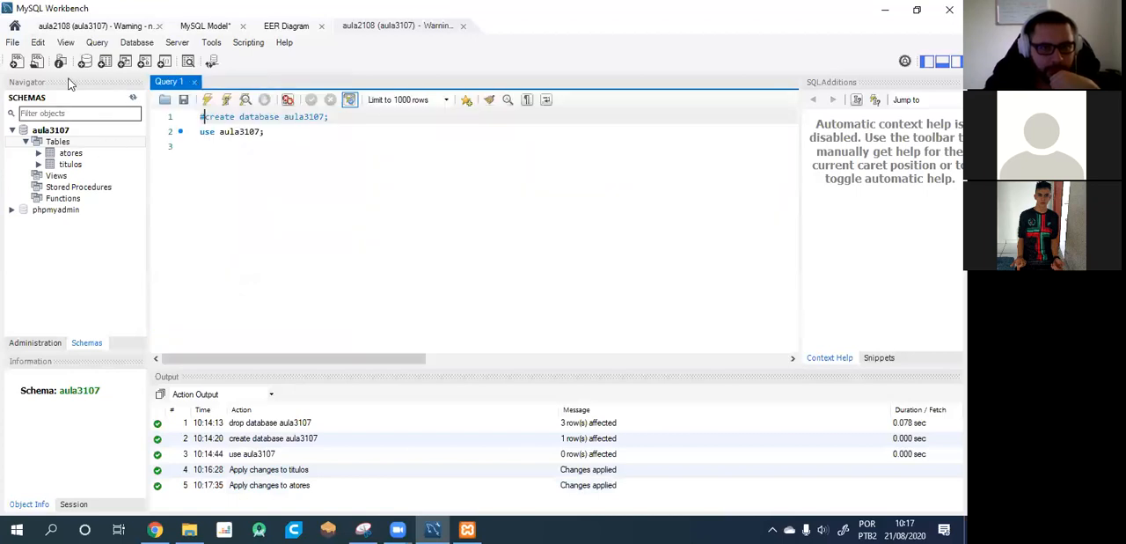
Look through the connection manager and the options for creating and opening models on the home screen.
{"action": "left_click", "coordinate": [15, 26]}
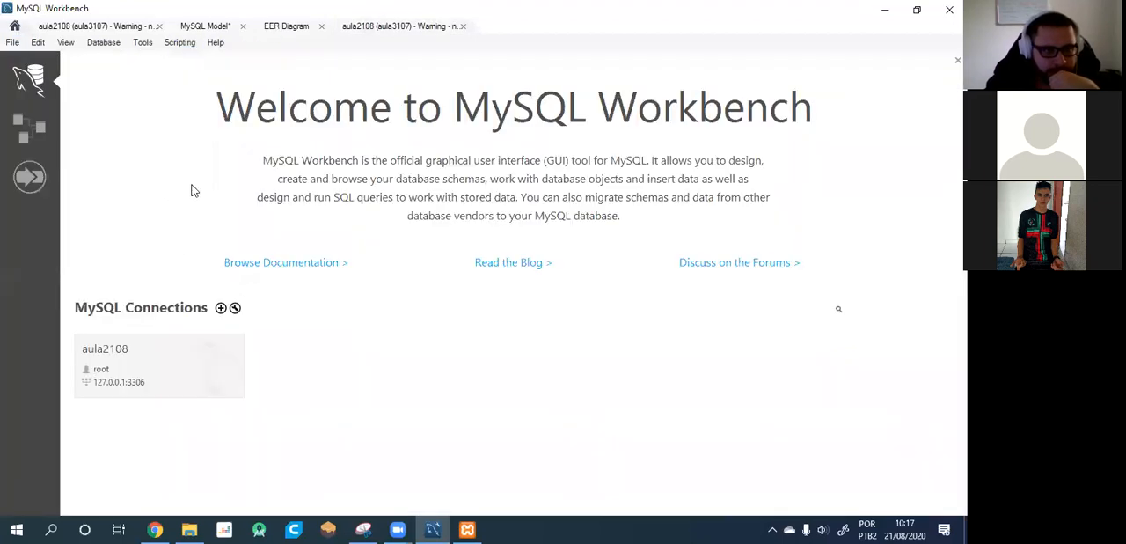
{"action": "left_click", "coordinate": [235, 309]}
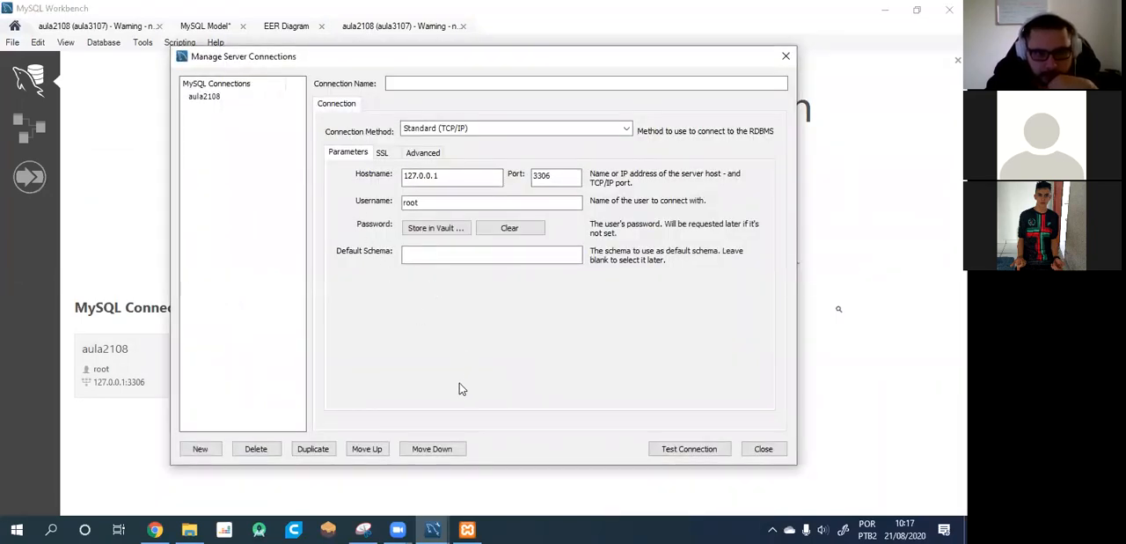
{"action": "left_click", "coordinate": [762, 450]}
{"action": "left_click", "coordinate": [32, 129]}
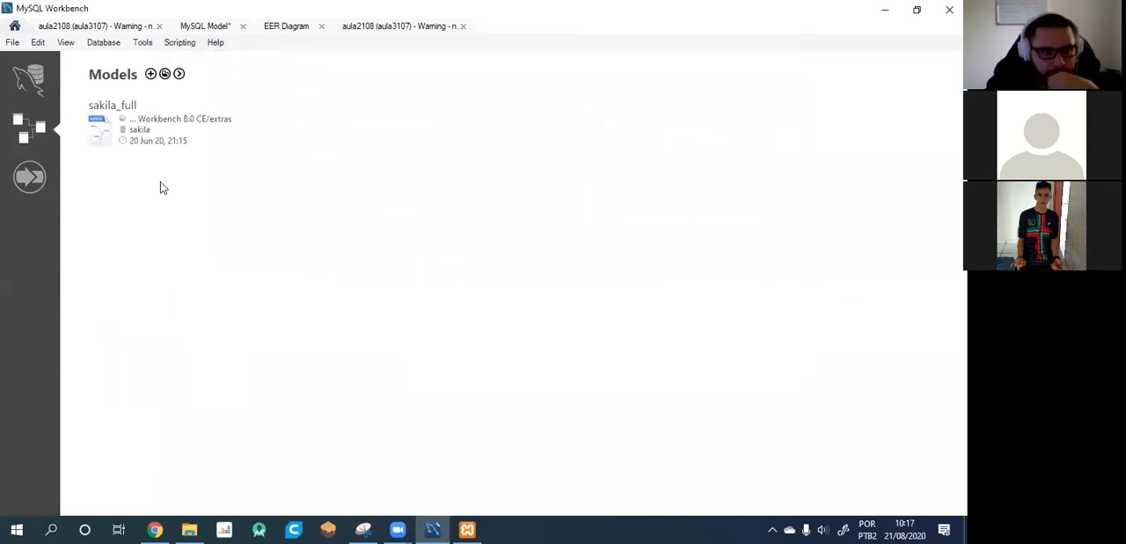
{"action": "left_click", "coordinate": [150, 74]}
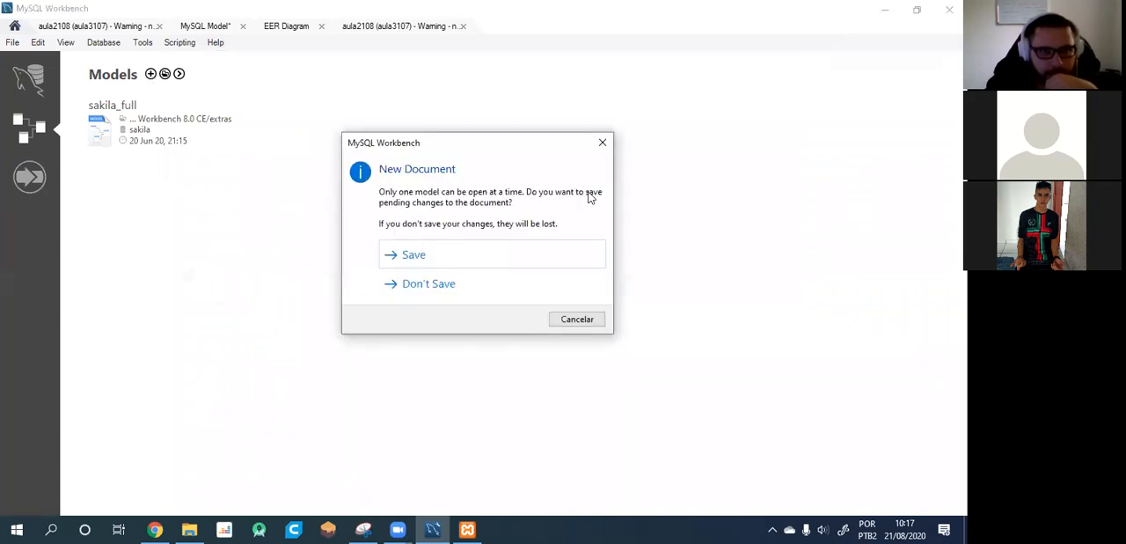
{"action": "left_click", "coordinate": [602, 142]}
{"action": "left_click", "coordinate": [165, 75]}
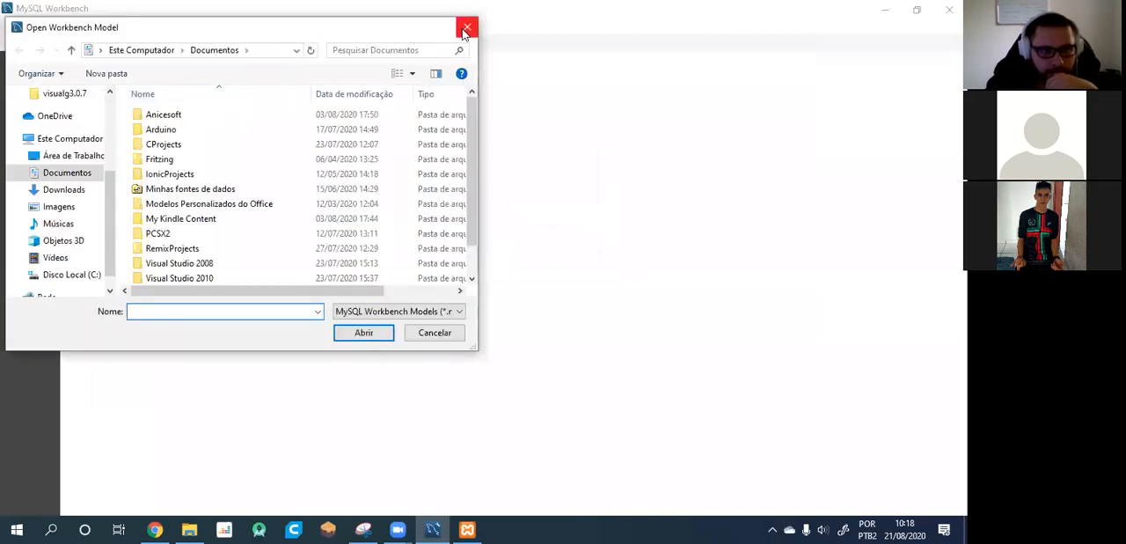
{"action": "left_click", "coordinate": [467, 29]}
{"action": "left_click", "coordinate": [180, 76]}
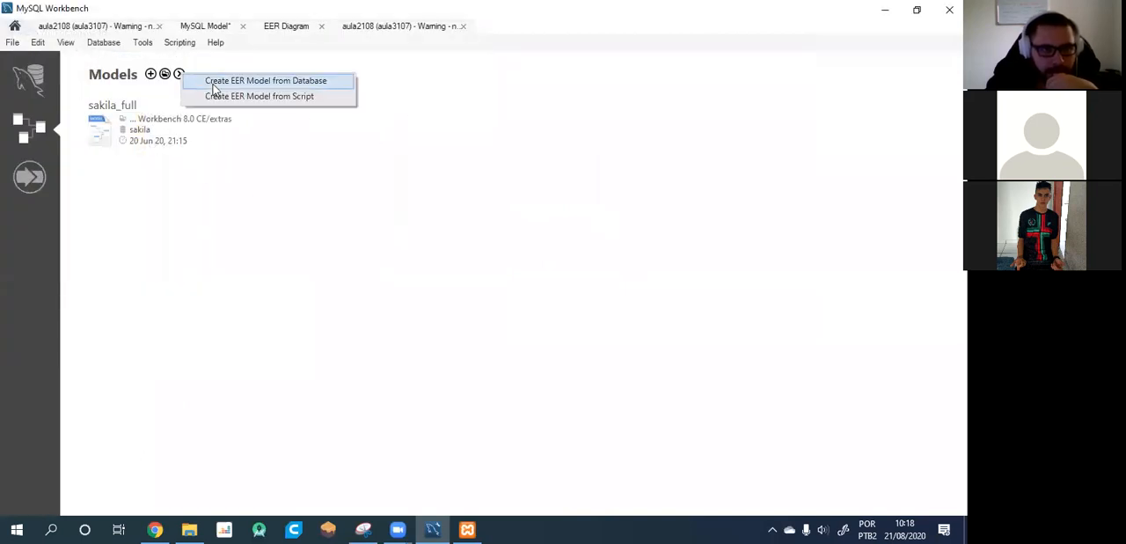
{"action": "left_click", "coordinate": [246, 197]}
{"action": "left_click", "coordinate": [26, 84]}
{"action": "left_click", "coordinate": [29, 127]}
Start creating an EER model from an existing database, saving the open model as test.
{"action": "left_click", "coordinate": [180, 76]}
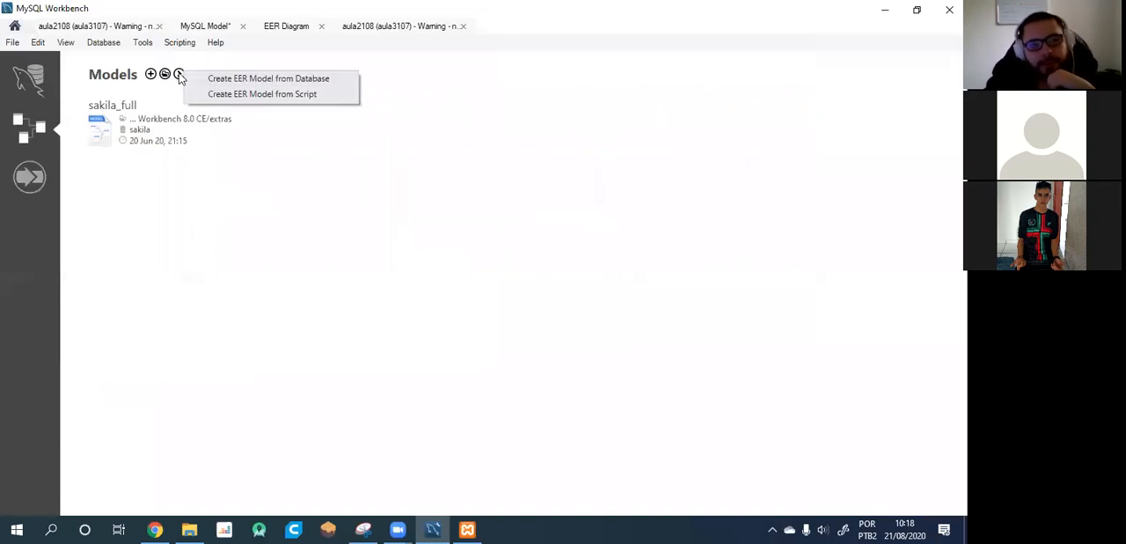
{"action": "left_click", "coordinate": [283, 83]}
{"action": "left_click", "coordinate": [440, 260]}
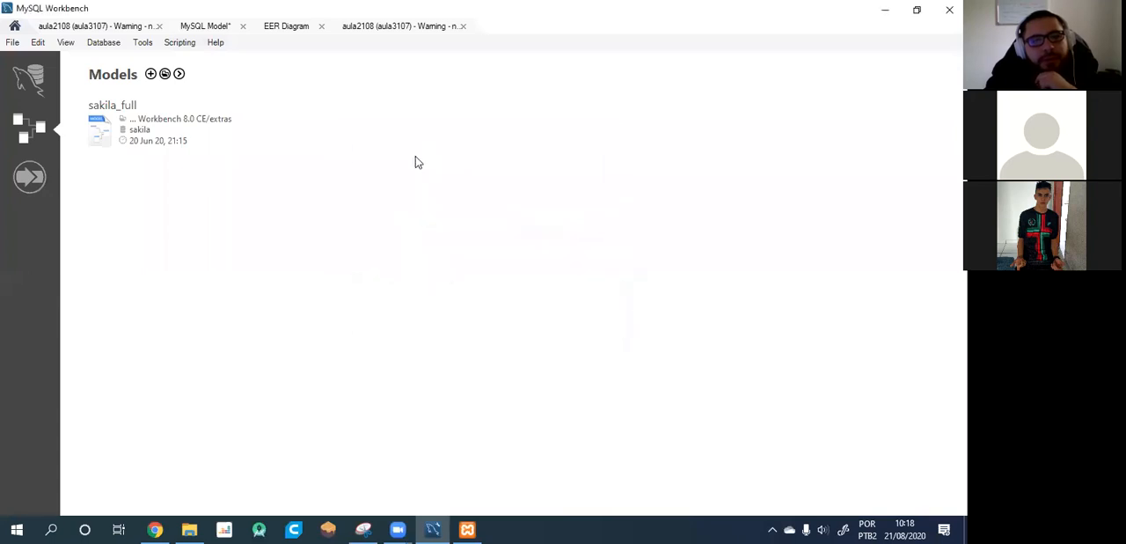
{"action": "type", "text": "test"}
{"action": "key", "text": "Return"}
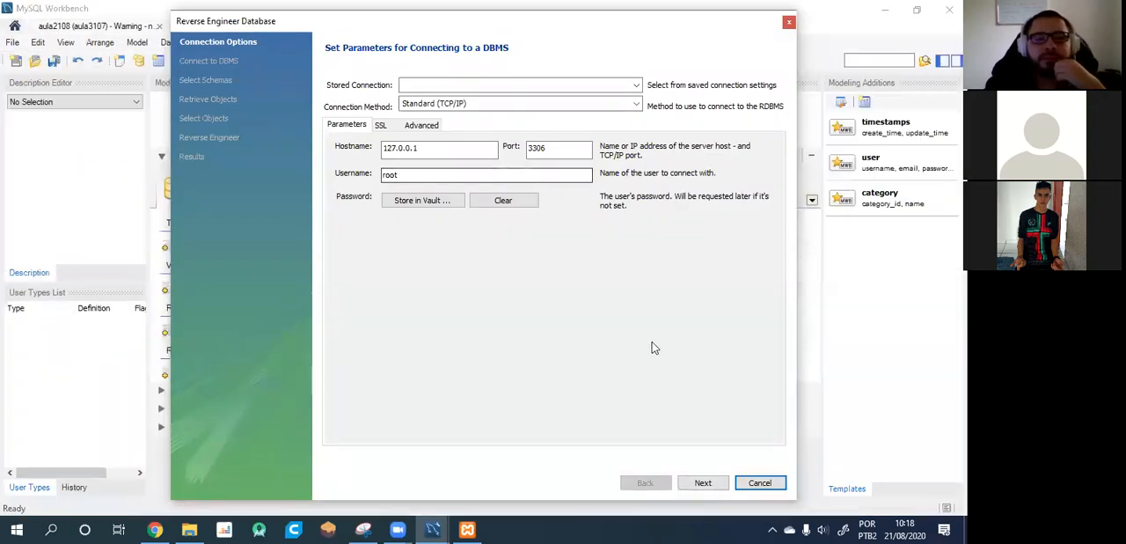
Reverse engineer the aula3107 schema over the root connection to 127.0.0.1, importing its table objects and placing them on a diagram.
{"action": "left_click", "coordinate": [703, 482]}
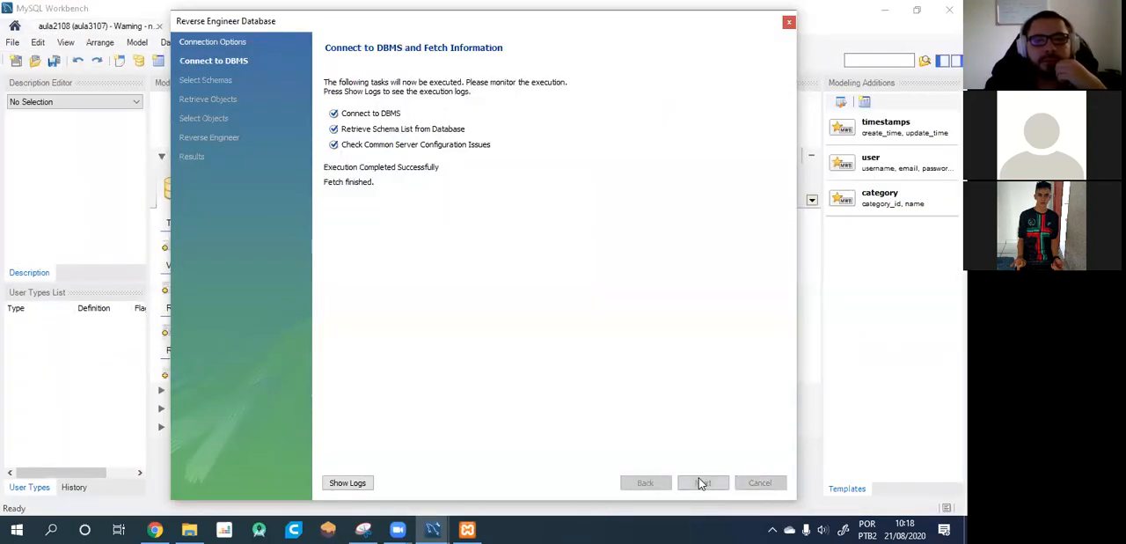
{"action": "left_click", "coordinate": [703, 482]}
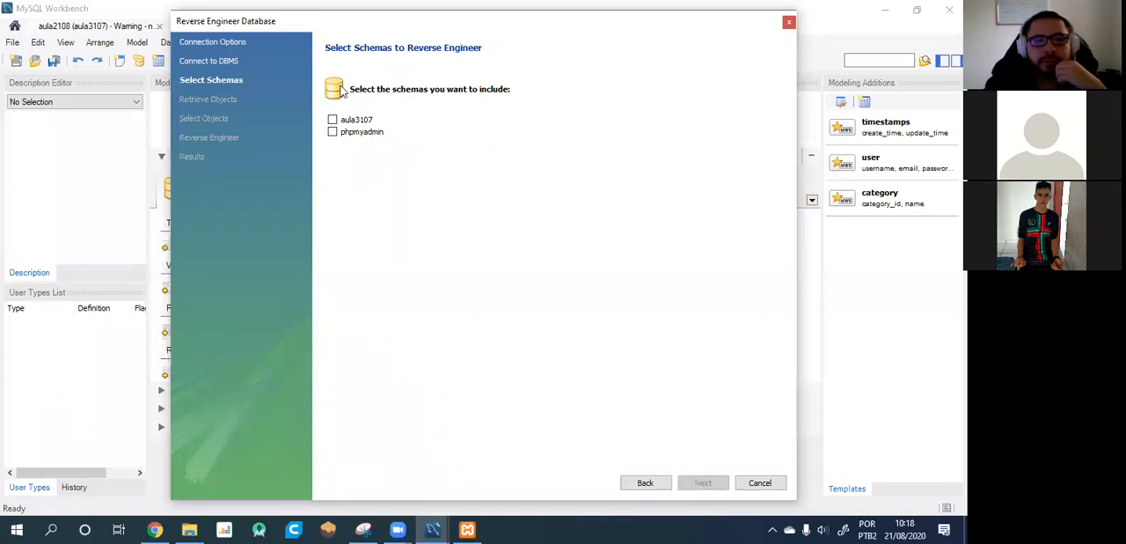
{"action": "left_click", "coordinate": [332, 120]}
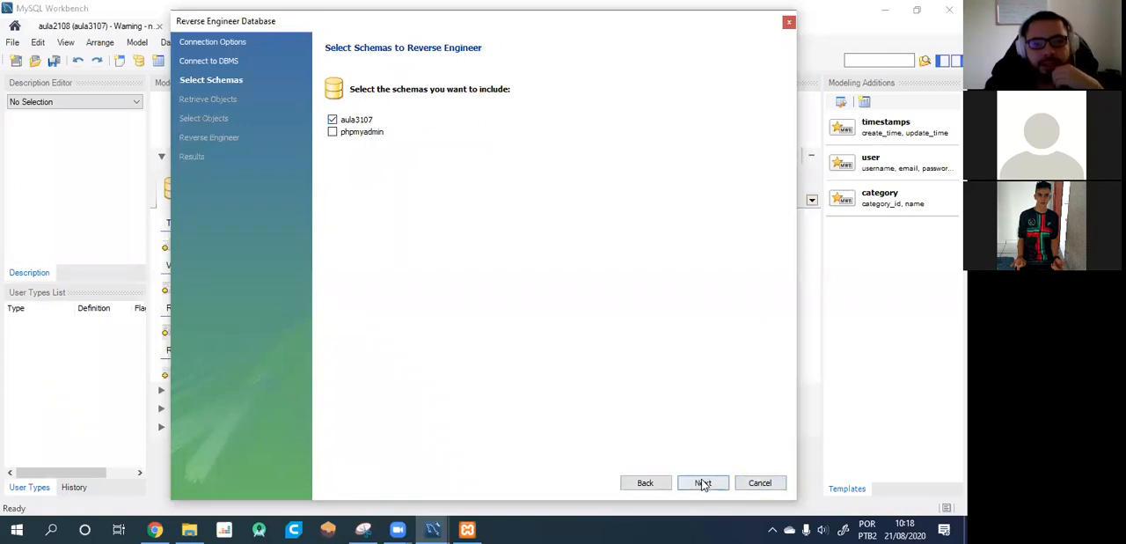
{"action": "left_click", "coordinate": [703, 482]}
{"action": "left_click", "coordinate": [703, 483]}
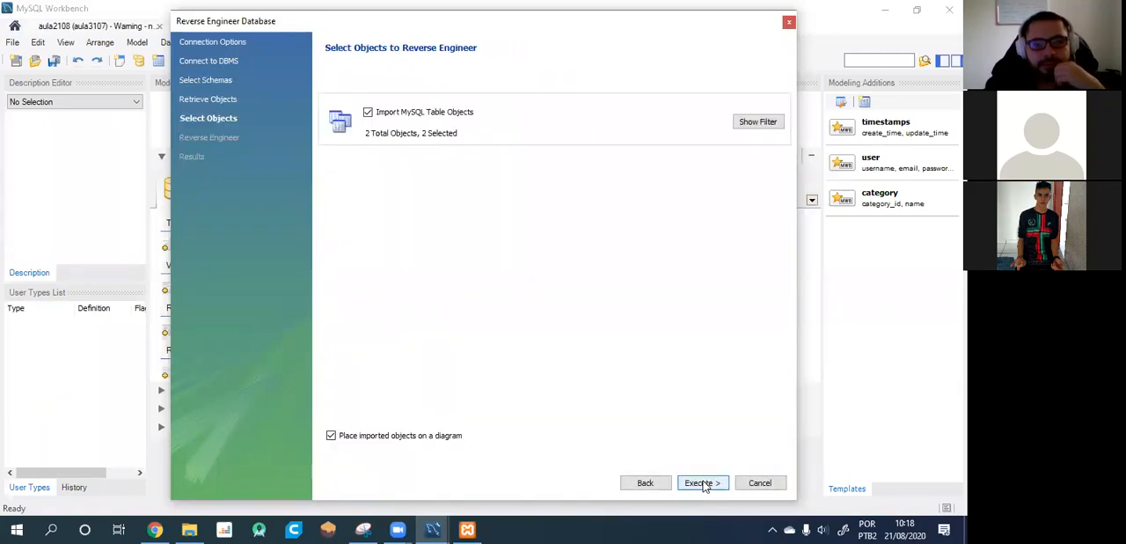
{"action": "left_click", "coordinate": [703, 482]}
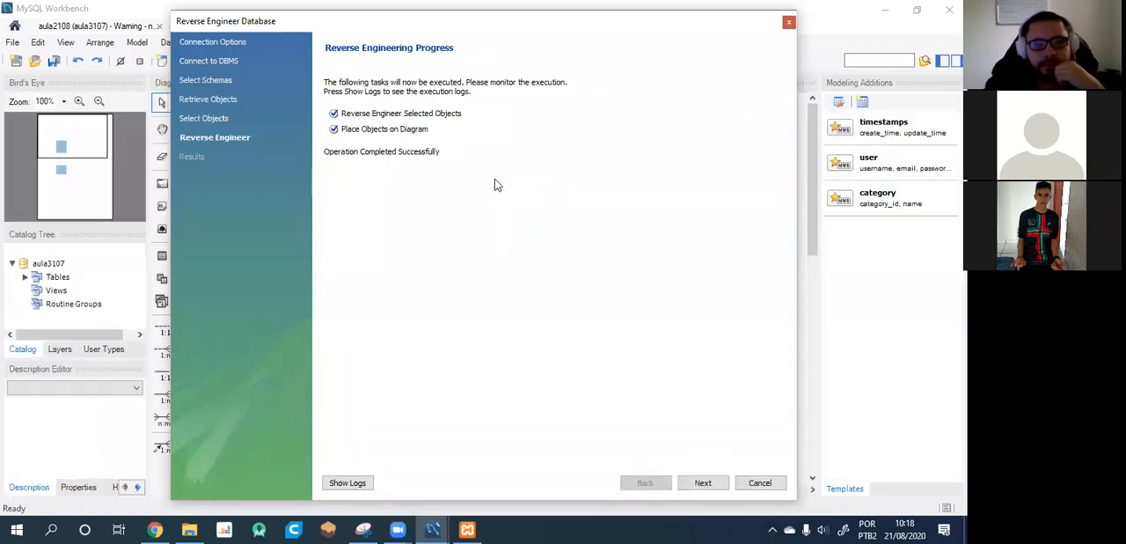
{"action": "left_click", "coordinate": [703, 483]}
{"action": "left_click", "coordinate": [703, 482]}
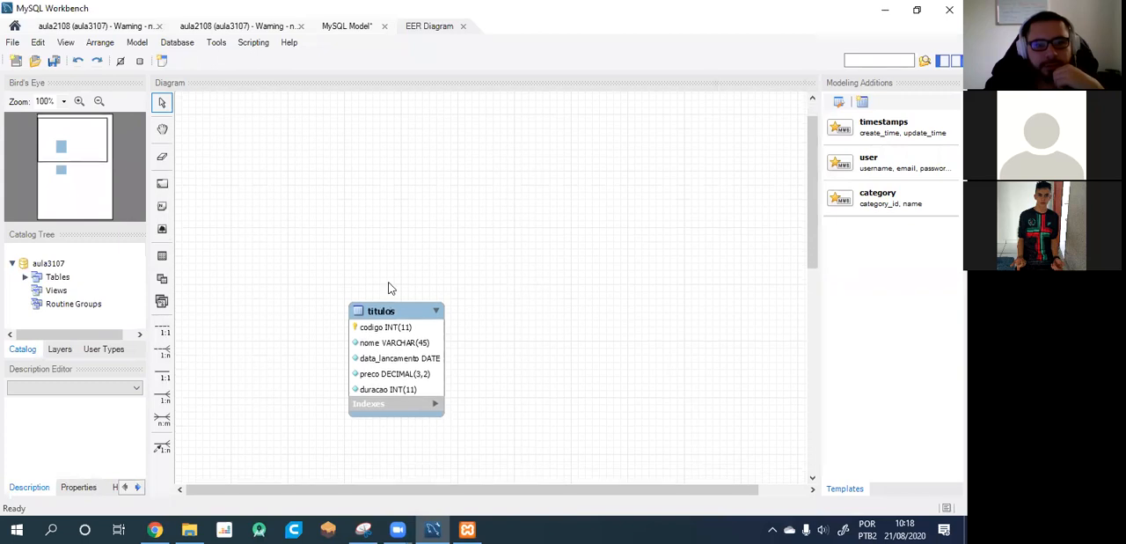
Arrange the atores and titulos tables side by side in the upper part of the EER diagram, with atores left of titulos.
{"action": "left_click_drag", "start_coordinate": [397, 322], "coordinate": [564, 170]}
{"action": "scroll", "coordinate": [264, 291], "scroll_direction": "down", "scroll_amount": 4}
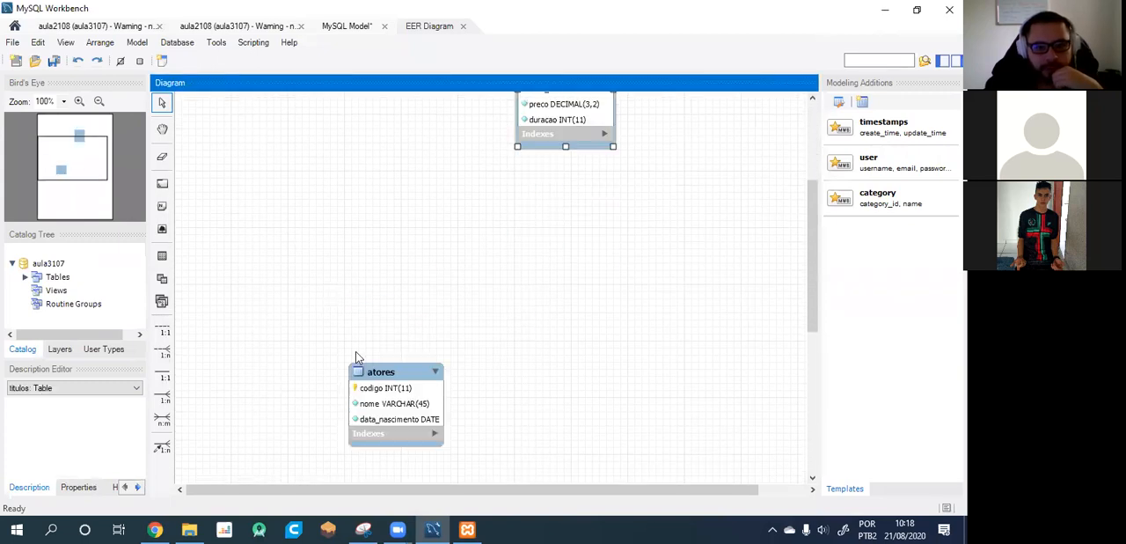
{"action": "left_click_drag", "start_coordinate": [399, 370], "coordinate": [411, 127]}
{"action": "scroll", "coordinate": [429, 225], "scroll_direction": "up", "scroll_amount": 2}
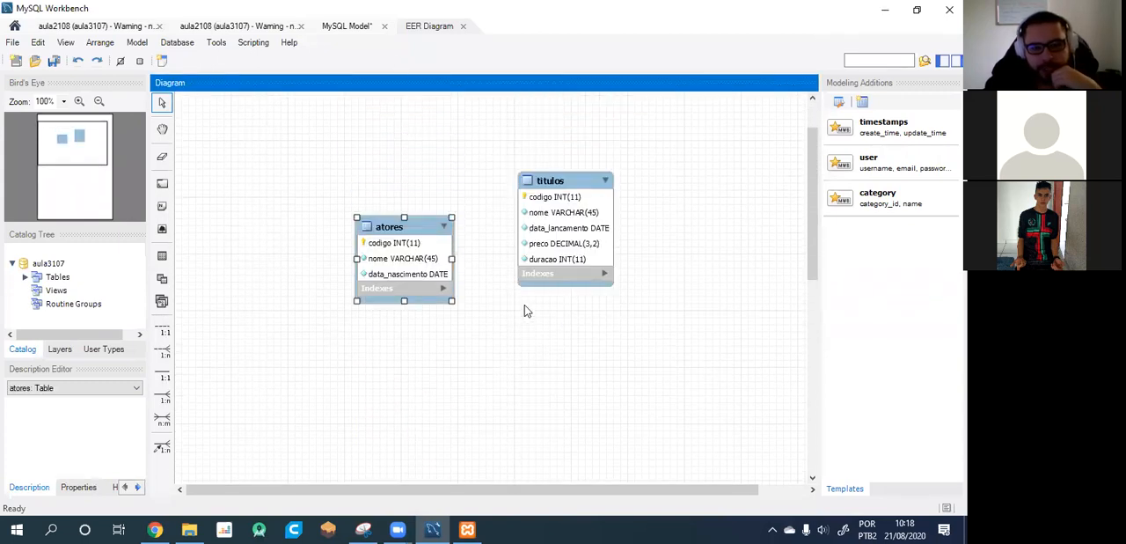
{"action": "left_click_drag", "start_coordinate": [433, 225], "coordinate": [437, 201]}
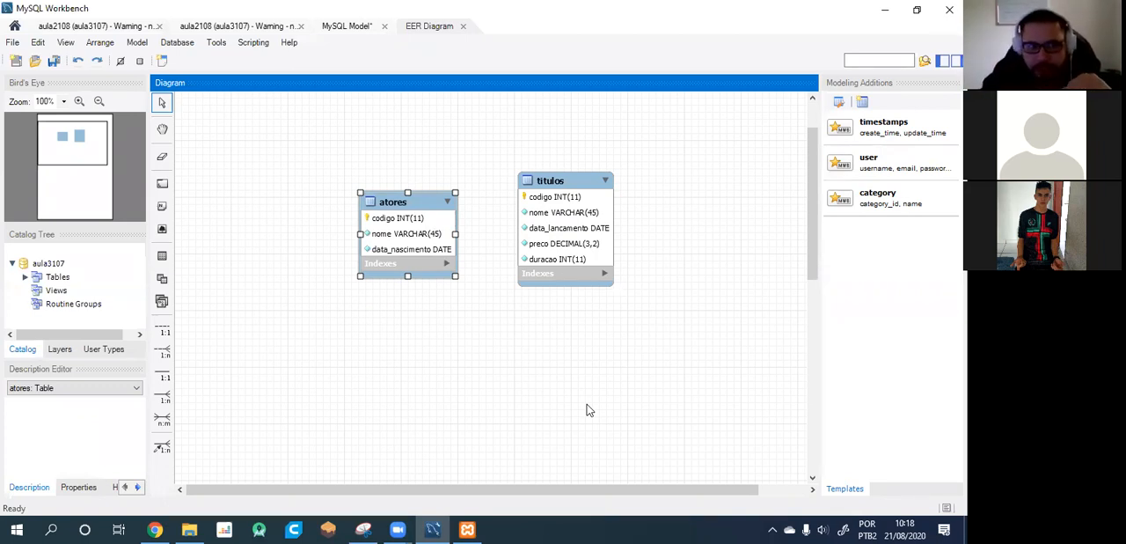
Open the aula2108 connection and expand the aula3107 schema down to the contents of the atores and titulos tables.
{"action": "left_click", "coordinate": [15, 26]}
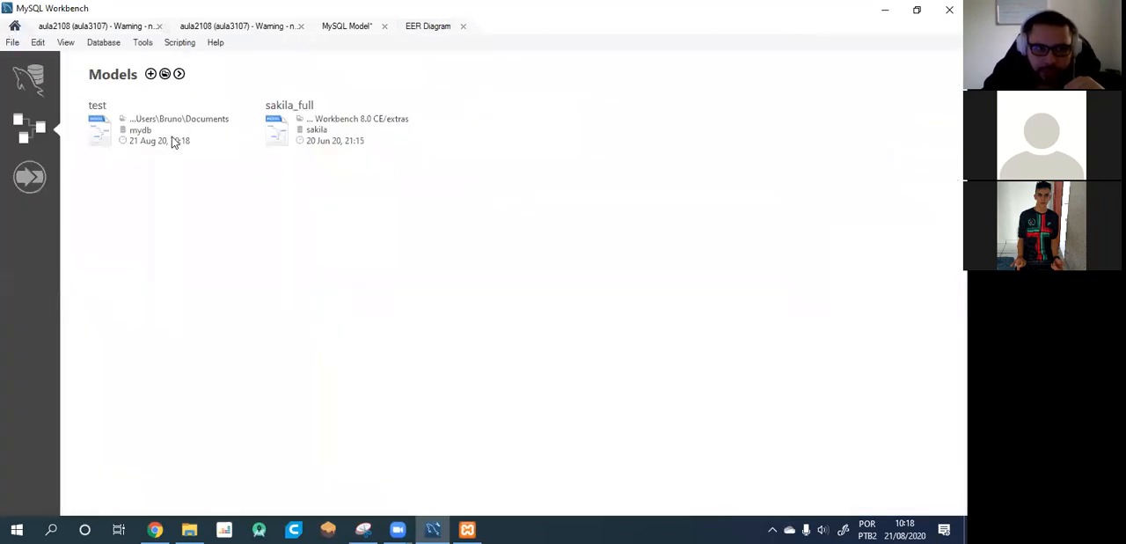
{"action": "left_click", "coordinate": [24, 83]}
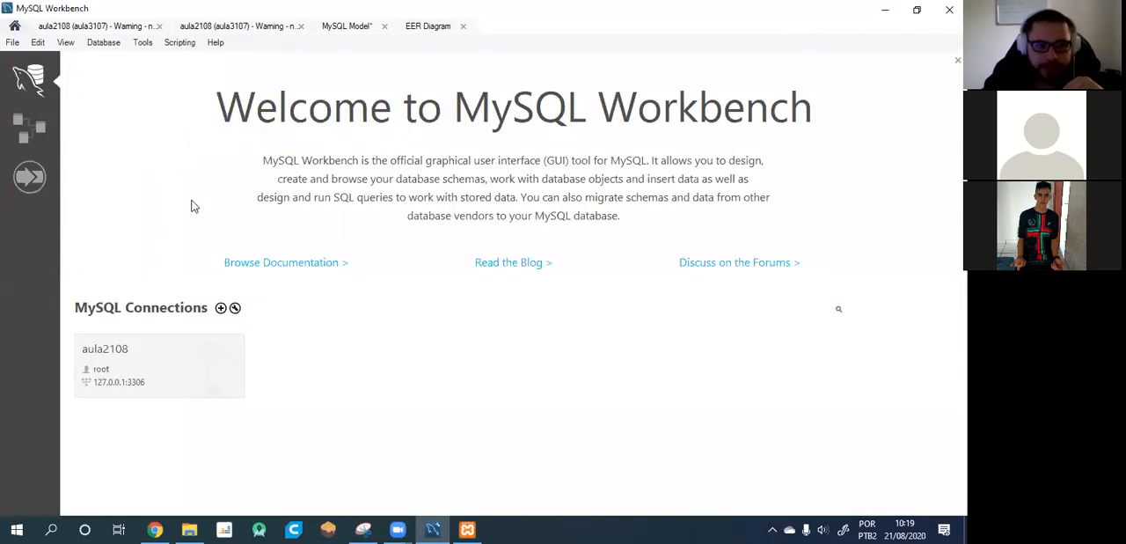
{"action": "left_click", "coordinate": [129, 377]}
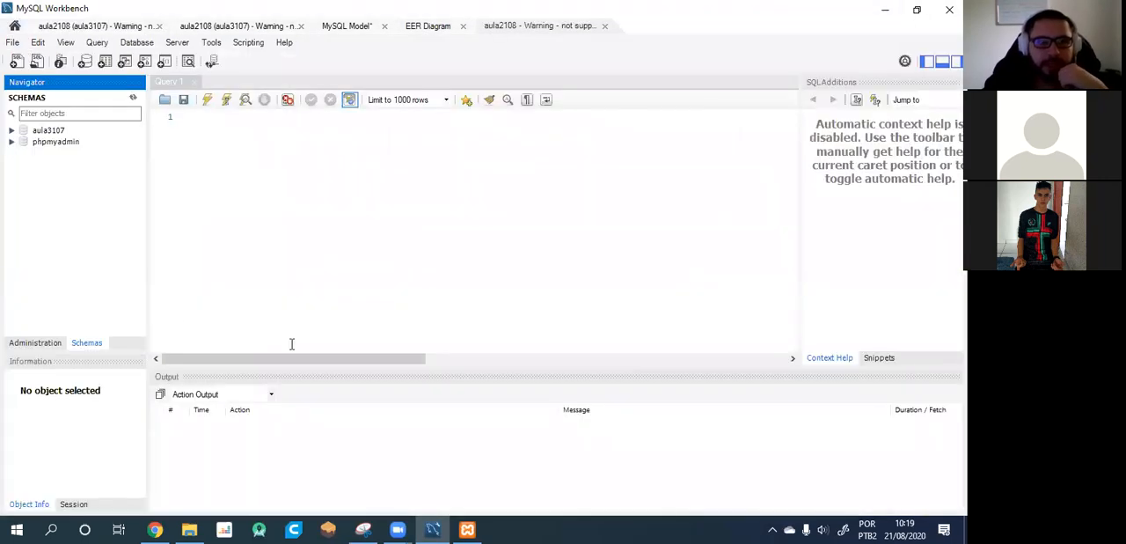
{"action": "left_click", "coordinate": [12, 129]}
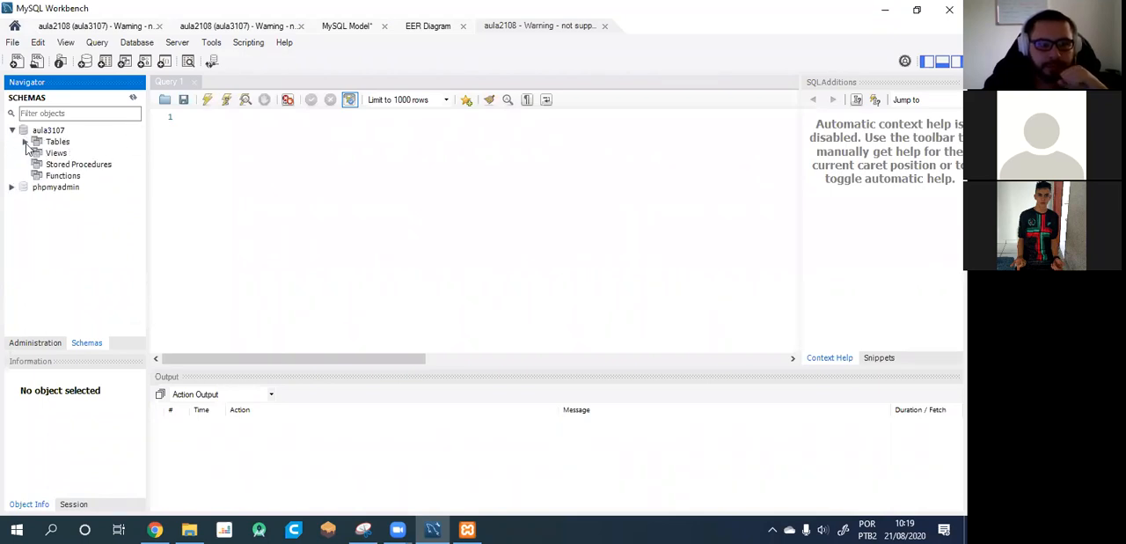
{"action": "left_click", "coordinate": [26, 141]}
{"action": "left_click", "coordinate": [39, 152]}
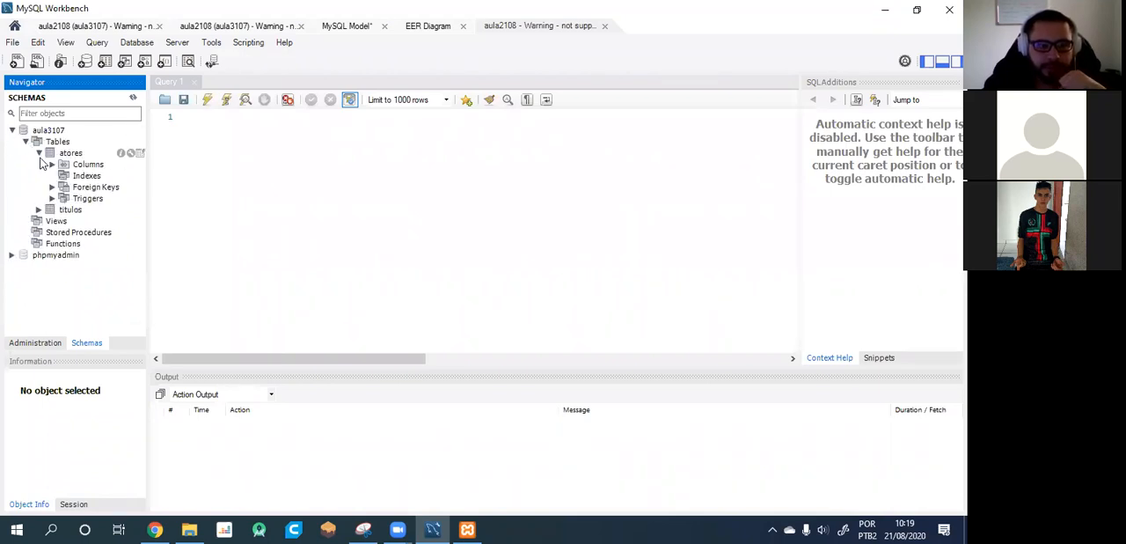
{"action": "left_click", "coordinate": [37, 214]}
{"action": "left_click", "coordinate": [37, 210]}
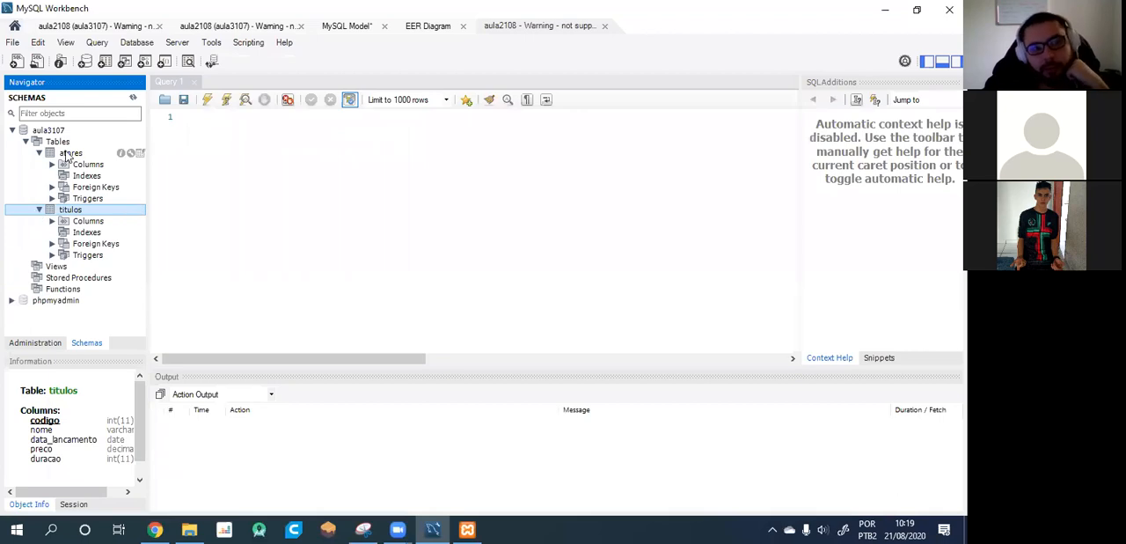
Examine the column definitions and foreign key settings of the atores table, and close its editor without changes.
{"action": "right_click", "coordinate": [66, 154]}
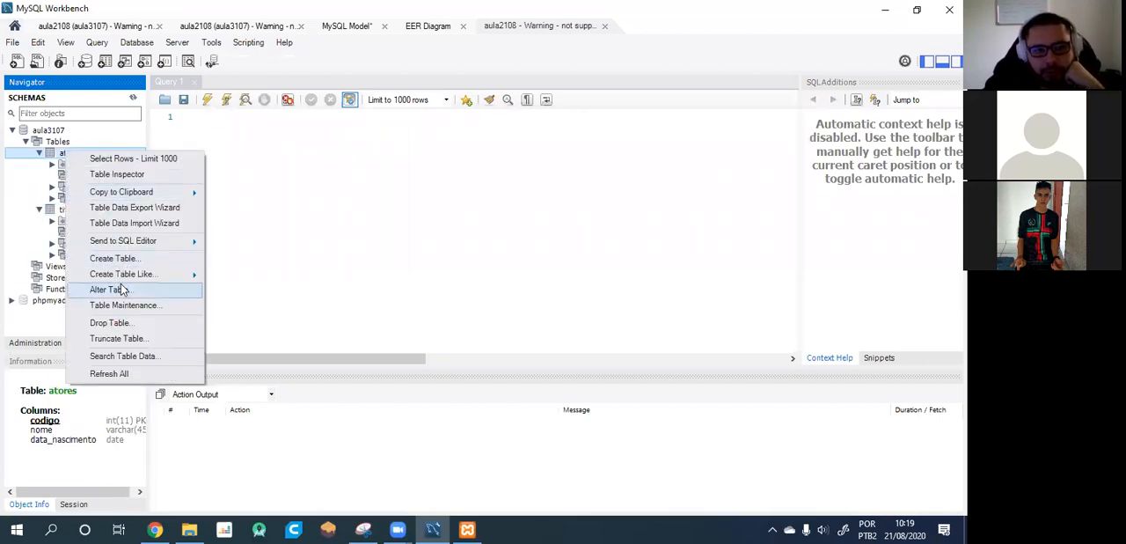
{"action": "left_click", "coordinate": [106, 289]}
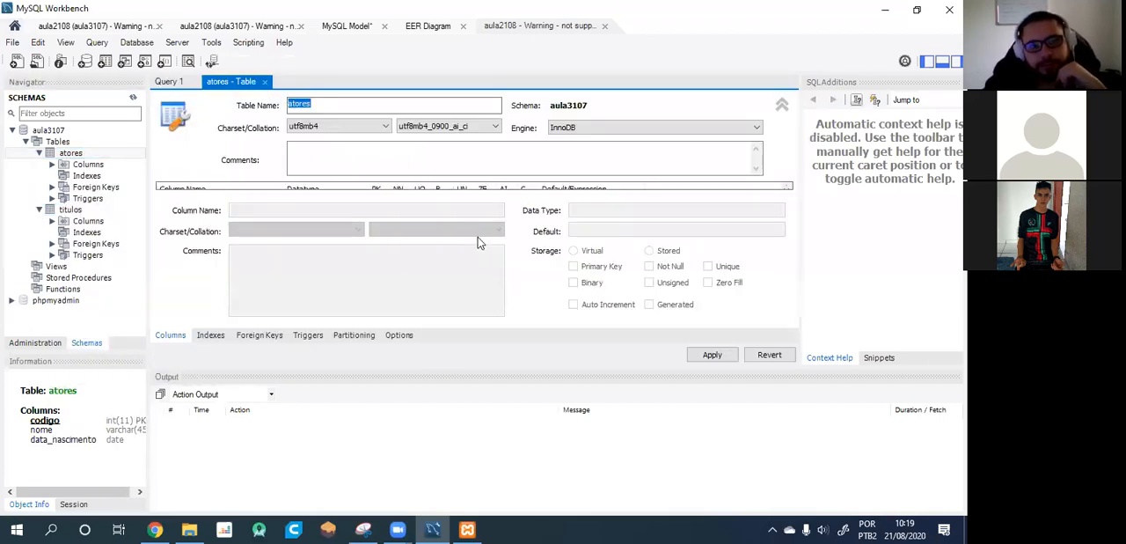
{"action": "left_click", "coordinate": [782, 105]}
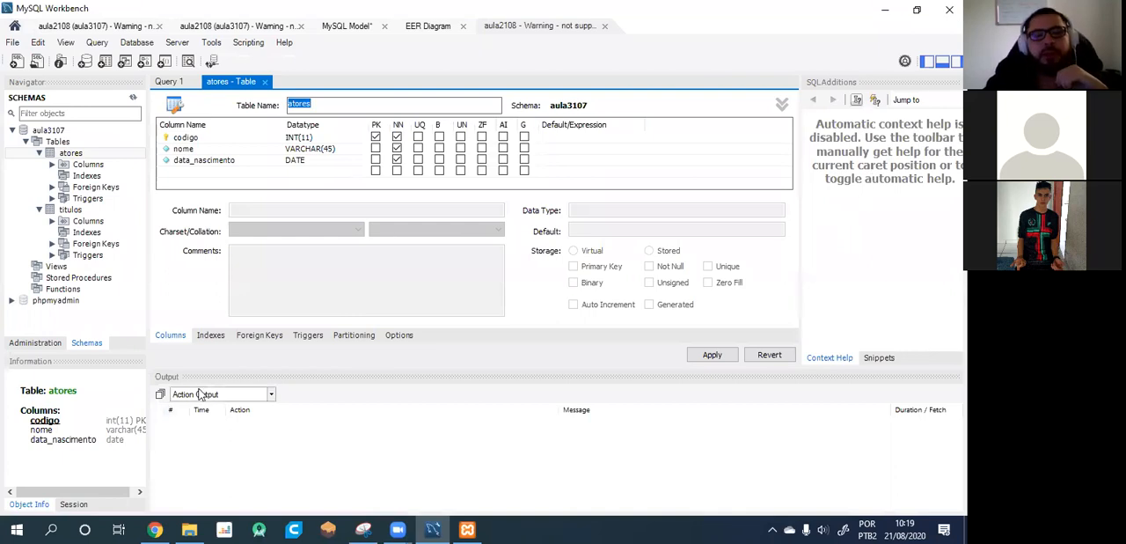
{"action": "left_click", "coordinate": [257, 337]}
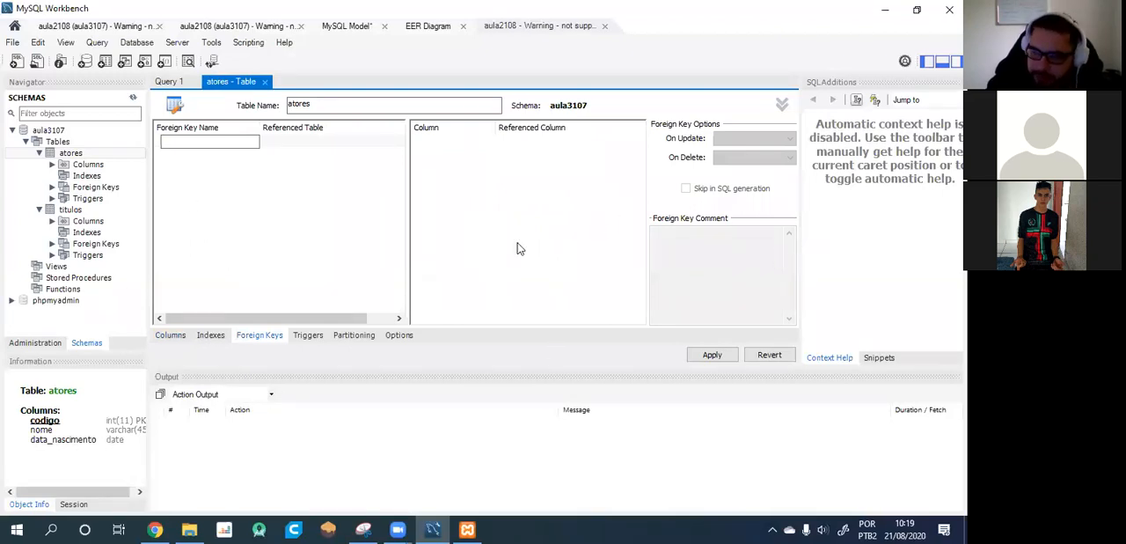
{"action": "left_click", "coordinate": [203, 146]}
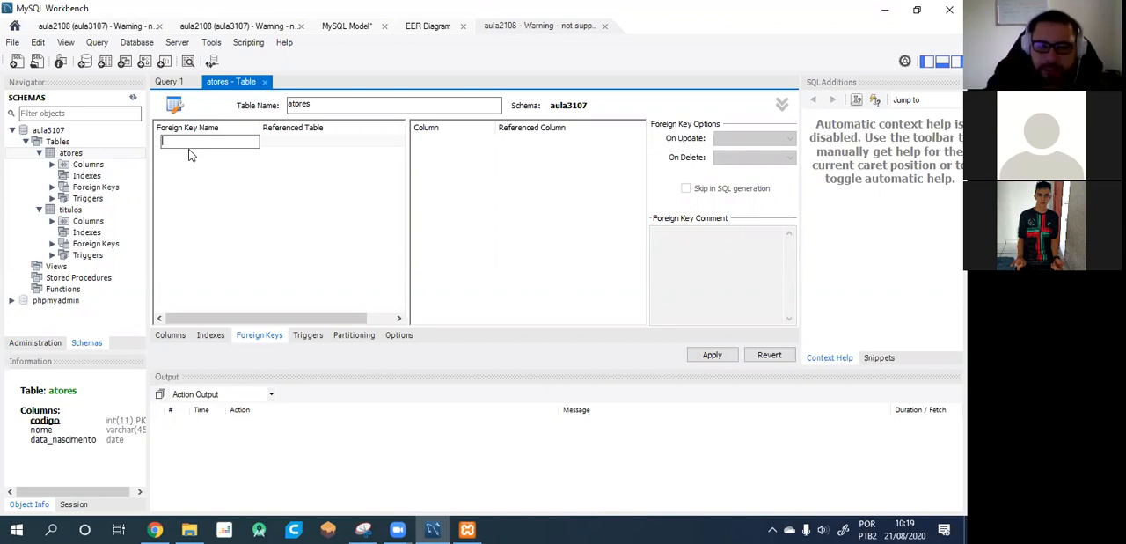
{"action": "left_click", "coordinate": [265, 81]}
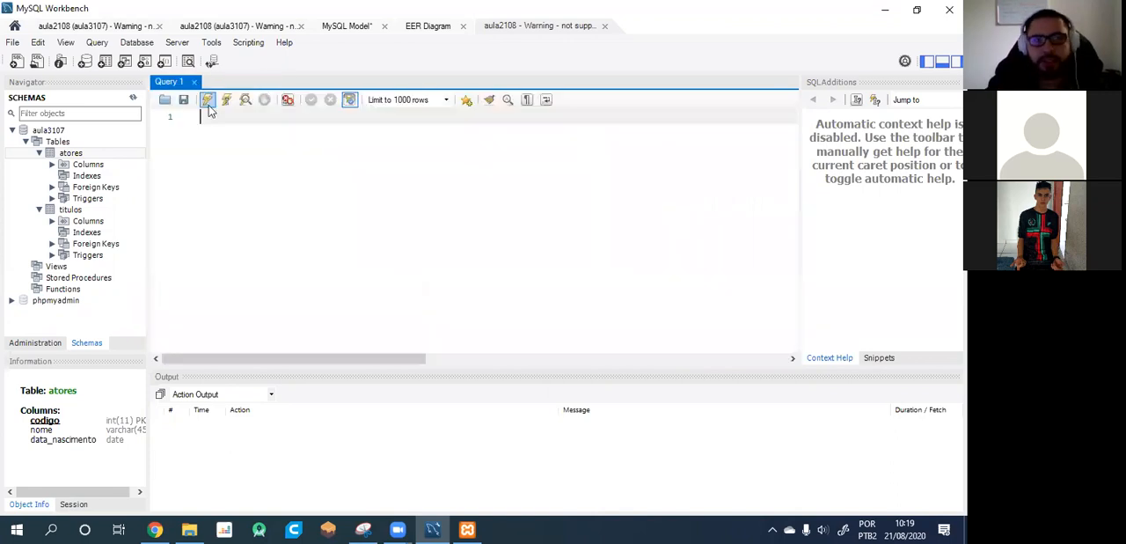
Start a new table in aula3107 named titulo_ator with the armscii8 character set.
{"action": "right_click", "coordinate": [59, 142]}
{"action": "left_click", "coordinate": [89, 151]}
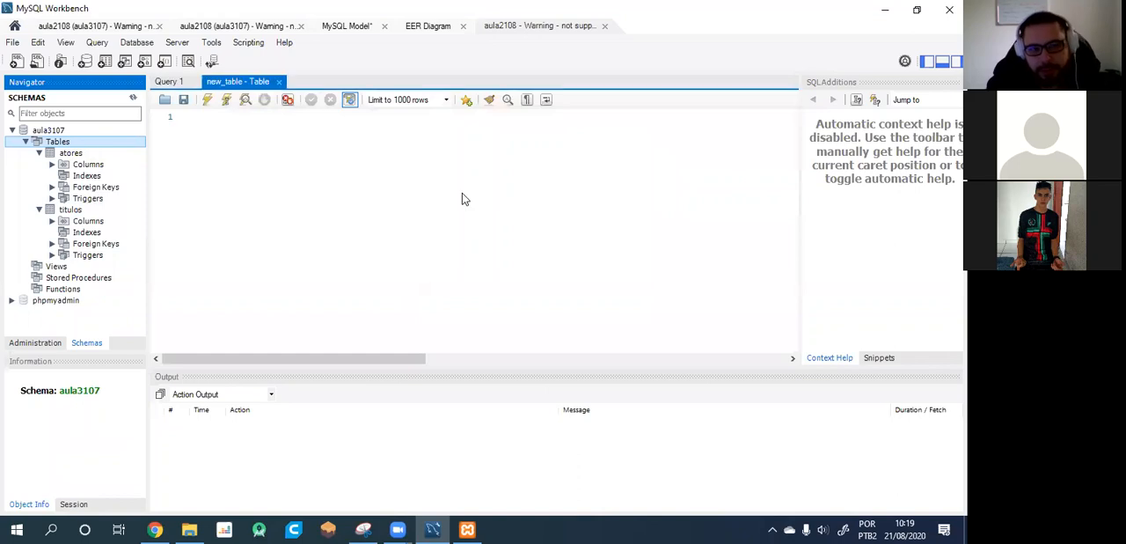
{"action": "type", "text": "atores"}
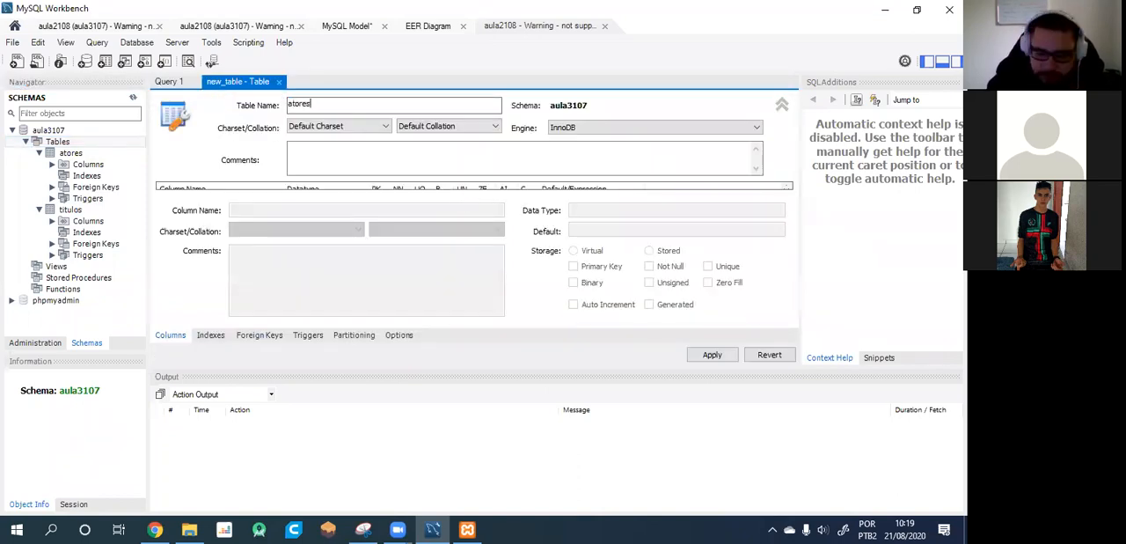
{"action": "key", "text": "BackSpace"}
{"action": "key", "text": "BackSpace"}
{"action": "key", "text": "BackSpace"}
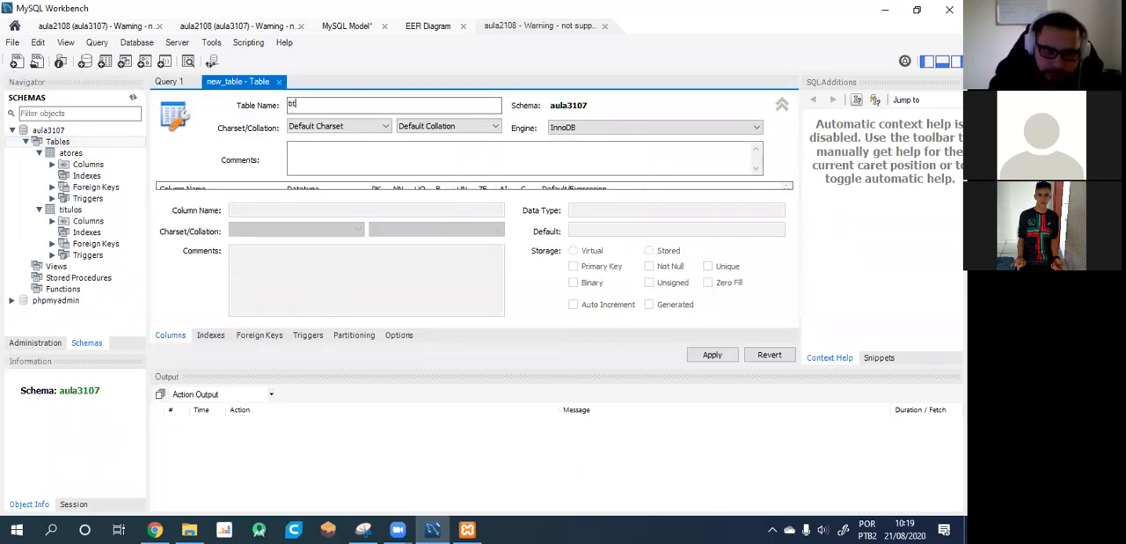
{"action": "type", "text": "titulo_ao"}
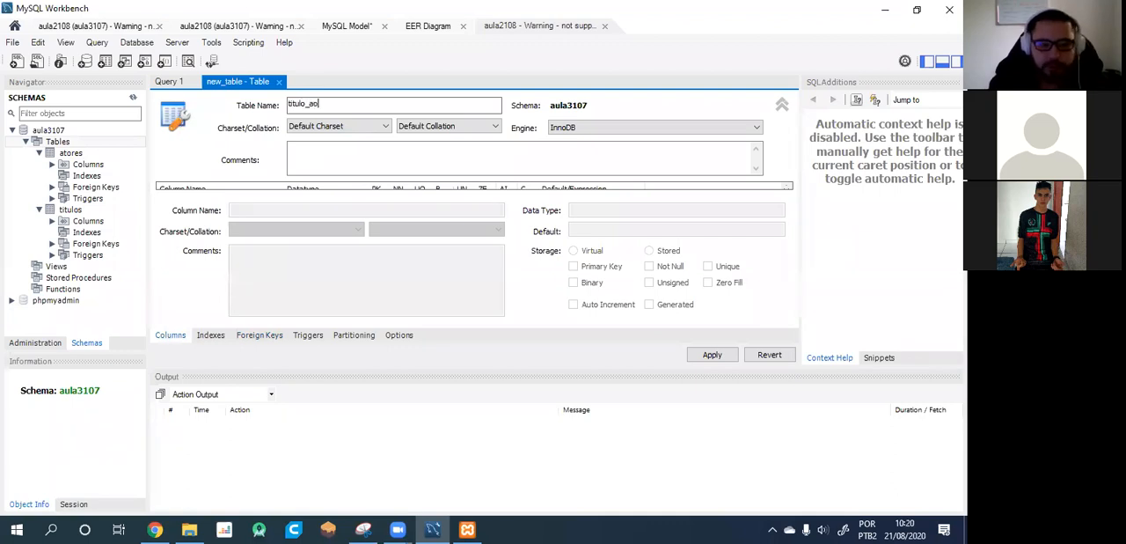
{"action": "scroll", "coordinate": [384, 129], "scroll_direction": "down", "scroll_amount": 1}
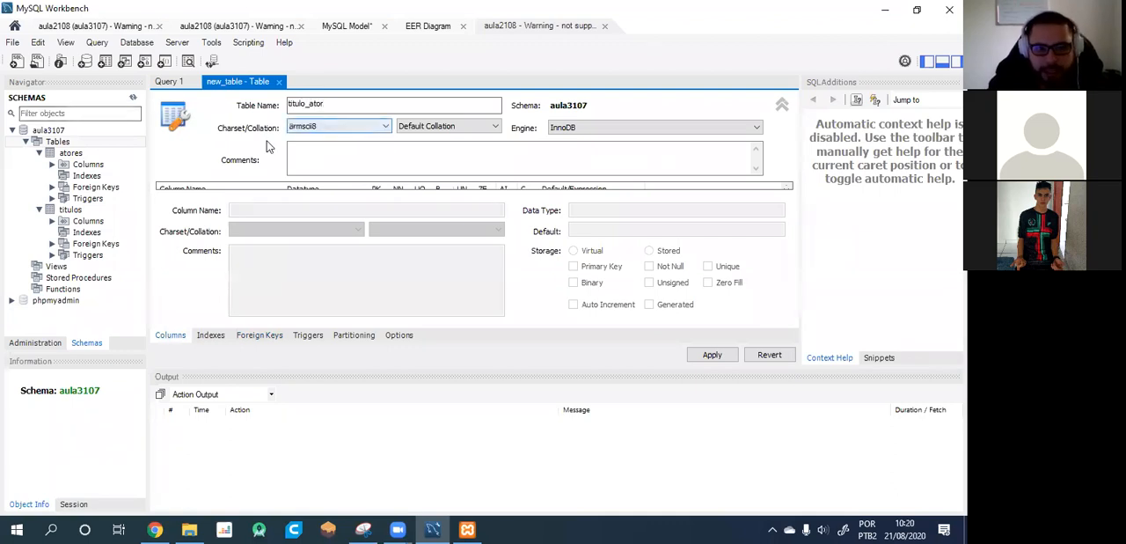
Try to apply the creation script for titulo_ator without any columns.
{"action": "left_click", "coordinate": [712, 355]}
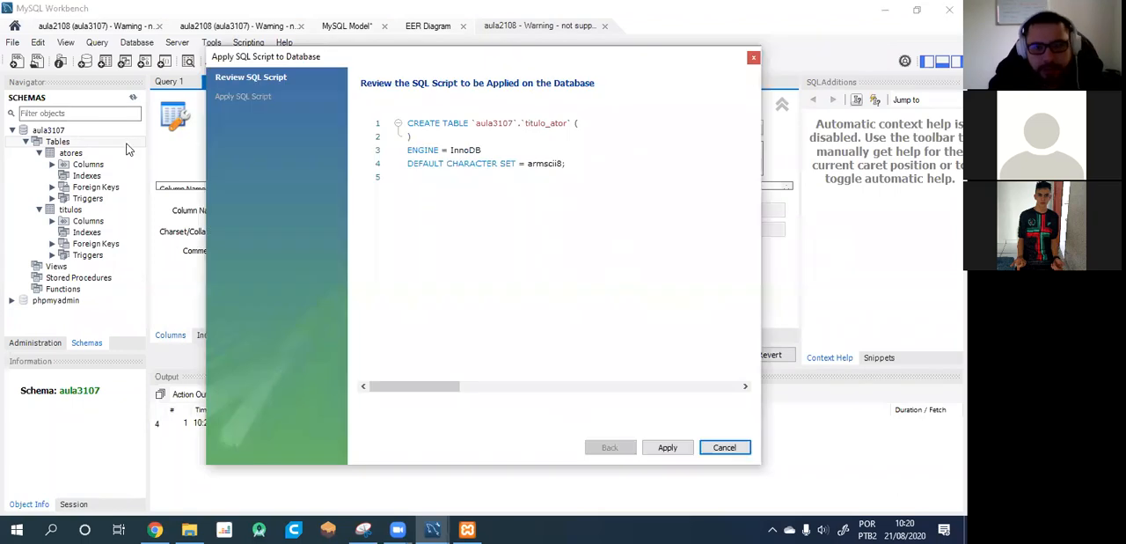
{"action": "left_click", "coordinate": [670, 449]}
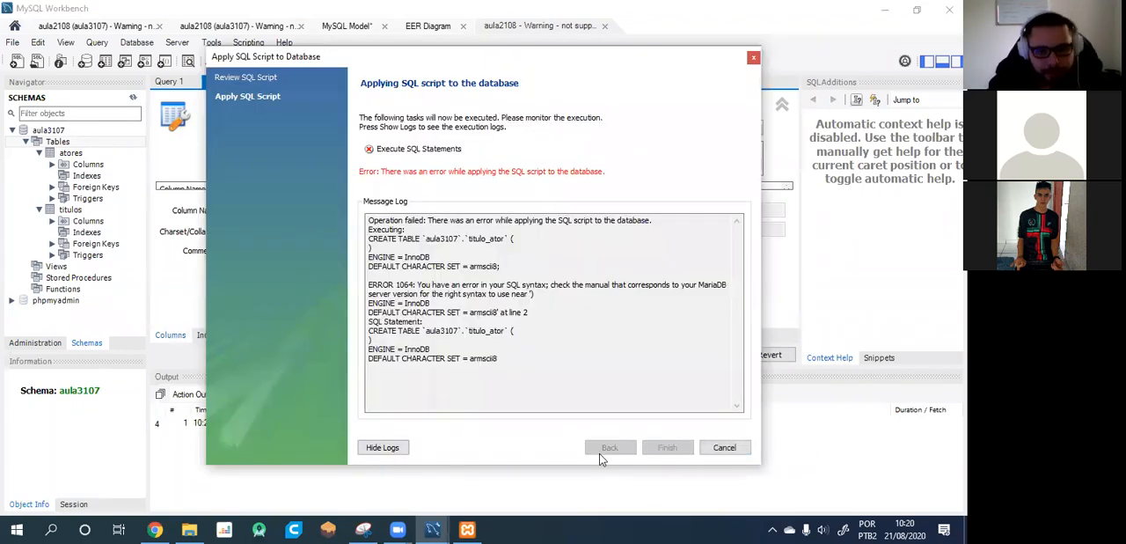
{"action": "left_click", "coordinate": [724, 447]}
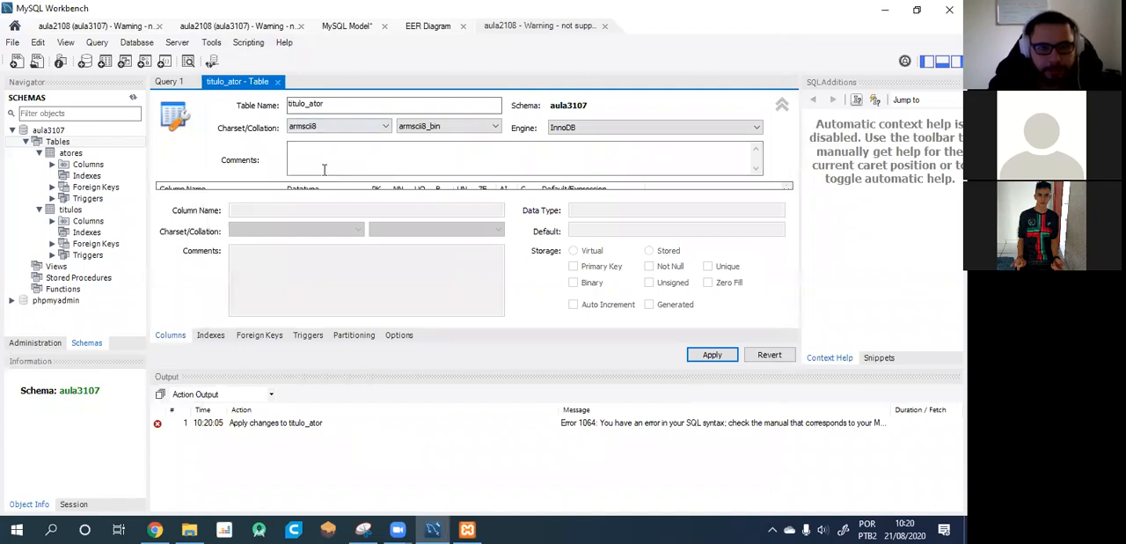
Add the default not-null INT primary key column to titulo_ator and apply the script that creates the table.
{"action": "left_click", "coordinate": [782, 106]}
{"action": "left_click", "coordinate": [368, 139]}
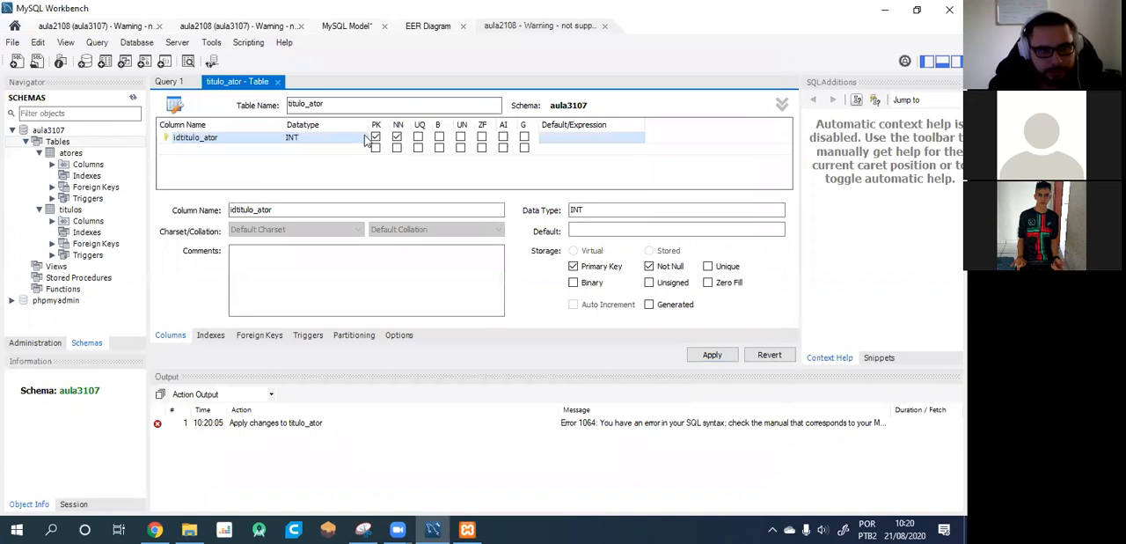
{"action": "left_click", "coordinate": [724, 359]}
{"action": "left_click", "coordinate": [666, 446]}
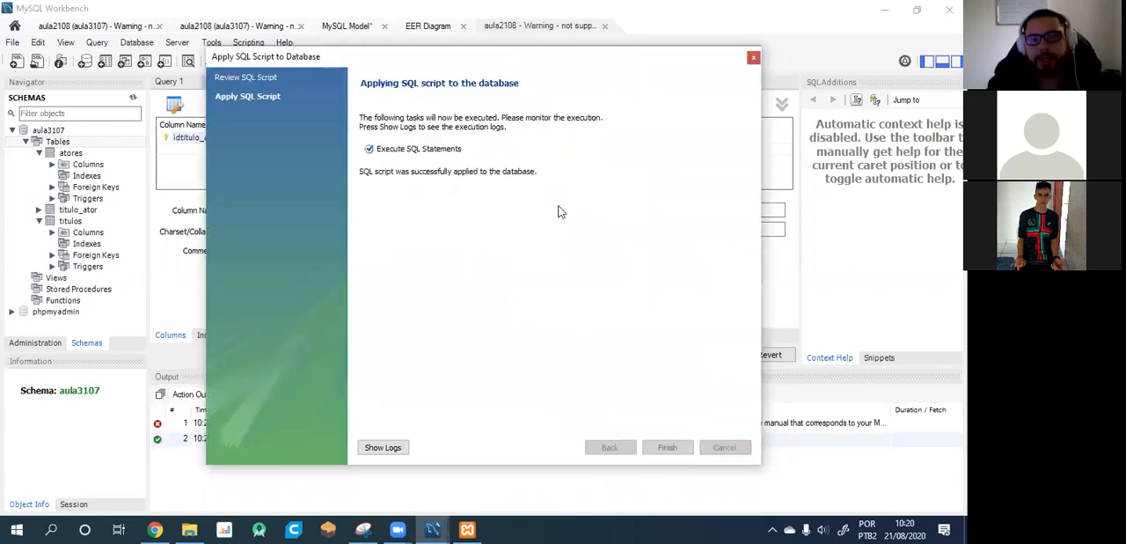
{"action": "left_click", "coordinate": [671, 448]}
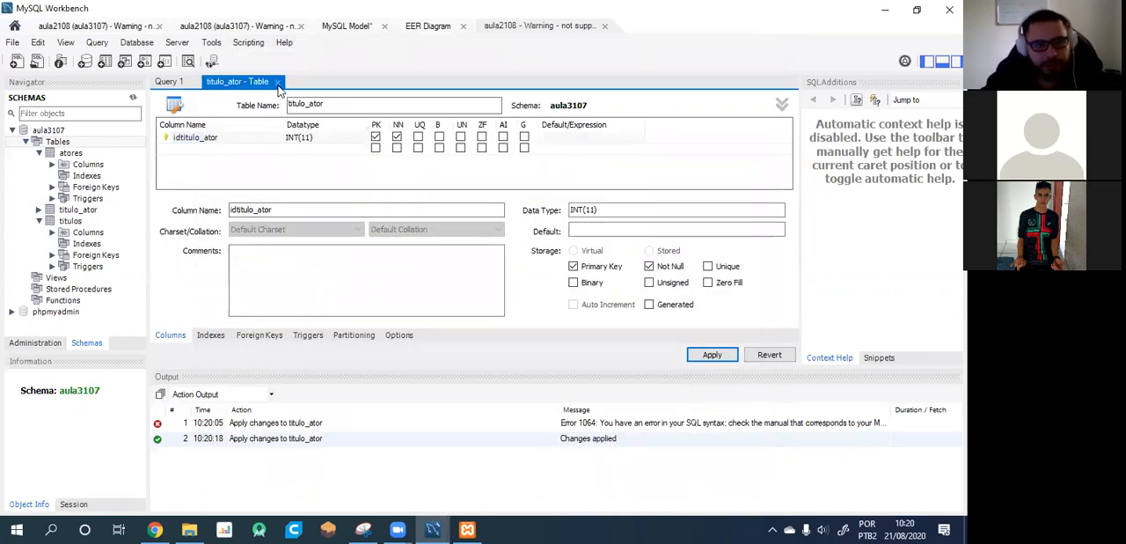
Close the titulo_ator editor, refresh the schema list and expand the titulo_ator table.
{"action": "left_click", "coordinate": [277, 82]}
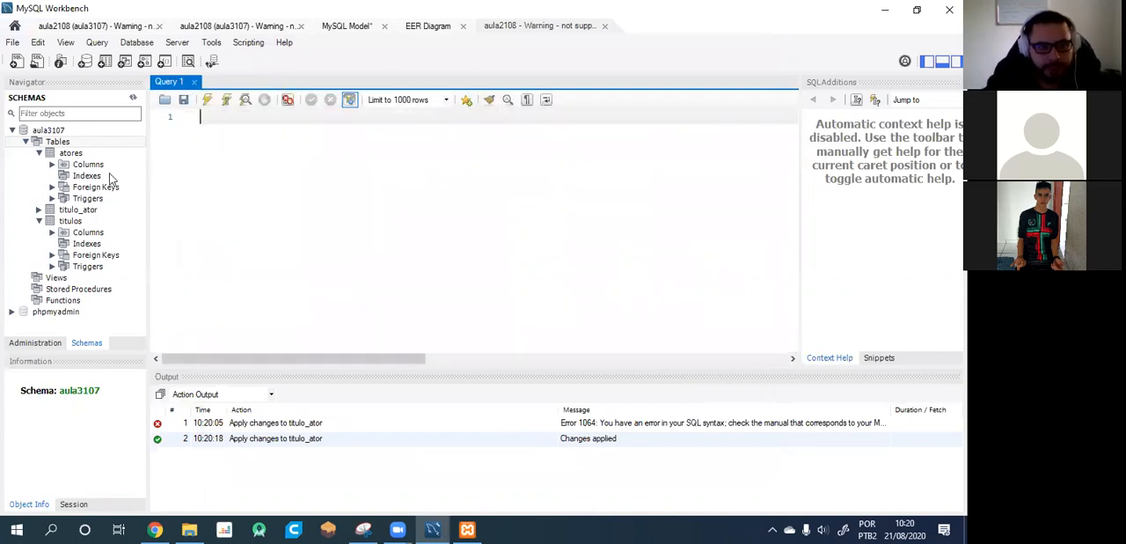
{"action": "left_click", "coordinate": [133, 98]}
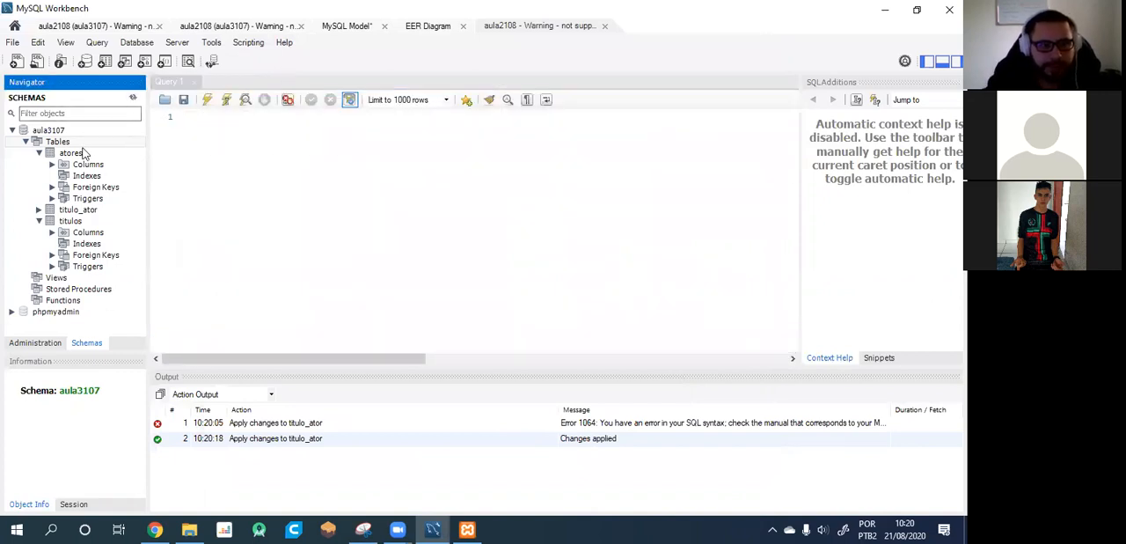
{"action": "left_click", "coordinate": [39, 210]}
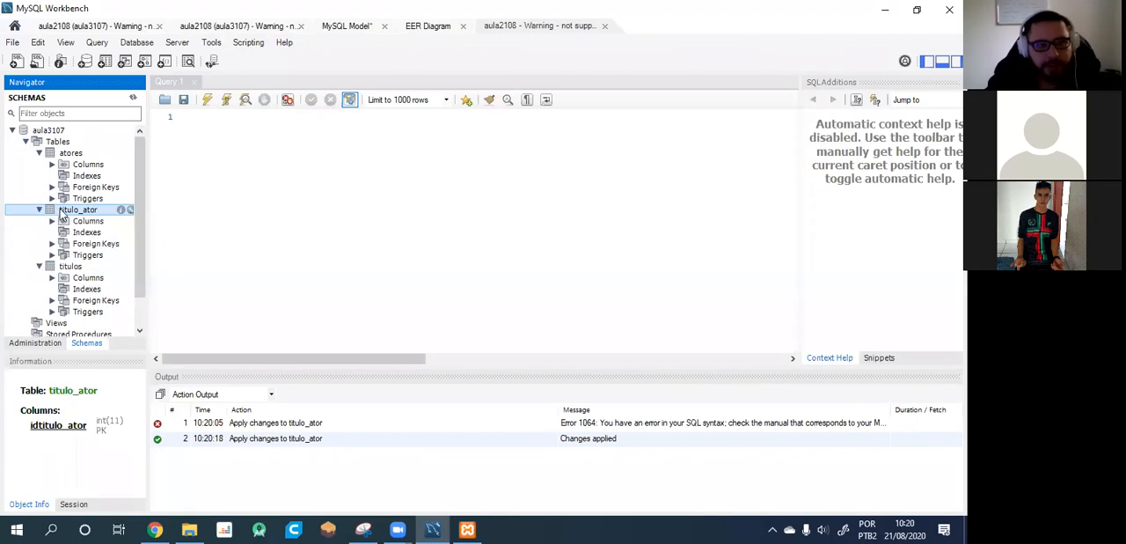
Open the titulo_ator table for alteration with its header details collapsed, and expand titulo_ator again in the schema tree.
{"action": "left_click", "coordinate": [226, 215]}
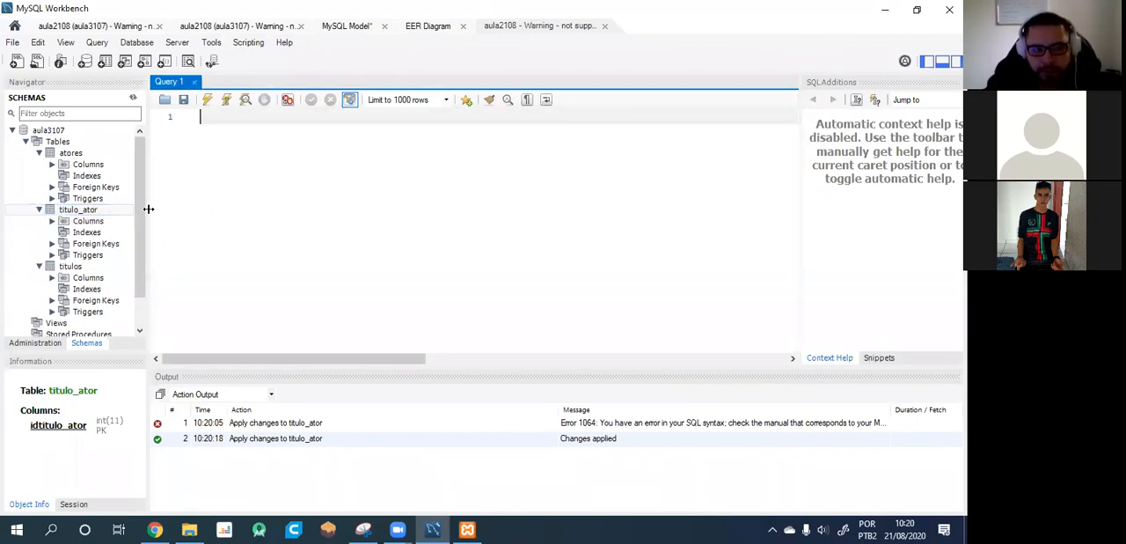
{"action": "double_click", "coordinate": [69, 211]}
{"action": "right_click", "coordinate": [70, 210]}
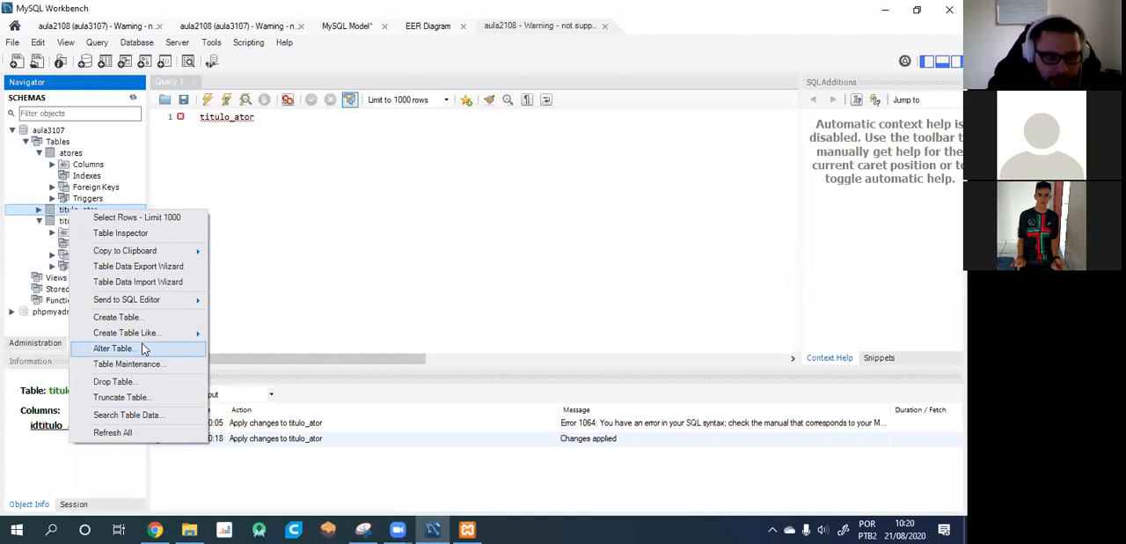
{"action": "left_click", "coordinate": [114, 348]}
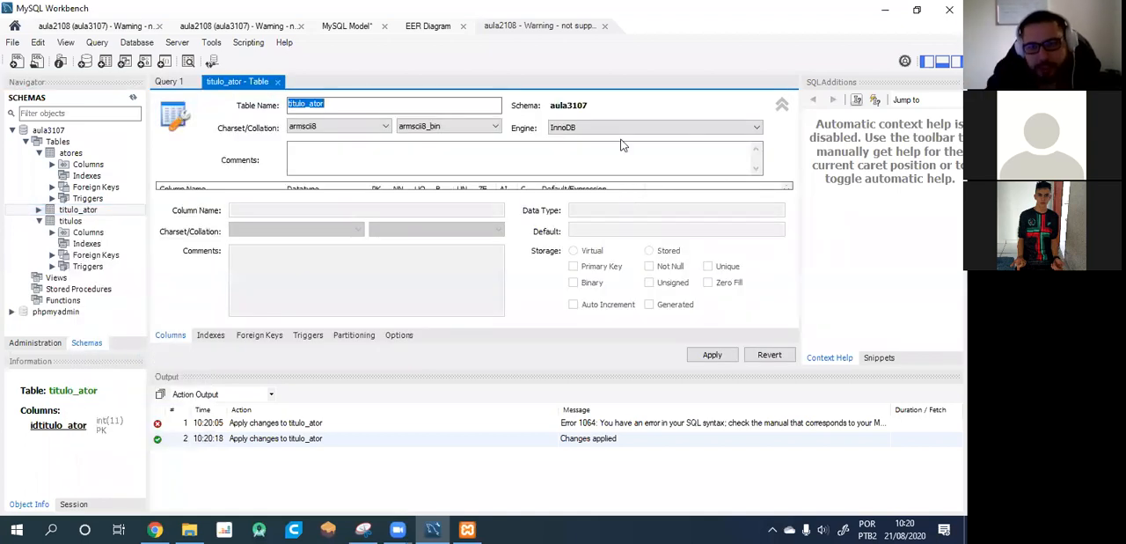
{"action": "left_click", "coordinate": [782, 106]}
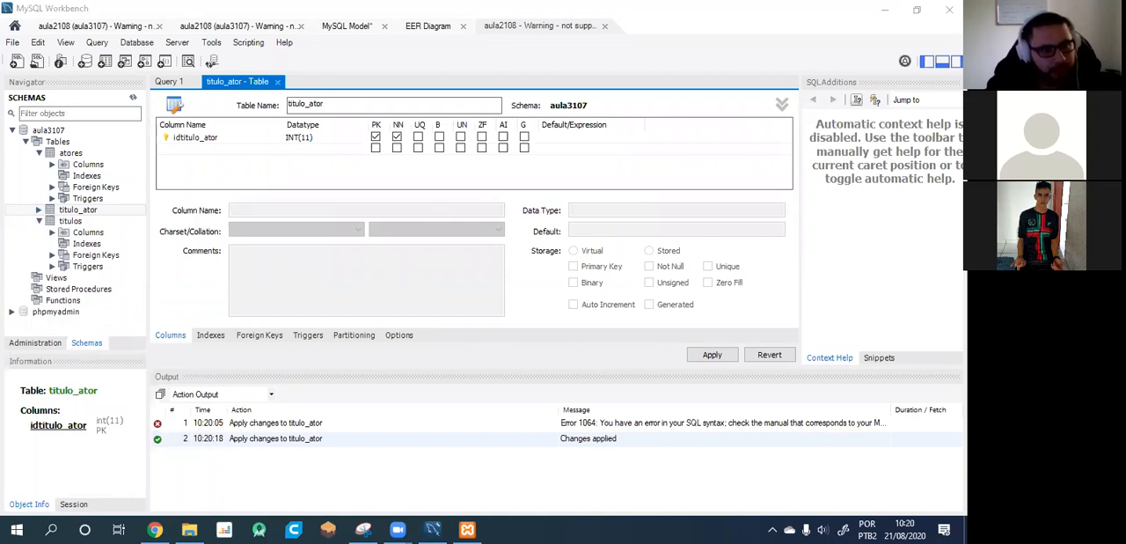
{"action": "left_click", "coordinate": [41, 213]}
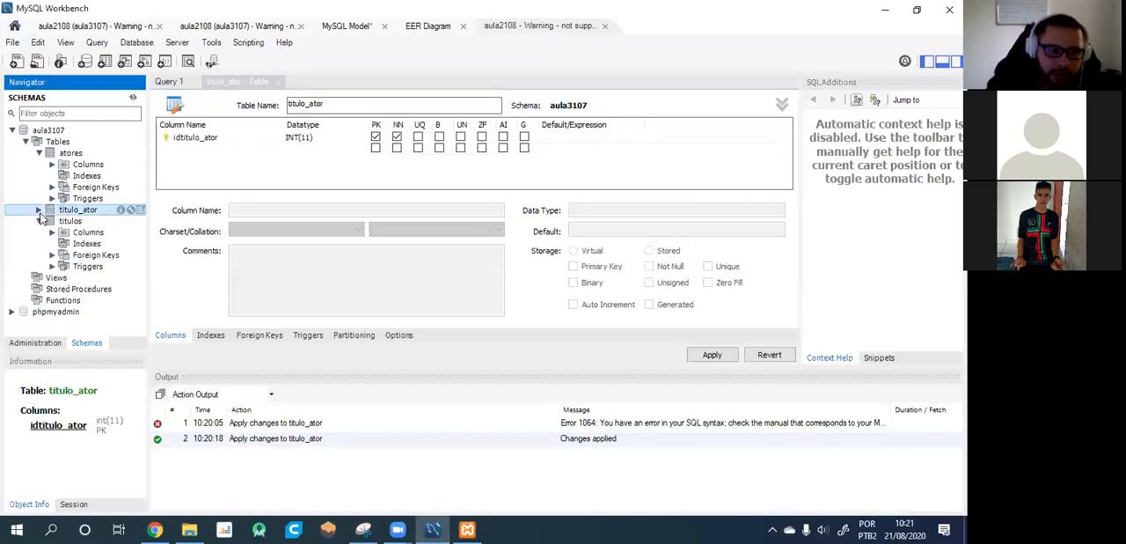
{"action": "left_click", "coordinate": [40, 210]}
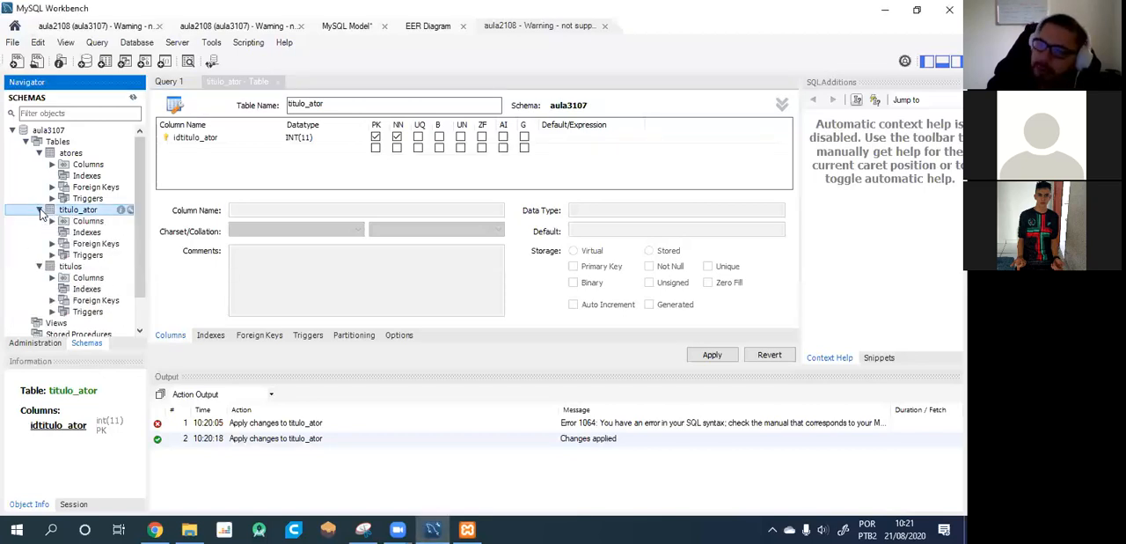
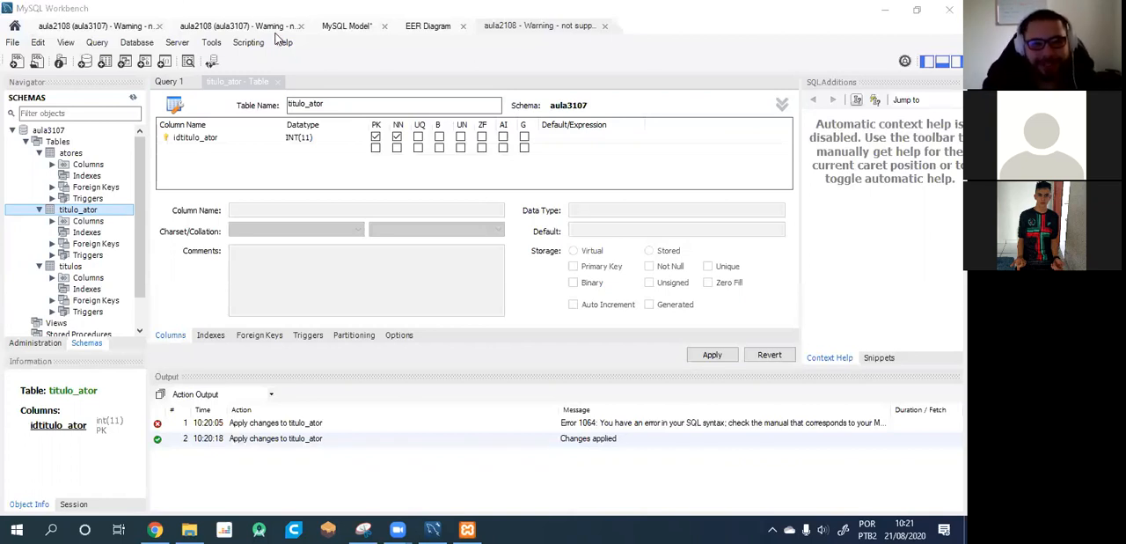
Reopen titulo_ator for alteration and add a foreign key named codigo that references the aula3107 atores table.
{"action": "left_click", "coordinate": [169, 81]}
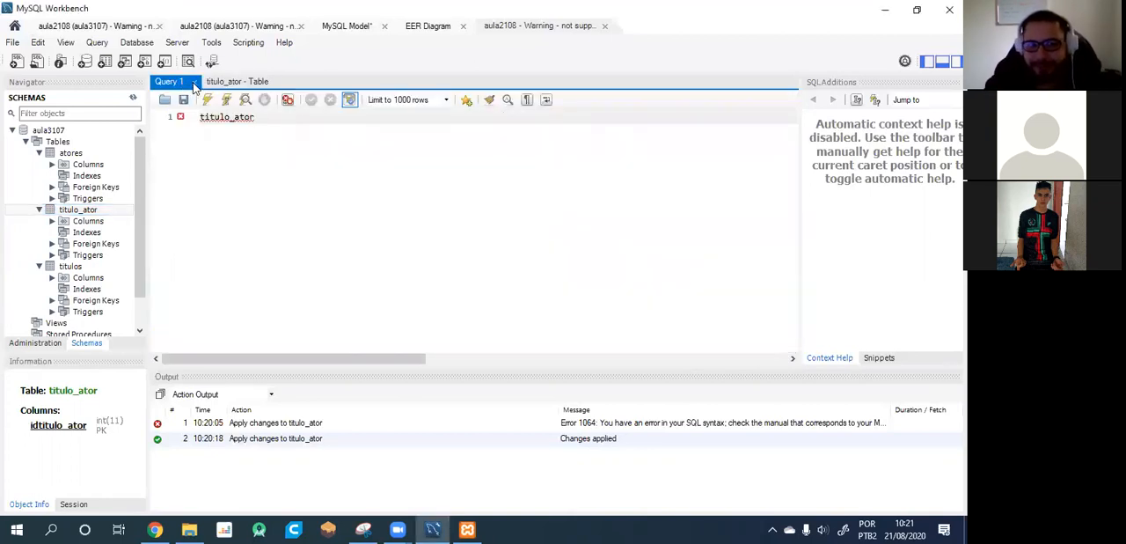
{"action": "left_click", "coordinate": [220, 82]}
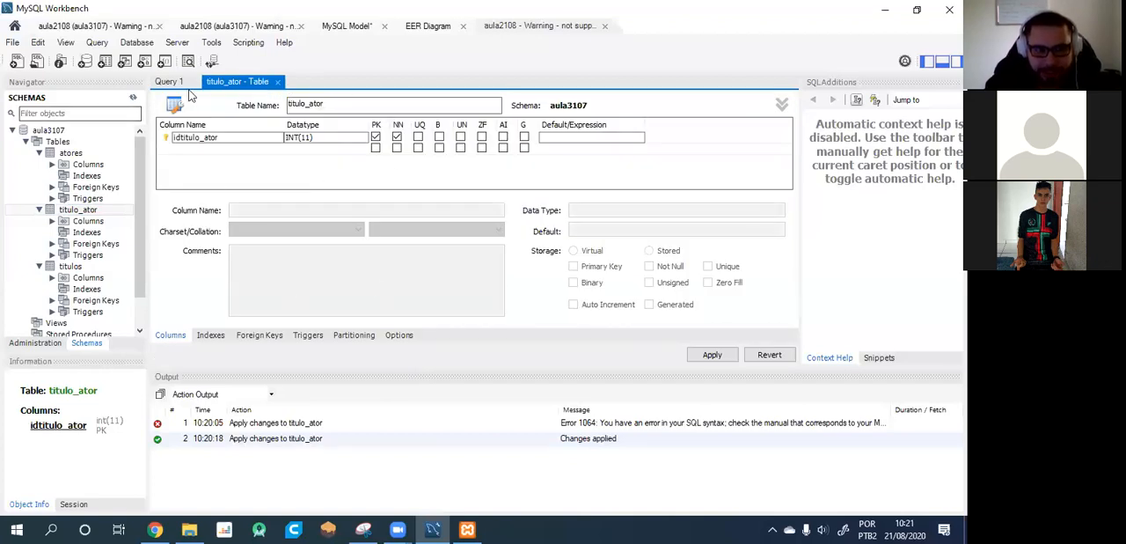
{"action": "right_click", "coordinate": [75, 212]}
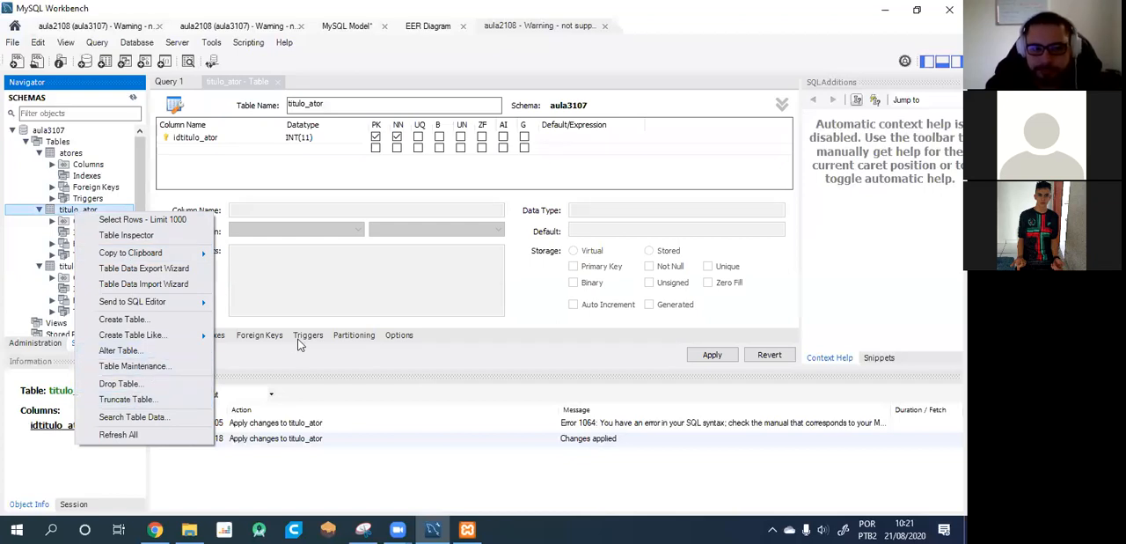
{"action": "left_click", "coordinate": [154, 351]}
{"action": "left_click", "coordinate": [261, 335]}
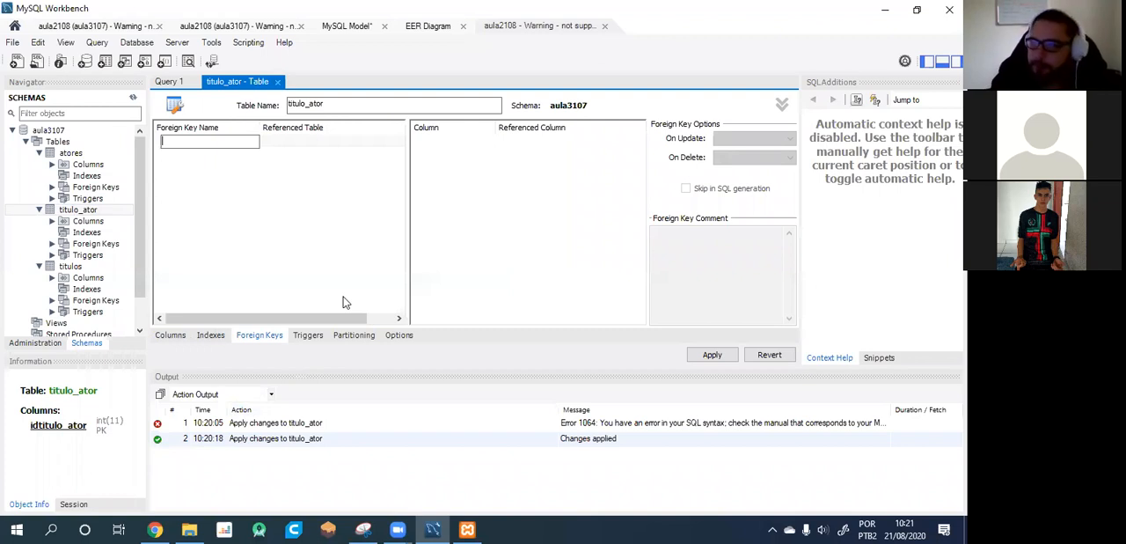
{"action": "type", "text": "codigo"}
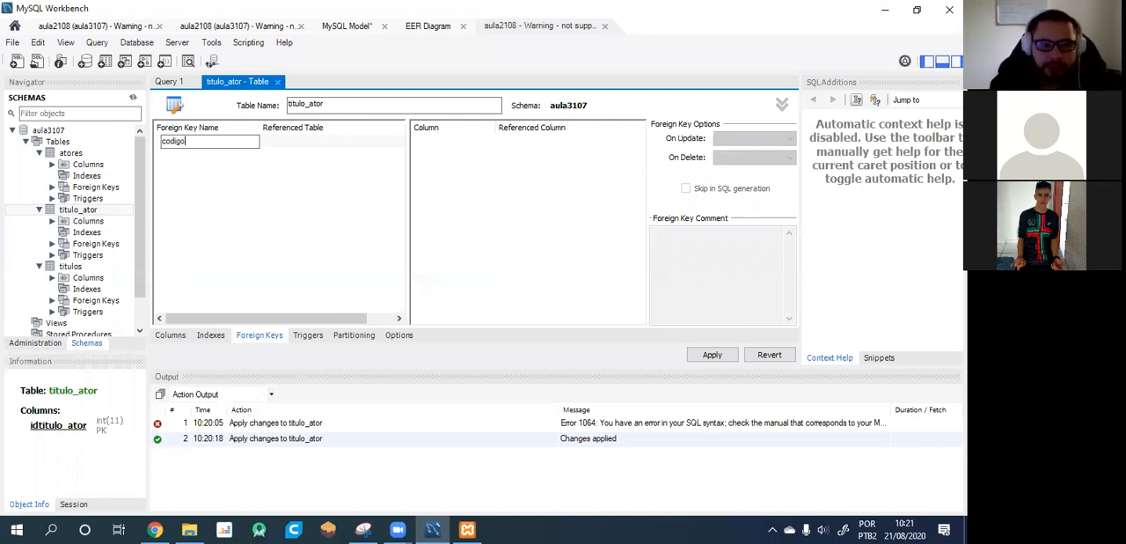
{"action": "left_click", "coordinate": [331, 143]}
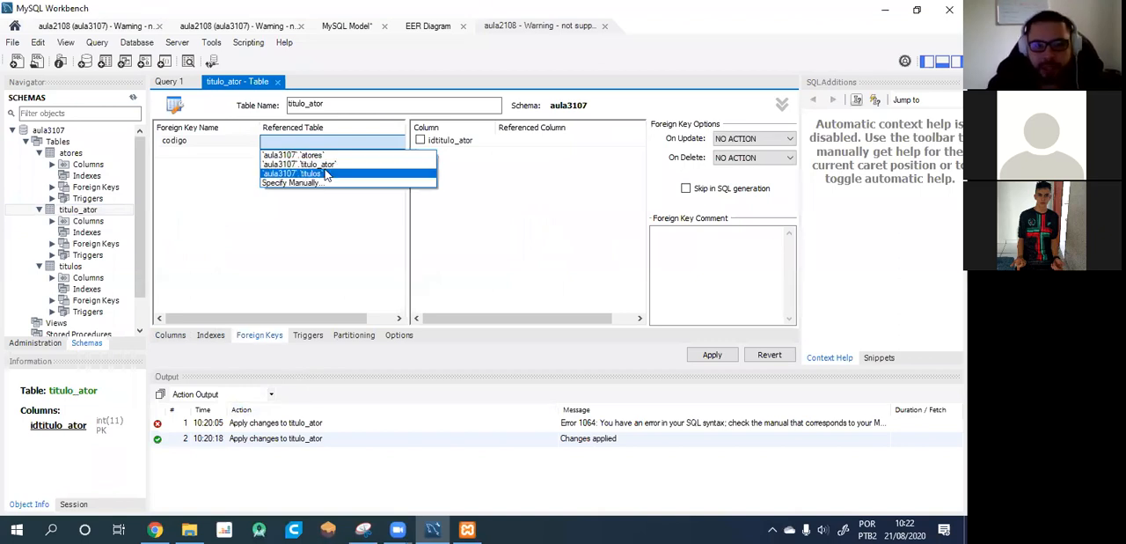
{"action": "left_click", "coordinate": [322, 156]}
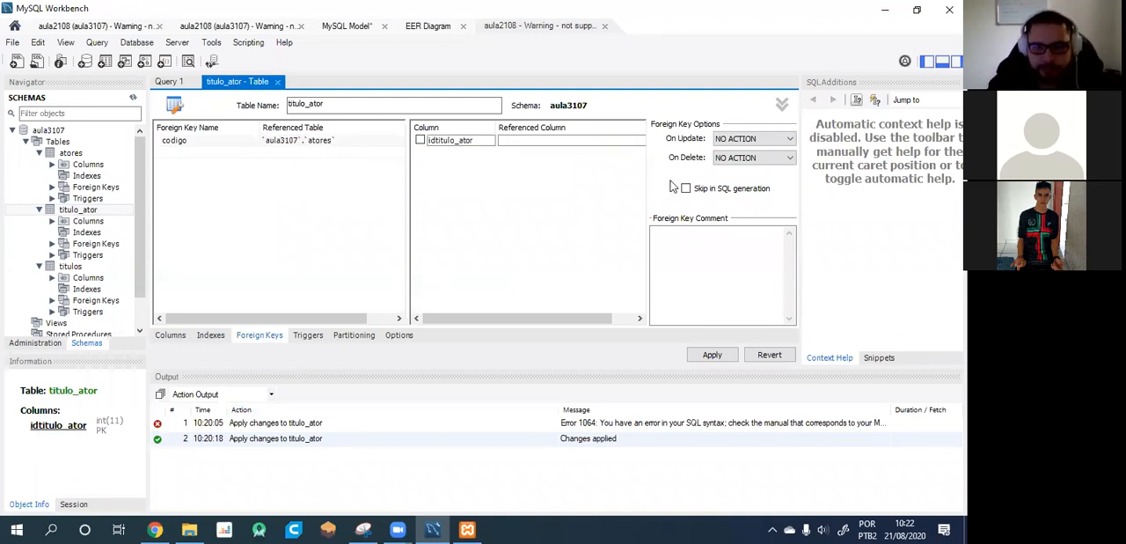
Rename the foreign key that references atores as codigo_ator.
{"action": "left_click", "coordinate": [188, 156]}
{"action": "left_click", "coordinate": [188, 155]}
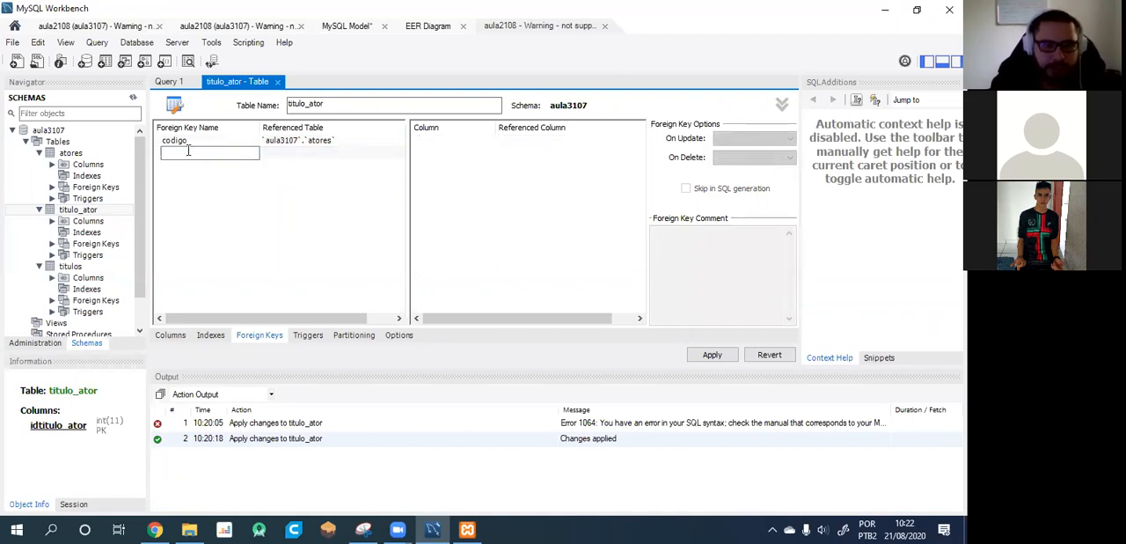
{"action": "left_click", "coordinate": [193, 143]}
{"action": "left_click", "coordinate": [193, 142]}
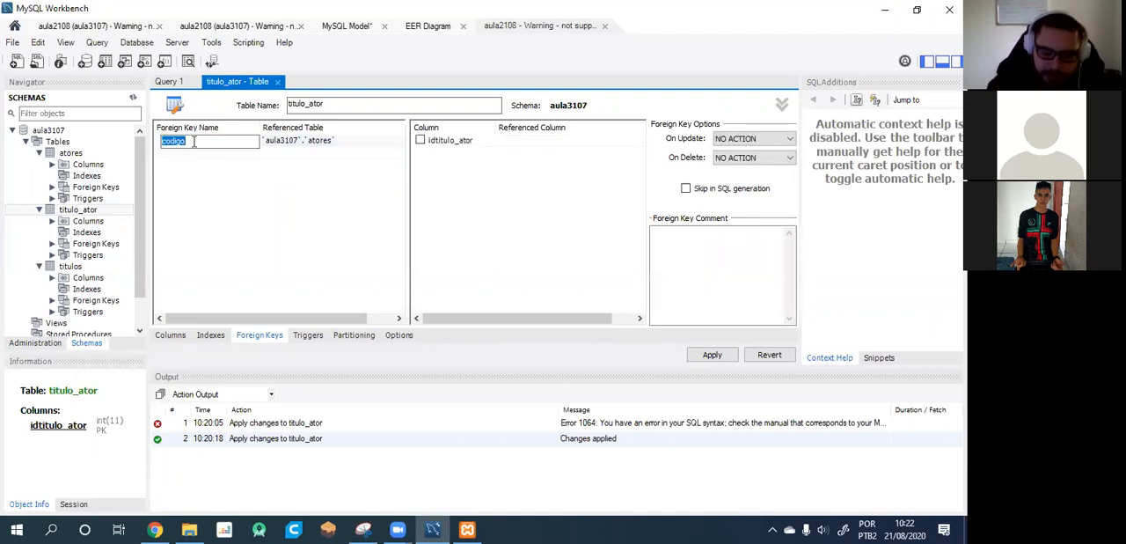
{"action": "left_click", "coordinate": [193, 141]}
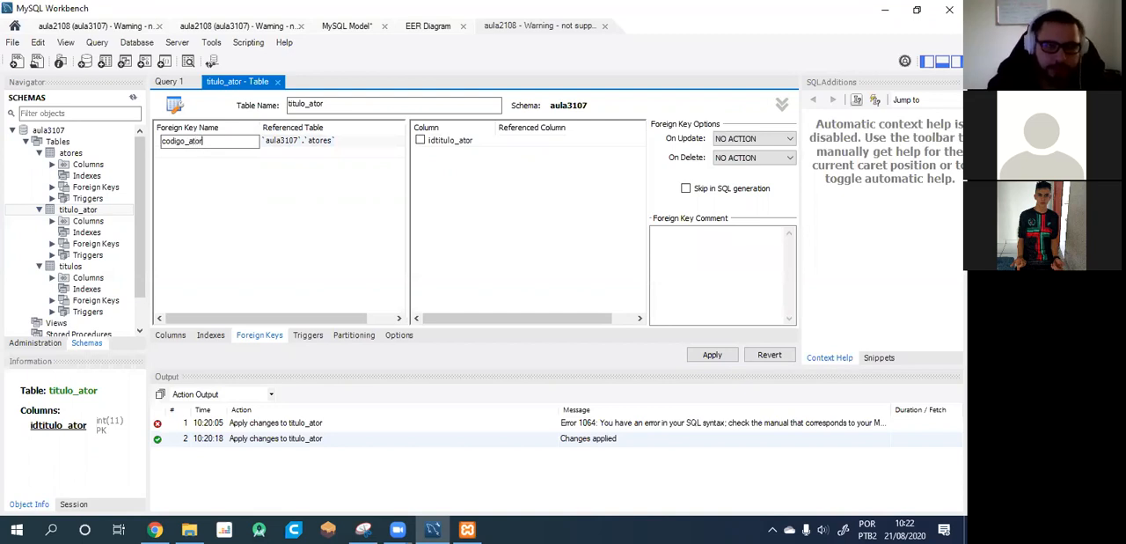
Add a second foreign key named codigo_tit that references the aula3107 titulos table.
{"action": "left_click", "coordinate": [176, 156]}
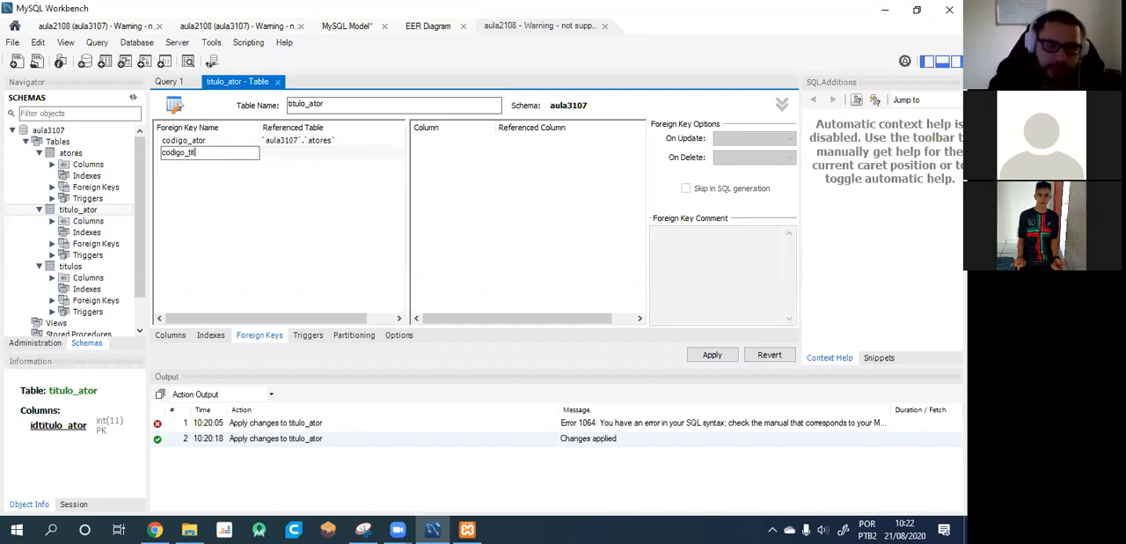
{"action": "left_click", "coordinate": [319, 154]}
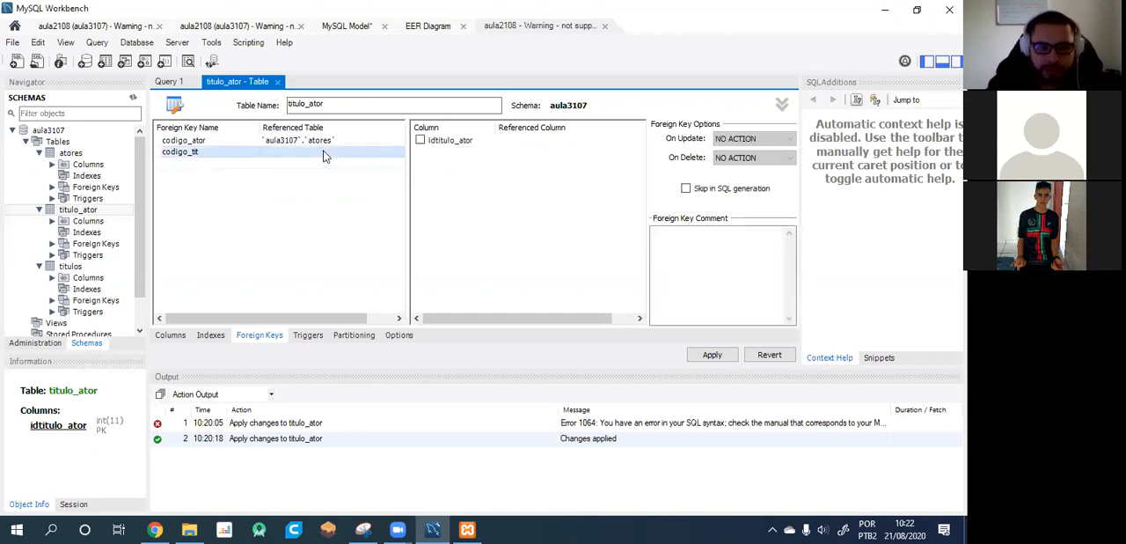
{"action": "left_click", "coordinate": [322, 154]}
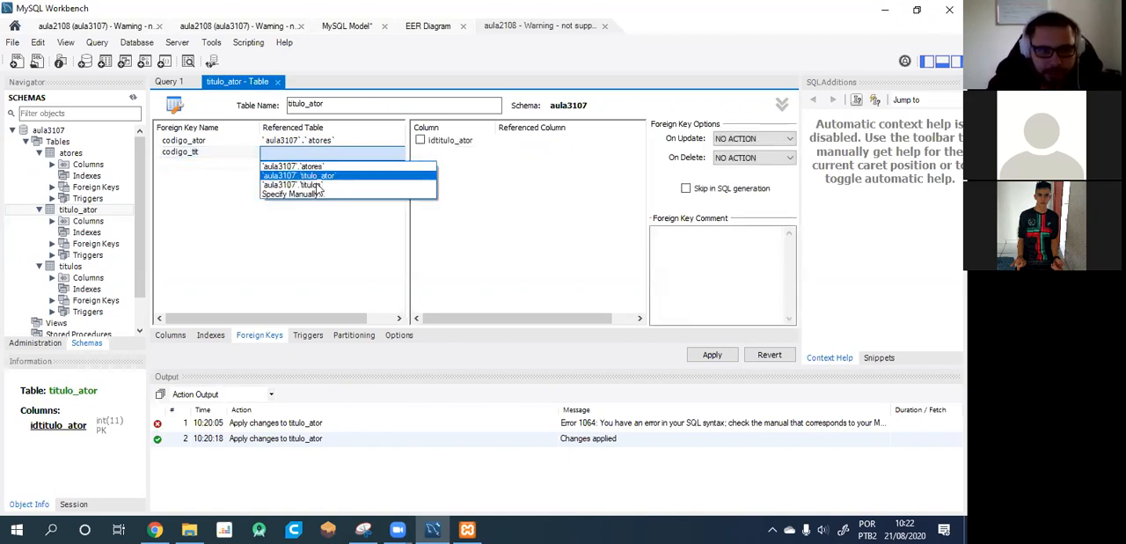
{"action": "left_click", "coordinate": [316, 185]}
Try to apply the script adding both foreign keys without mapped columns, and read through the execution log before closing it.
{"action": "left_click", "coordinate": [712, 355]}
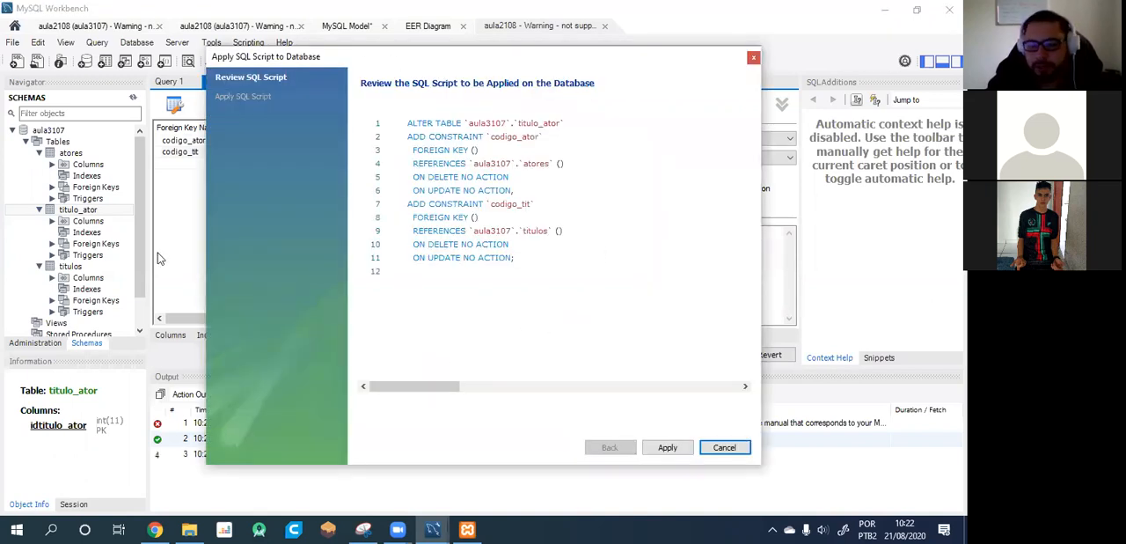
{"action": "left_click", "coordinate": [667, 447]}
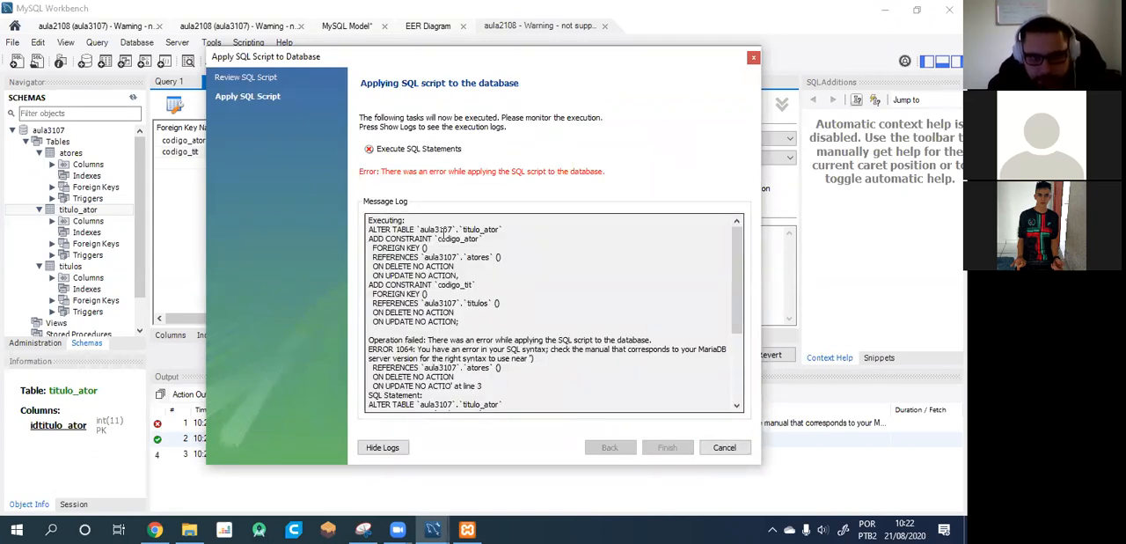
{"action": "scroll", "coordinate": [443, 234], "scroll_direction": "down", "scroll_amount": 4}
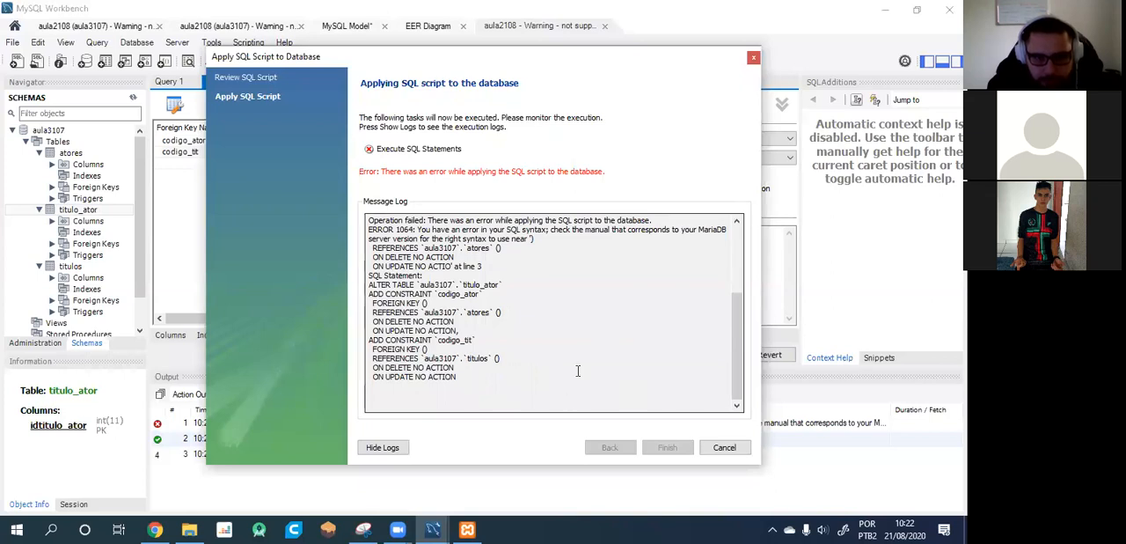
{"action": "scroll", "coordinate": [545, 352], "scroll_direction": "up", "scroll_amount": 4}
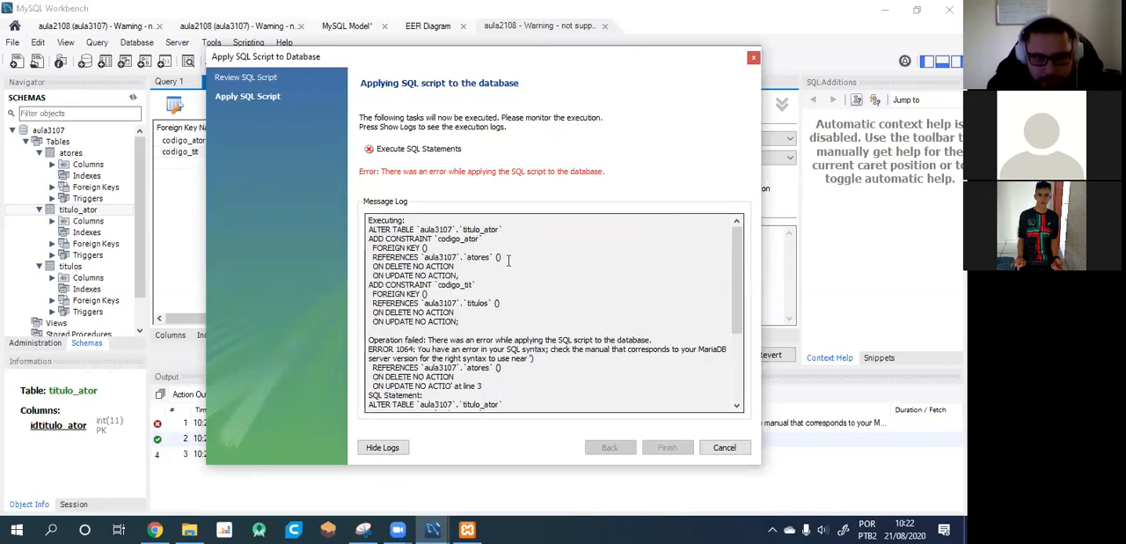
{"action": "scroll", "coordinate": [585, 345], "scroll_direction": "down", "scroll_amount": 1}
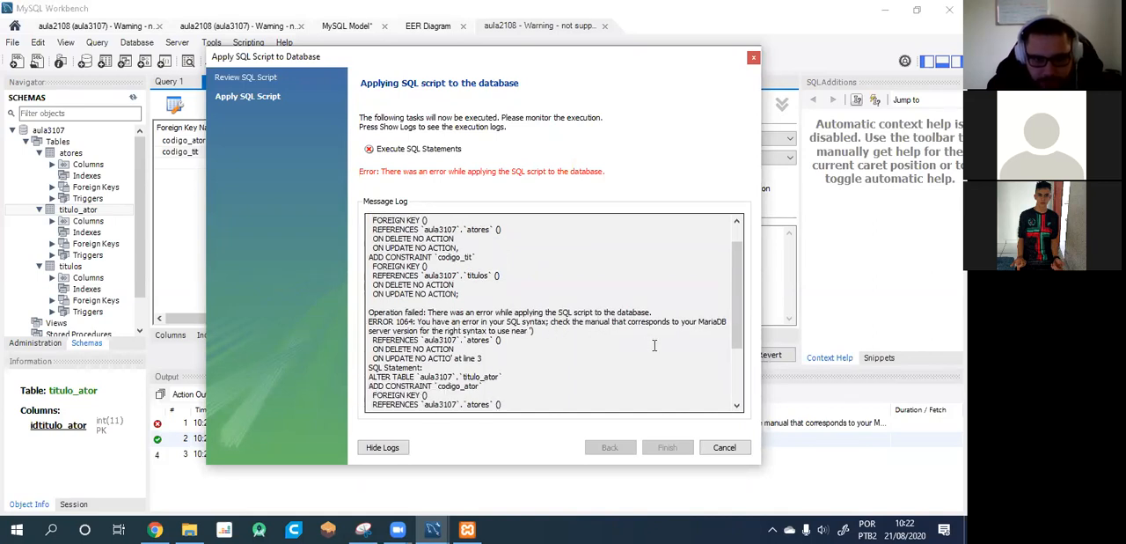
{"action": "scroll", "coordinate": [545, 329], "scroll_direction": "down", "scroll_amount": 2}
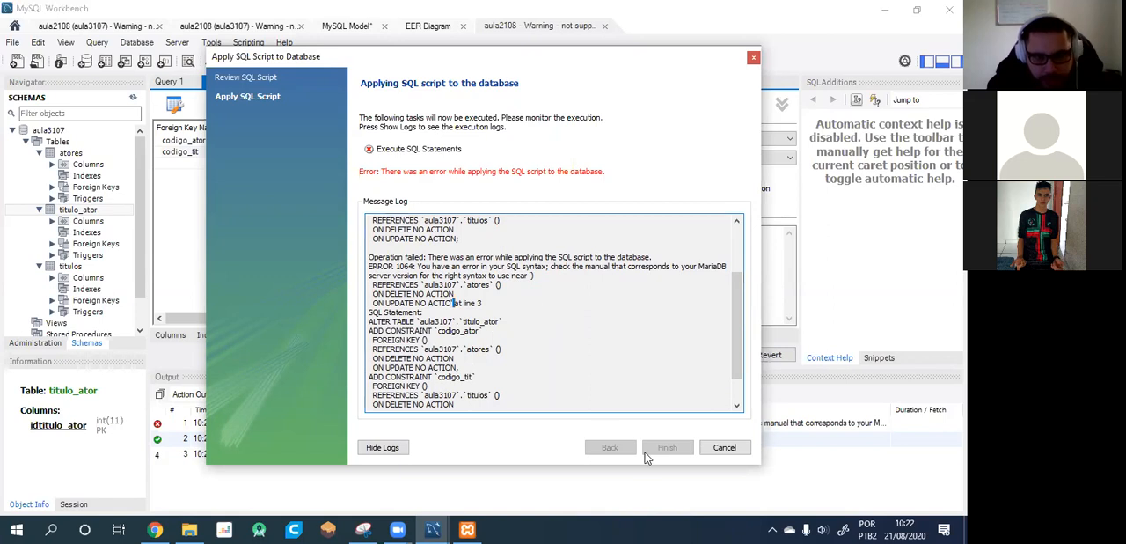
{"action": "left_click", "coordinate": [724, 447]}
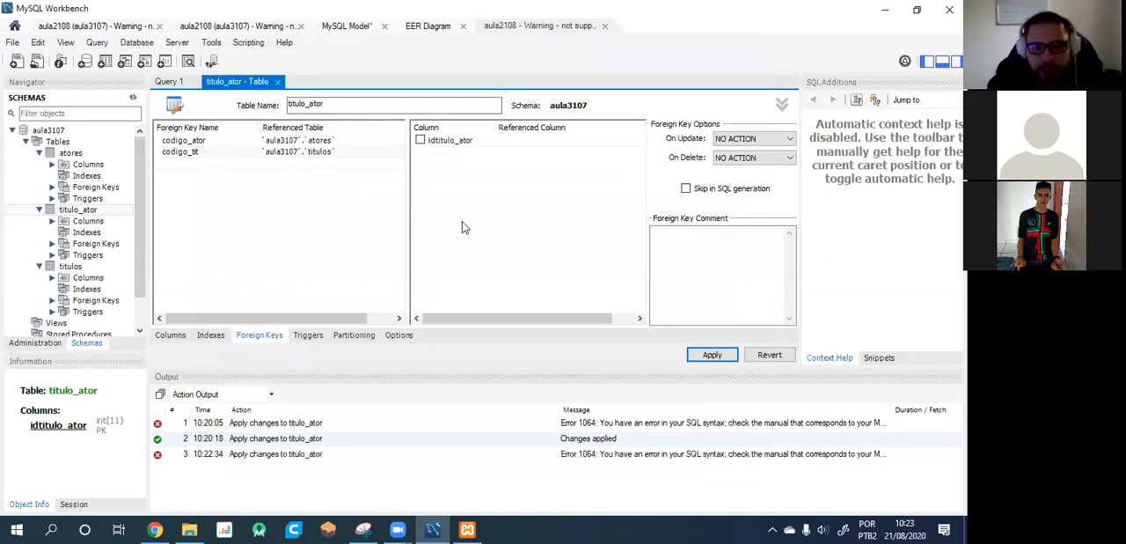
Try CASCADE, RESTRICT and SET NULL as the update action of codigo_tit, and return it to NO ACTION.
{"action": "left_click", "coordinate": [769, 139]}
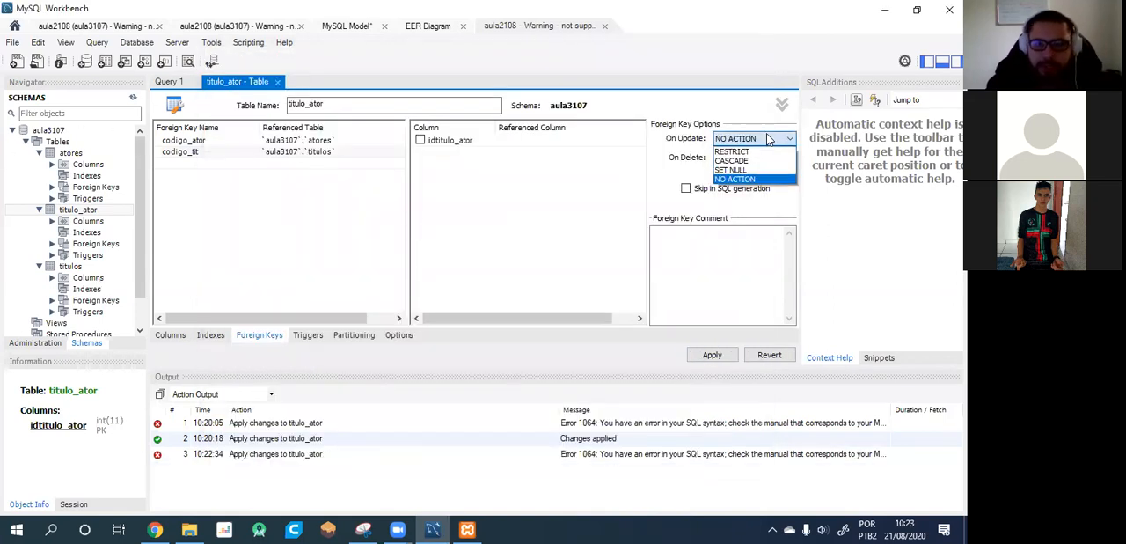
{"action": "left_click", "coordinate": [769, 139]}
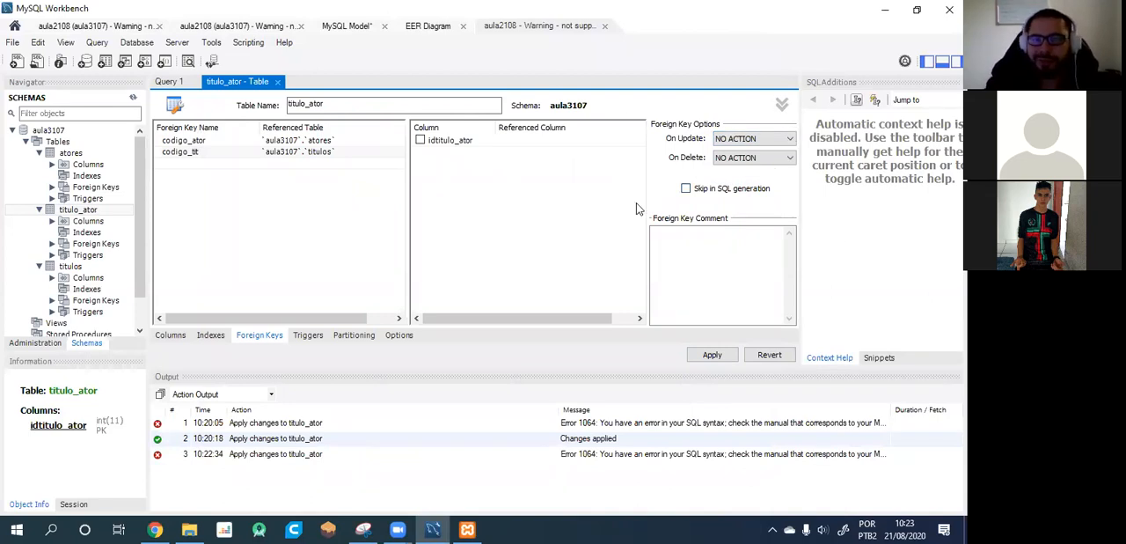
{"action": "left_click", "coordinate": [756, 143]}
{"action": "left_click", "coordinate": [756, 160]}
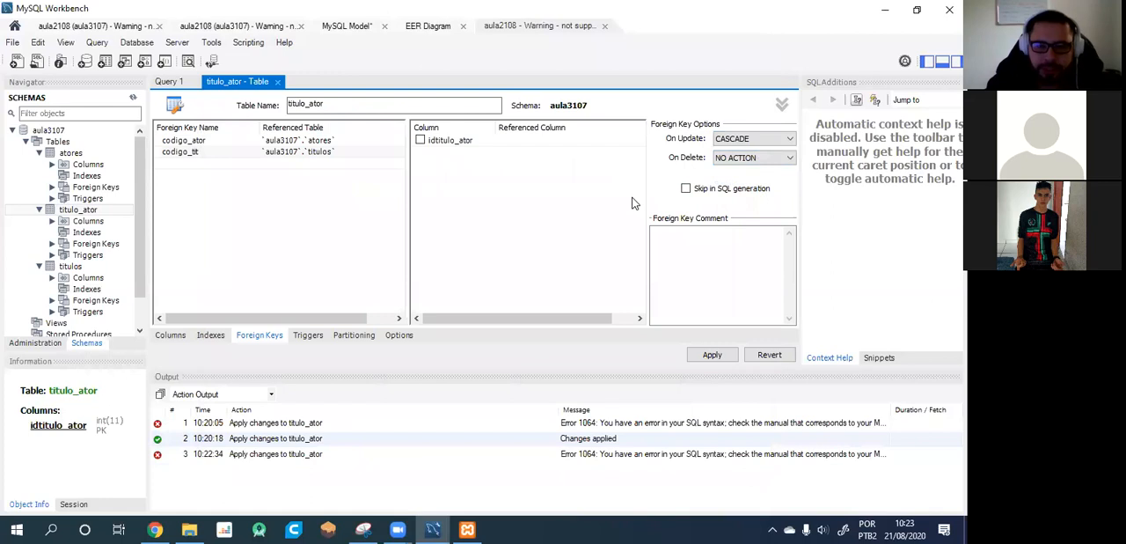
{"action": "left_click", "coordinate": [748, 141]}
{"action": "left_click", "coordinate": [748, 152]}
{"action": "left_click", "coordinate": [752, 139]}
{"action": "left_click", "coordinate": [736, 171]}
{"action": "left_click", "coordinate": [748, 140]}
{"action": "left_click", "coordinate": [743, 179]}
{"action": "left_click", "coordinate": [320, 202]}
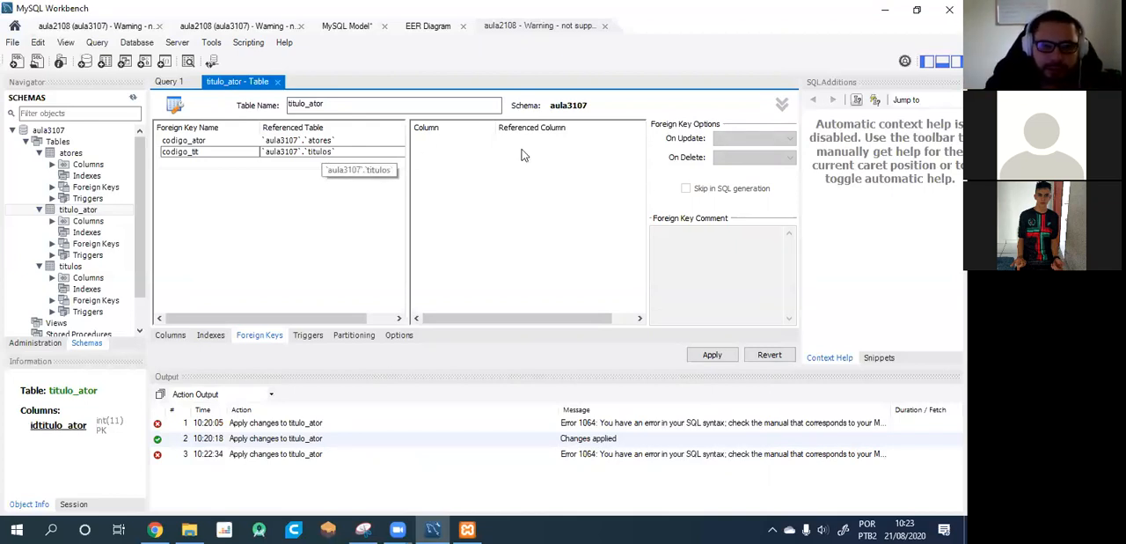
Set the update action of both the codigo_ator and codigo_tit foreign keys to CASCADE.
{"action": "left_click", "coordinate": [214, 141]}
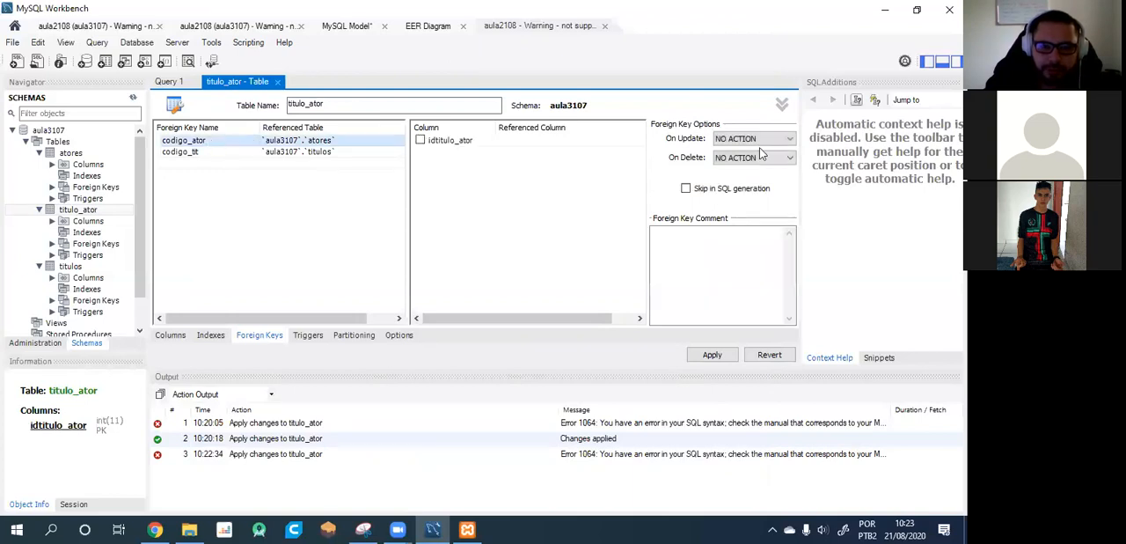
{"action": "left_click", "coordinate": [779, 139]}
{"action": "left_click", "coordinate": [737, 160]}
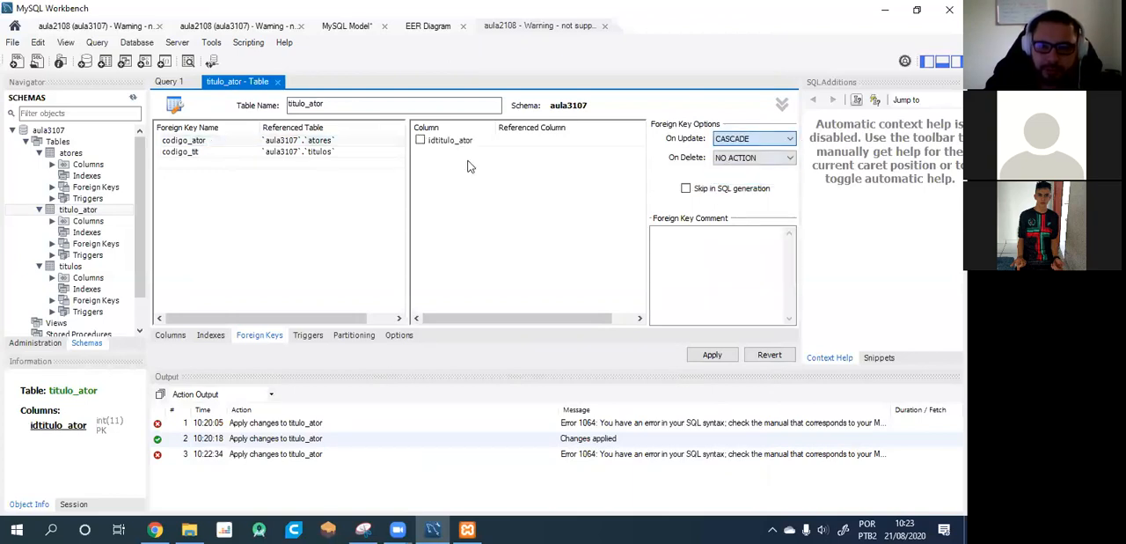
{"action": "left_click", "coordinate": [189, 152]}
{"action": "left_click", "coordinate": [755, 141]}
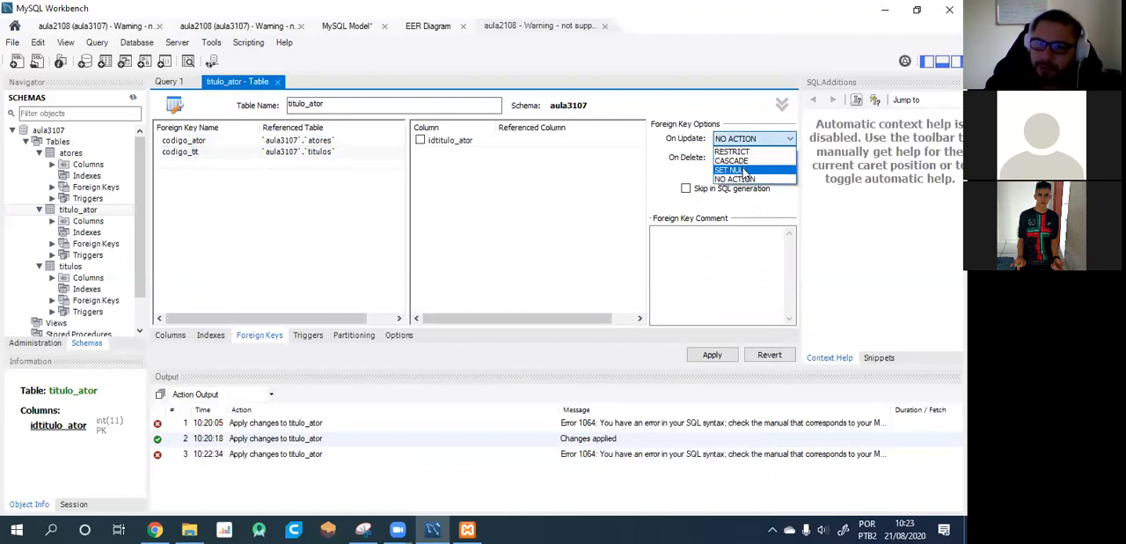
{"action": "left_click", "coordinate": [744, 162]}
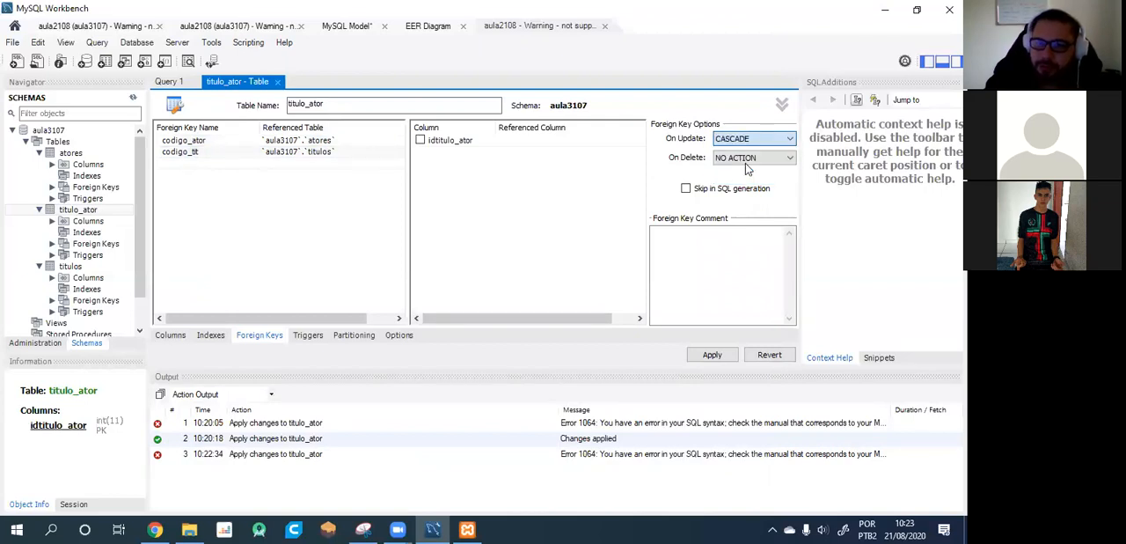
Try to apply the foreign key script with cascading updates, and check the execution log before closing it.
{"action": "left_click", "coordinate": [713, 355]}
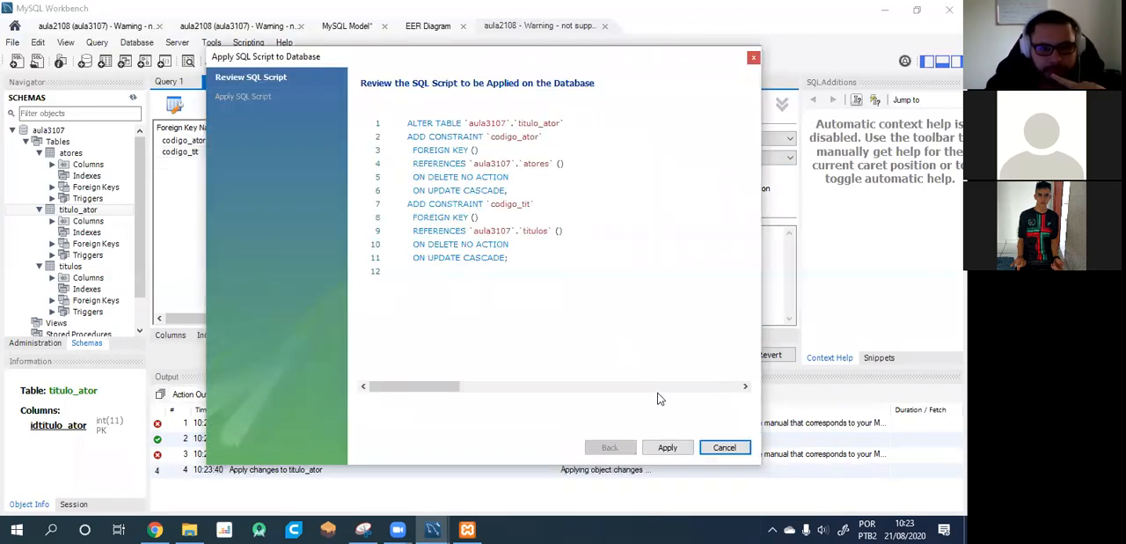
{"action": "left_click", "coordinate": [684, 447]}
{"action": "scroll", "coordinate": [581, 281], "scroll_direction": "down", "scroll_amount": 4}
{"action": "scroll", "coordinate": [579, 288], "scroll_direction": "up", "scroll_amount": 4}
{"action": "scroll", "coordinate": [578, 288], "scroll_direction": "down", "scroll_amount": 4}
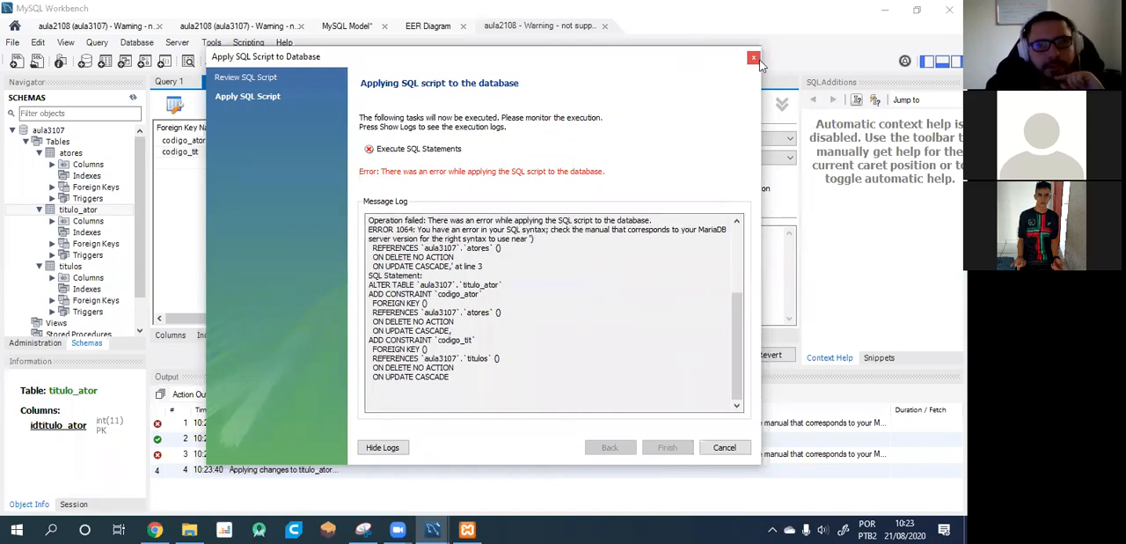
{"action": "left_click", "coordinate": [755, 59]}
{"action": "left_click", "coordinate": [212, 155]}
{"action": "left_click", "coordinate": [212, 152]}
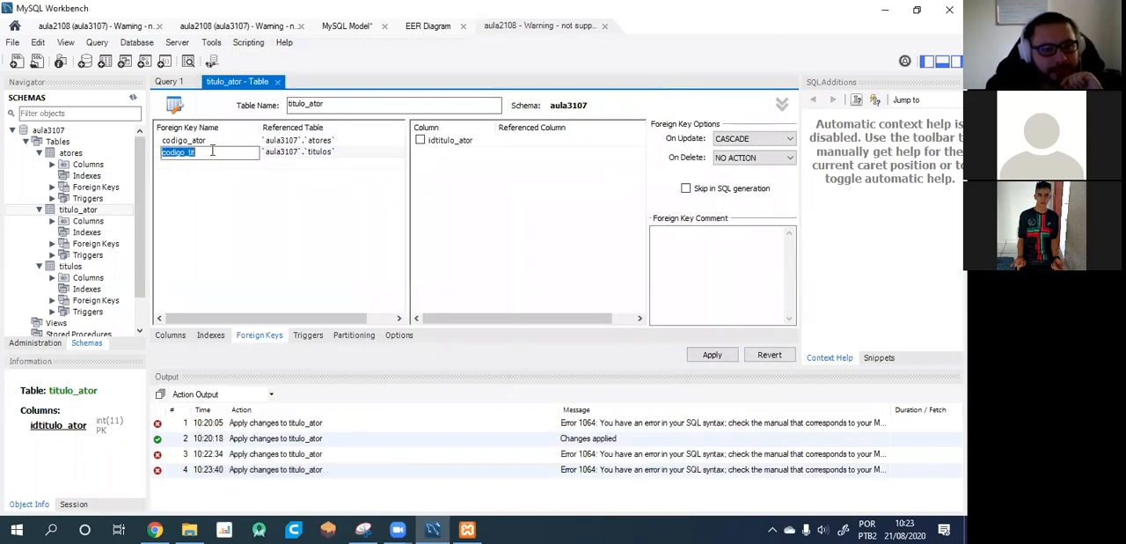
{"action": "left_click", "coordinate": [235, 217]}
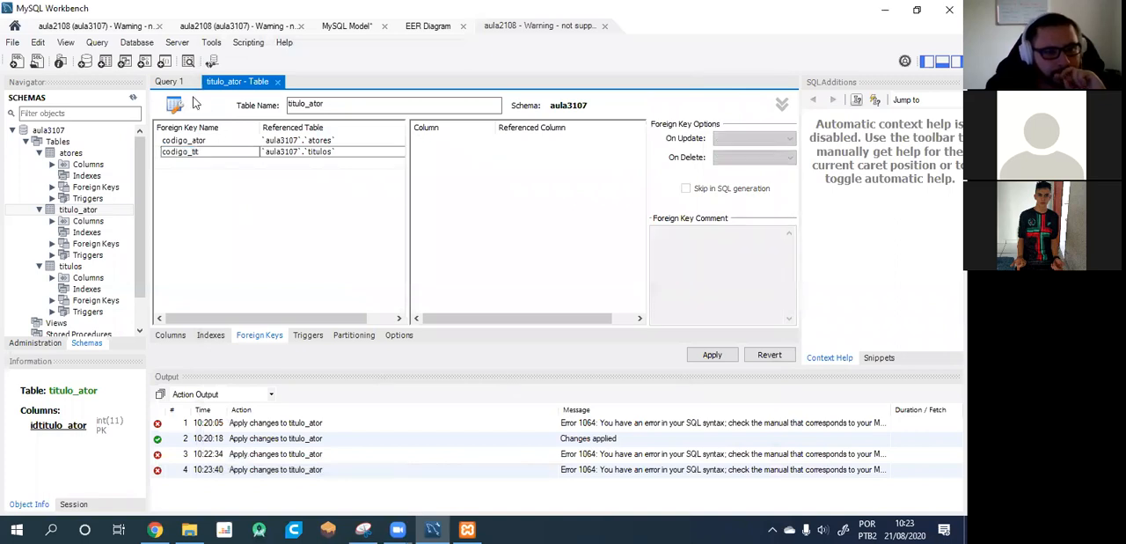
Clear the stray titulo_ator text from Query 1 and select the codigo_ator foreign key in the titulo_ator table editor.
{"action": "left_click", "coordinate": [170, 82]}
{"action": "key", "text": "ctrl+a"}
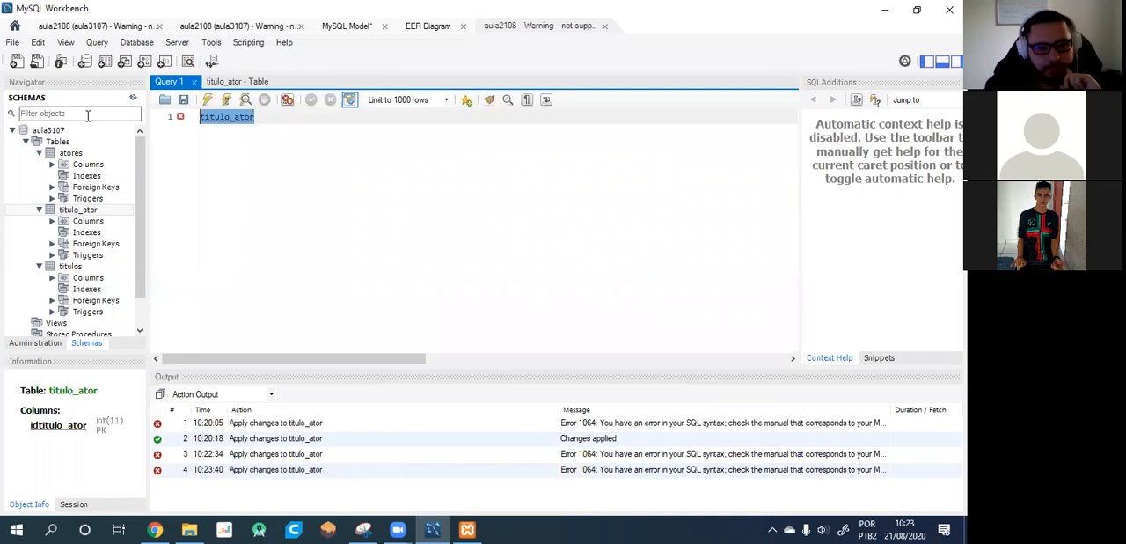
{"action": "key", "text": "BackSpace"}
{"action": "left_click", "coordinate": [262, 82]}
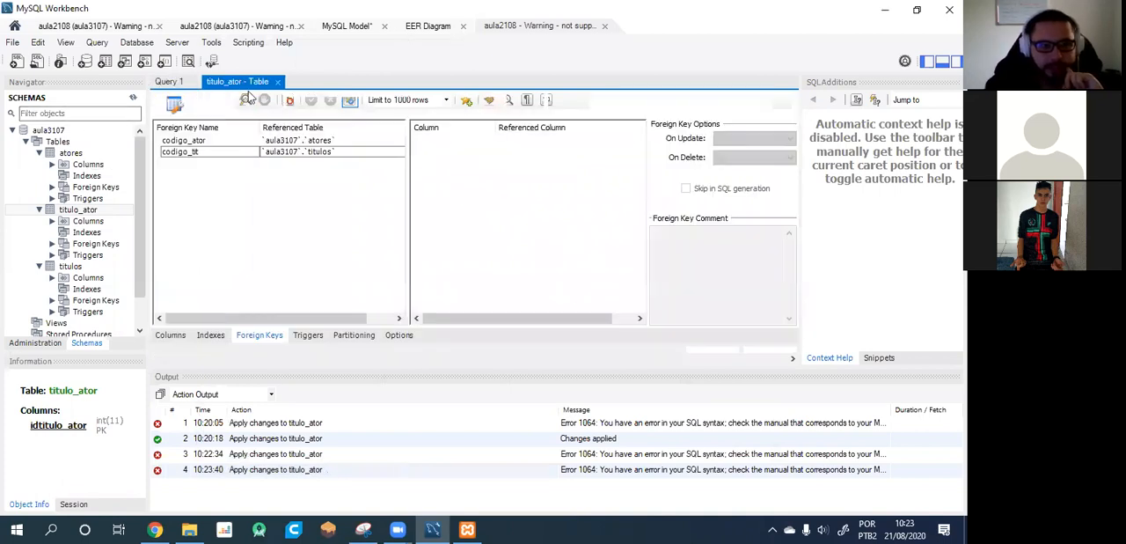
{"action": "left_click", "coordinate": [211, 143]}
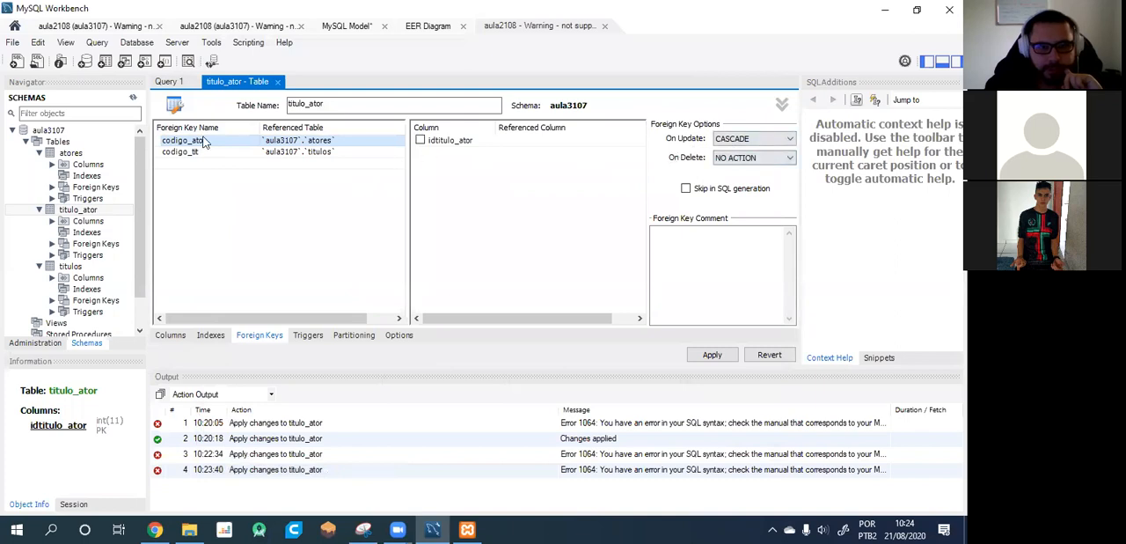
Try to apply the script adding the codigo_ator and codigo_tit foreign keys with cascading updates, and check the action output.
{"action": "left_click", "coordinate": [185, 152]}
{"action": "left_click", "coordinate": [724, 358]}
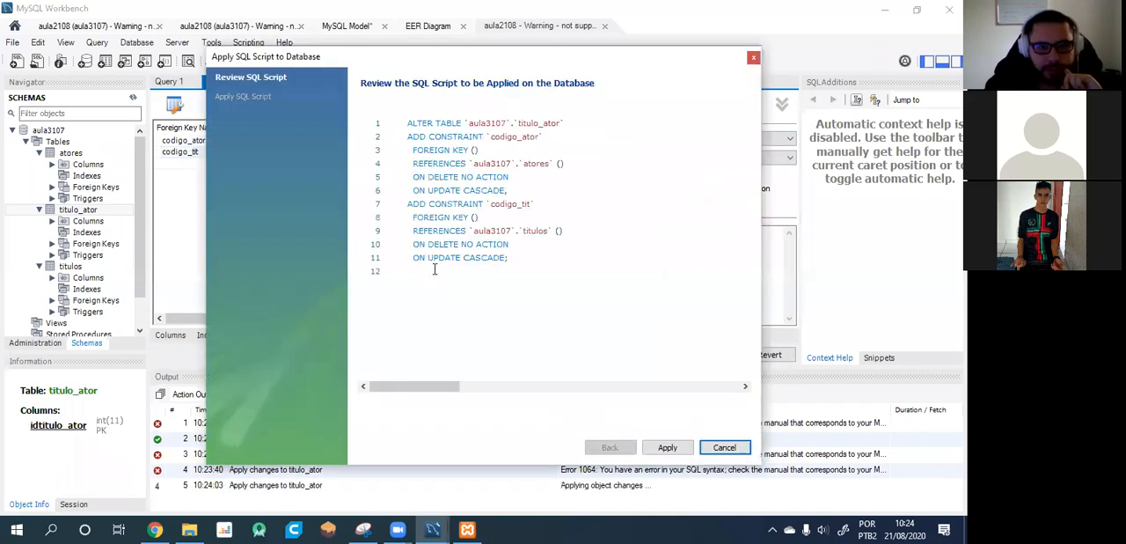
{"action": "left_click", "coordinate": [673, 447]}
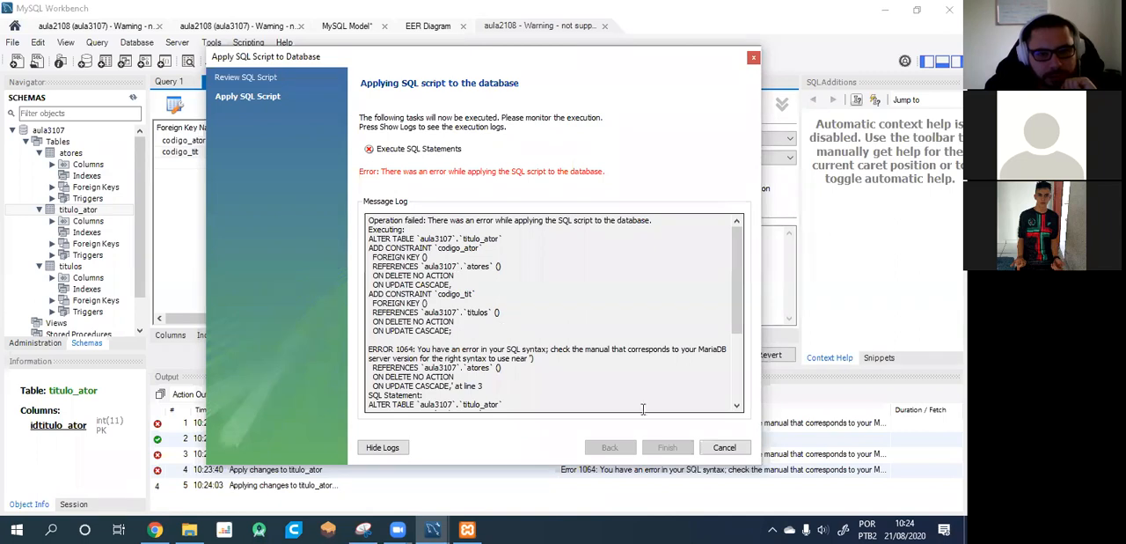
{"action": "left_click", "coordinate": [725, 447]}
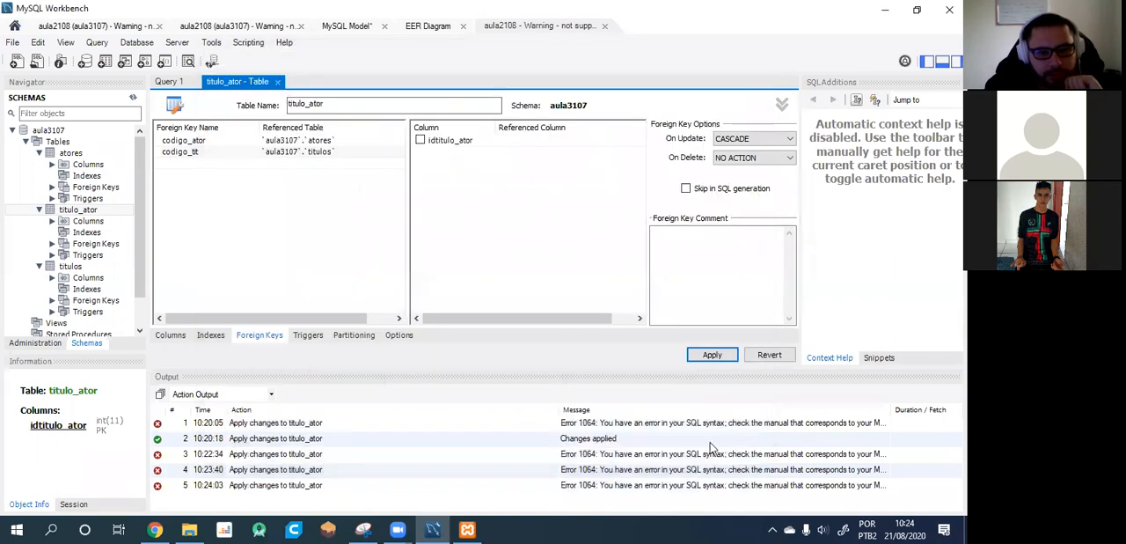
{"action": "left_click", "coordinate": [232, 445]}
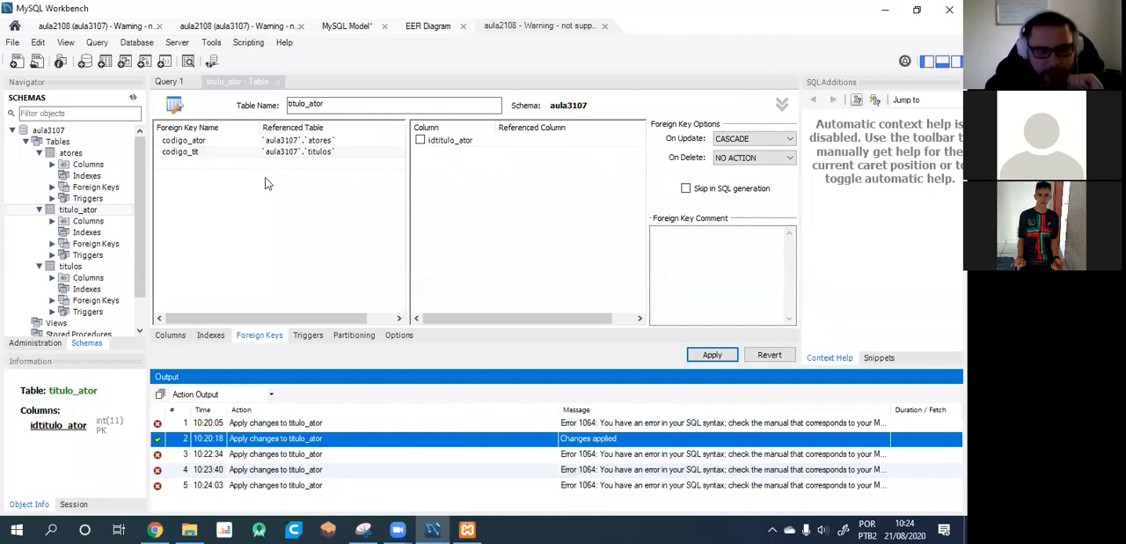
Try to close the titulo_ator table editor while saving its foreign key changes to the database.
{"action": "left_click", "coordinate": [198, 81]}
{"action": "left_click", "coordinate": [271, 83]}
{"action": "left_click", "coordinate": [276, 82]}
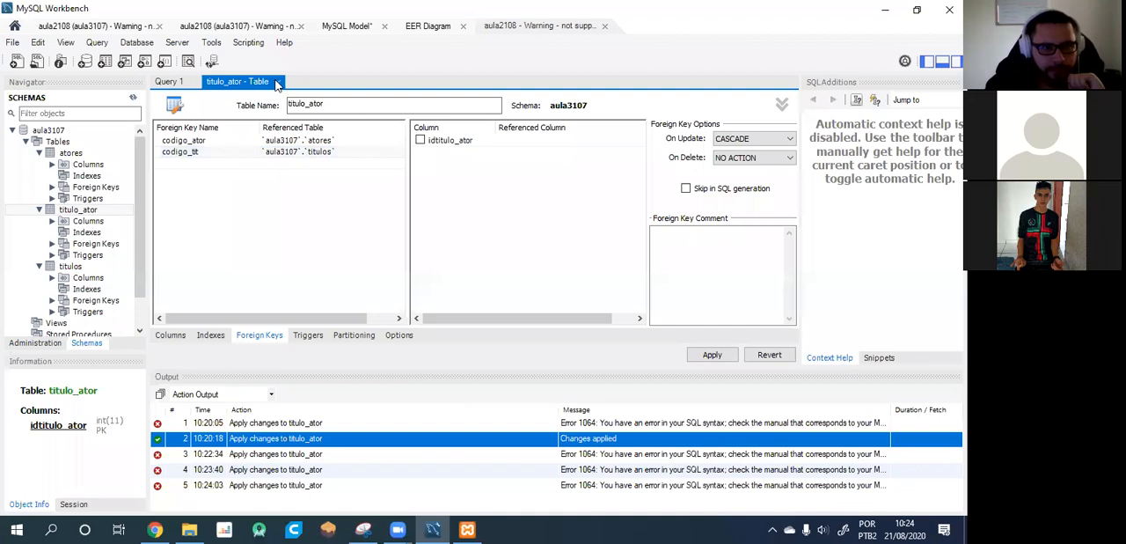
{"action": "left_click", "coordinate": [444, 242]}
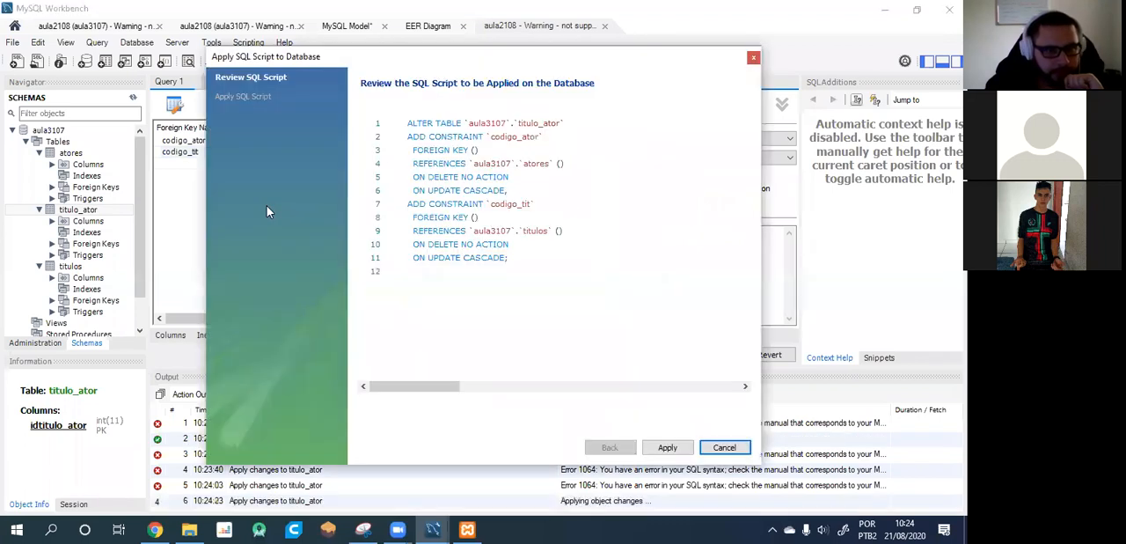
{"action": "left_click", "coordinate": [668, 450]}
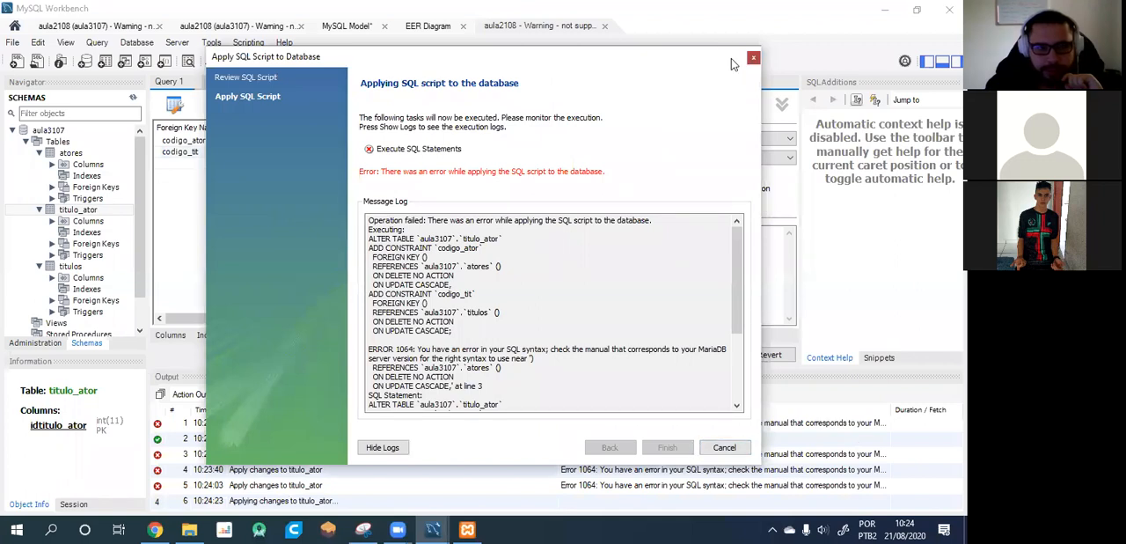
{"action": "left_click", "coordinate": [753, 57]}
Check the foreign keys of titulo_ator in the aula3107 schema tree and refresh the schemas.
{"action": "left_click", "coordinate": [176, 84]}
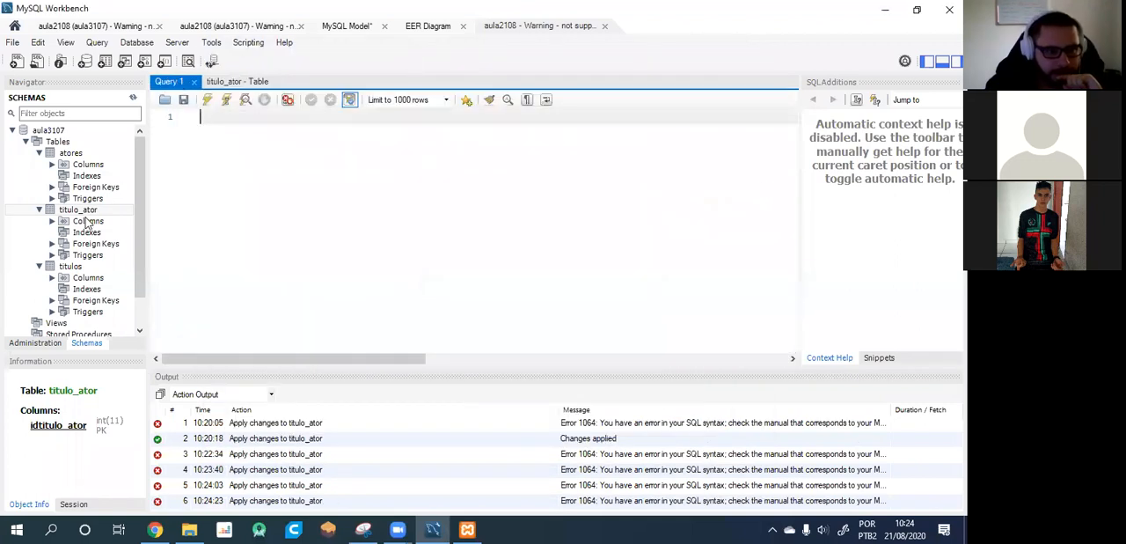
{"action": "left_click", "coordinate": [54, 249]}
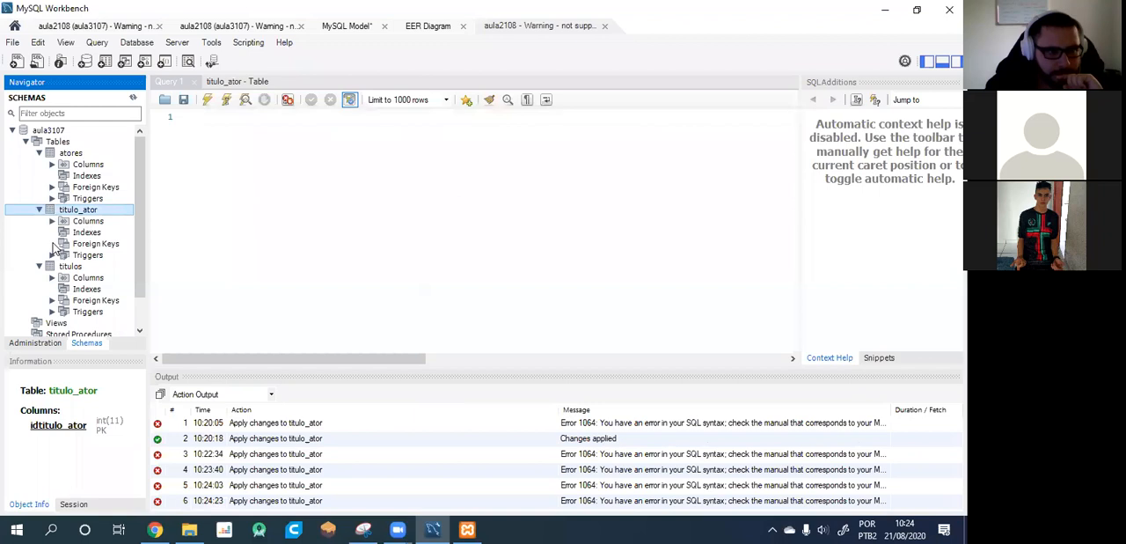
{"action": "left_click", "coordinate": [77, 245]}
{"action": "right_click", "coordinate": [88, 247]}
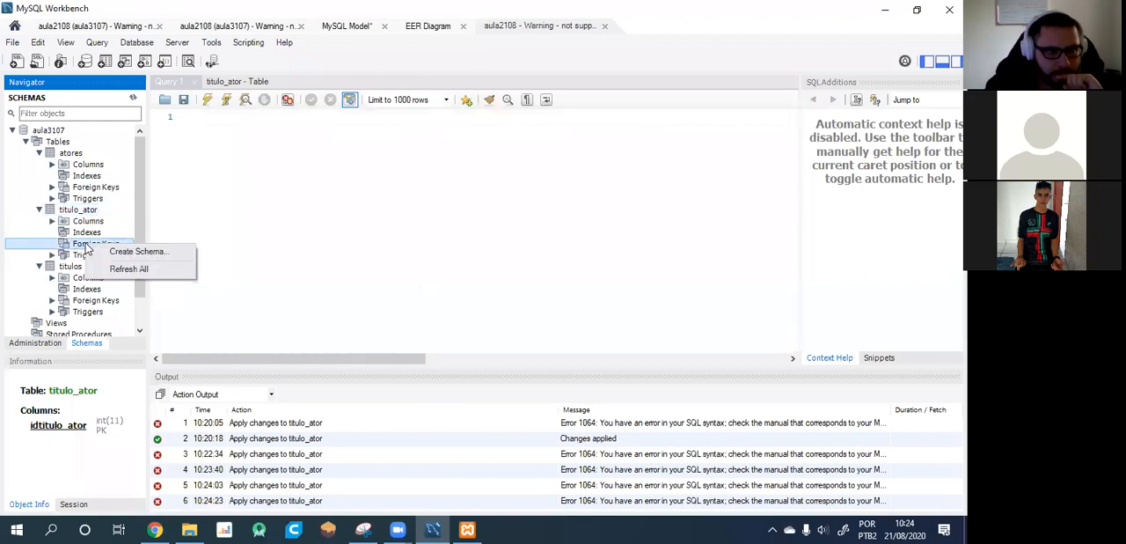
{"action": "left_click", "coordinate": [295, 231]}
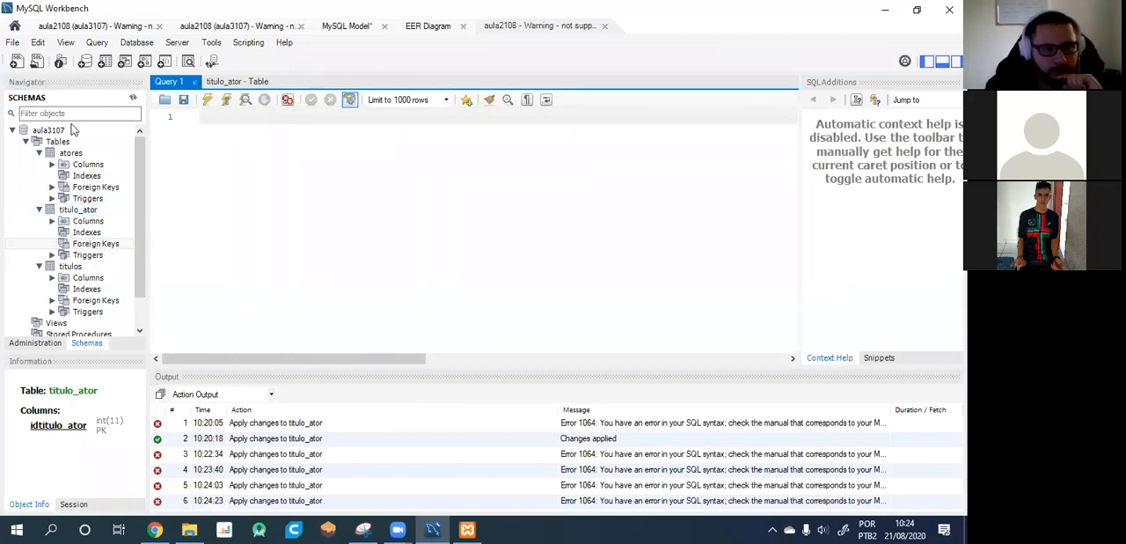
{"action": "left_click", "coordinate": [134, 98]}
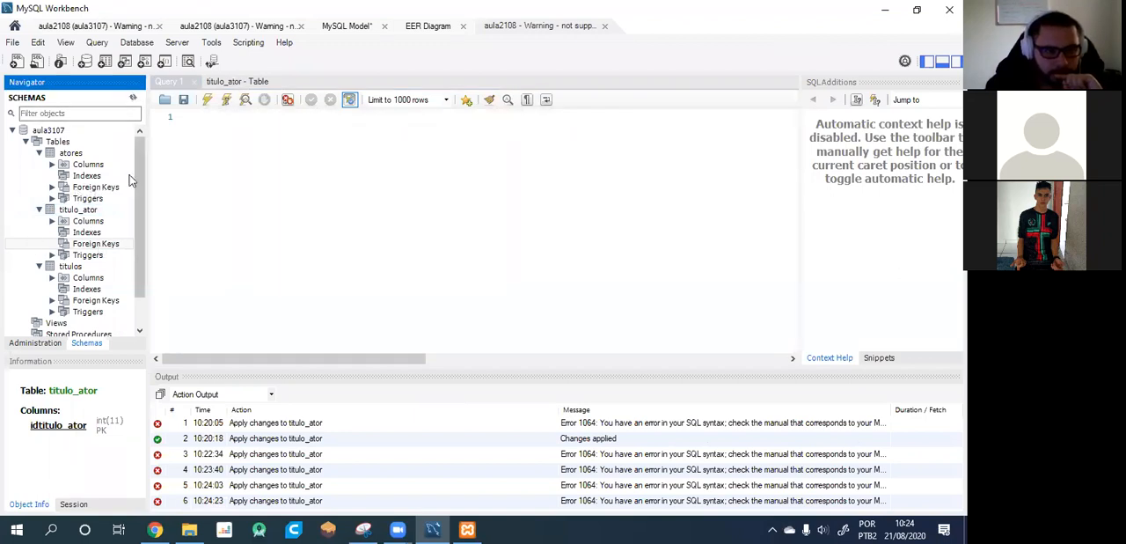
{"action": "right_click", "coordinate": [110, 248]}
{"action": "key", "text": "Escape"}
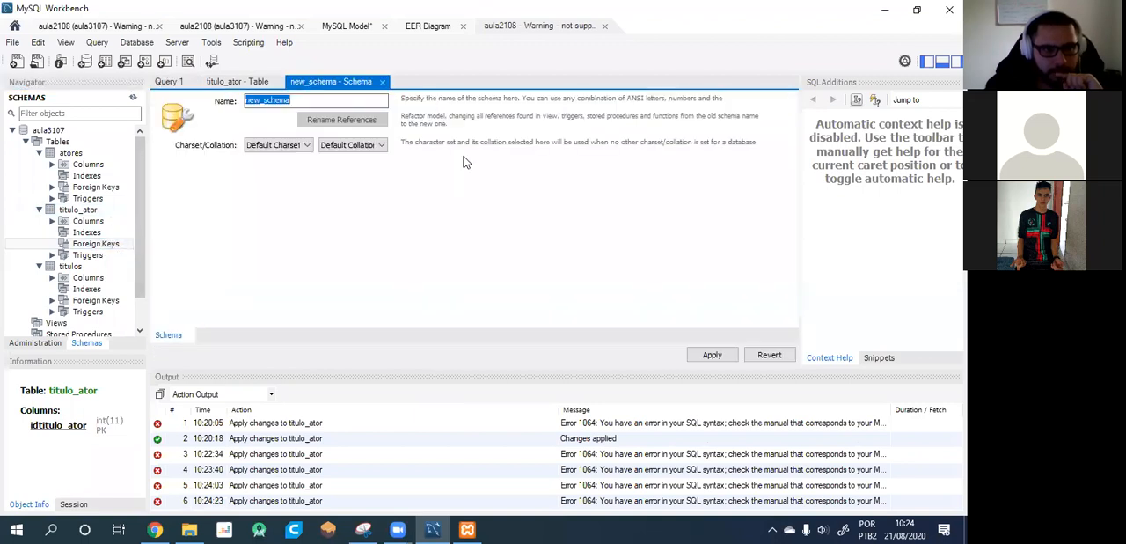
{"action": "left_click", "coordinate": [381, 82]}
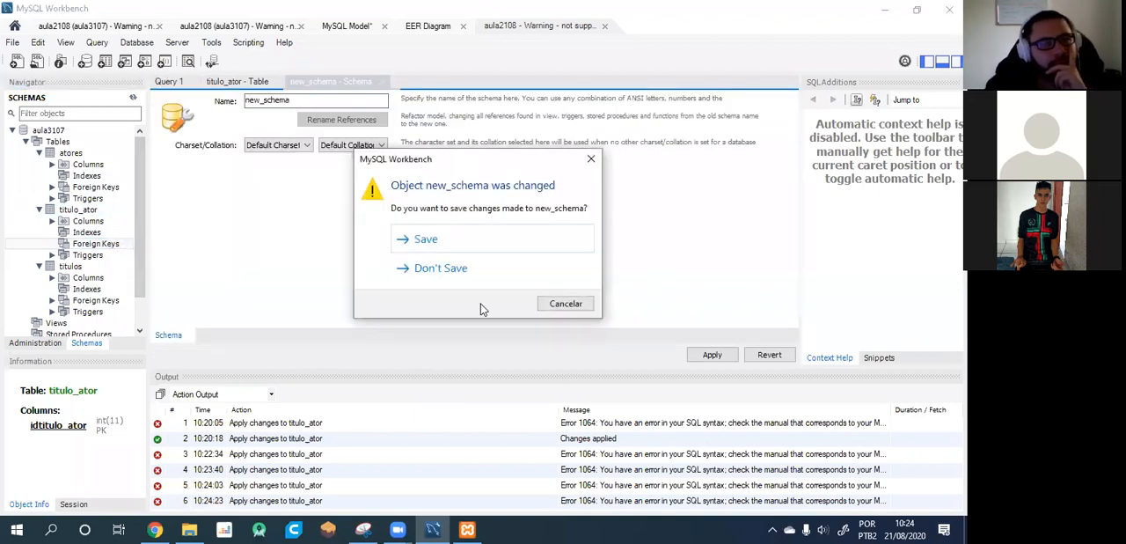
{"action": "left_click", "coordinate": [457, 269]}
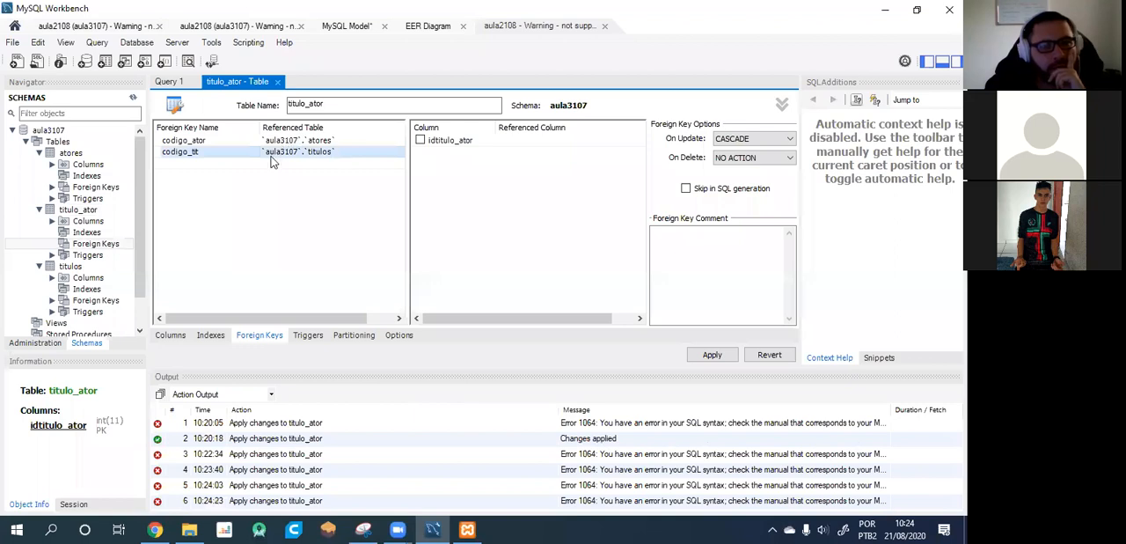
Map the idtitulo_ator column to the referenced column codigo in both the codigo_tit and codigo_ator foreign keys.
{"action": "left_click", "coordinate": [421, 141]}
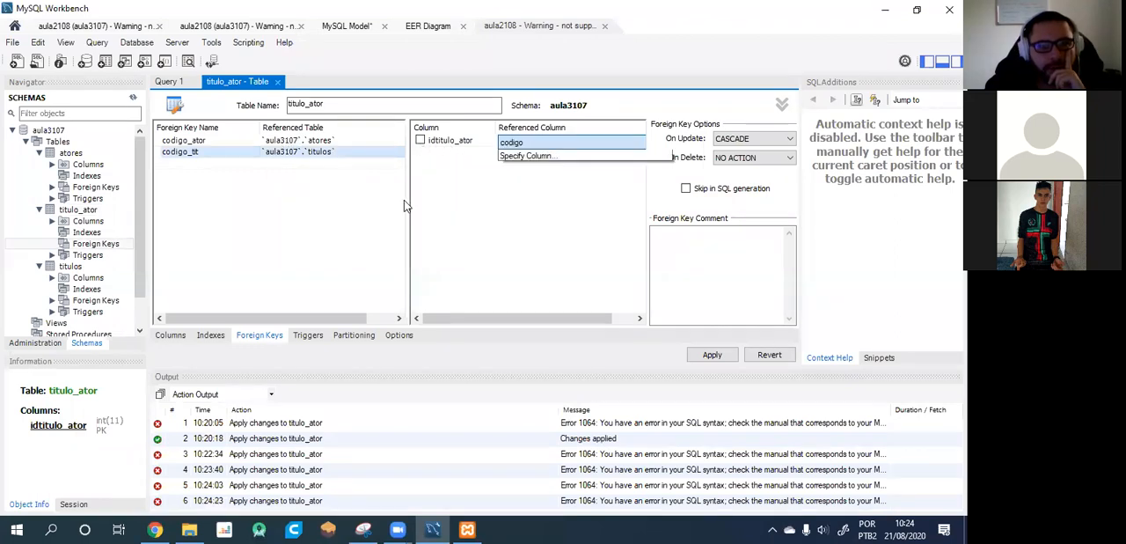
{"action": "left_click", "coordinate": [484, 225]}
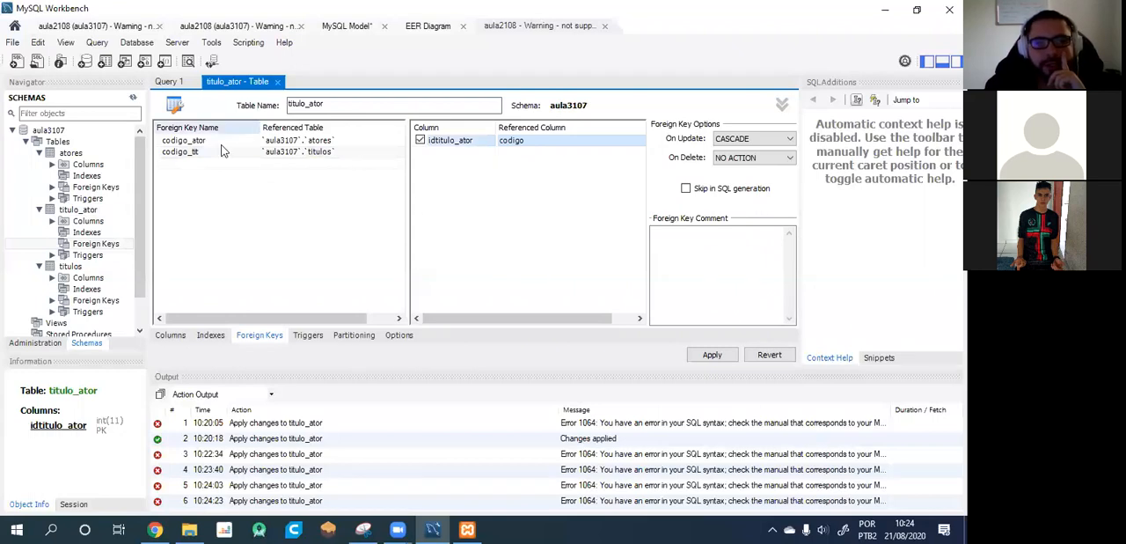
{"action": "left_click", "coordinate": [195, 143]}
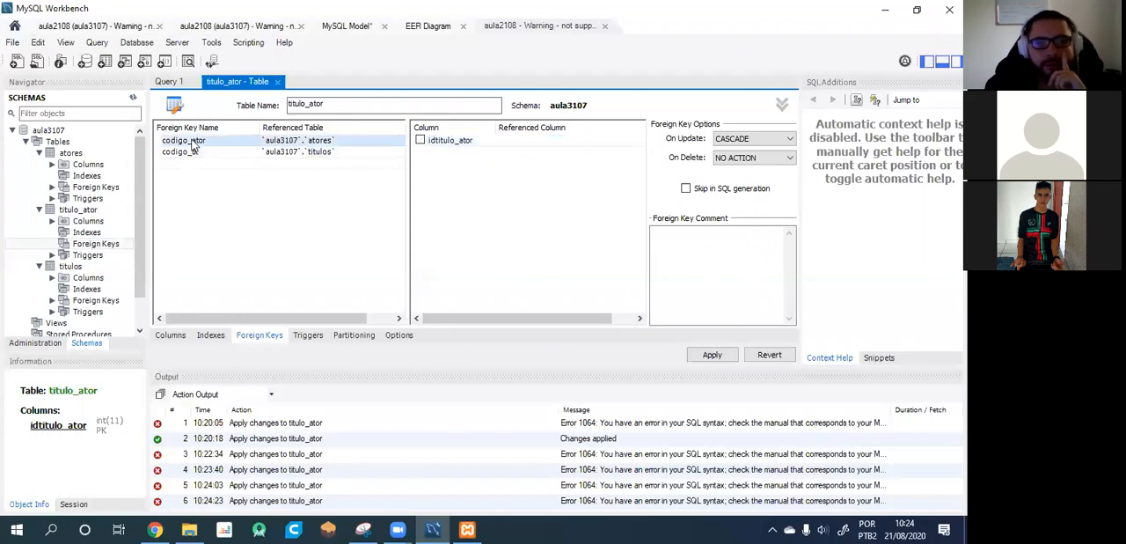
{"action": "left_click", "coordinate": [420, 141]}
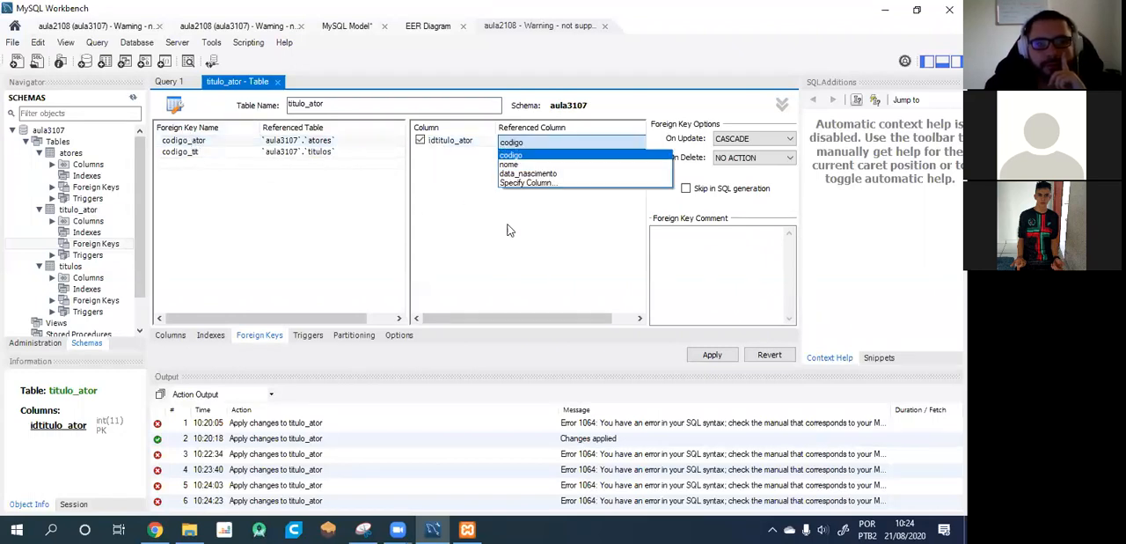
{"action": "left_click", "coordinate": [530, 156]}
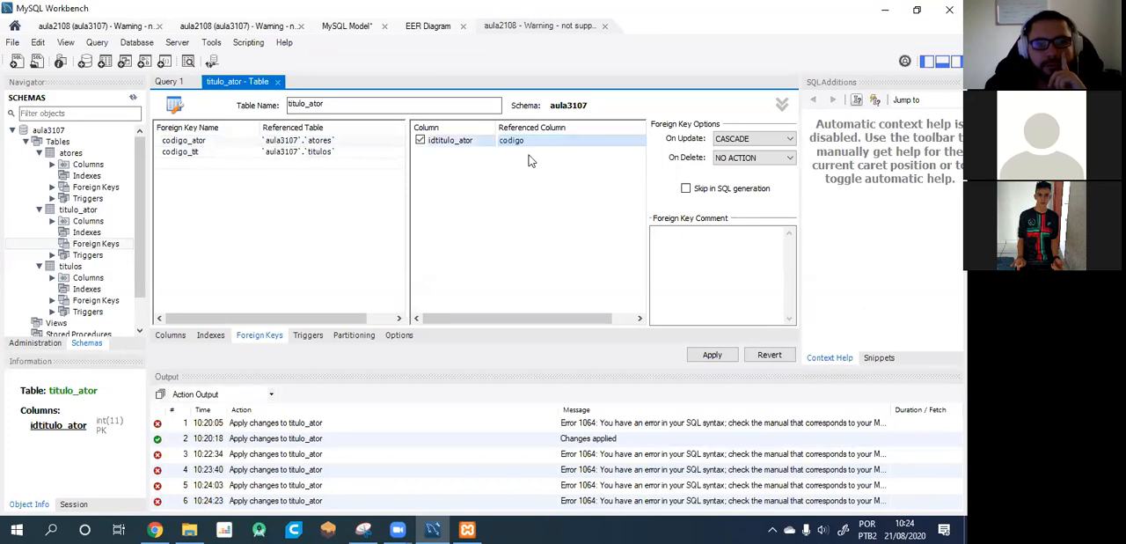
Apply the foreign key changes of titulo_ator to the database and finish the script wizard.
{"action": "left_click", "coordinate": [712, 354]}
{"action": "left_click", "coordinate": [667, 447]}
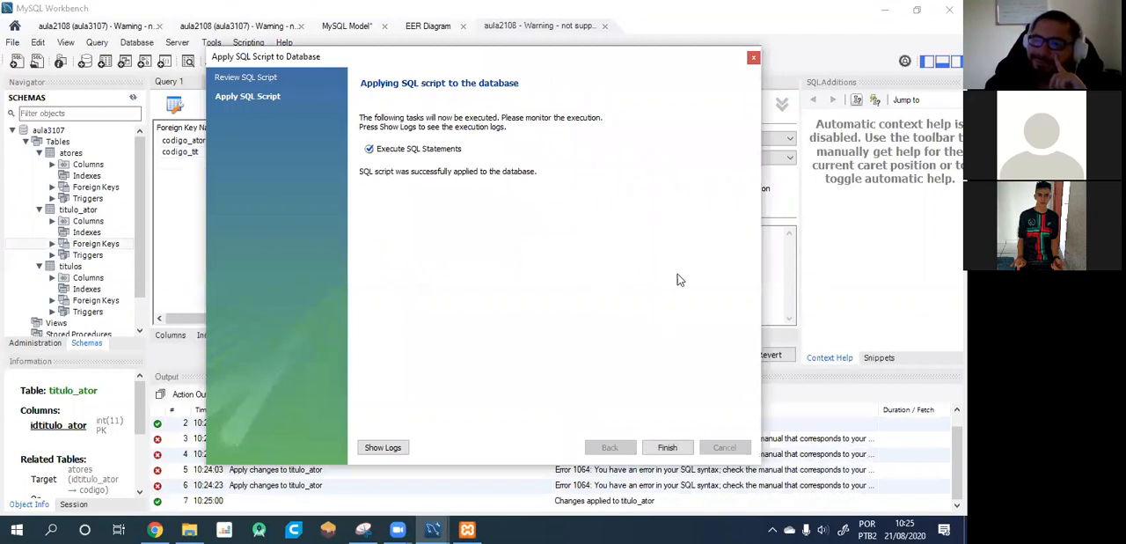
{"action": "left_click", "coordinate": [667, 447]}
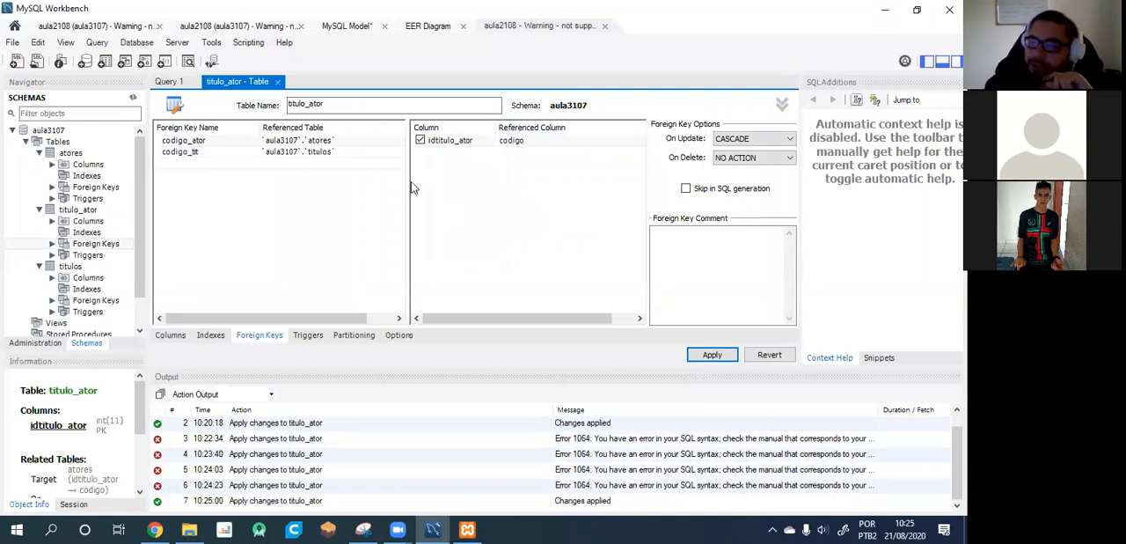
Refresh the schemas and inspect the codigo_ator and codigo_tit foreign keys under titulo_ator in the schema tree.
{"action": "left_click", "coordinate": [171, 82]}
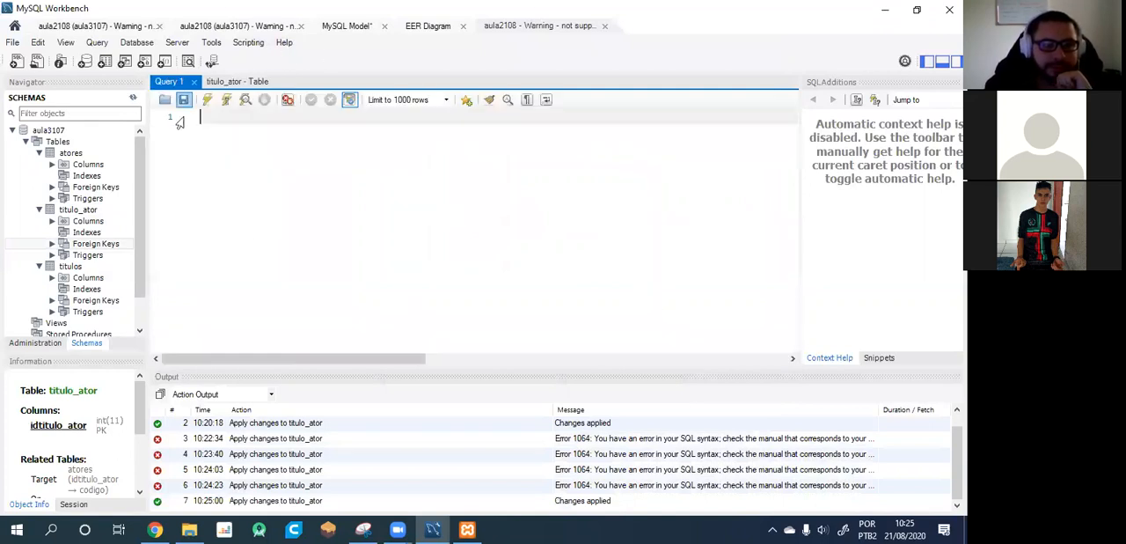
{"action": "left_click", "coordinate": [132, 98]}
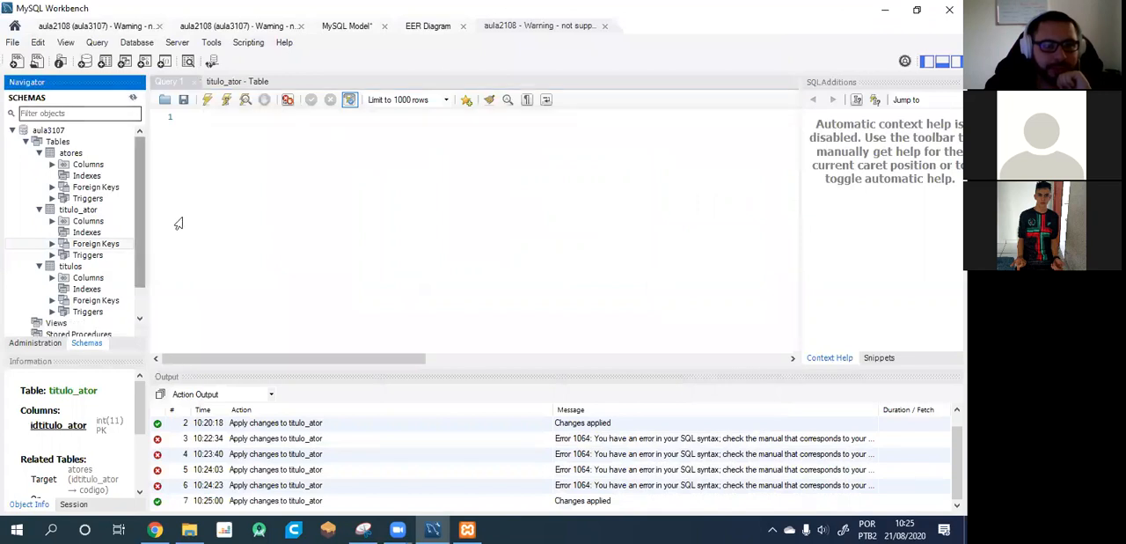
{"action": "left_click", "coordinate": [342, 256]}
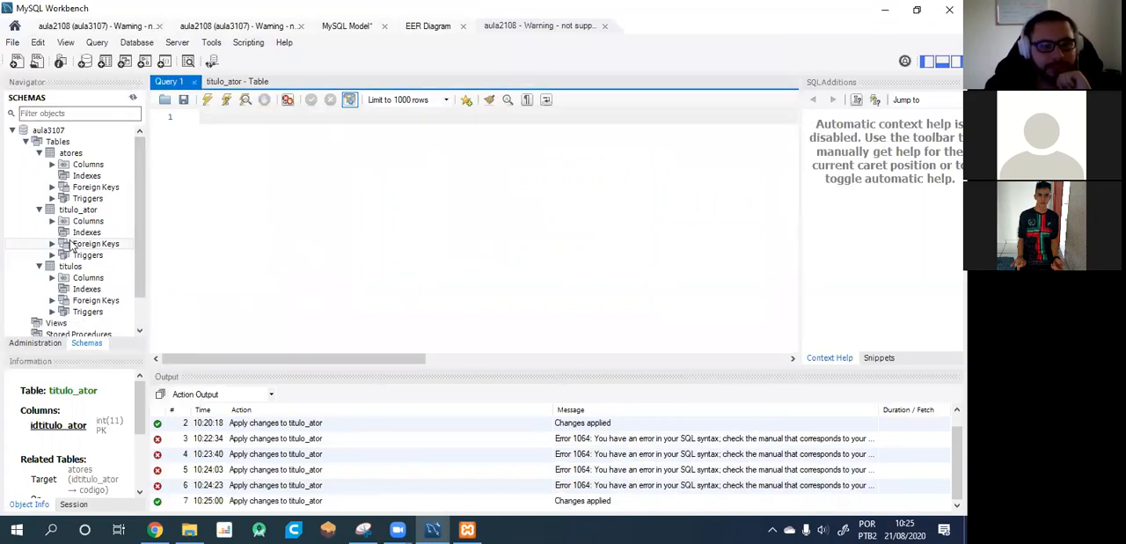
{"action": "left_click", "coordinate": [52, 244]}
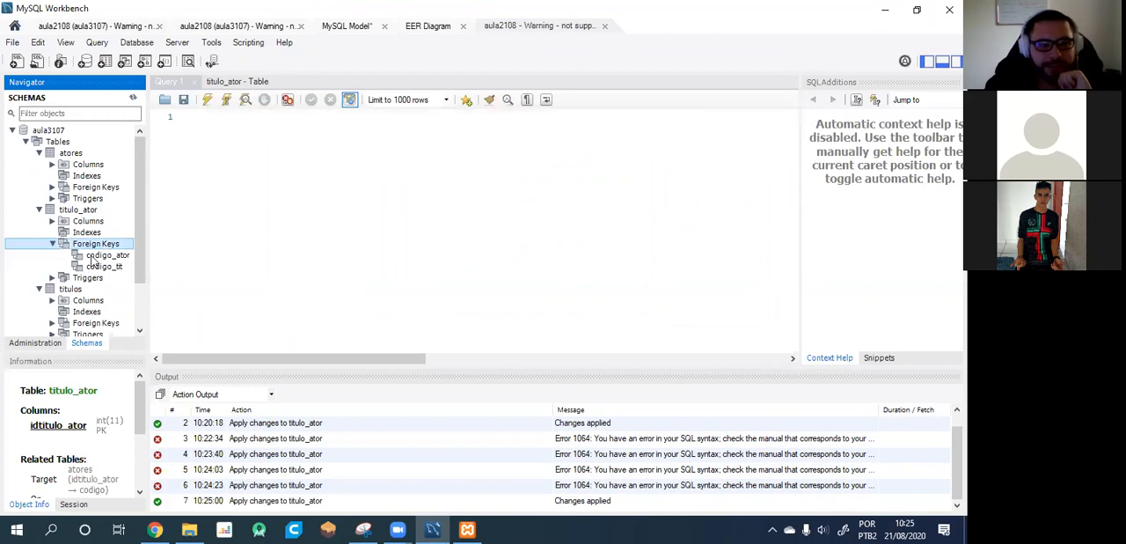
{"action": "left_click", "coordinate": [95, 255]}
{"action": "left_click", "coordinate": [98, 266]}
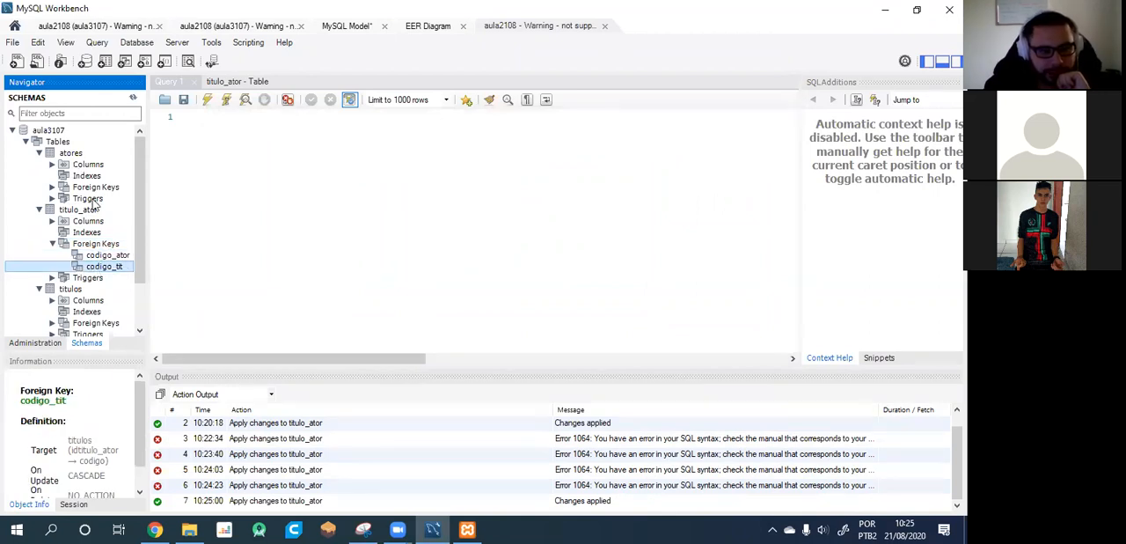
{"action": "double_click", "coordinate": [93, 245]}
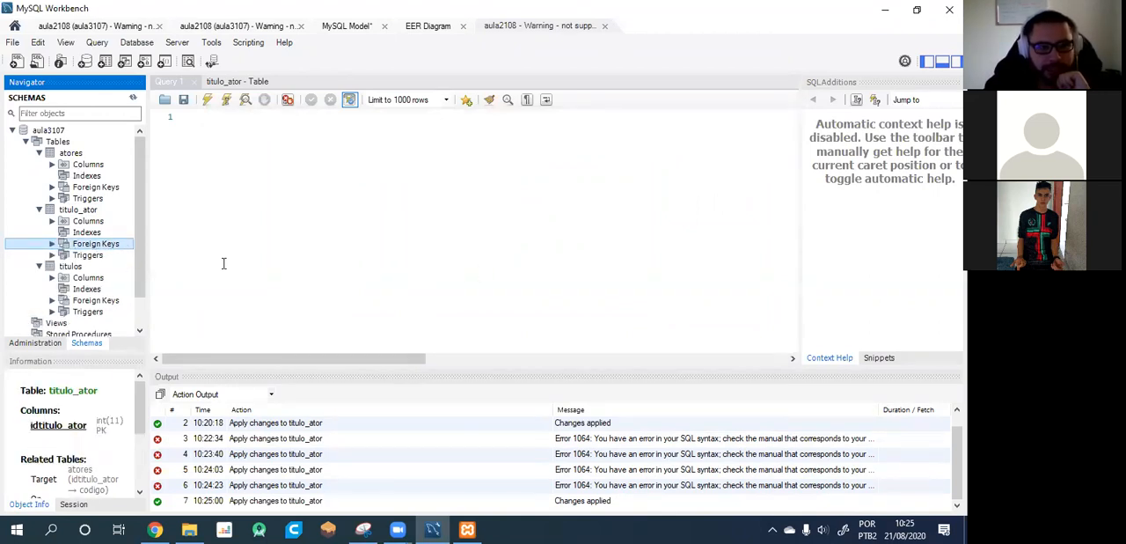
Open the sakila_full model without saving the pending changes of the current model, and look over its EER diagram.
{"action": "left_click", "coordinate": [13, 25]}
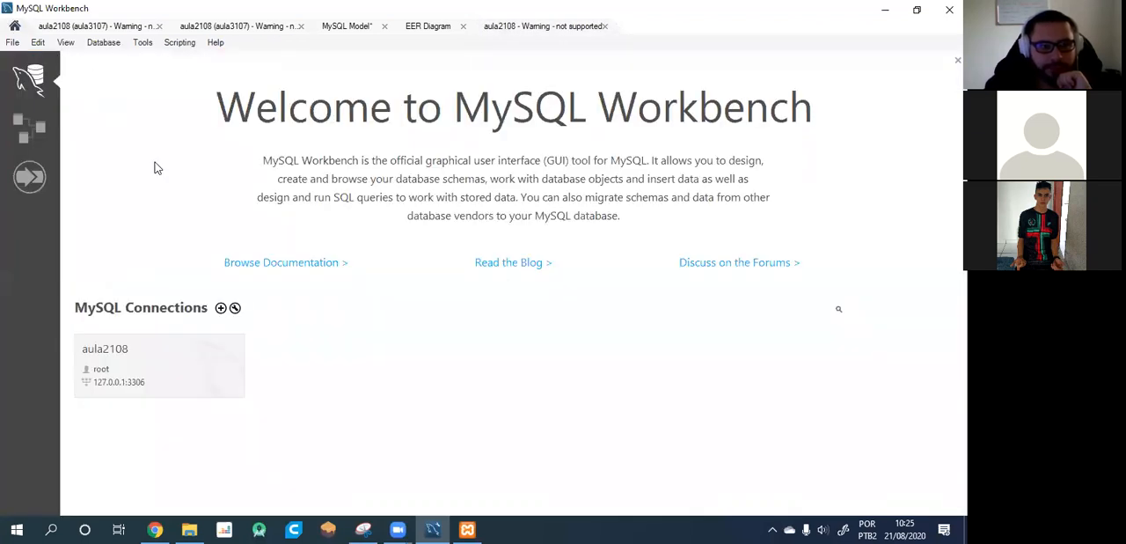
{"action": "left_click", "coordinate": [29, 127]}
{"action": "left_click", "coordinate": [340, 121]}
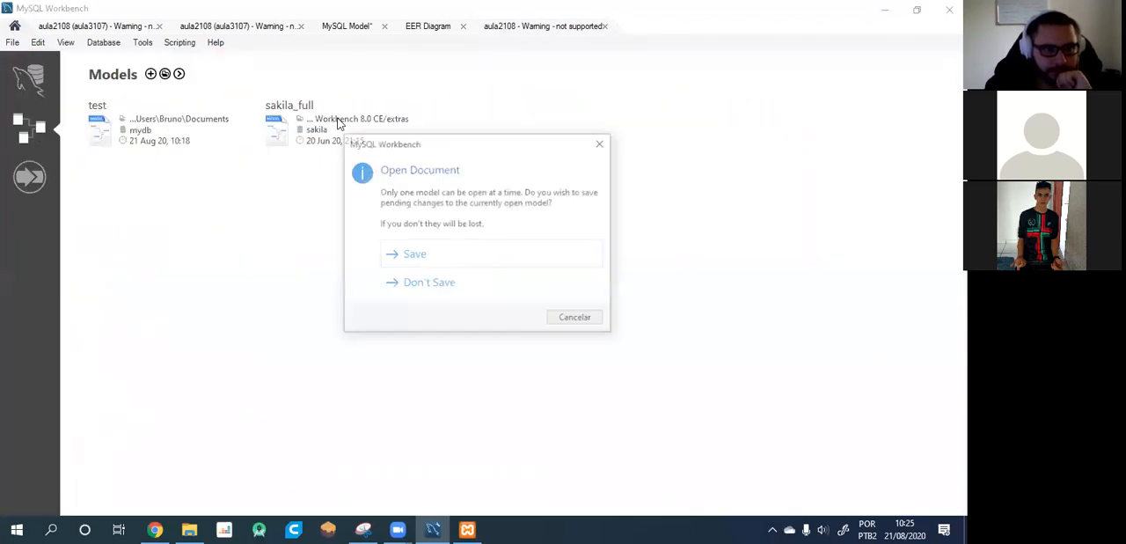
{"action": "left_click", "coordinate": [411, 287]}
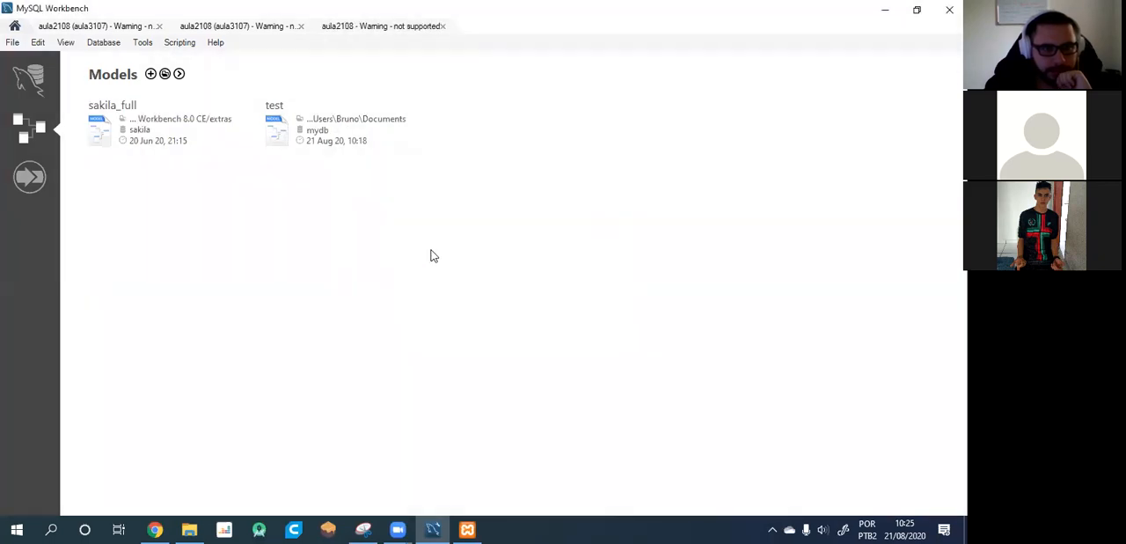
{"action": "left_click", "coordinate": [206, 131]}
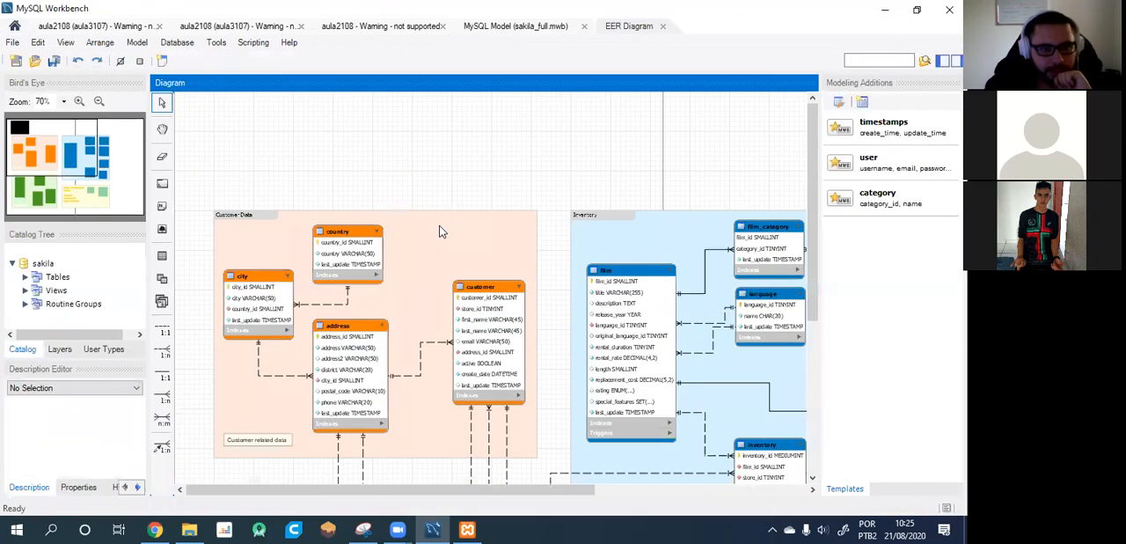
{"action": "scroll", "coordinate": [464, 227], "scroll_direction": "down", "scroll_amount": 1}
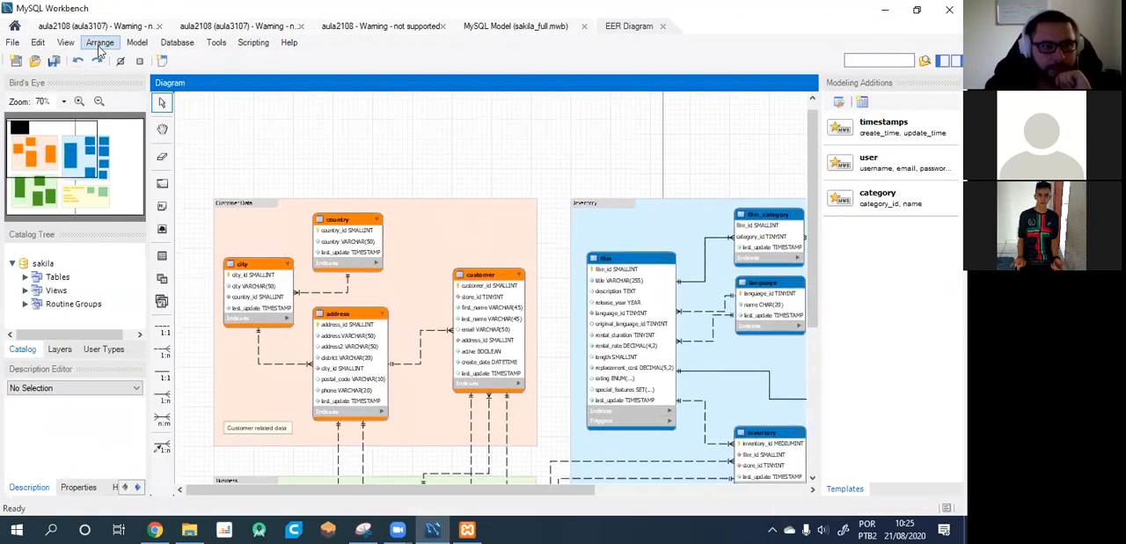
Start reverse engineering a database into a new model and connect as root to 127.0.0.1 on port 3306.
{"action": "left_click", "coordinate": [14, 26]}
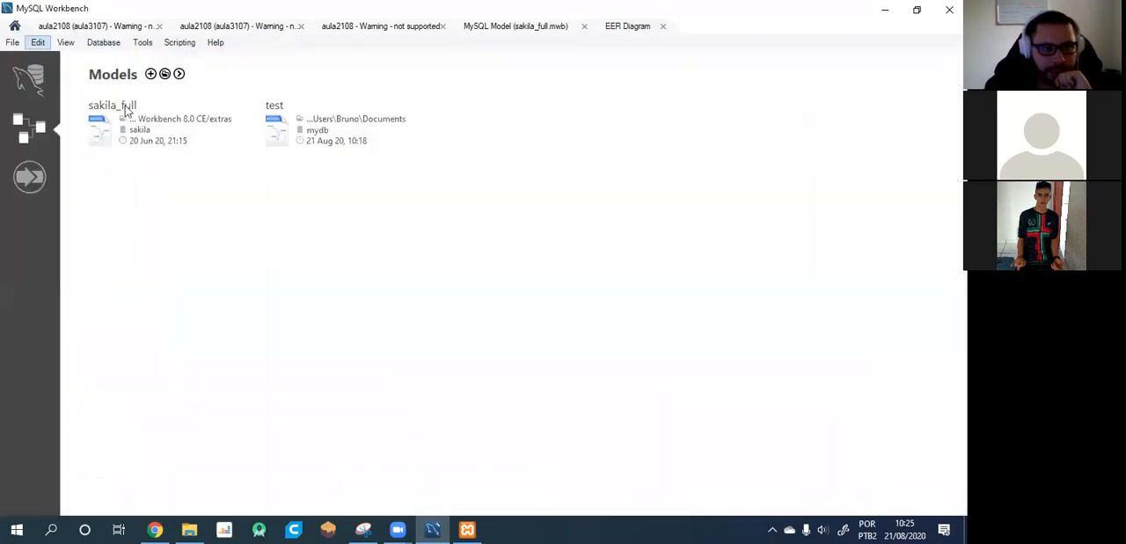
{"action": "left_click", "coordinate": [178, 75]}
{"action": "left_click", "coordinate": [216, 81]}
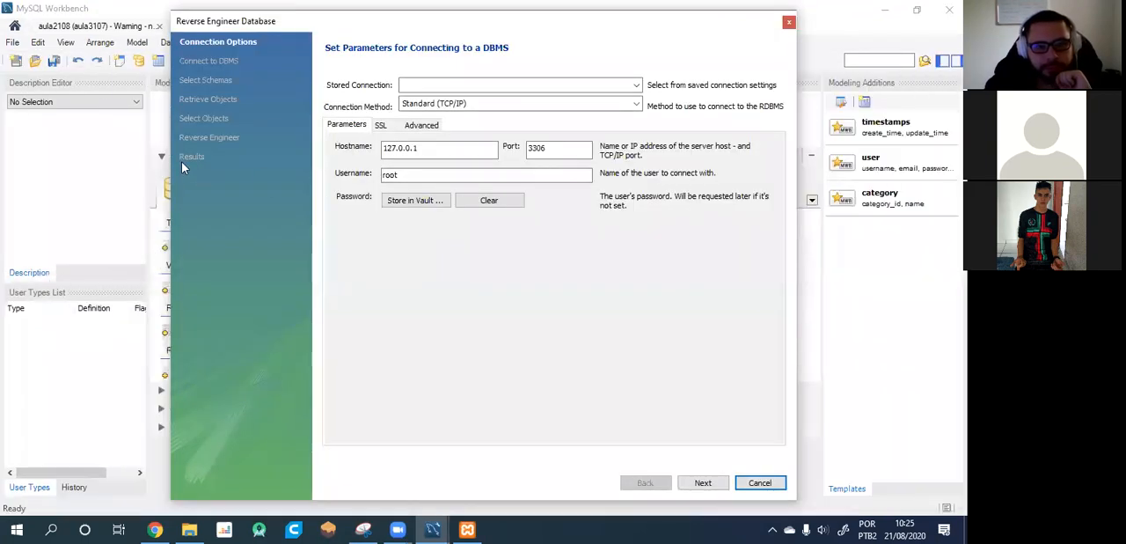
{"action": "left_click", "coordinate": [702, 481]}
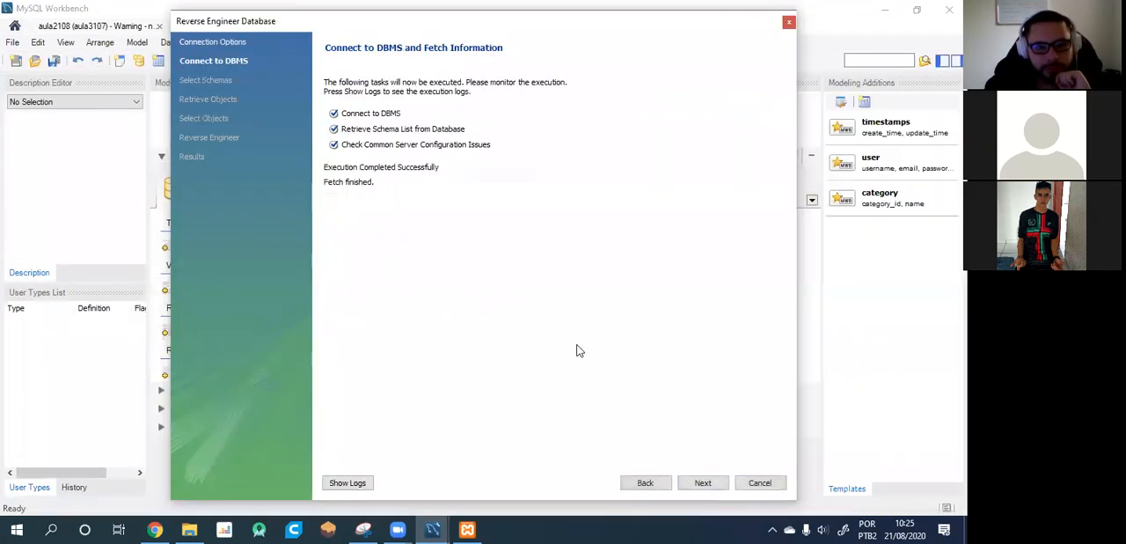
{"action": "left_click", "coordinate": [702, 482]}
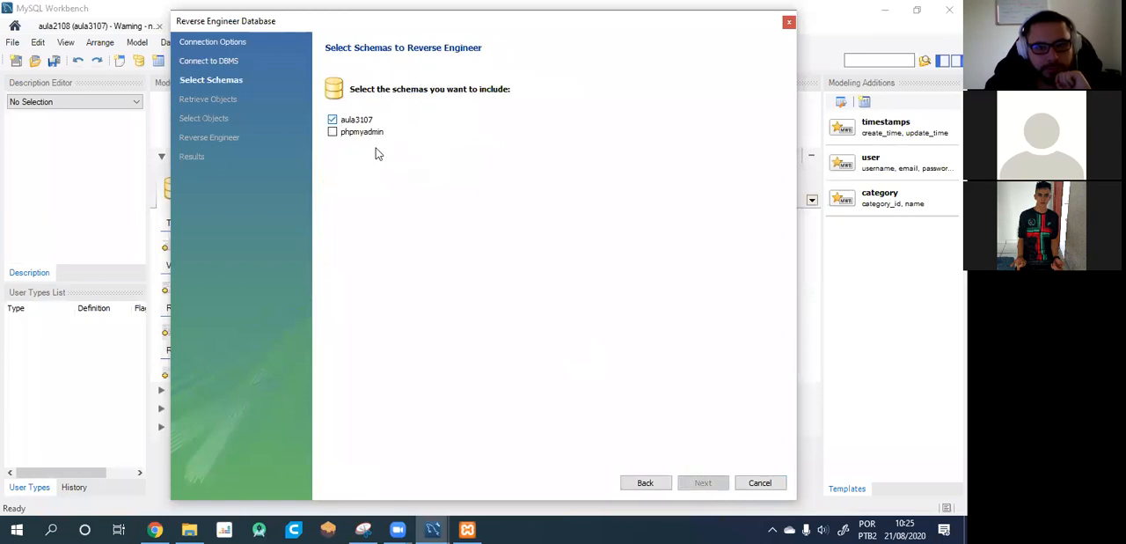
Reverse engineer the aula3107 schema, importing its MySQL table objects and placing them on a diagram, and finish the wizard.
{"action": "left_click", "coordinate": [714, 483]}
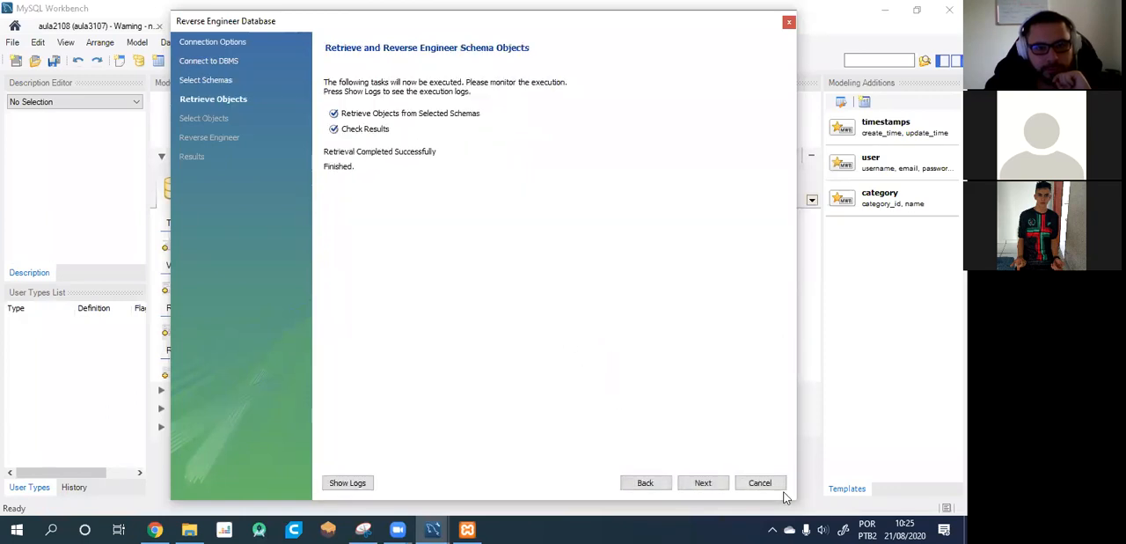
{"action": "left_click", "coordinate": [708, 483]}
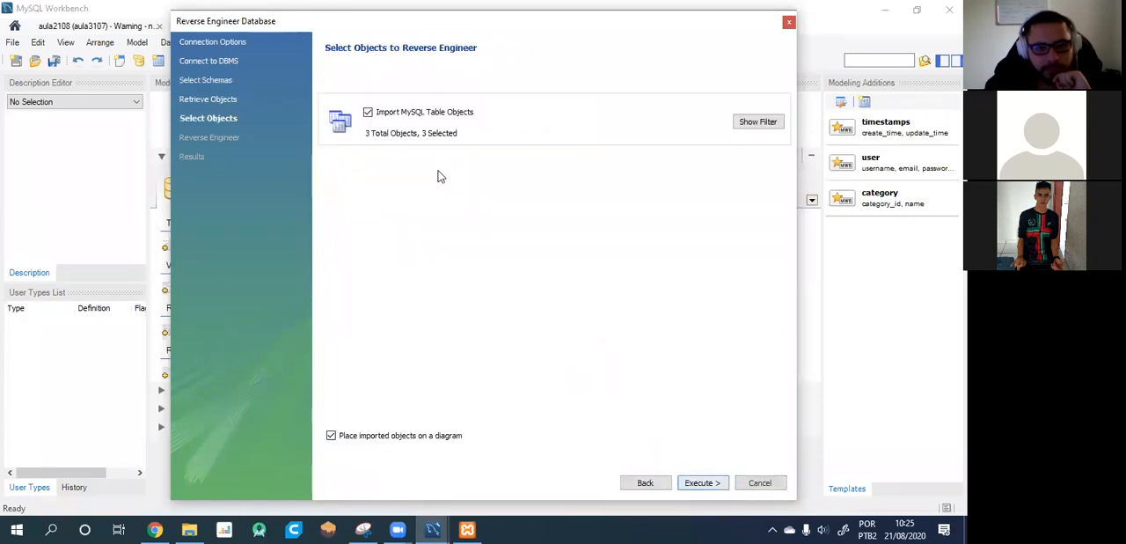
{"action": "left_click", "coordinate": [701, 483]}
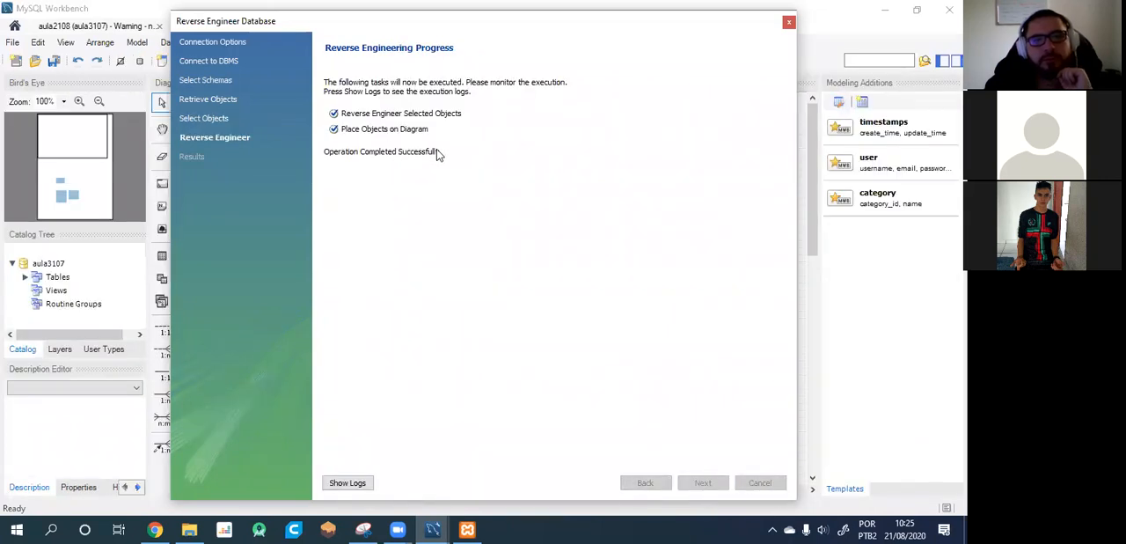
{"action": "left_click", "coordinate": [713, 485]}
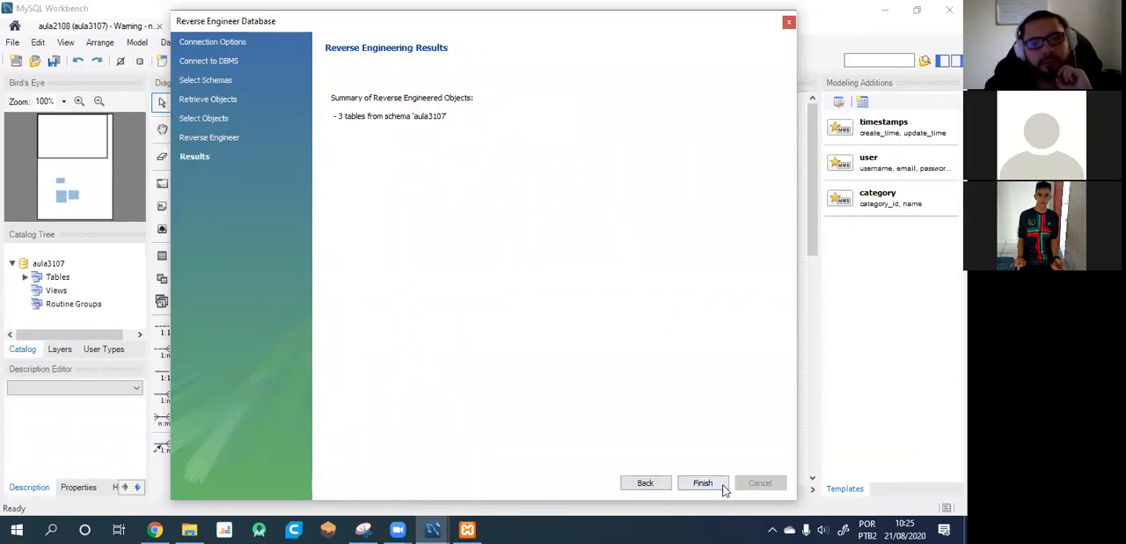
{"action": "left_click", "coordinate": [708, 485]}
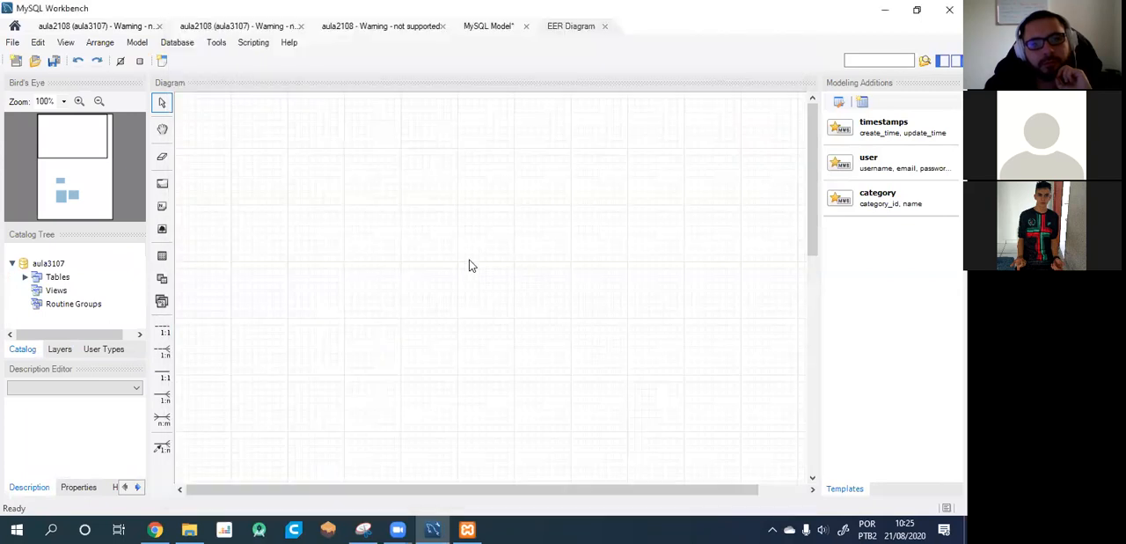
Arrange the EER diagram tables in a row, with titulo_ator in the middle, titulos to its left and atores to its right.
{"action": "scroll", "coordinate": [467, 269], "scroll_direction": "down", "scroll_amount": 6}
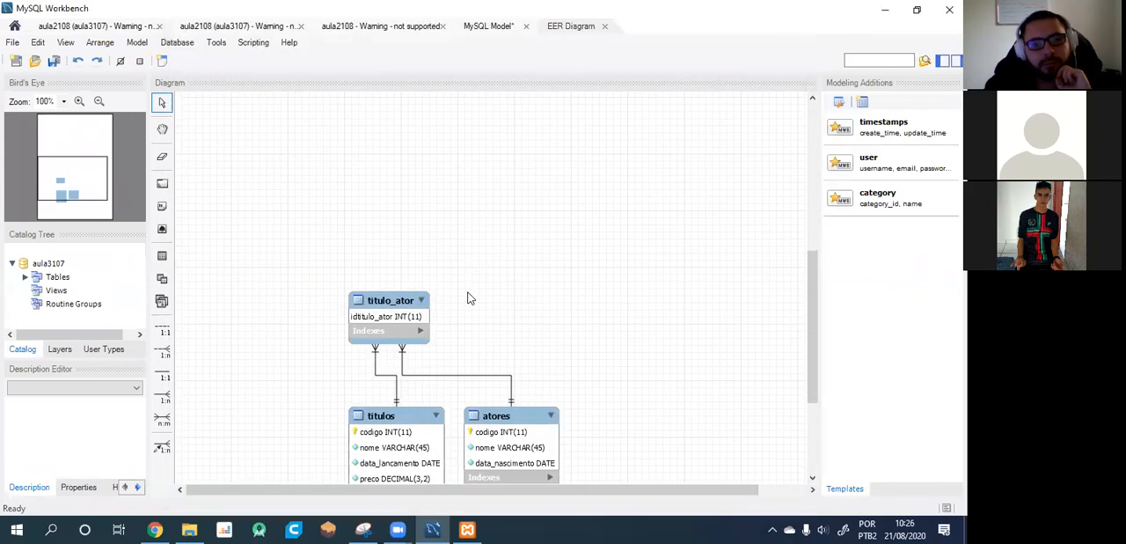
{"action": "scroll", "coordinate": [497, 316], "scroll_direction": "down", "scroll_amount": 2}
{"action": "left_click_drag", "start_coordinate": [420, 210], "coordinate": [550, 209]}
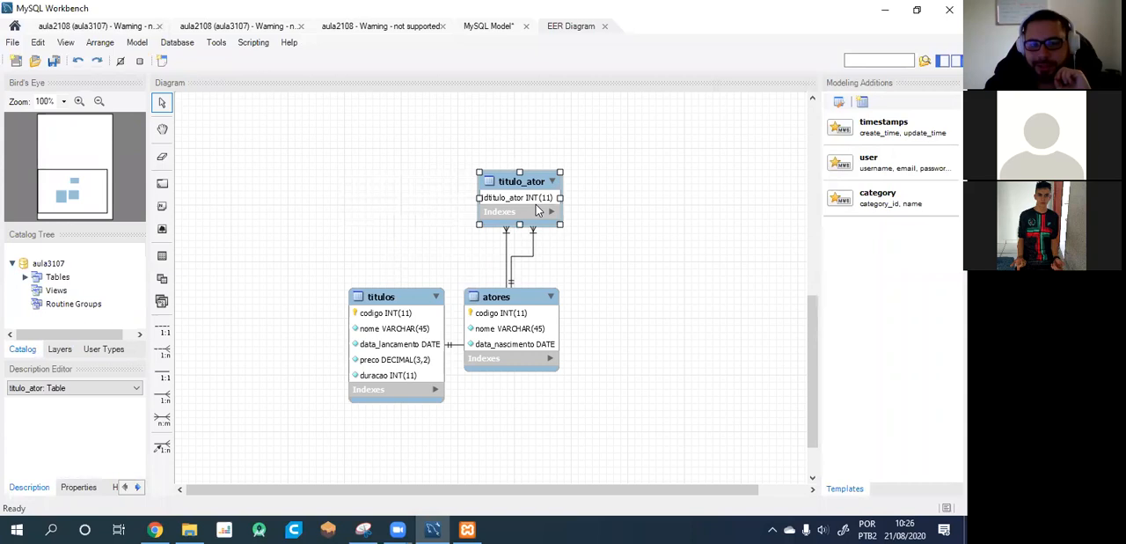
{"action": "left_click_drag", "start_coordinate": [539, 326], "coordinate": [712, 322]}
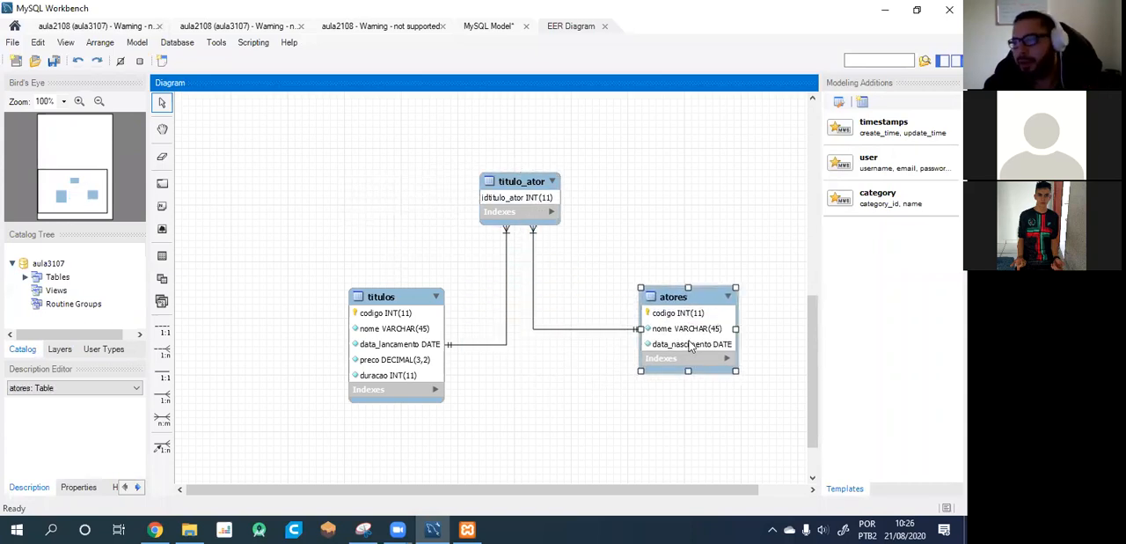
{"action": "left_click_drag", "start_coordinate": [394, 300], "coordinate": [310, 150]}
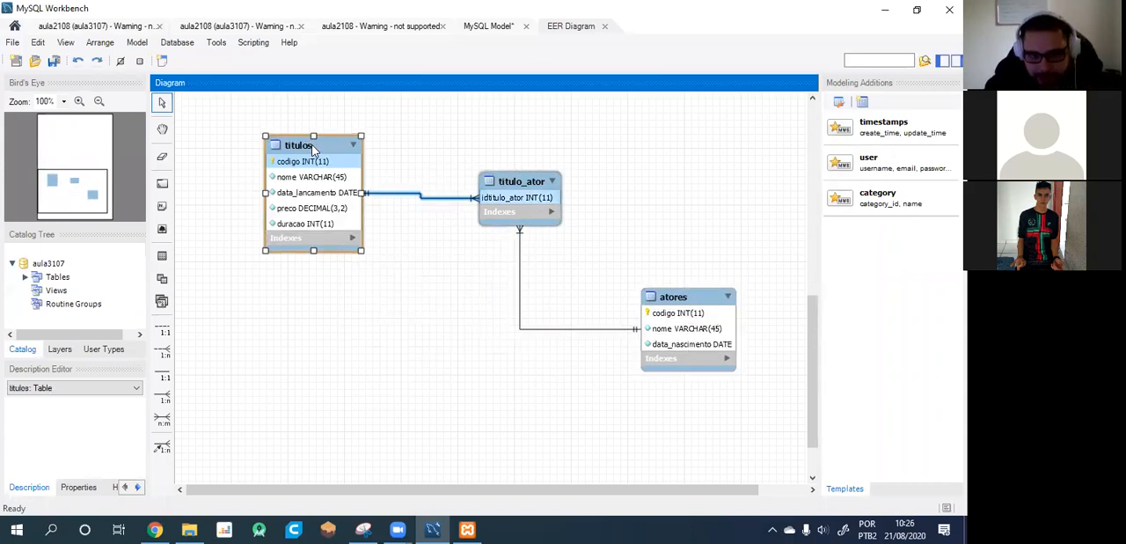
{"action": "left_click_drag", "start_coordinate": [684, 322], "coordinate": [674, 190]}
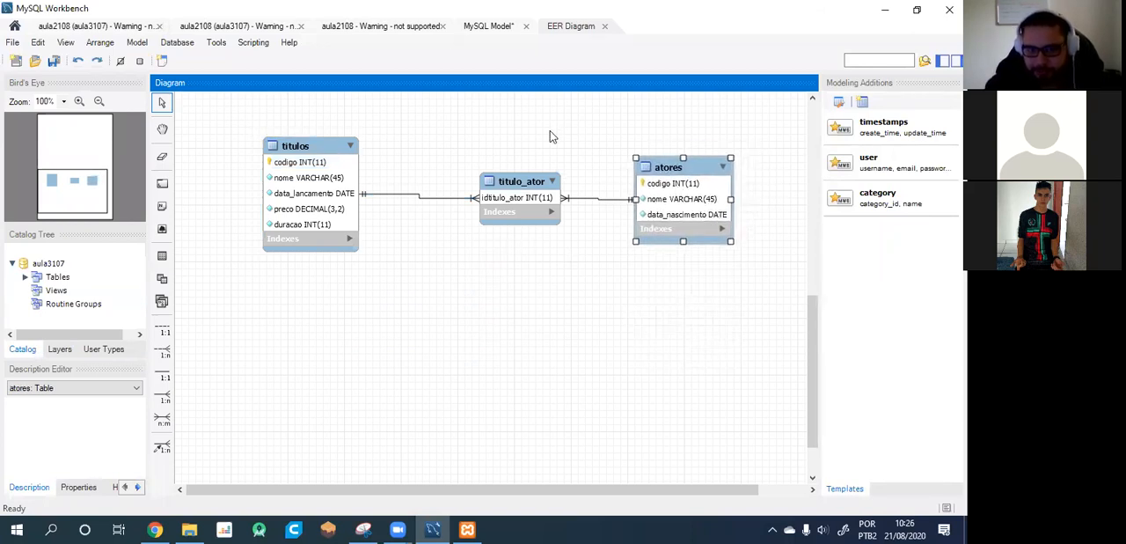
{"action": "left_click_drag", "start_coordinate": [300, 149], "coordinate": [339, 154]}
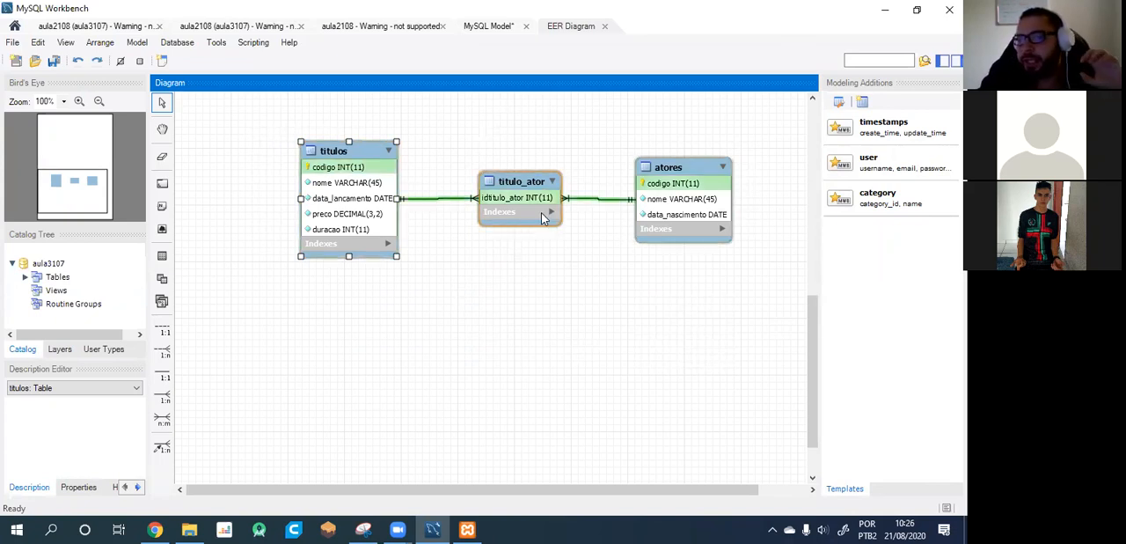
Collapse and expand titulo_ator in the diagram, examine its columns and table options in the table editor, and close the editor.
{"action": "left_click", "coordinate": [553, 182]}
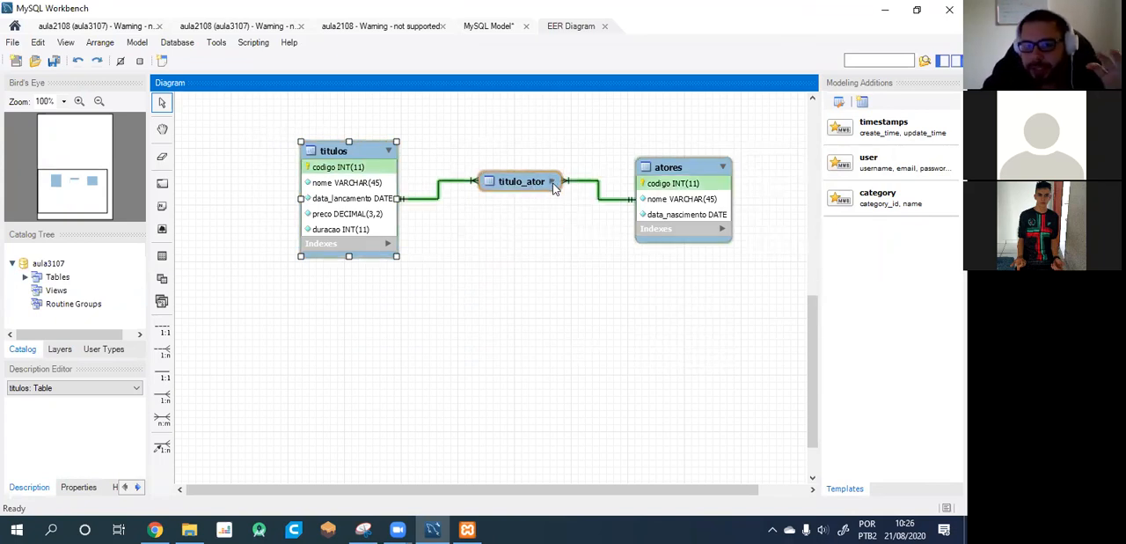
{"action": "double_click", "coordinate": [553, 185]}
{"action": "left_click", "coordinate": [553, 182]}
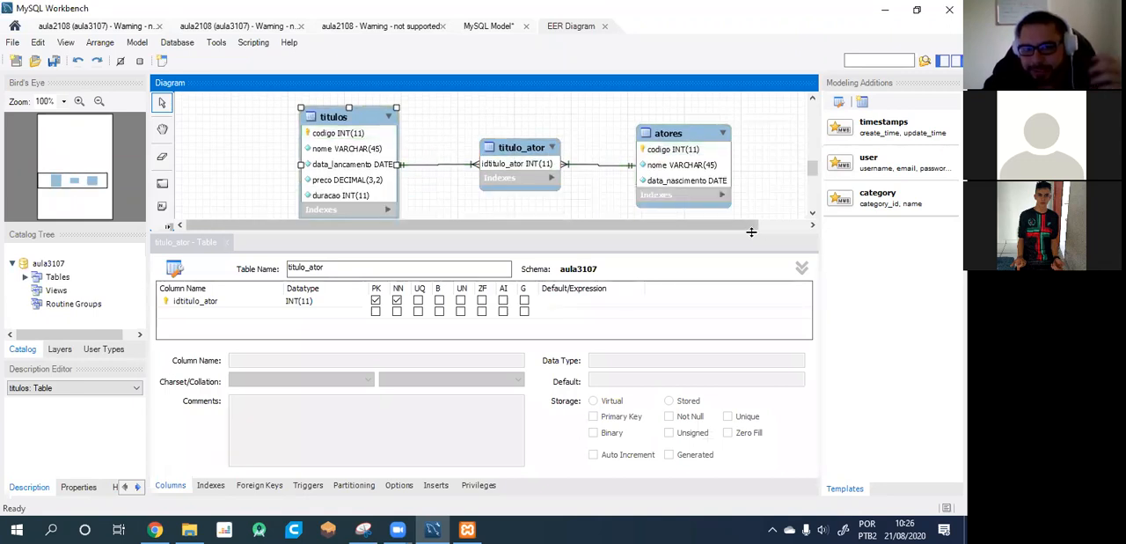
{"action": "left_click", "coordinate": [802, 267]}
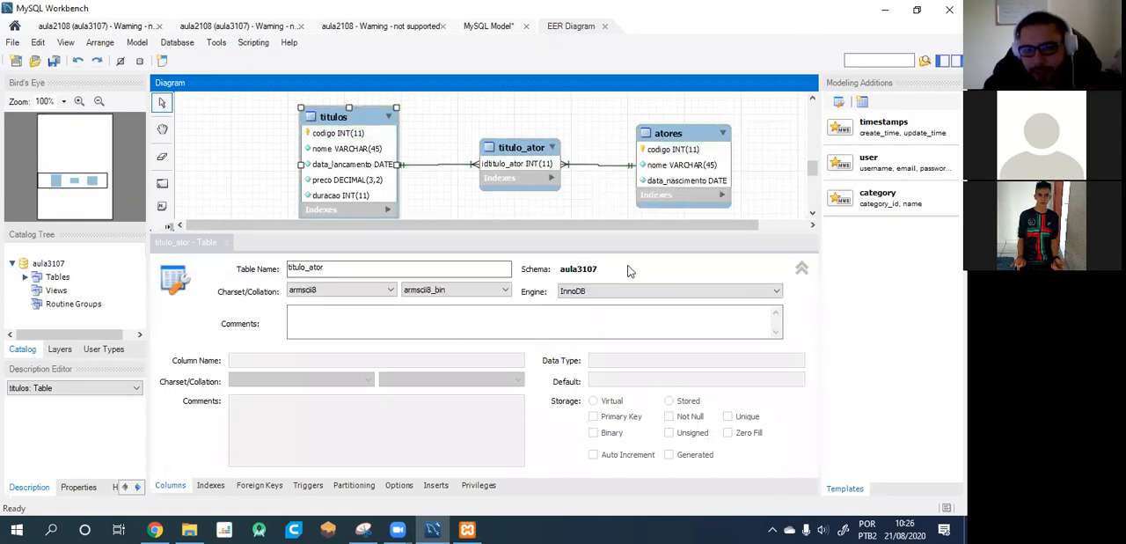
{"action": "left_click", "coordinate": [802, 271]}
{"action": "left_click", "coordinate": [439, 125]}
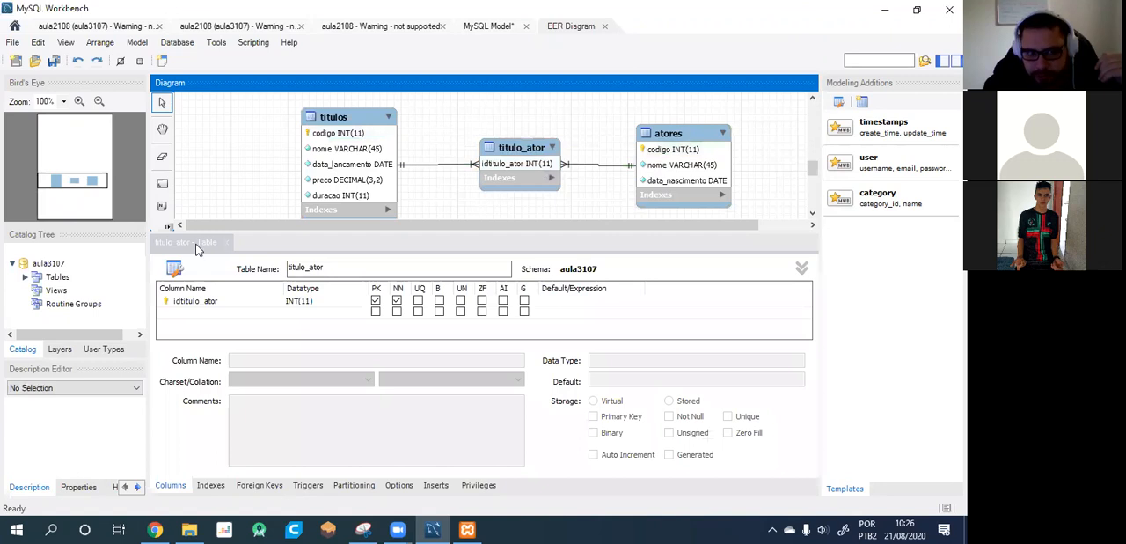
{"action": "left_click", "coordinate": [229, 243]}
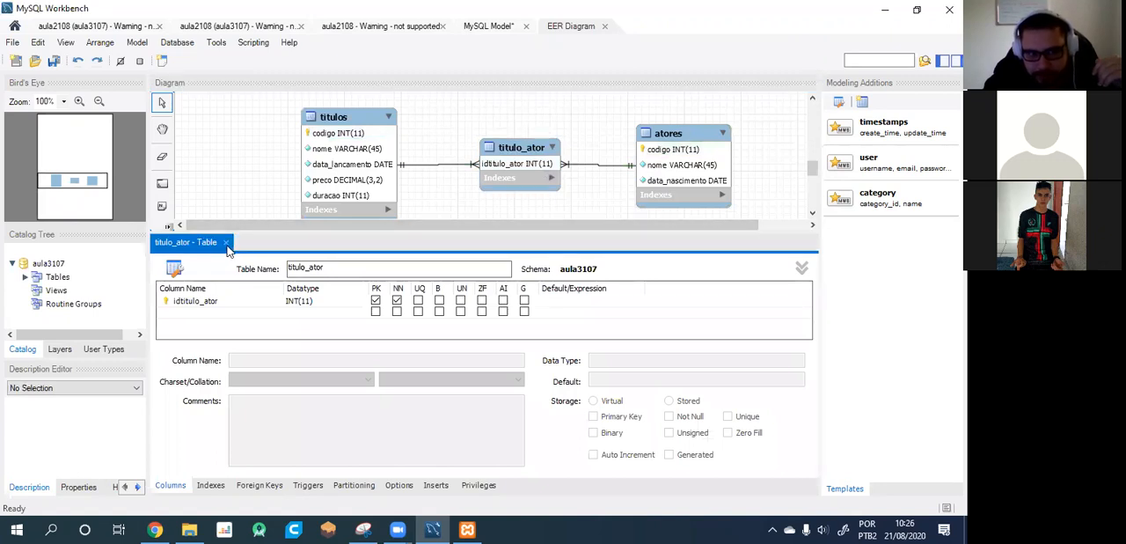
{"action": "left_click", "coordinate": [226, 242]}
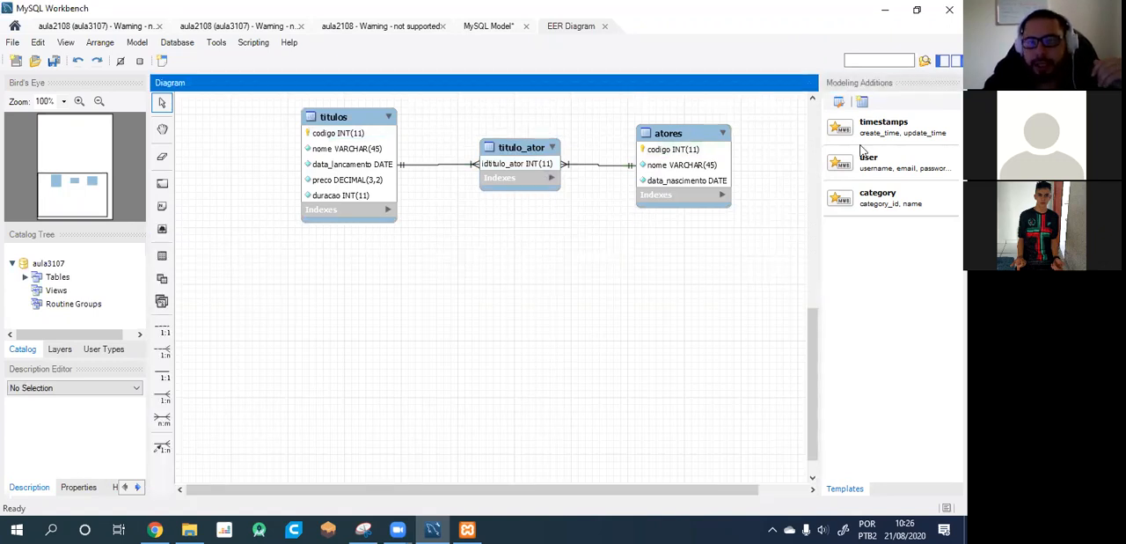
Move the atores table below titulos, bring it back to the right of titulo_ator with a wider gap, and deselect it.
{"action": "left_click_drag", "start_coordinate": [691, 142], "coordinate": [425, 340]}
{"action": "left_click", "coordinate": [711, 204]}
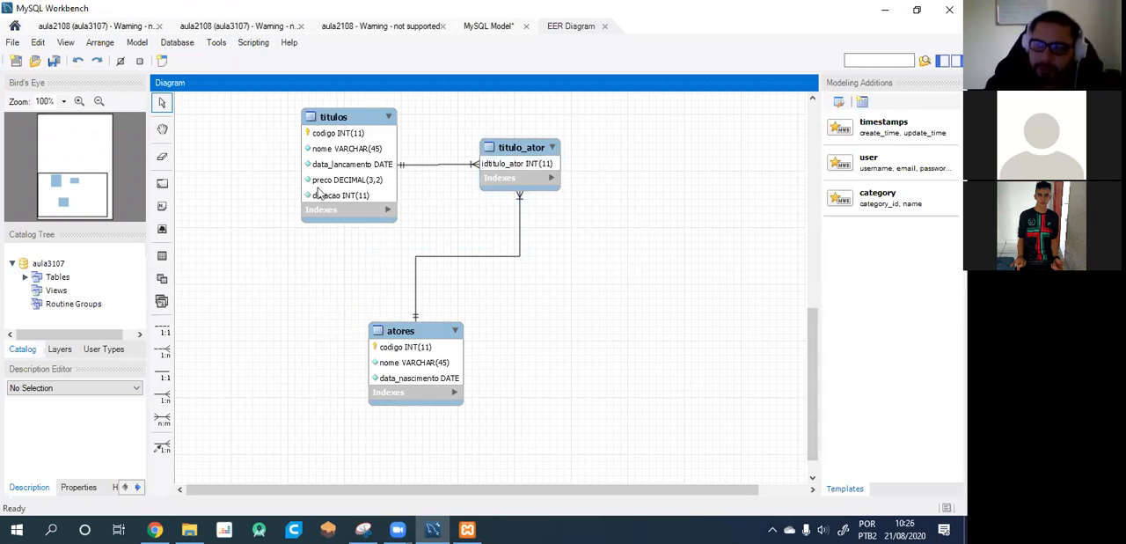
{"action": "left_click_drag", "start_coordinate": [405, 339], "coordinate": [712, 135]}
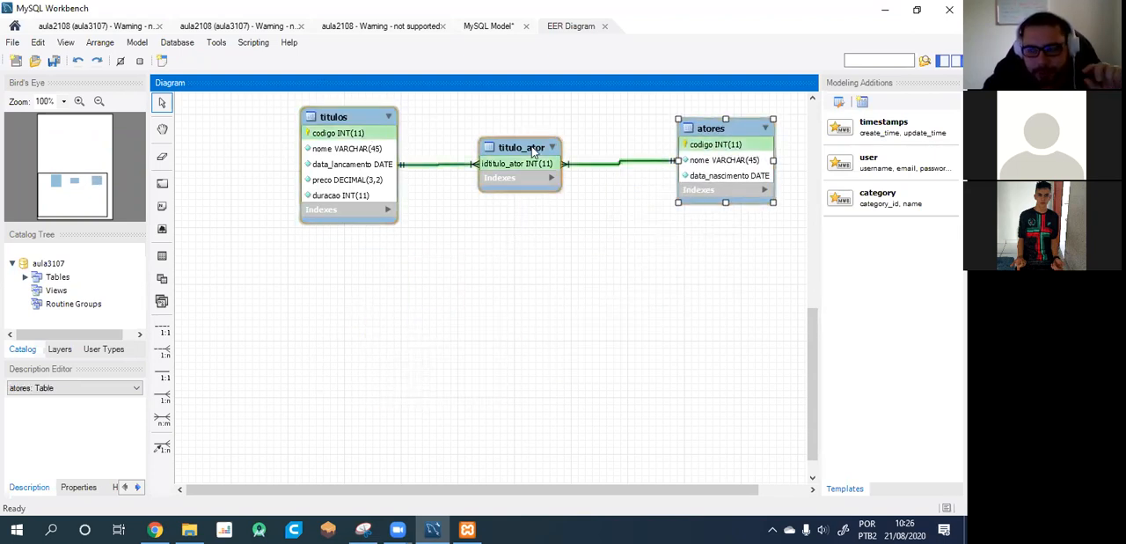
{"action": "left_click", "coordinate": [519, 279]}
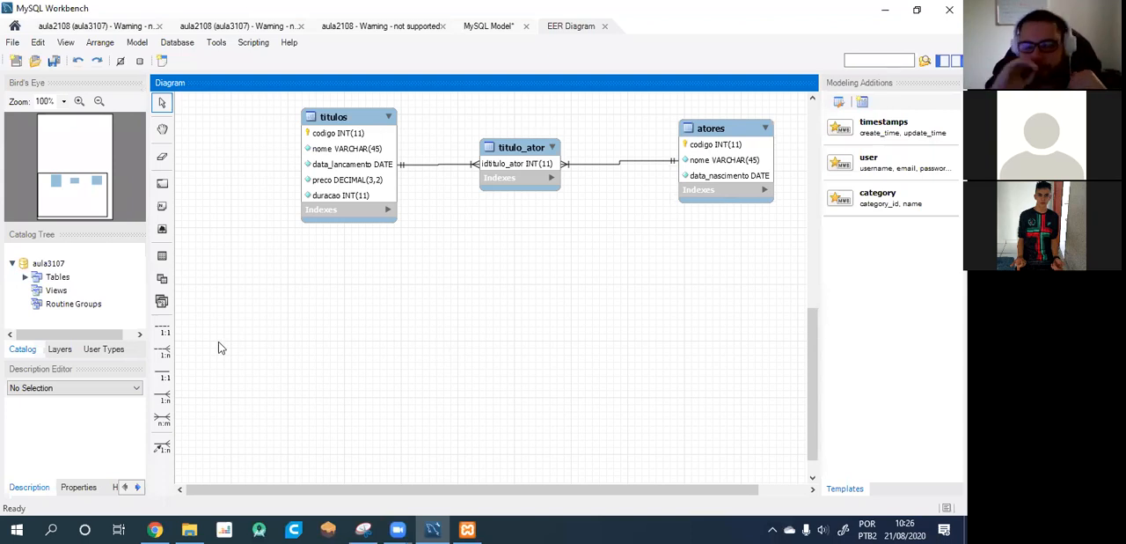
Begin a new MySQL connection from the home screen and name it aula2.
{"action": "left_click", "coordinate": [14, 27]}
{"action": "left_click", "coordinate": [29, 78]}
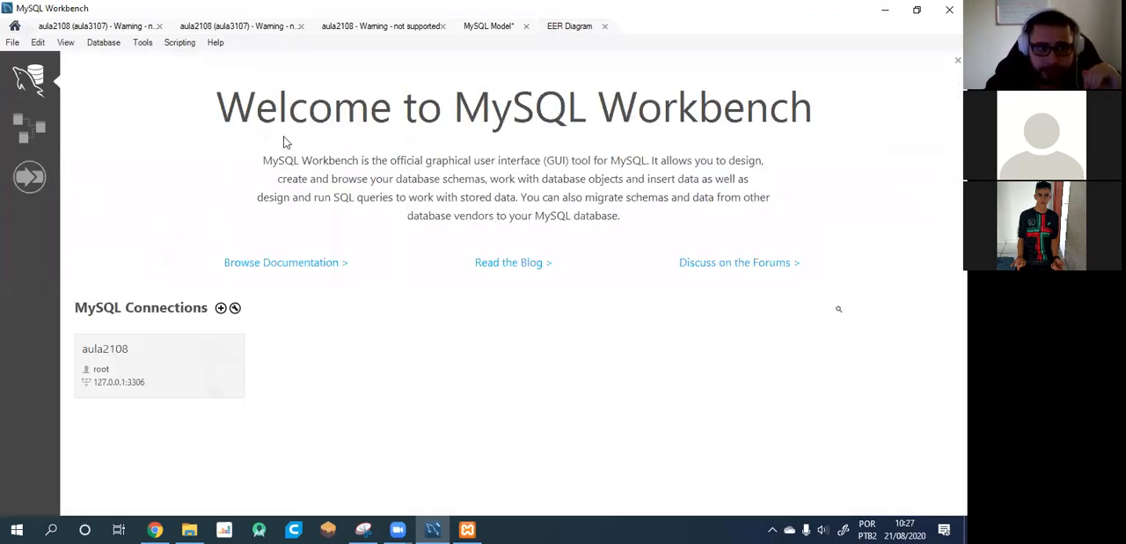
{"action": "left_click", "coordinate": [221, 307]}
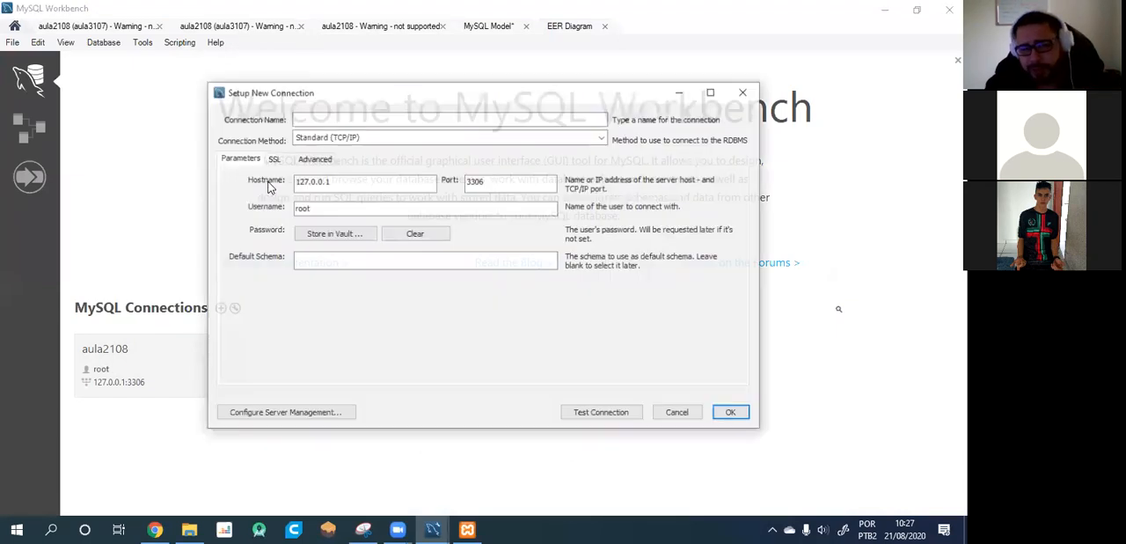
{"action": "left_click", "coordinate": [340, 118]}
{"action": "type", "text": "aula2"}
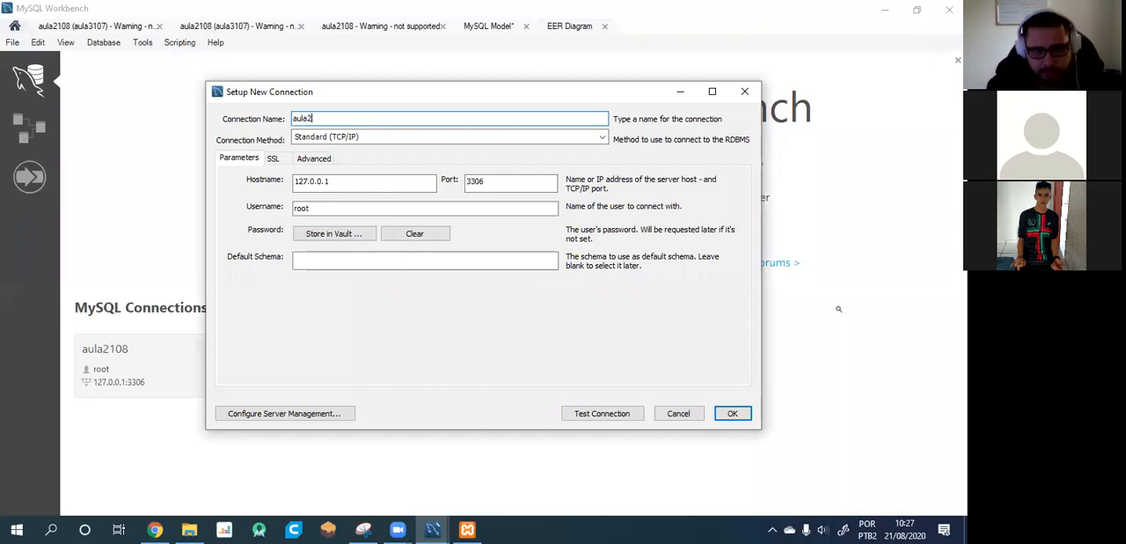
Test the new connection to the server and save it.
{"action": "left_click", "coordinate": [626, 413]}
{"action": "left_click", "coordinate": [495, 322]}
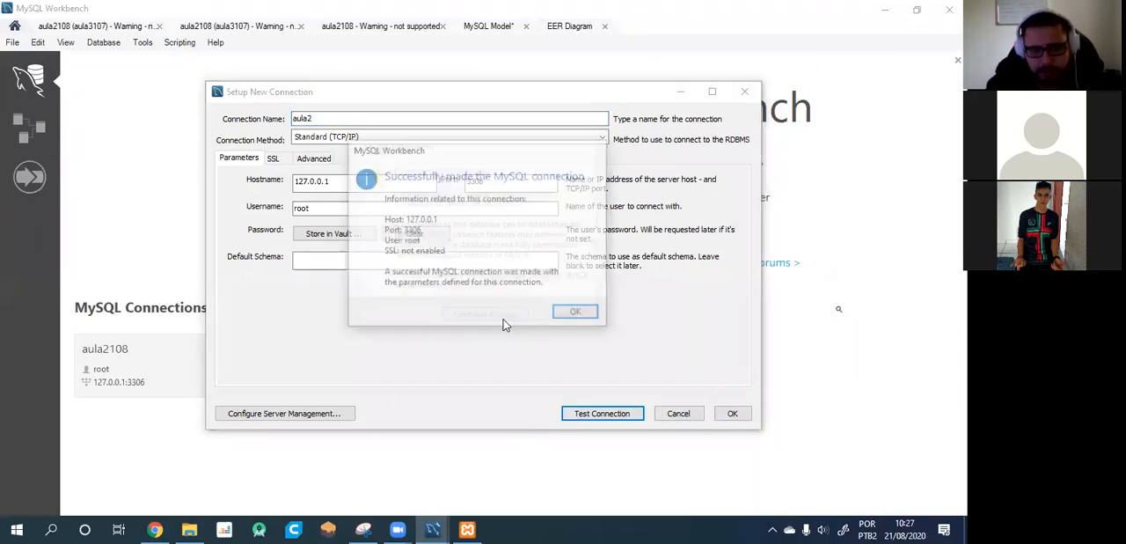
{"action": "left_click", "coordinate": [572, 312]}
{"action": "left_click", "coordinate": [732, 413]}
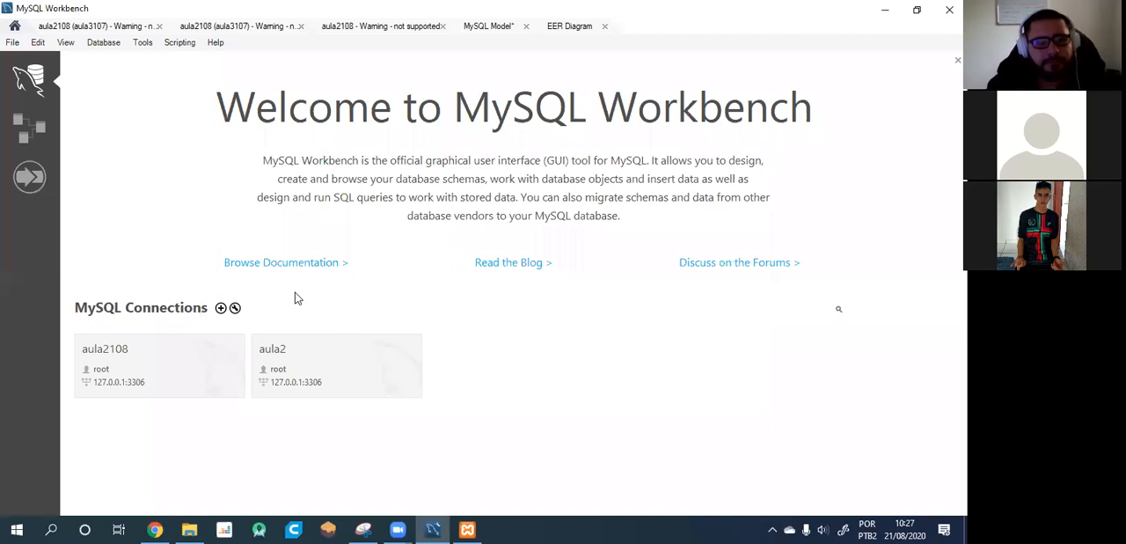
Open the aula2 connection and check the aula3107 schema in the schema tree.
{"action": "left_click", "coordinate": [332, 381]}
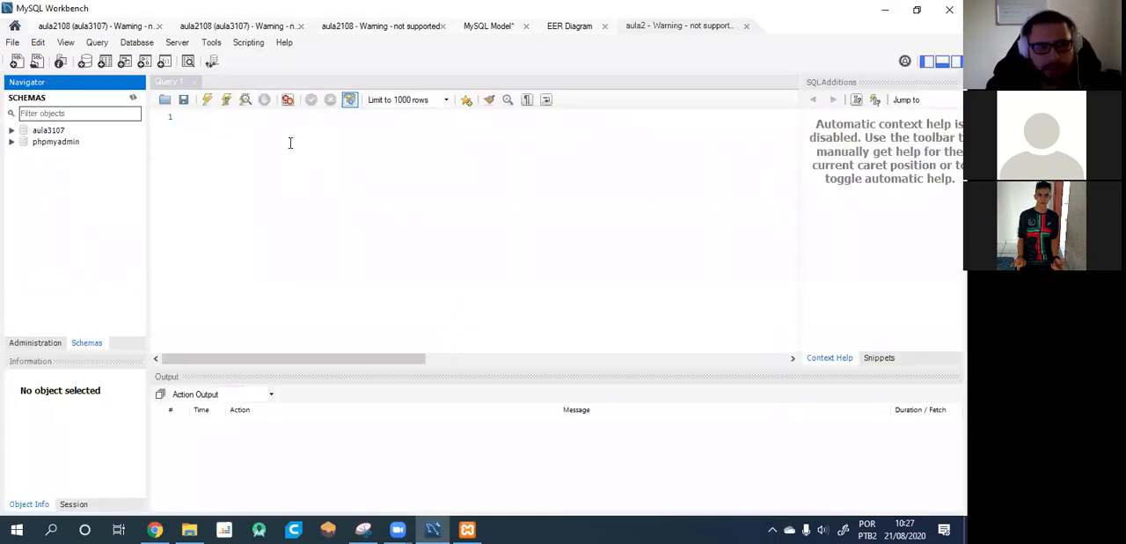
{"action": "left_click", "coordinate": [290, 143]}
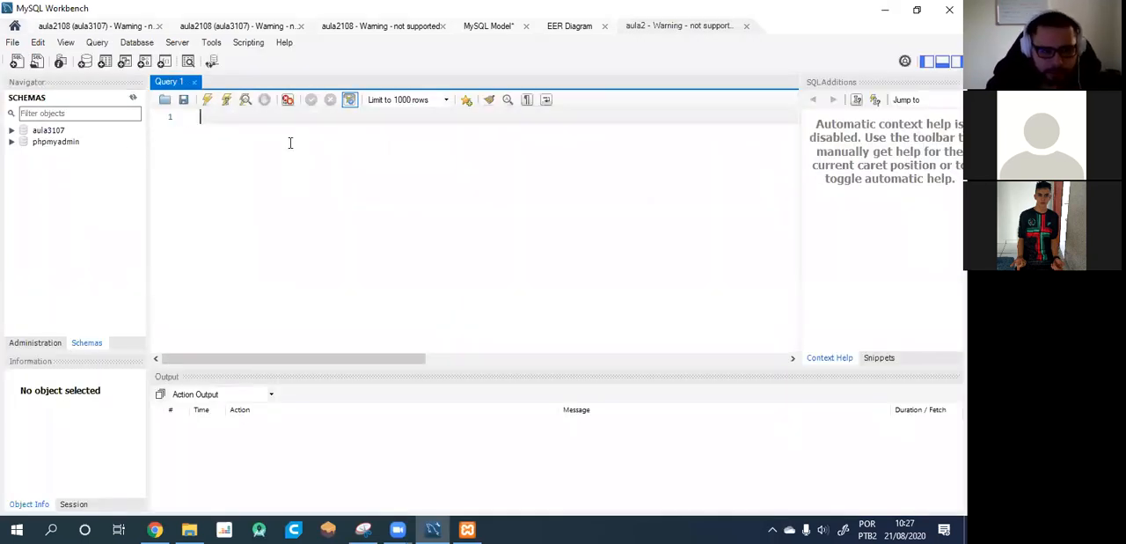
{"action": "left_click", "coordinate": [13, 130]}
{"action": "left_click", "coordinate": [13, 131]}
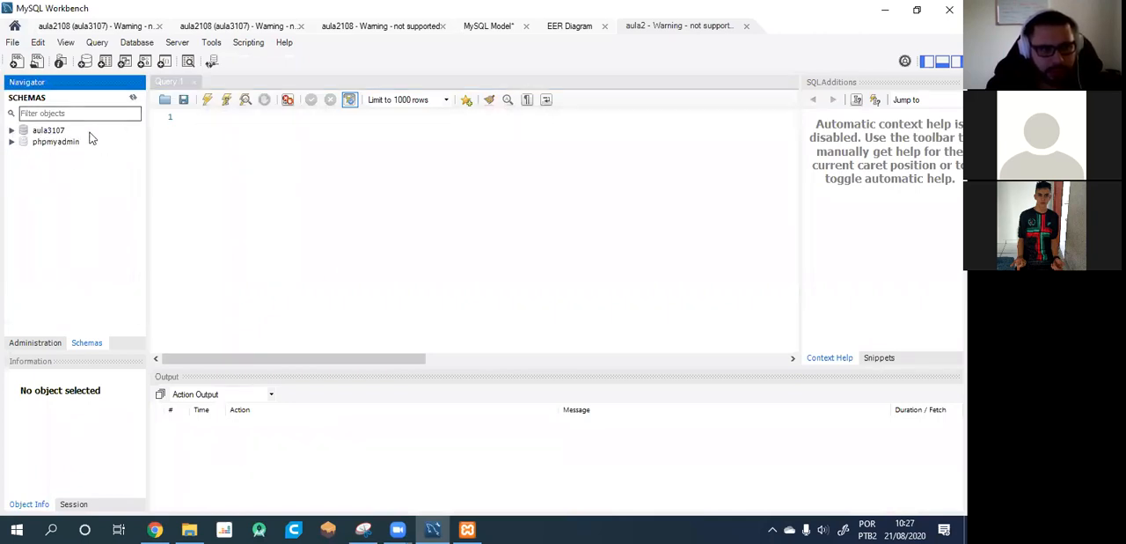
Write a query with the statements create database aula2 and use aula2; on separate lines.
{"action": "left_click", "coordinate": [184, 127]}
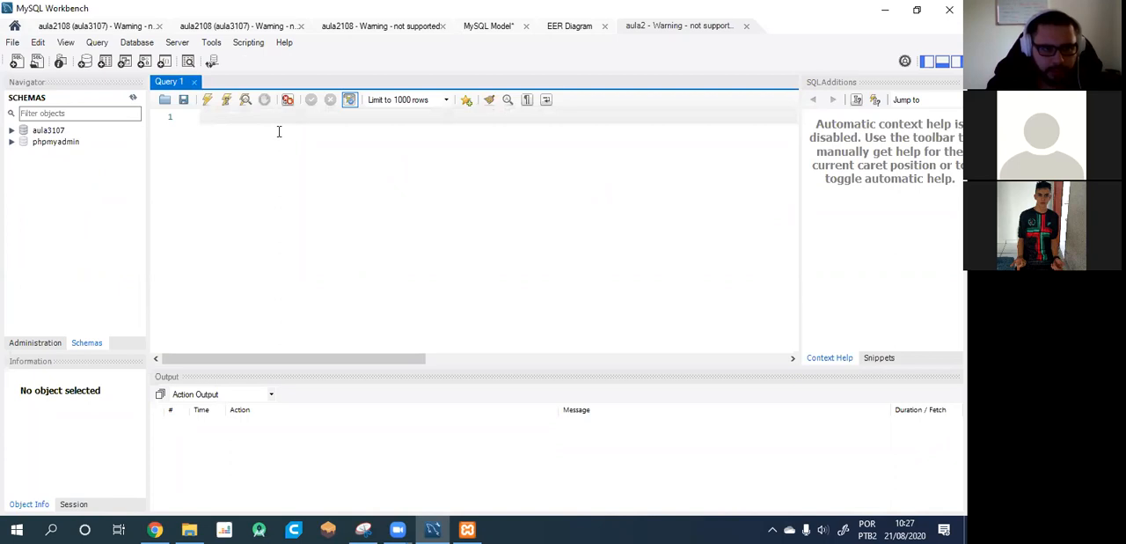
{"action": "type", "text": "createa d"}
{"action": "key", "text": "BackSpace"}
{"action": "key", "text": "BackSpace"}
{"action": "key", "text": "BackSpace"}
{"action": "type", "text": "database"}
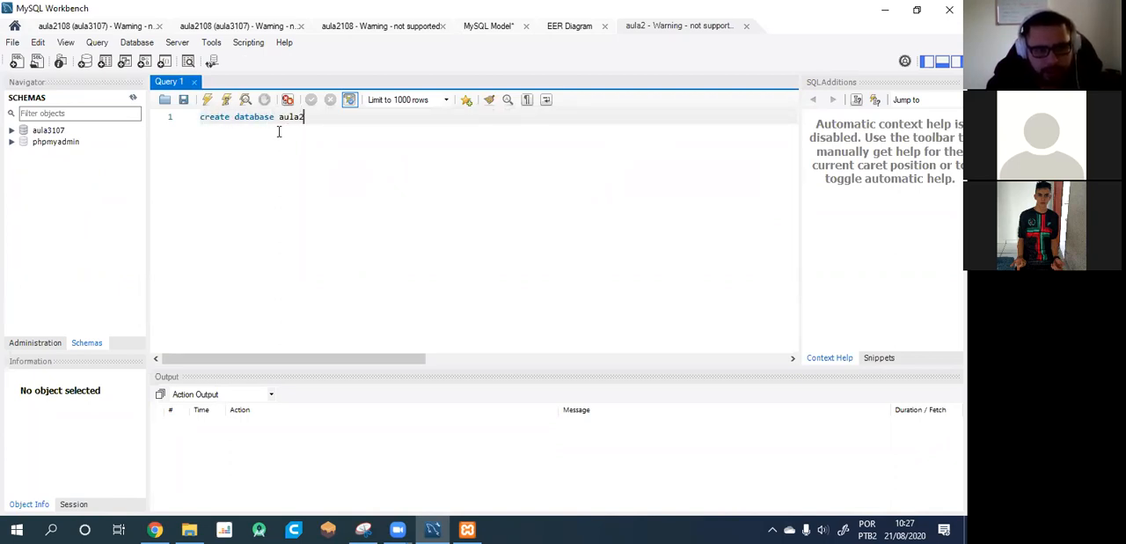
{"action": "type", "text": " aula2"}
{"action": "key", "text": "Return"}
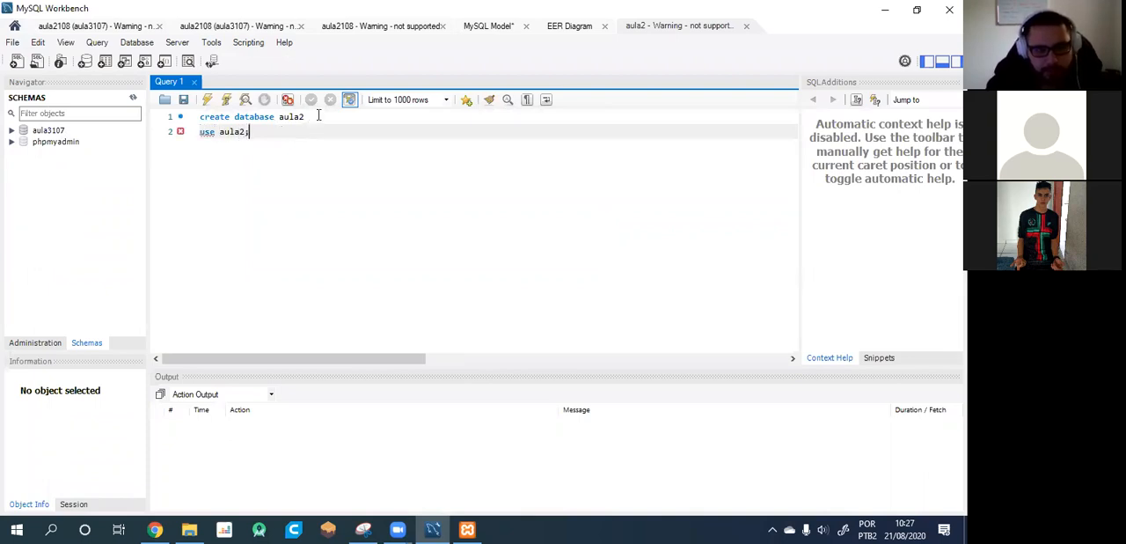
End the create database statement with a semicolon, then run both statements and refresh the schema list.
{"action": "left_click", "coordinate": [319, 115]}
{"action": "left_click", "coordinate": [207, 99]}
{"action": "left_click", "coordinate": [132, 98]}
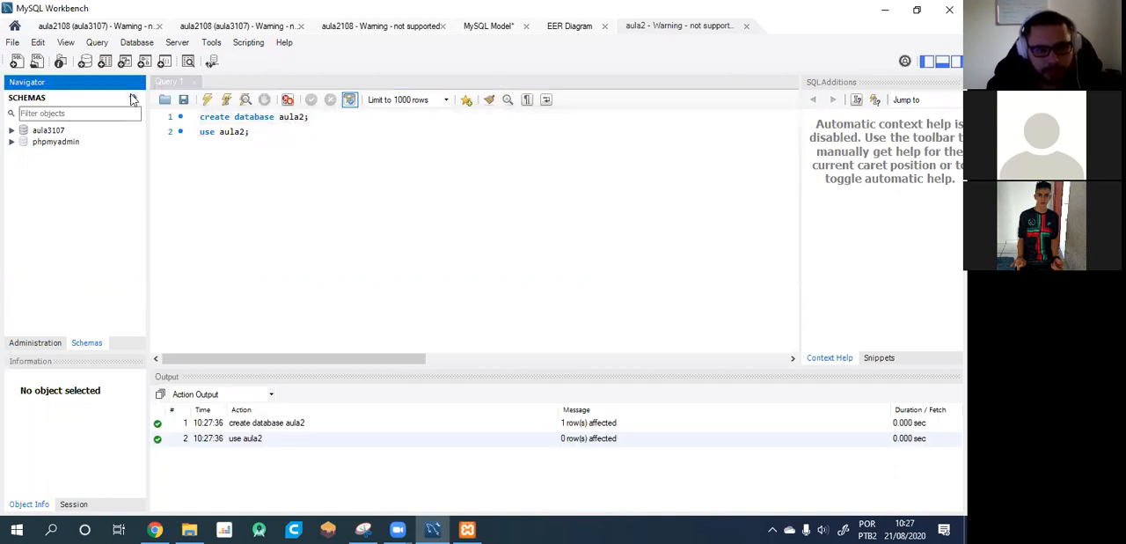
Comment out the create database aula2 line with # and select the use aula2; statement.
{"action": "left_click", "coordinate": [189, 123]}
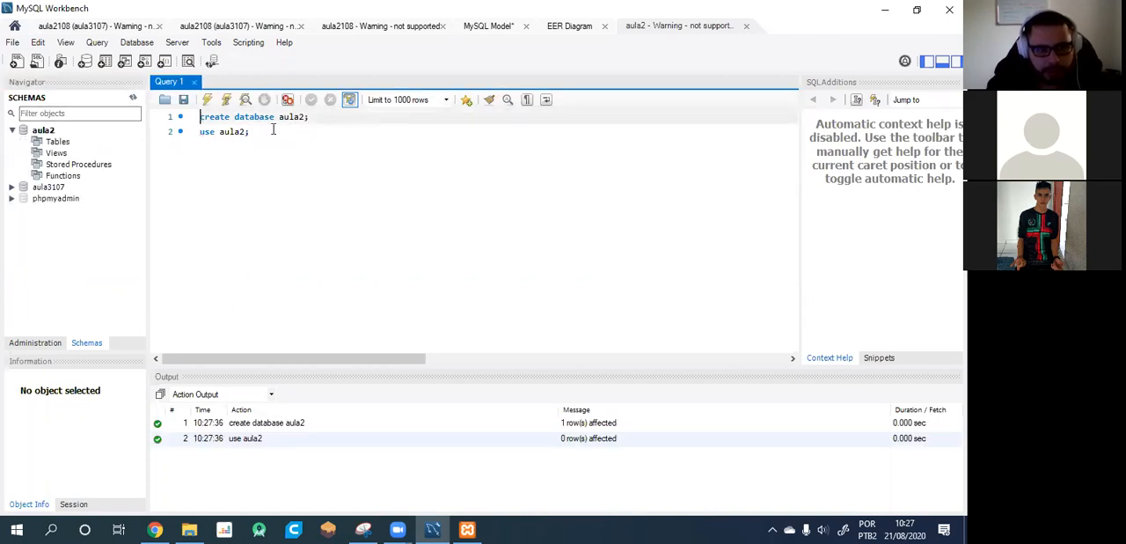
{"action": "type", "text": "#"}
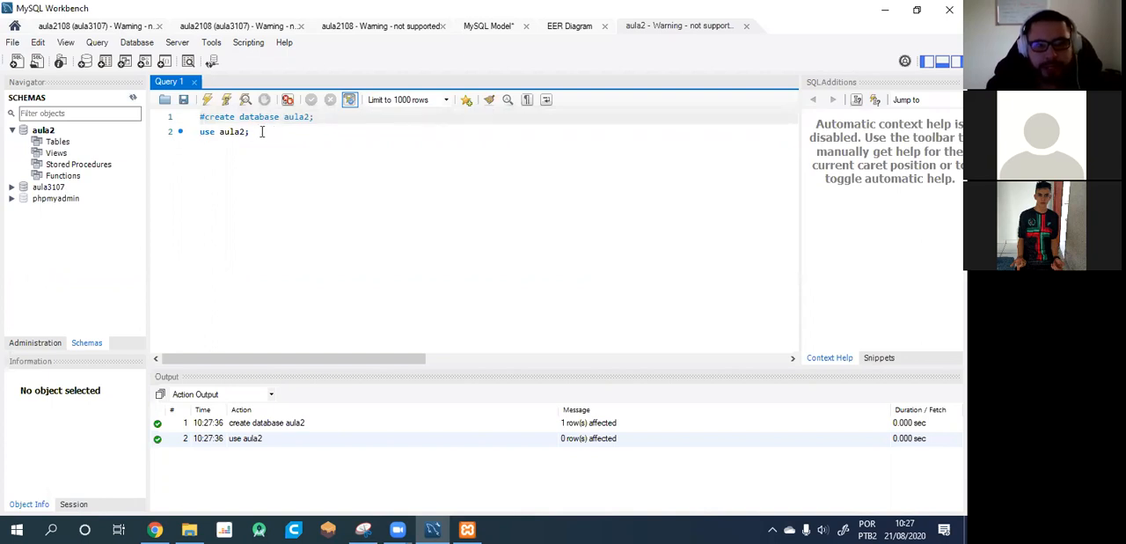
{"action": "left_click_drag", "start_coordinate": [261, 131], "coordinate": [197, 132]}
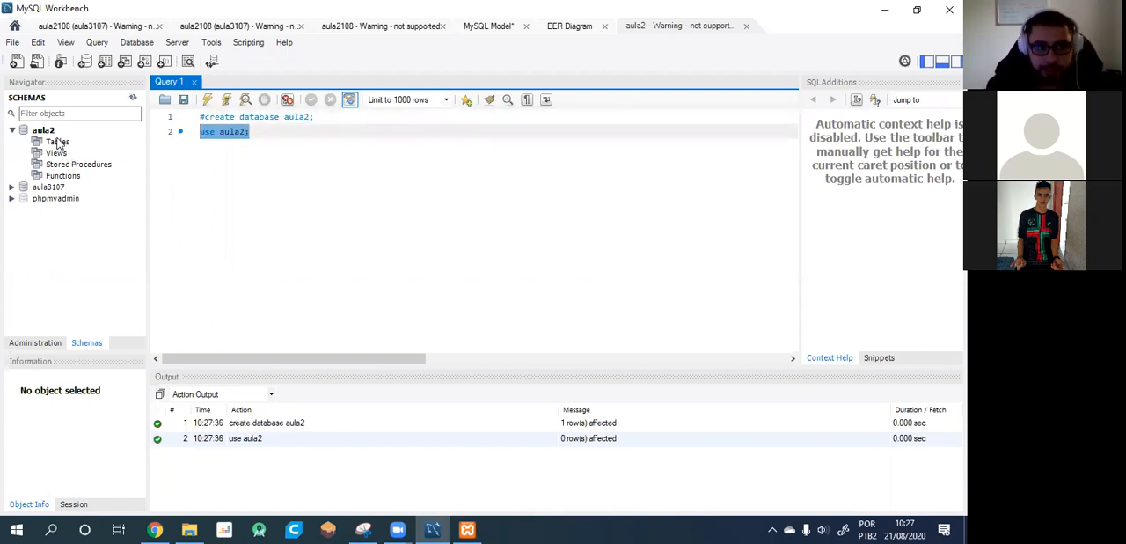
Start a new table in the aula2 schema, collapse its header details and name it professor.
{"action": "right_click", "coordinate": [57, 143]}
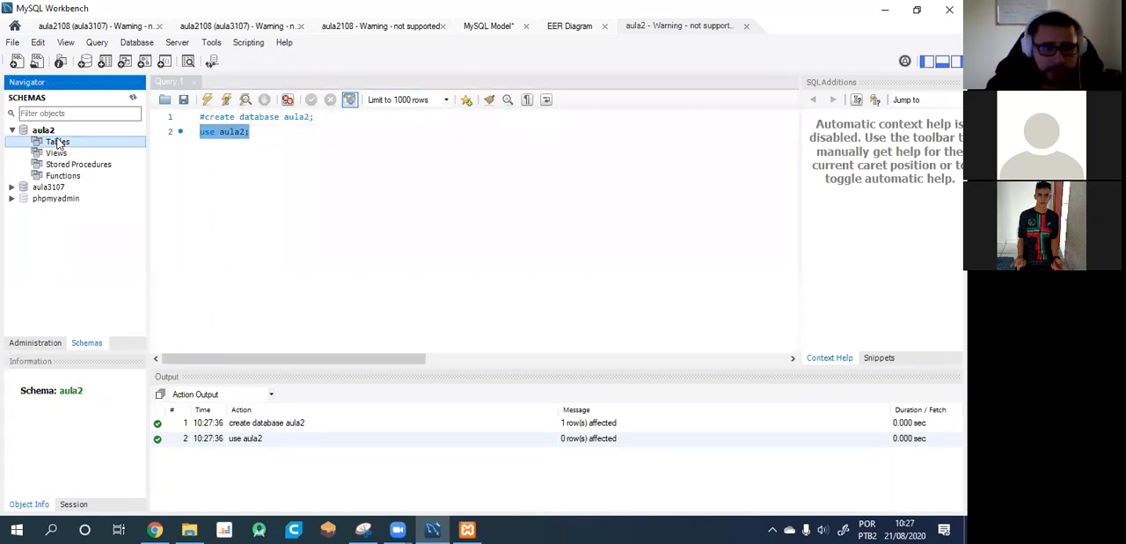
{"action": "key", "text": "Escape"}
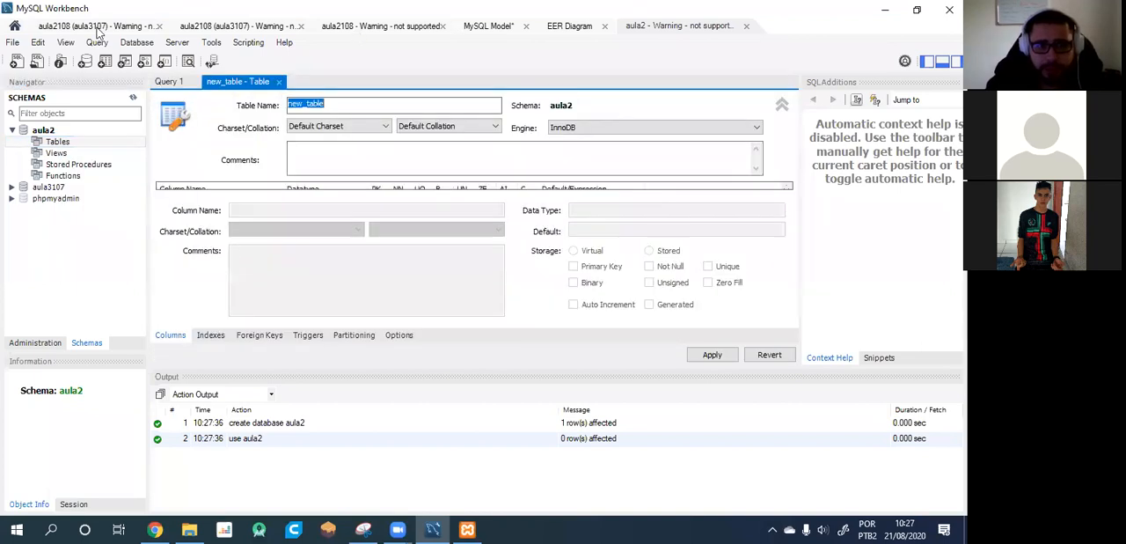
{"action": "left_click", "coordinate": [782, 104]}
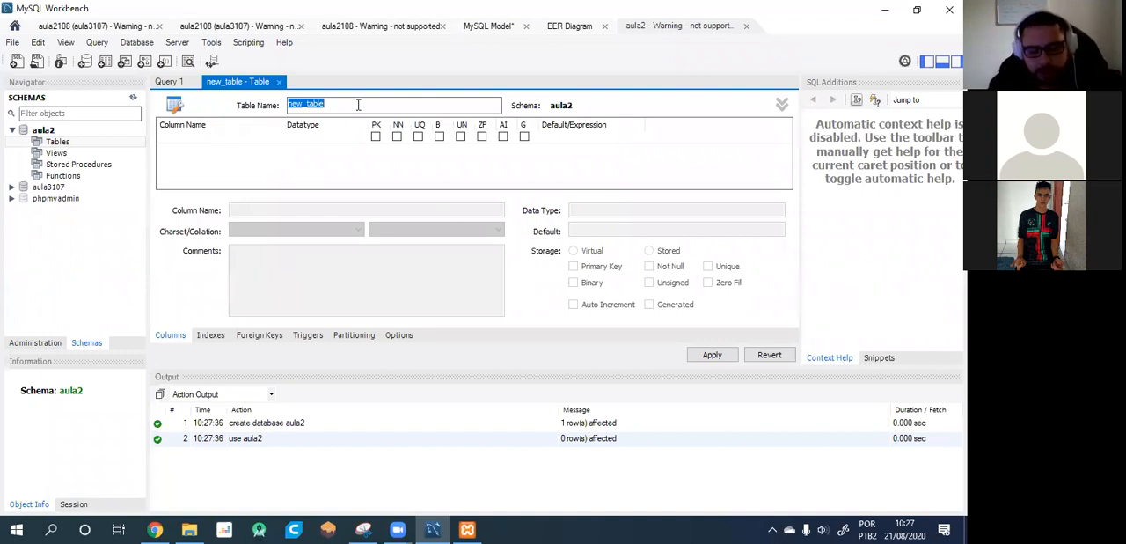
{"action": "type", "text": "a"}
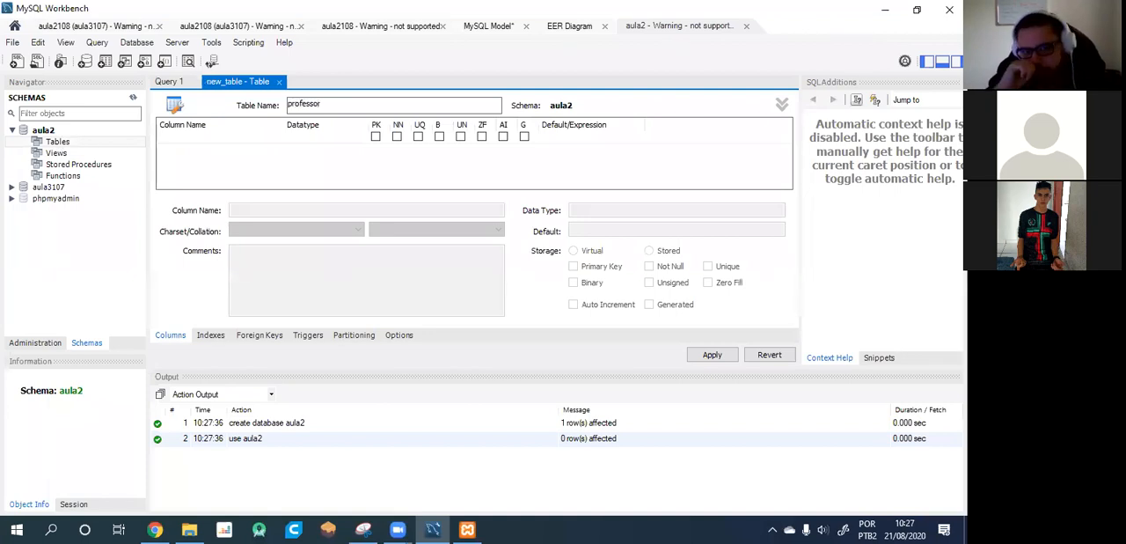
Add the columns idprofessor, nome and telefone to the professor table.
{"action": "left_click", "coordinate": [234, 140]}
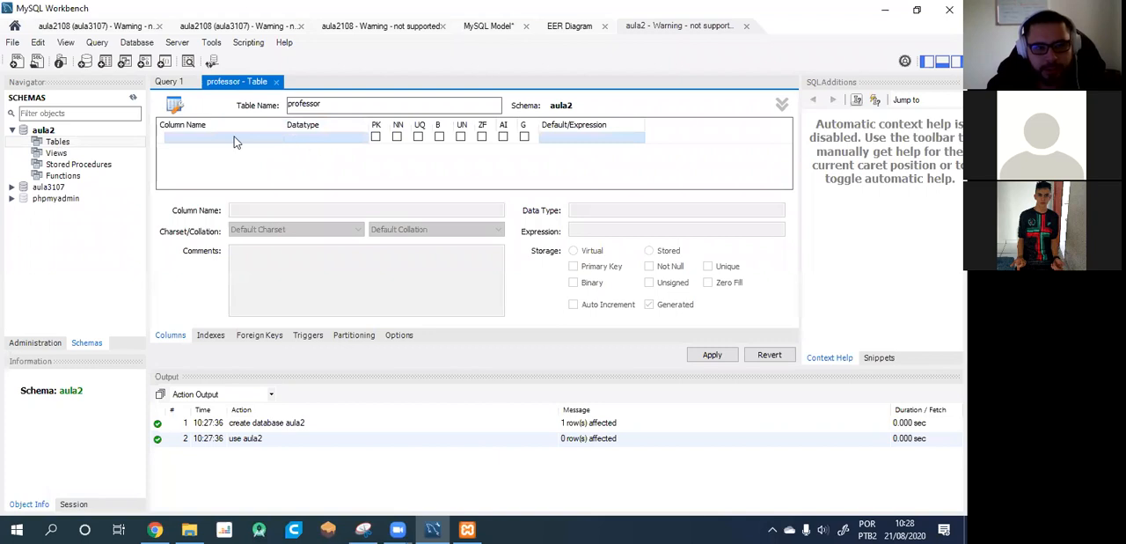
{"action": "left_click", "coordinate": [229, 137]}
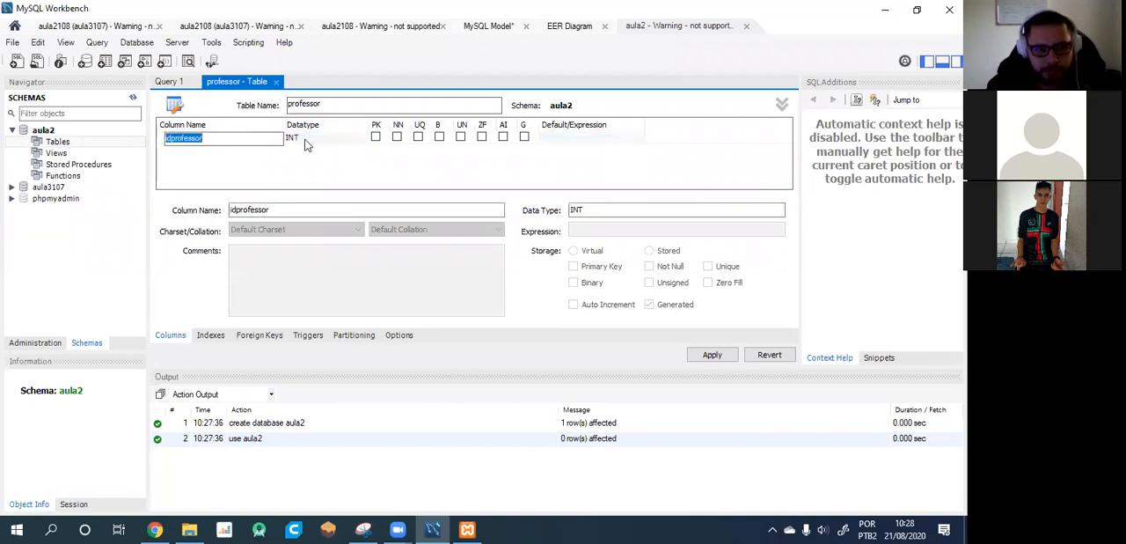
{"action": "left_click", "coordinate": [225, 149]}
{"action": "type", "text": "n"}
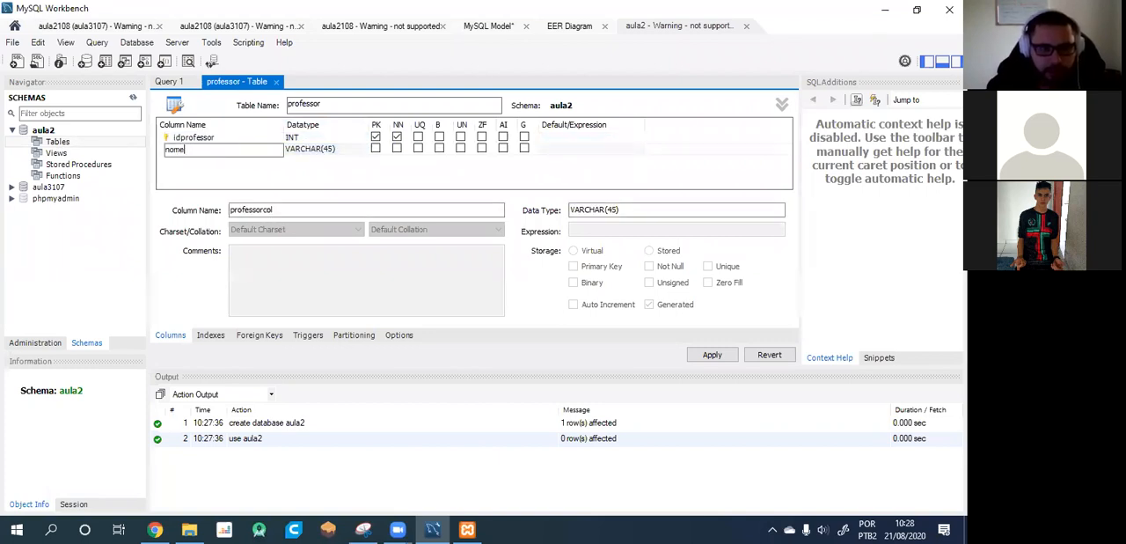
{"action": "type", "text": "ome"}
{"action": "left_click", "coordinate": [180, 161]}
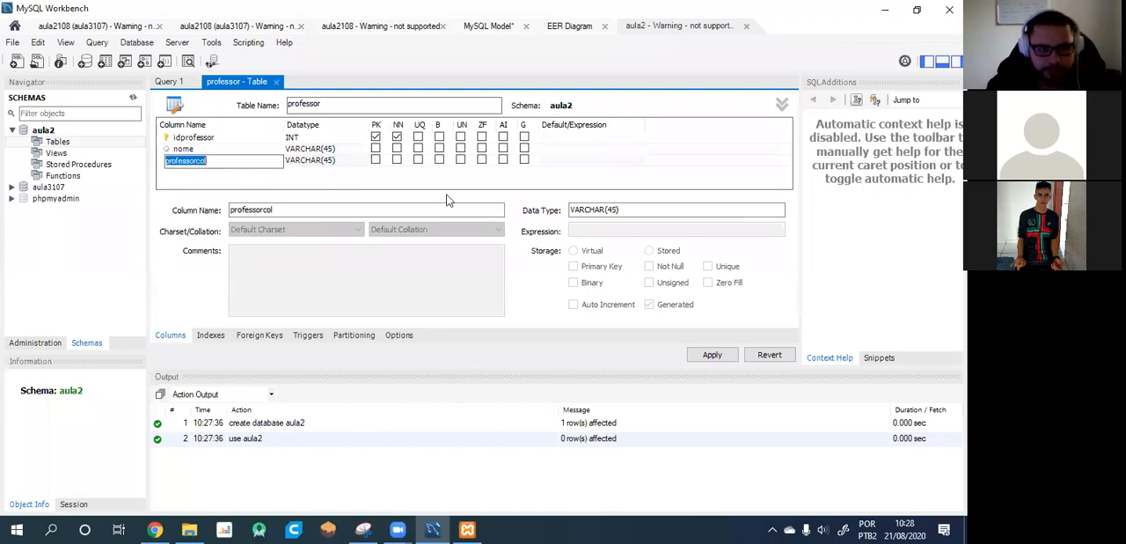
{"action": "type", "text": "ma"}
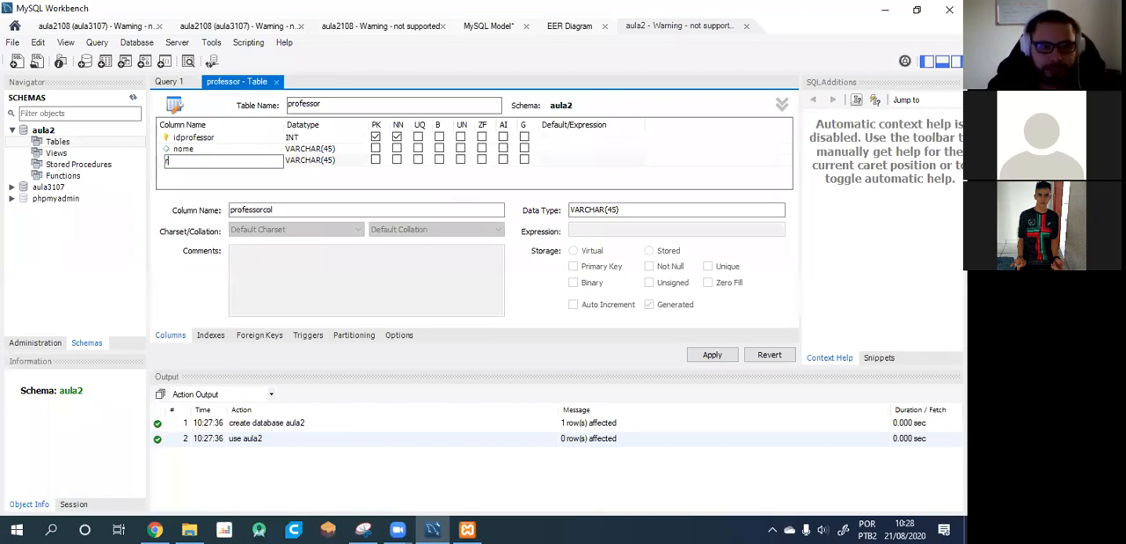
Set the telefone column's data type to DOUBLE and make nome and telefone not null.
{"action": "left_click", "coordinate": [329, 160]}
{"action": "left_click", "coordinate": [350, 162]}
{"action": "left_click", "coordinate": [362, 162]}
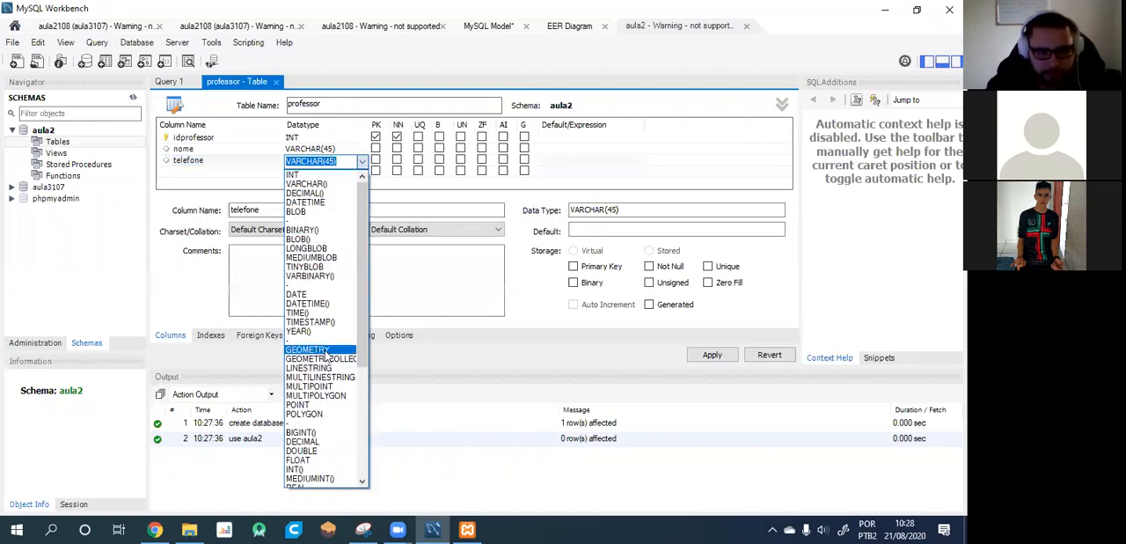
{"action": "scroll", "coordinate": [326, 361], "scroll_direction": "down", "scroll_amount": 4}
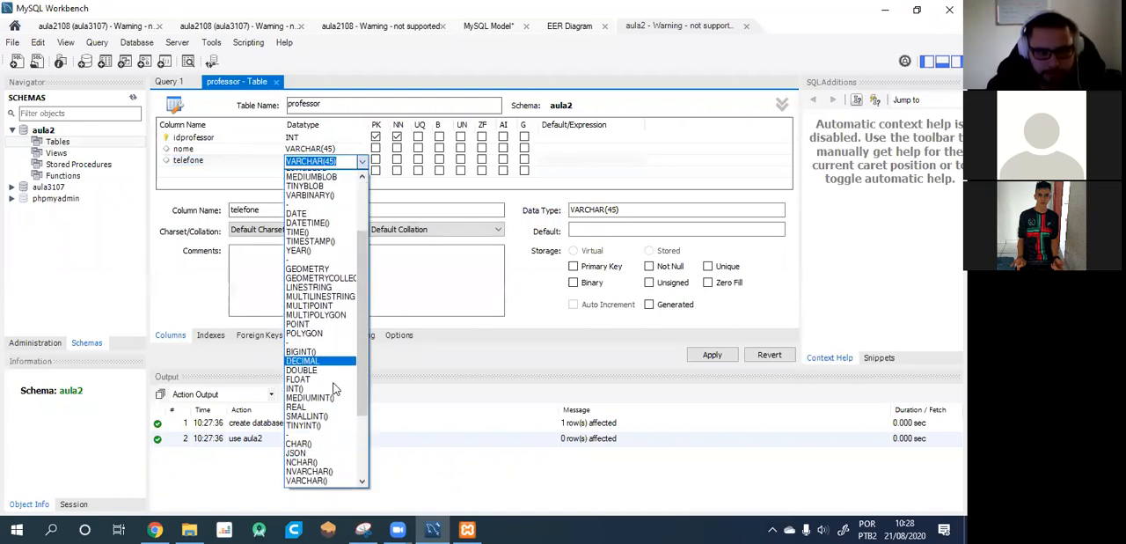
{"action": "left_click", "coordinate": [307, 359]}
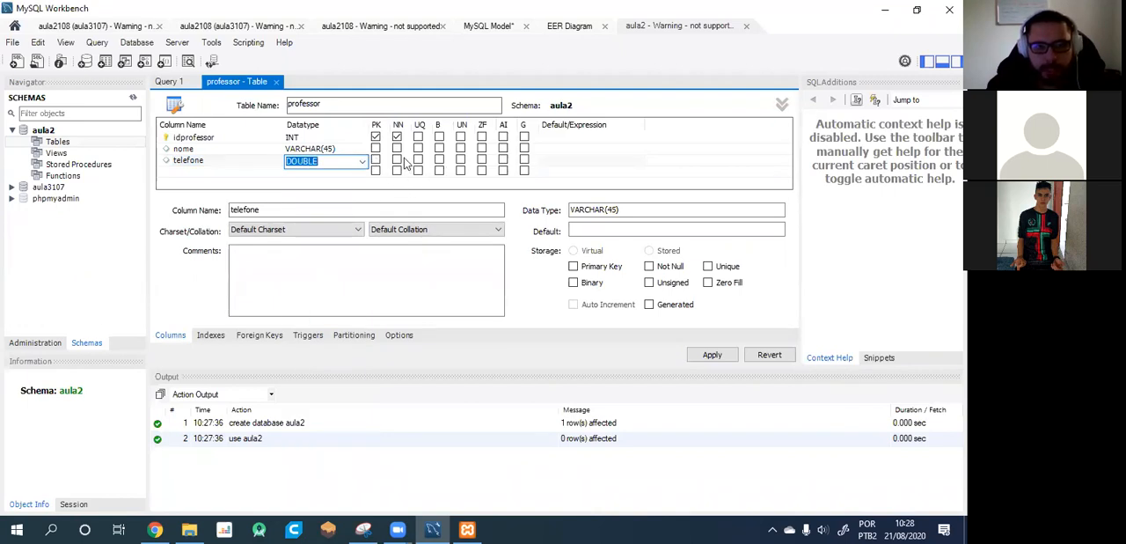
{"action": "left_click", "coordinate": [398, 148]}
{"action": "left_click", "coordinate": [398, 159]}
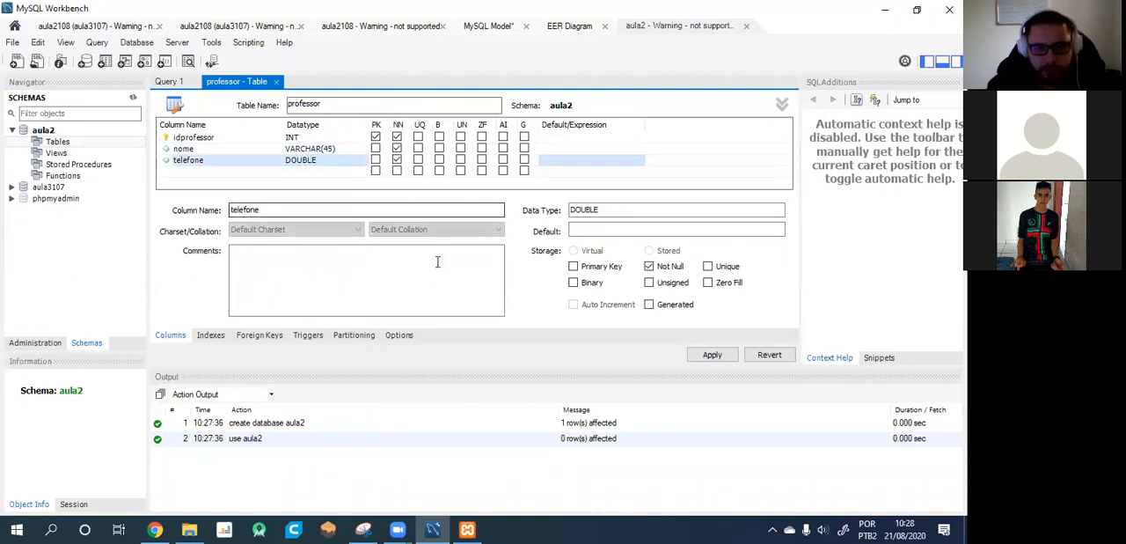
Apply the professor table's creation script to the database and close the table editor.
{"action": "left_click", "coordinate": [724, 356]}
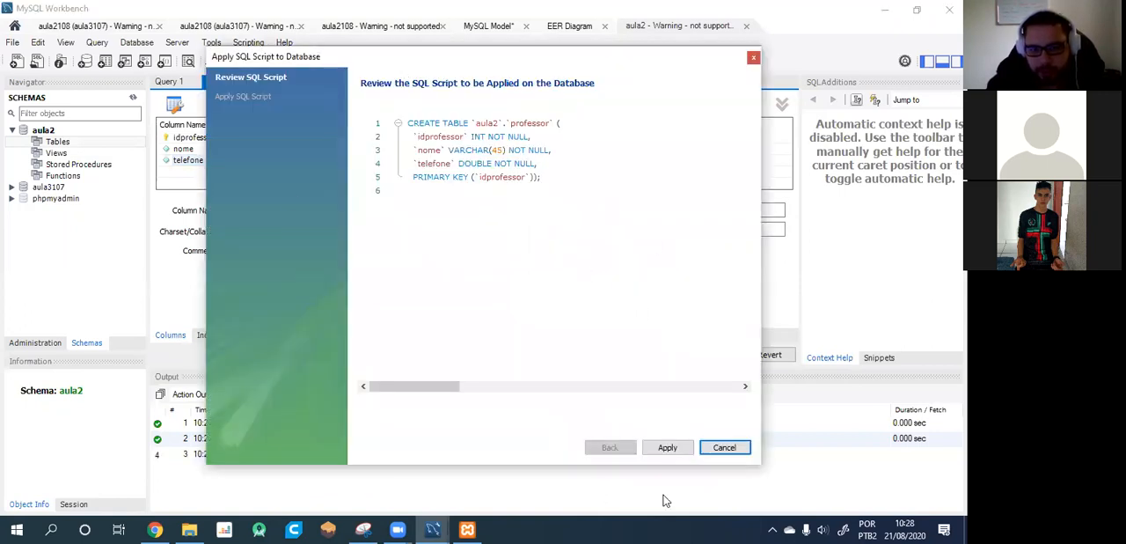
{"action": "left_click", "coordinate": [670, 448]}
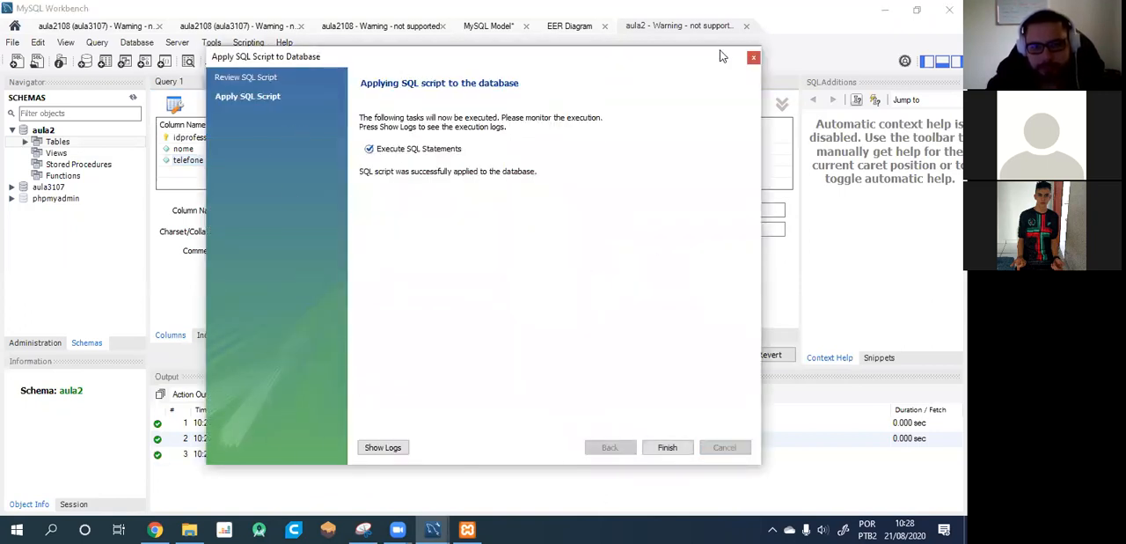
{"action": "left_click", "coordinate": [681, 448]}
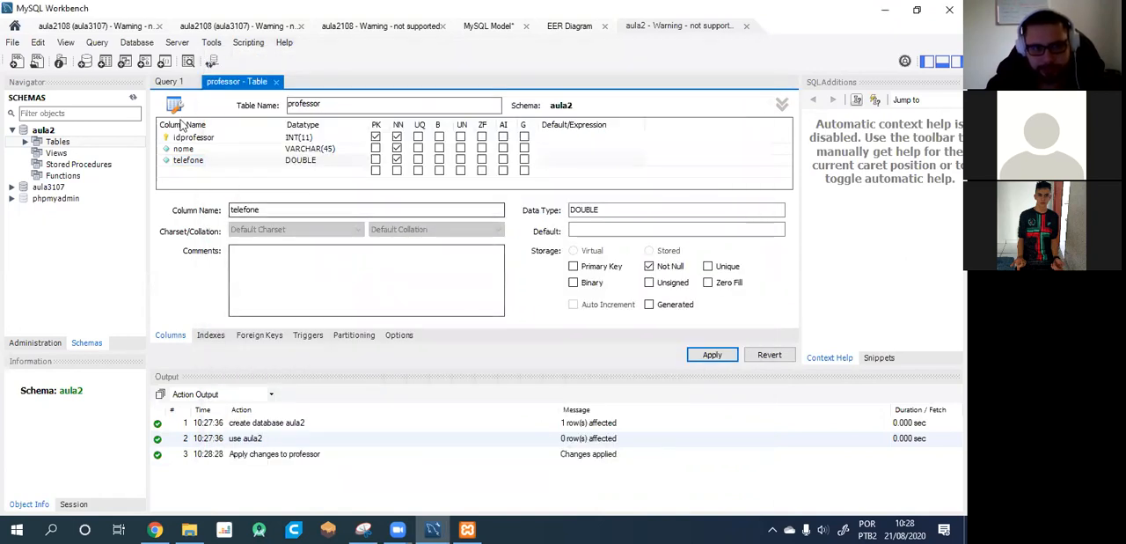
{"action": "left_click", "coordinate": [275, 81]}
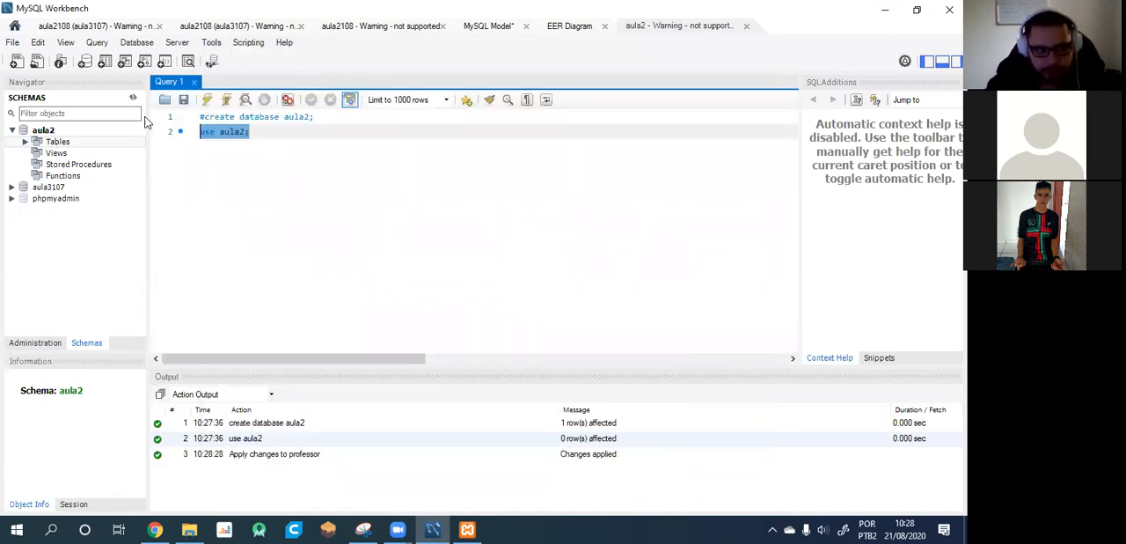
Expand the aula2 tables, start another new table named materia and collapse its header details.
{"action": "left_click", "coordinate": [25, 142]}
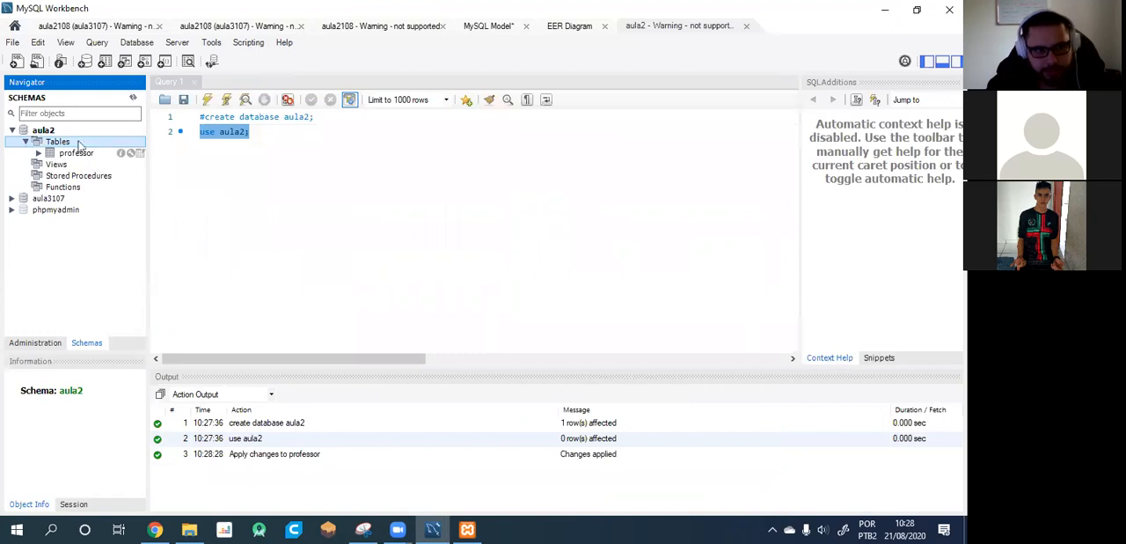
{"action": "right_click", "coordinate": [50, 145]}
{"action": "left_click", "coordinate": [169, 188]}
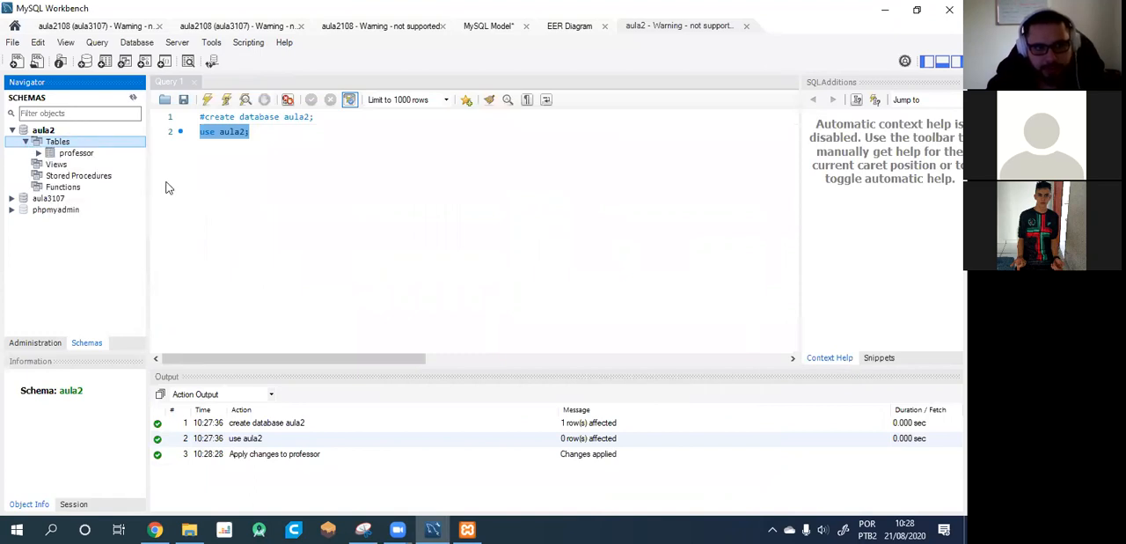
{"action": "type", "text": "P"}
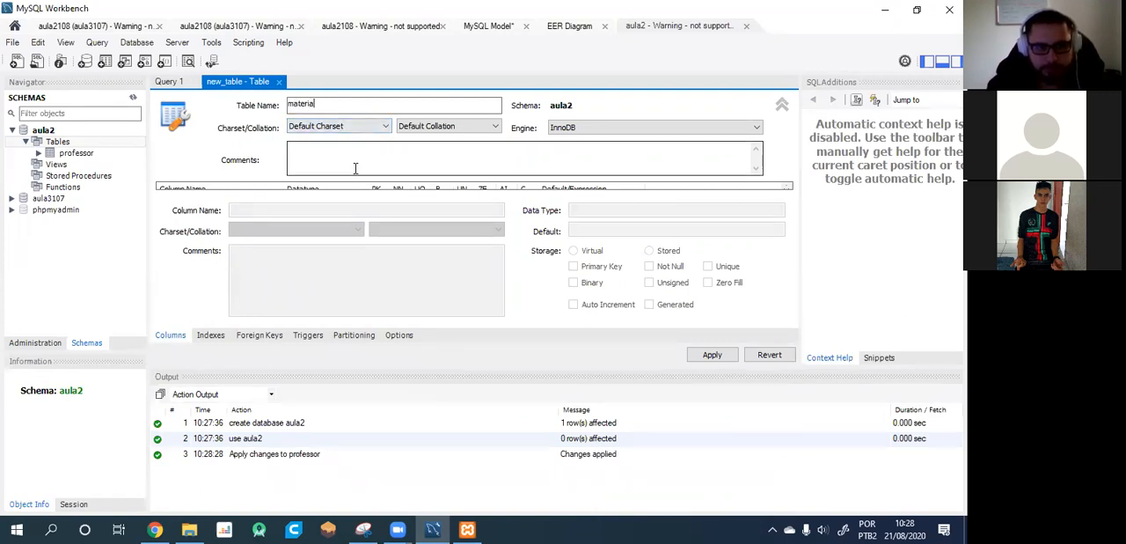
{"action": "left_click", "coordinate": [782, 102]}
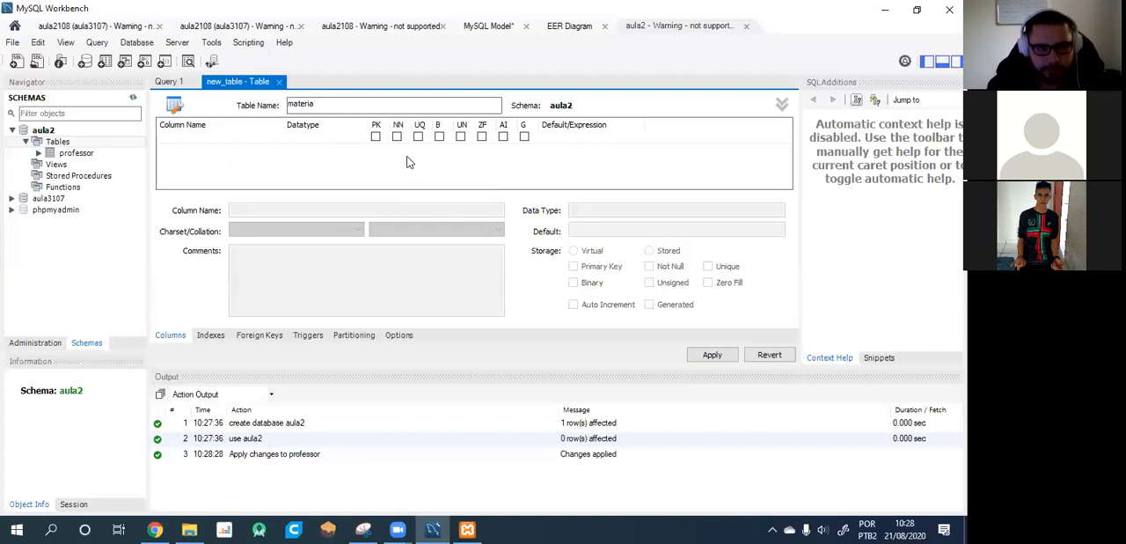
Add the columns idmateria, nome_materia and duracao to the materia table.
{"action": "double_click", "coordinate": [187, 139]}
{"action": "double_click", "coordinate": [204, 151]}
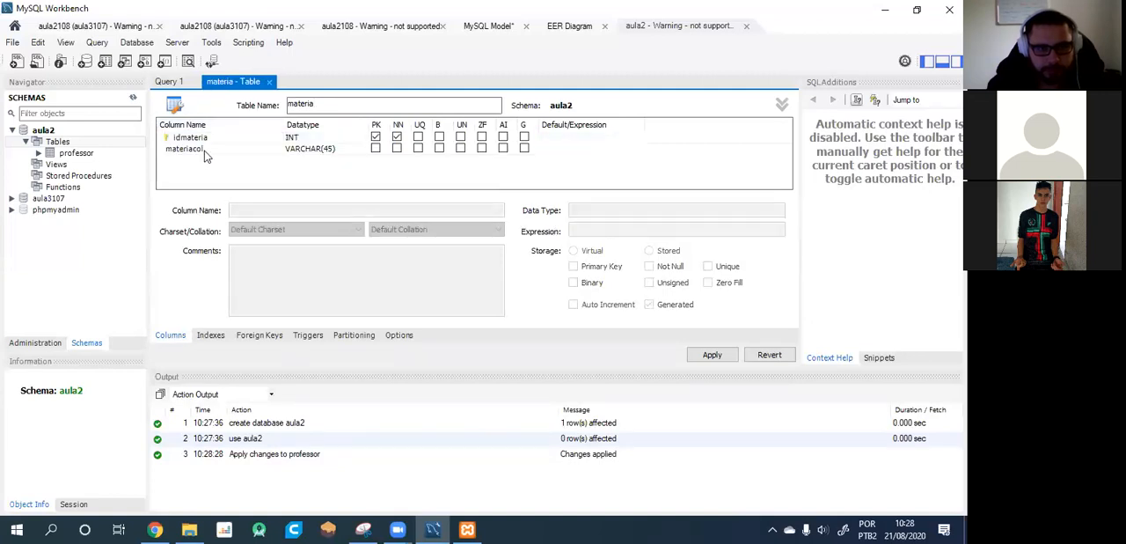
{"action": "type", "text": "nome_"}
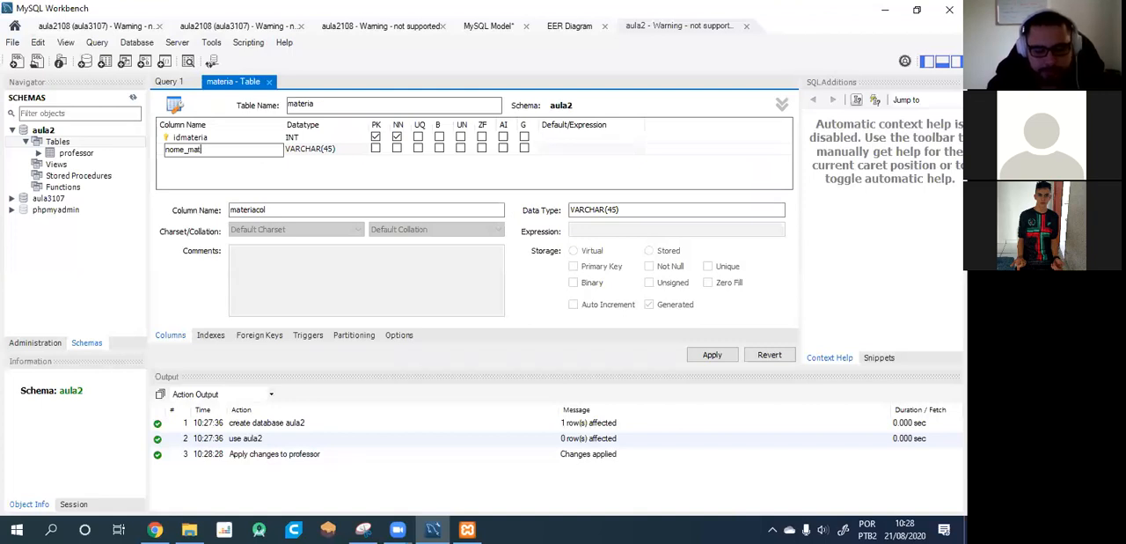
{"action": "left_click", "coordinate": [194, 165]}
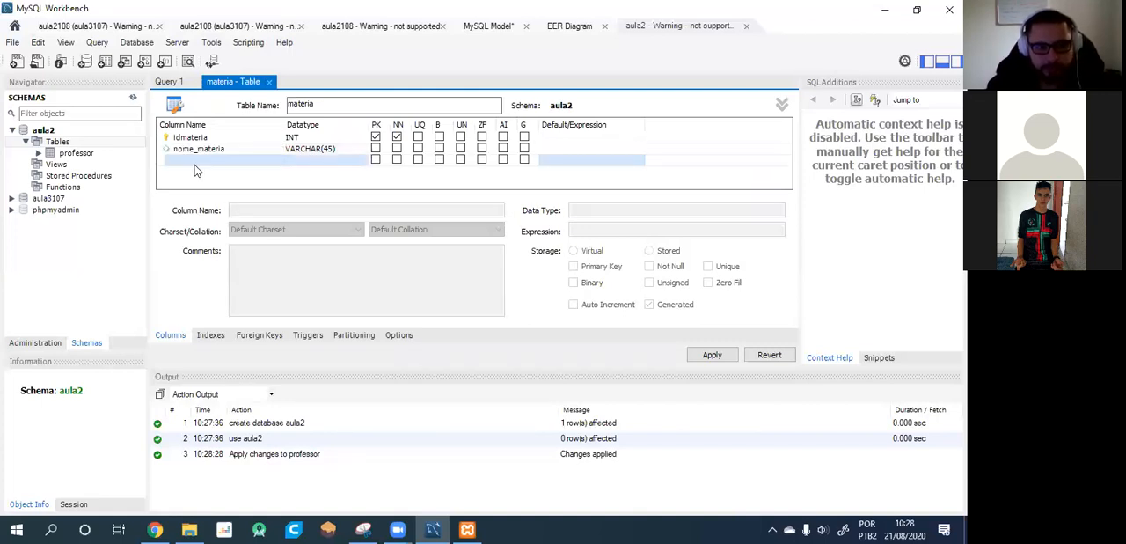
{"action": "type", "text": "cod_materia"}
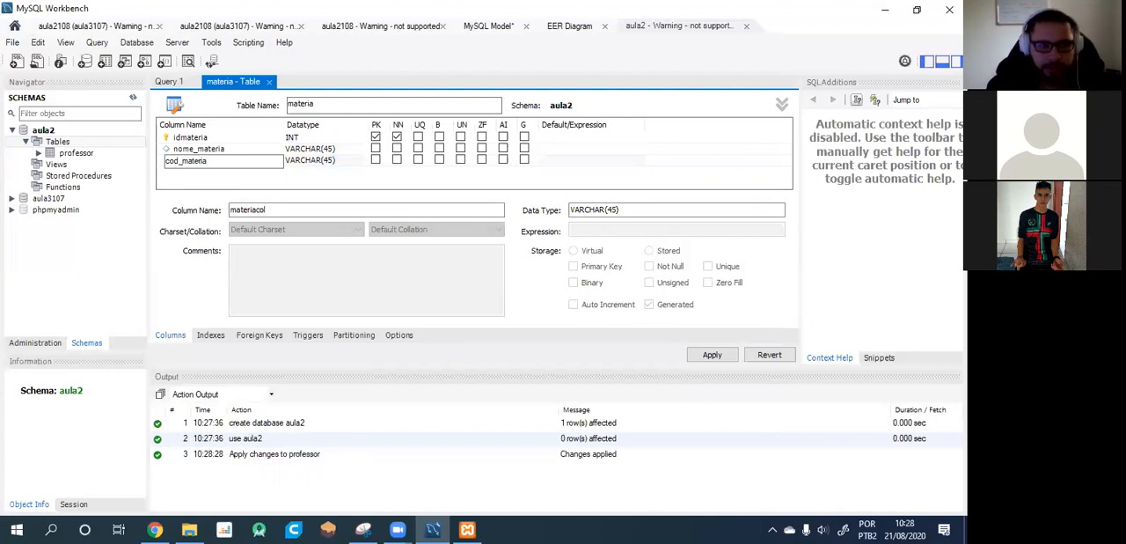
{"action": "key", "text": "BackSpace"}
{"action": "key", "text": "BackSpace"}
{"action": "key", "text": "BackSpace"}
{"action": "key", "text": "BackSpace"}
{"action": "key", "text": "BackSpace"}
{"action": "key", "text": "BackSpace"}
{"action": "key", "text": "BackSpace"}
{"action": "key", "text": "BackSpace"}
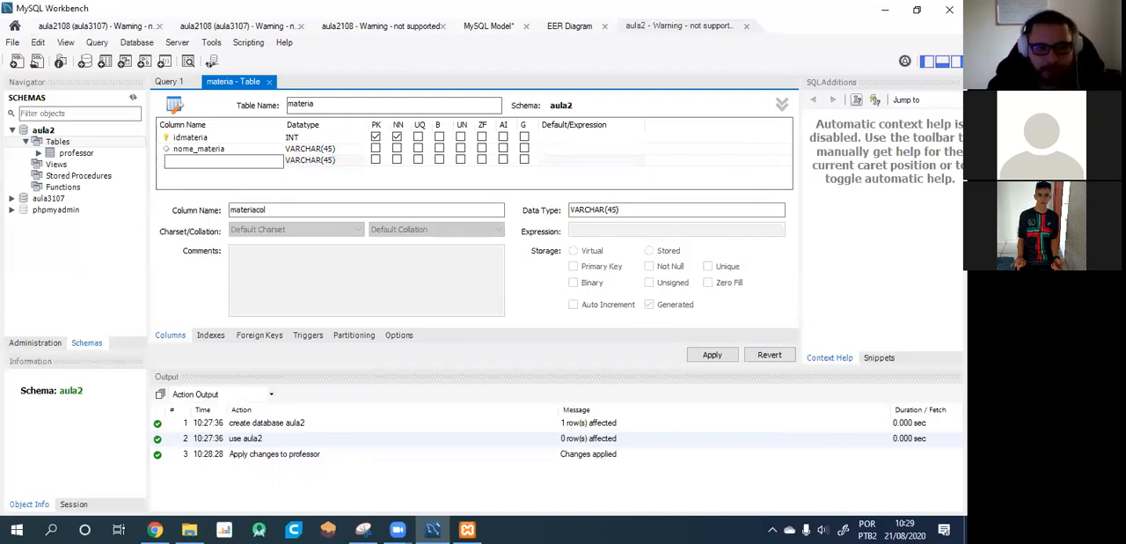
Set the duracao column's data type to INT and make duracao and nome_materia not null.
{"action": "left_click", "coordinate": [343, 163]}
{"action": "left_click", "coordinate": [356, 163]}
{"action": "left_click", "coordinate": [362, 163]}
{"action": "left_click", "coordinate": [322, 176]}
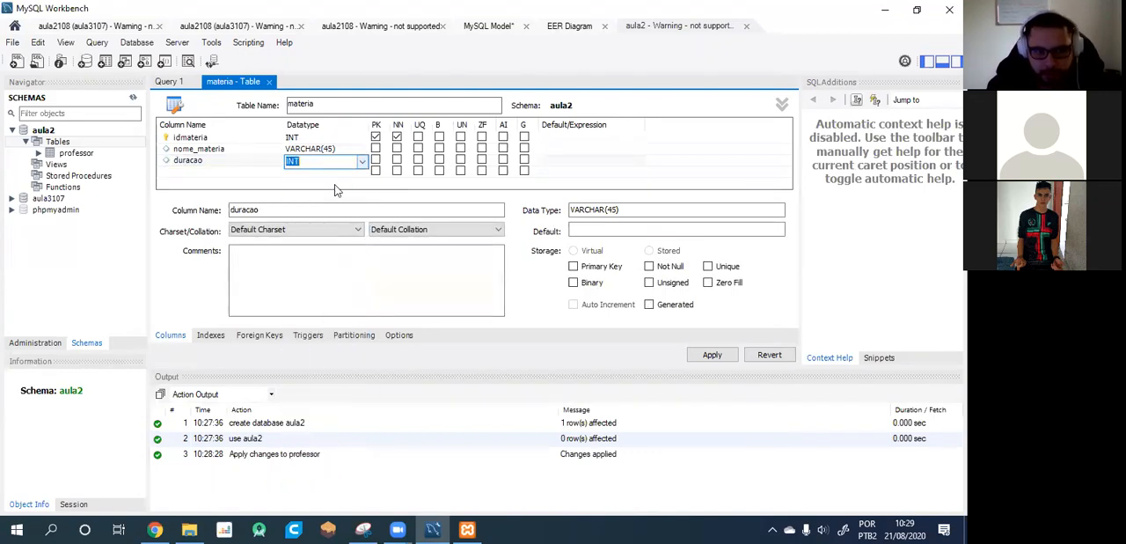
{"action": "left_click", "coordinate": [397, 159]}
{"action": "left_click", "coordinate": [397, 148]}
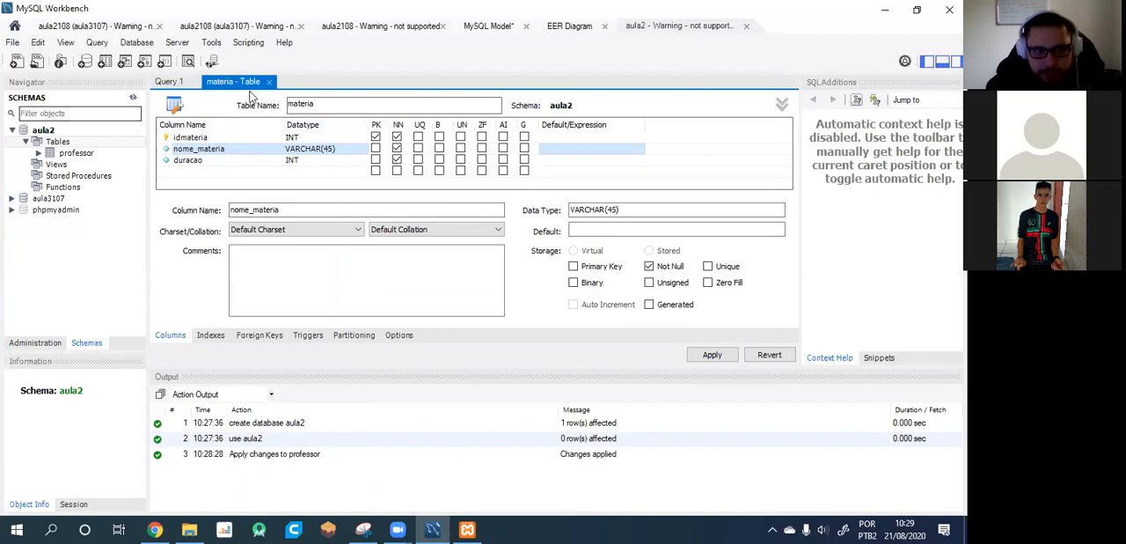
Apply the materia table's creation script to the database and close its table editor.
{"action": "left_click", "coordinate": [712, 354]}
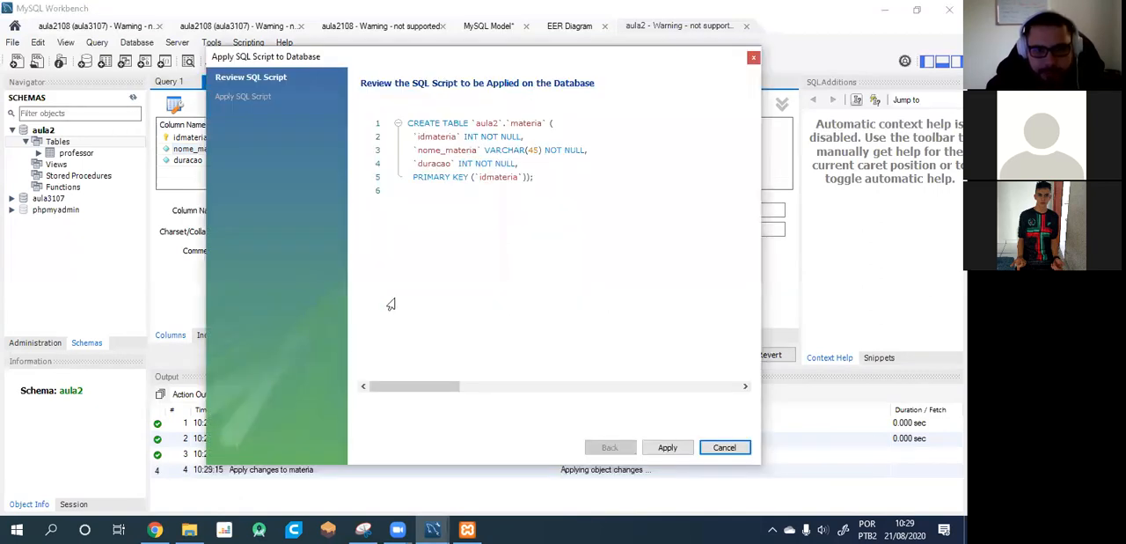
{"action": "left_click", "coordinate": [668, 447]}
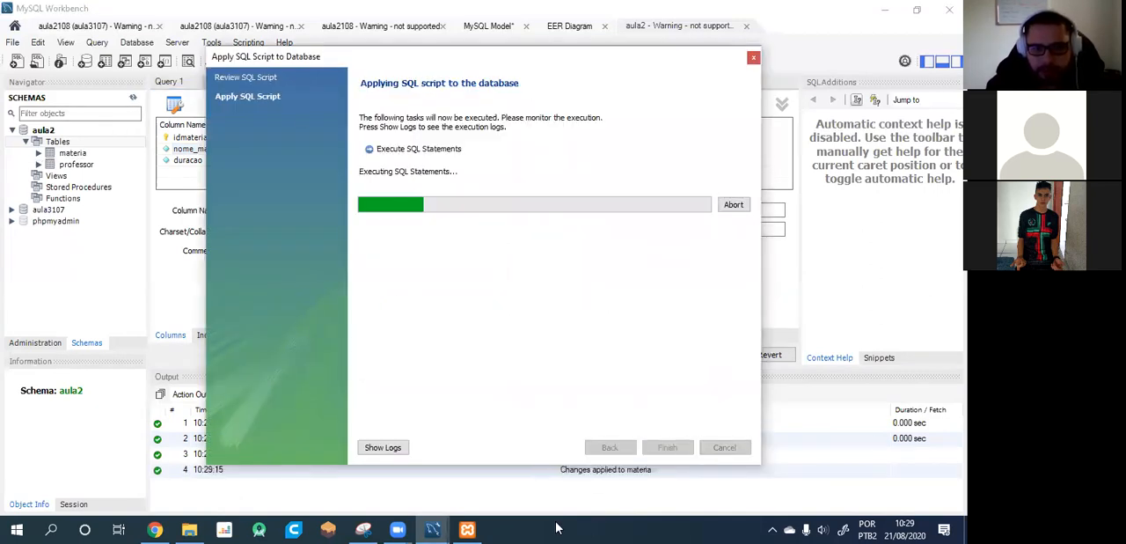
{"action": "left_click", "coordinate": [678, 448]}
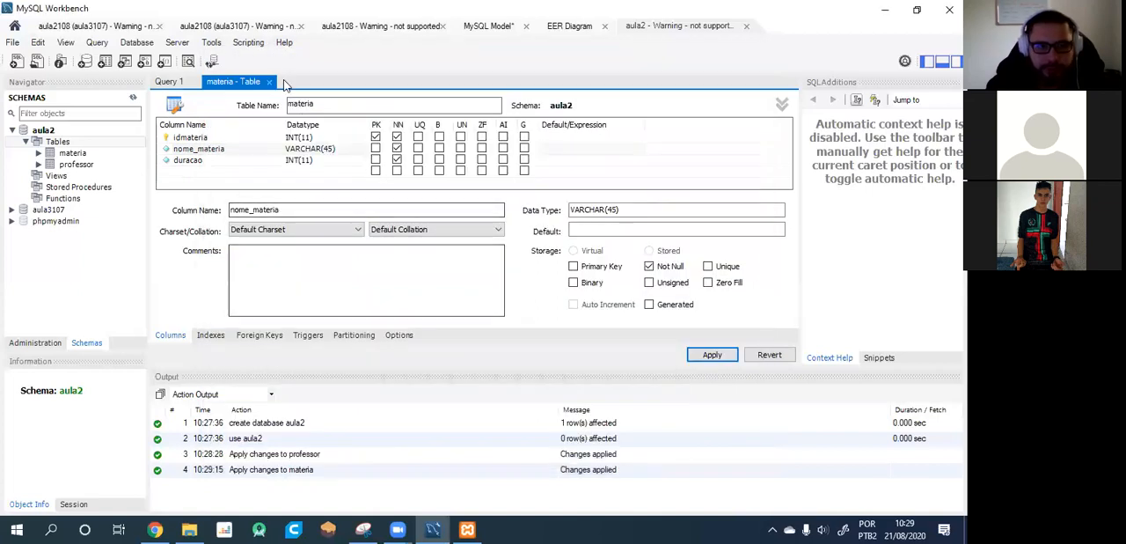
{"action": "left_click", "coordinate": [268, 81]}
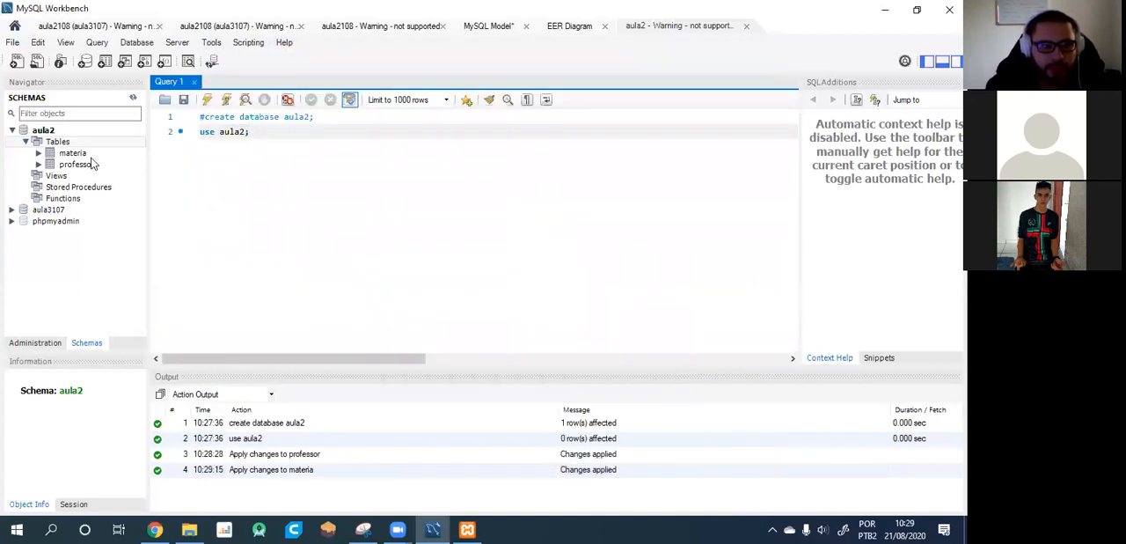
Start a new EER model from the database, discard the open model's changes and connect to 127.0.0.1 with the default parameters.
{"action": "left_click", "coordinate": [15, 26]}
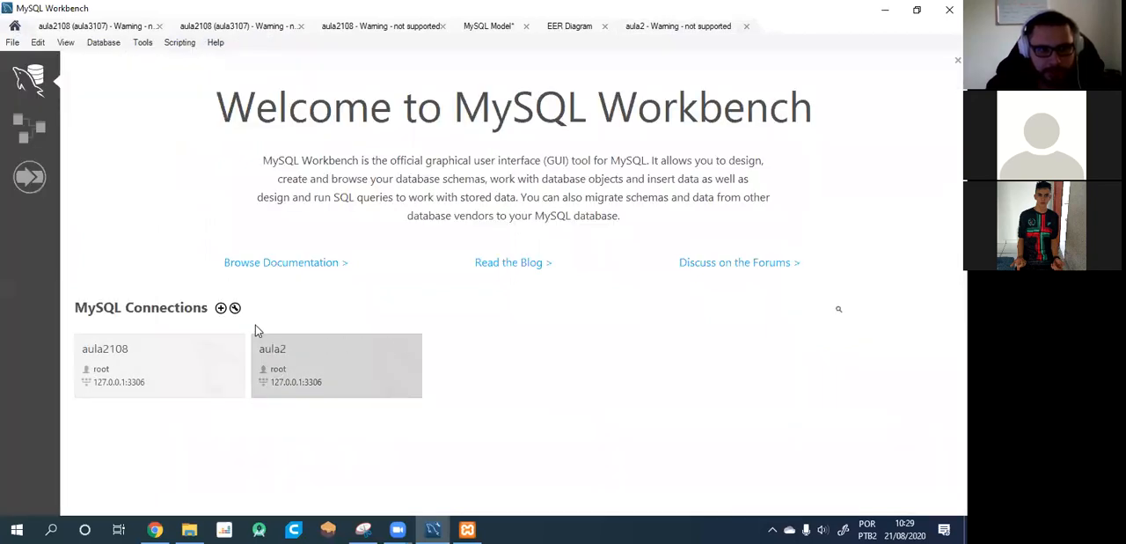
{"action": "left_click", "coordinate": [24, 131]}
{"action": "left_click", "coordinate": [180, 74]}
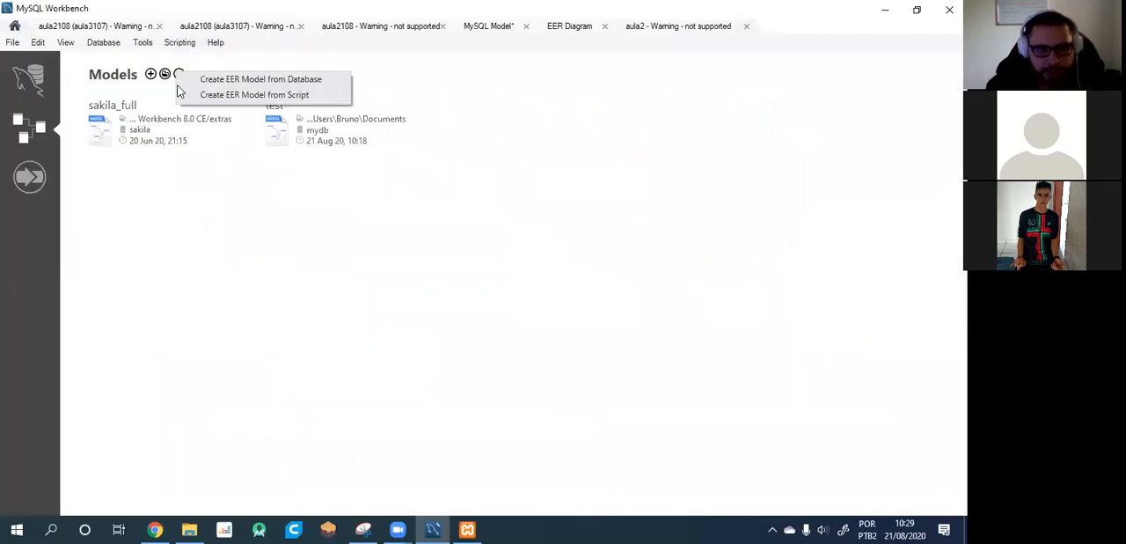
{"action": "left_click", "coordinate": [226, 79]}
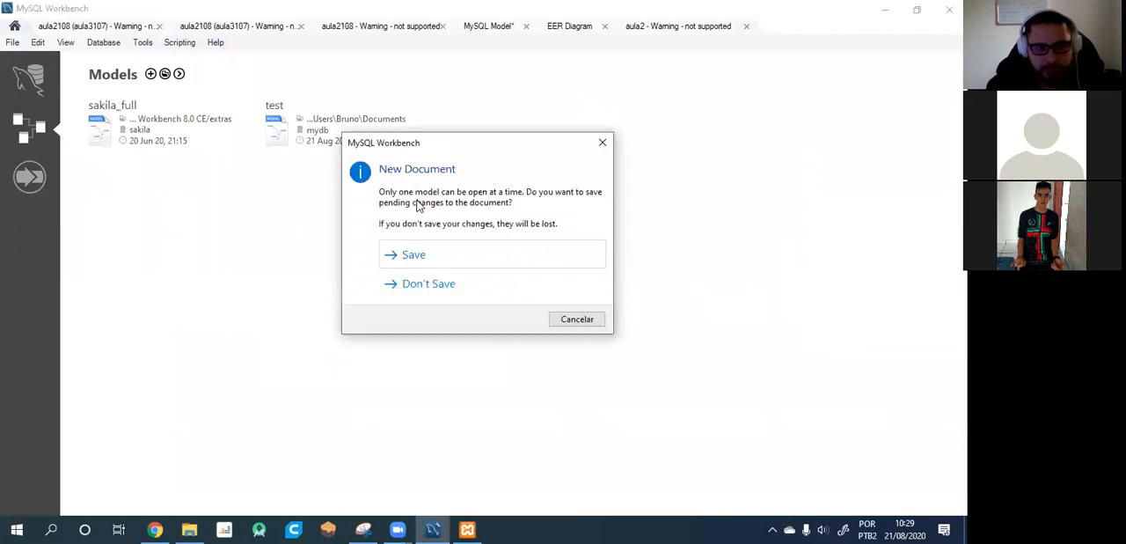
{"action": "left_click", "coordinate": [428, 296]}
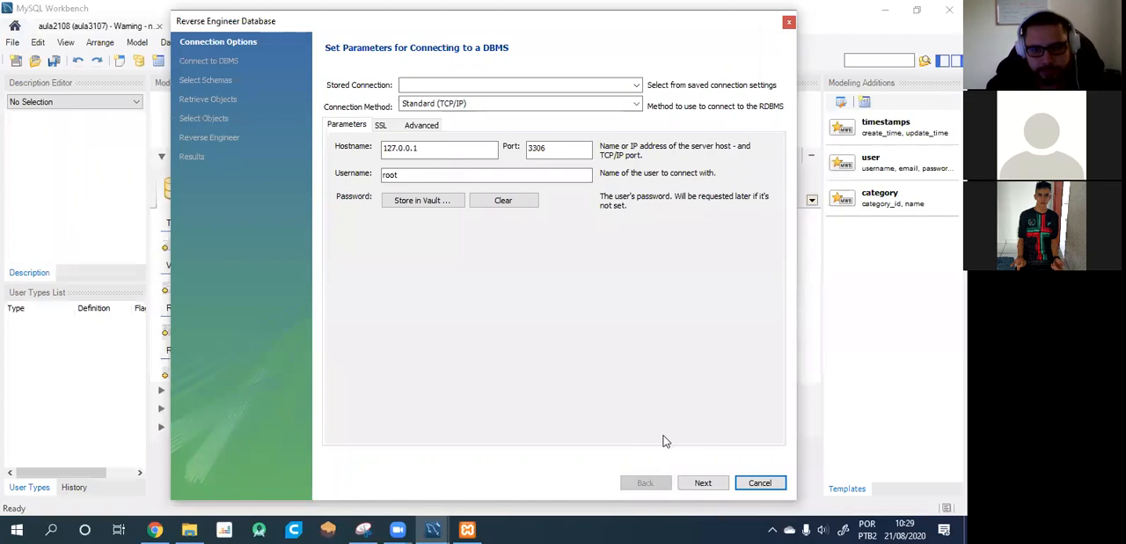
{"action": "left_click", "coordinate": [703, 482]}
{"action": "left_click", "coordinate": [704, 482]}
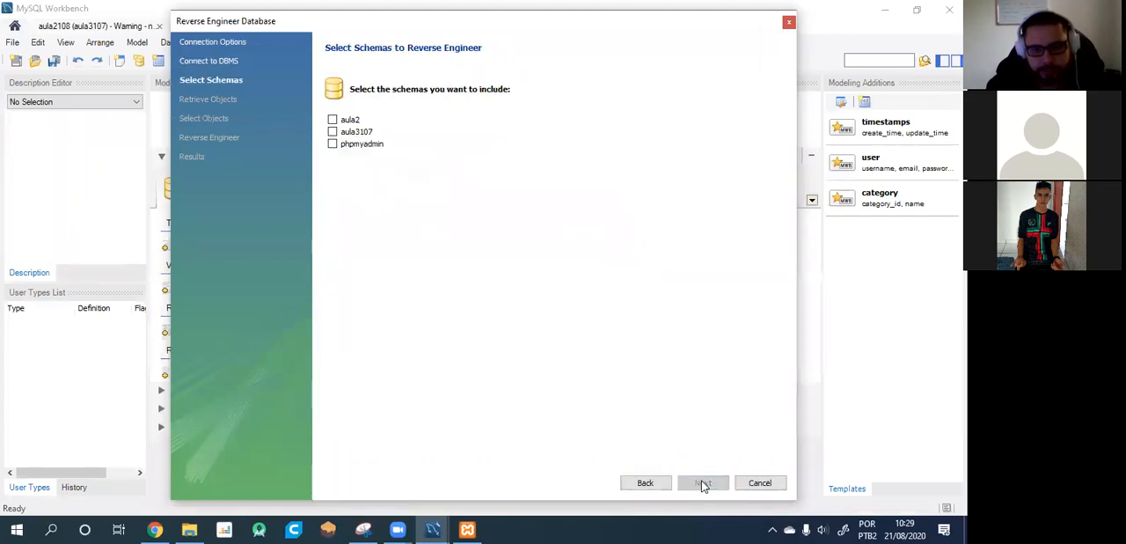
Reverse engineer the aula2 schema, importing its table objects and placing them on a diagram.
{"action": "left_click", "coordinate": [332, 119]}
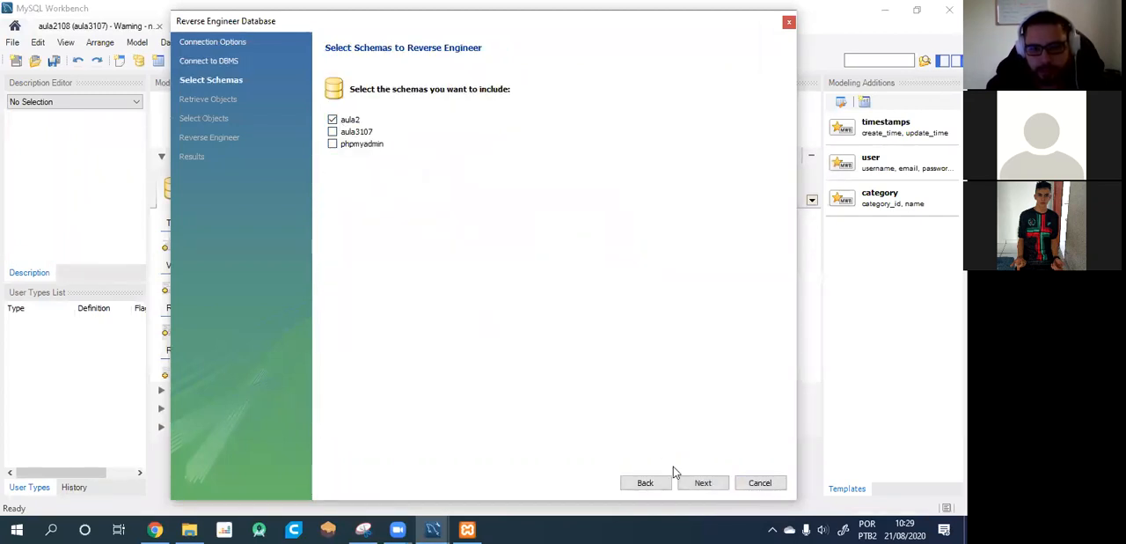
{"action": "left_click", "coordinate": [699, 484]}
{"action": "left_click", "coordinate": [709, 485]}
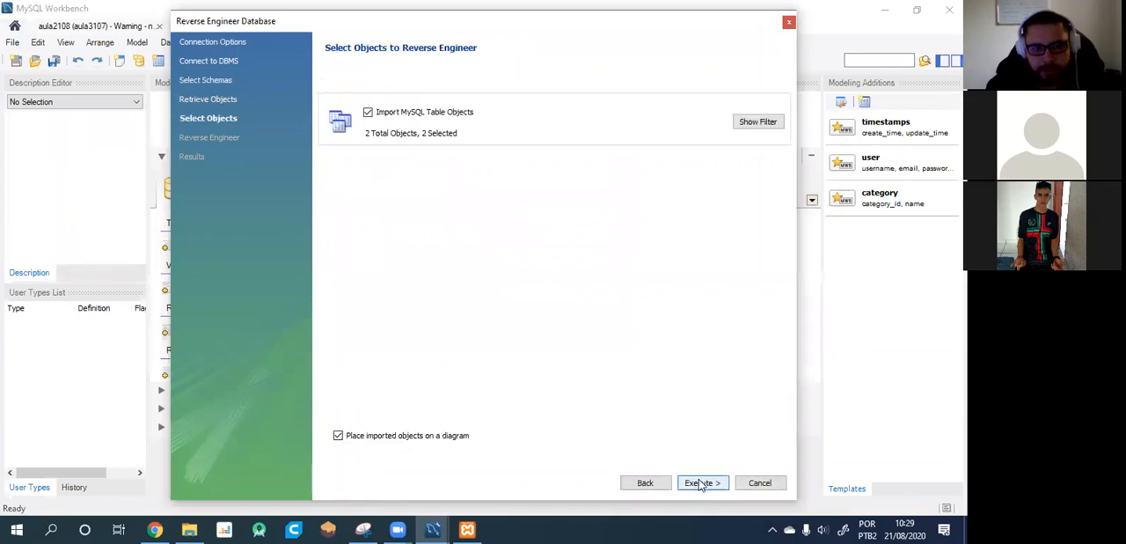
{"action": "left_click", "coordinate": [703, 484]}
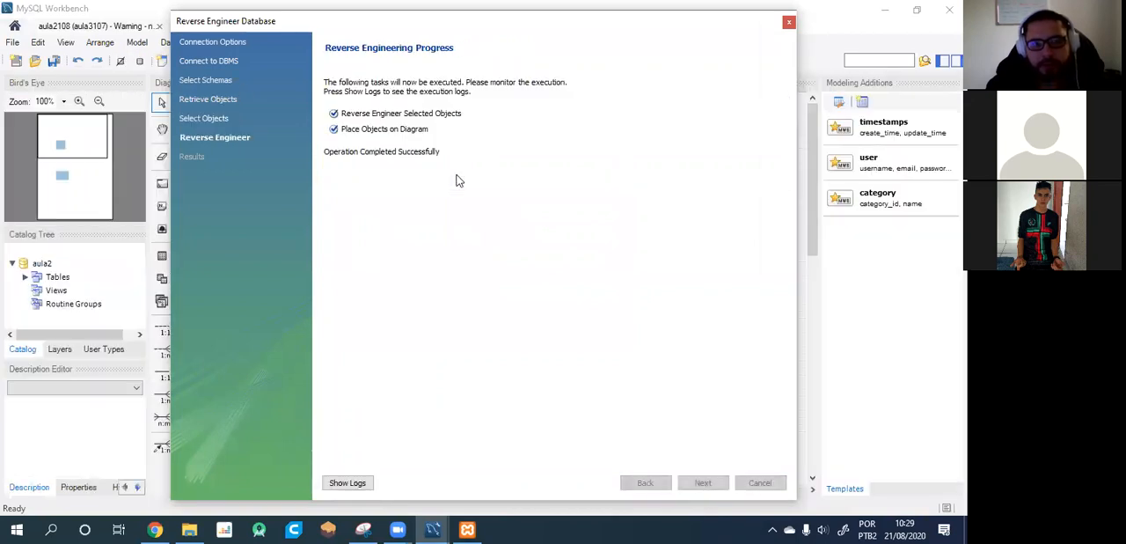
{"action": "left_click", "coordinate": [704, 484]}
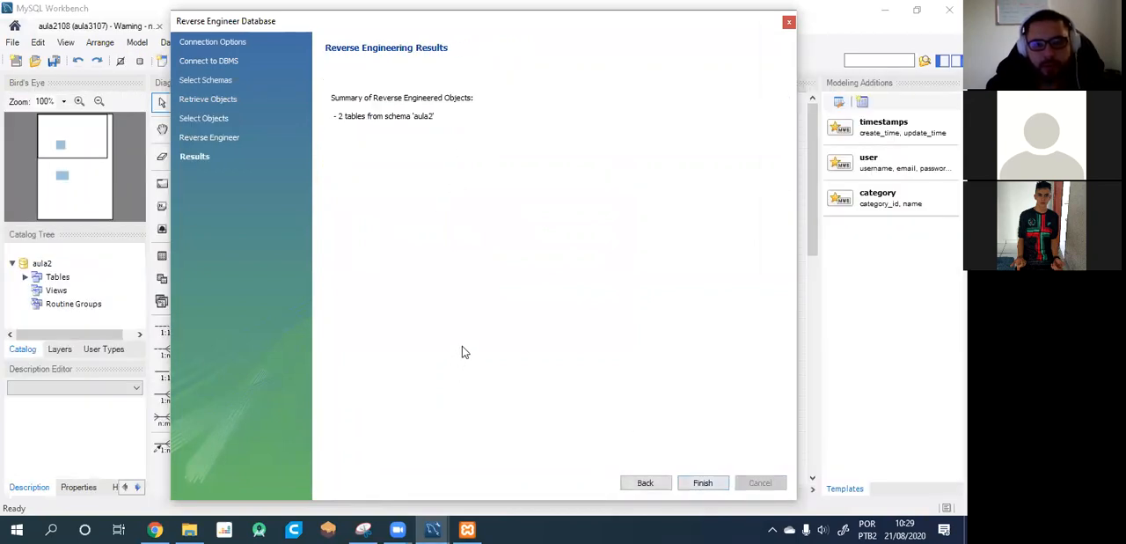
{"action": "left_click", "coordinate": [703, 483]}
Move the materia table beside the professor table in the EER diagram.
{"action": "scroll", "coordinate": [434, 290], "scroll_direction": "down", "scroll_amount": 3}
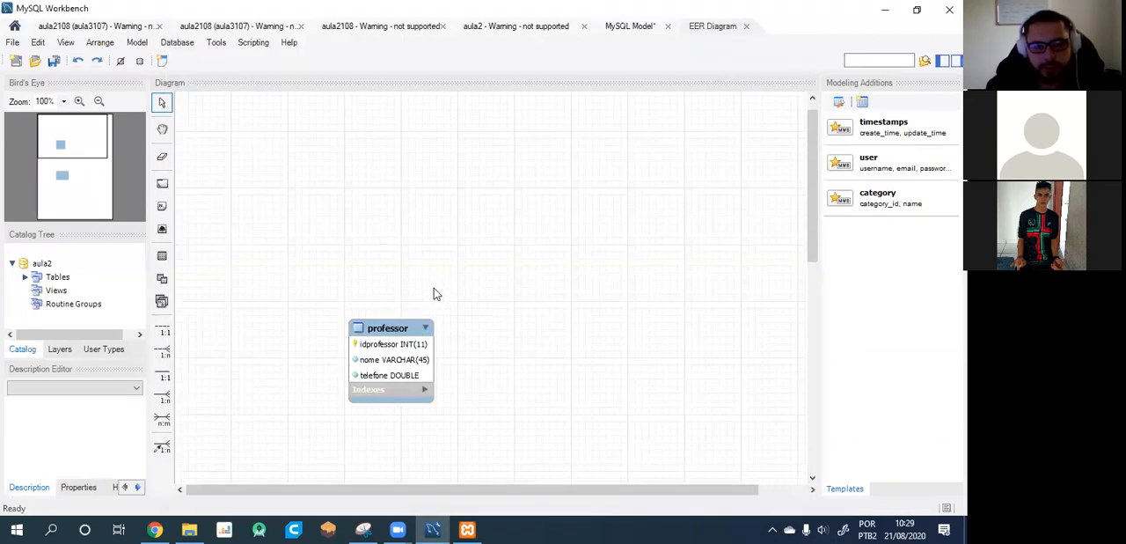
{"action": "scroll", "coordinate": [434, 293], "scroll_direction": "down", "scroll_amount": 3}
{"action": "scroll", "coordinate": [433, 293], "scroll_direction": "up", "scroll_amount": 2}
{"action": "left_click_drag", "start_coordinate": [404, 451], "coordinate": [624, 171]}
{"action": "left_click", "coordinate": [484, 321]}
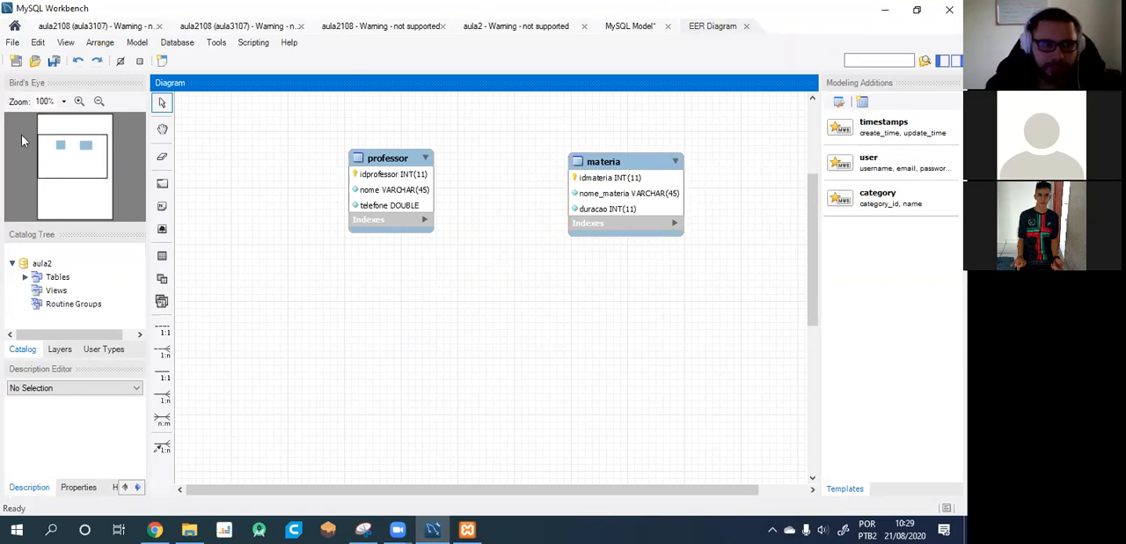
Open the aula2 connection from the home screen and expand the aula2 schema's tables.
{"action": "left_click", "coordinate": [14, 26]}
{"action": "left_click", "coordinate": [29, 79]}
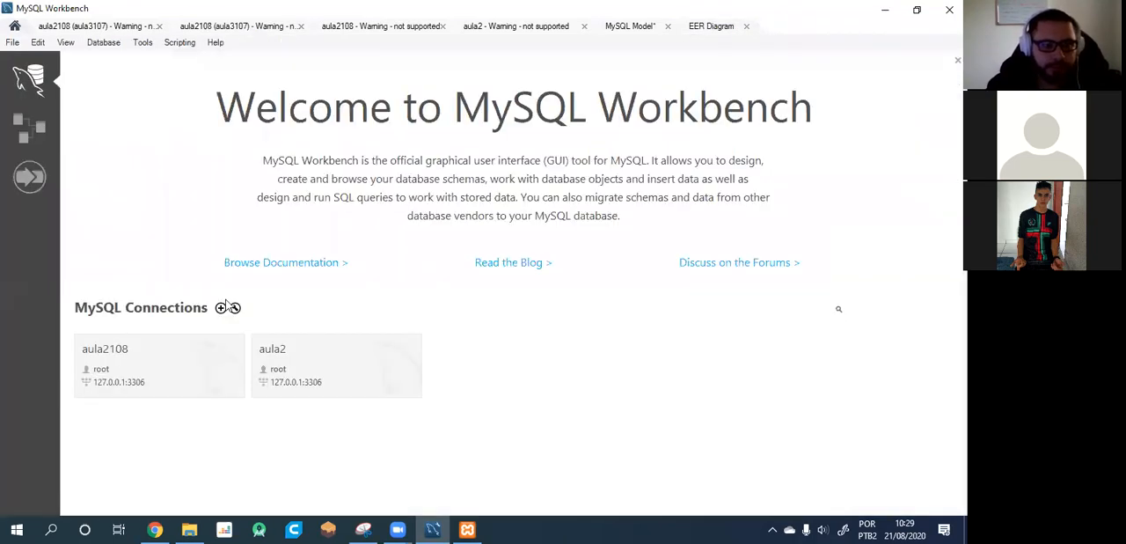
{"action": "left_click", "coordinate": [282, 355]}
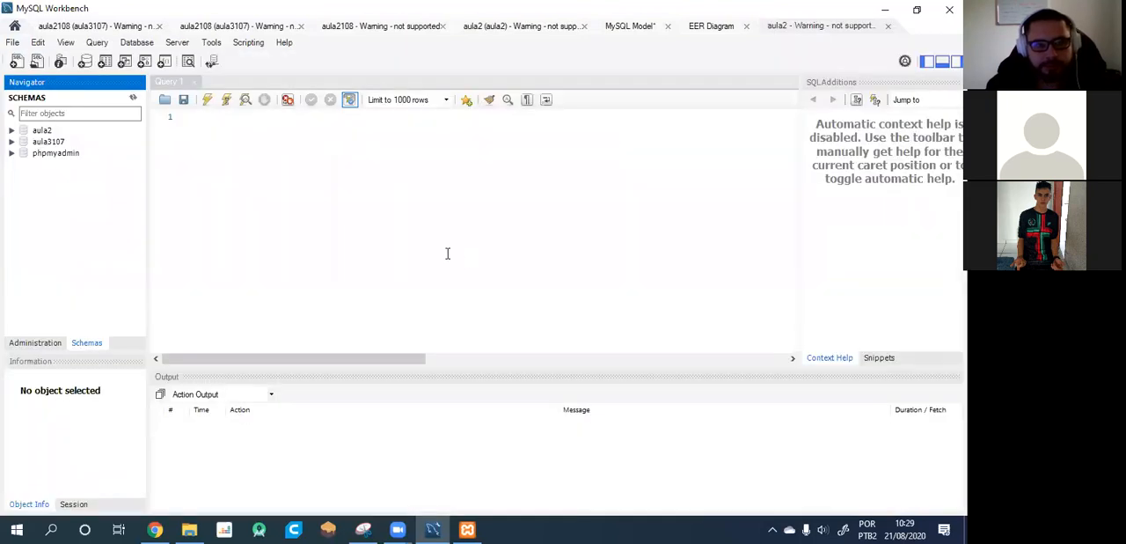
{"action": "left_click", "coordinate": [13, 132]}
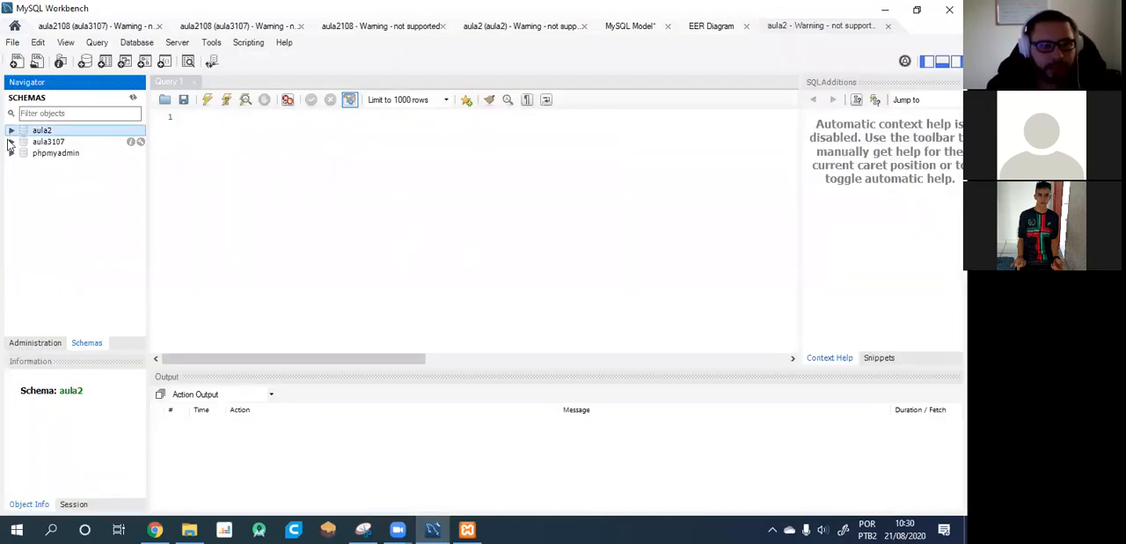
{"action": "left_click", "coordinate": [12, 132]}
{"action": "left_click", "coordinate": [25, 142]}
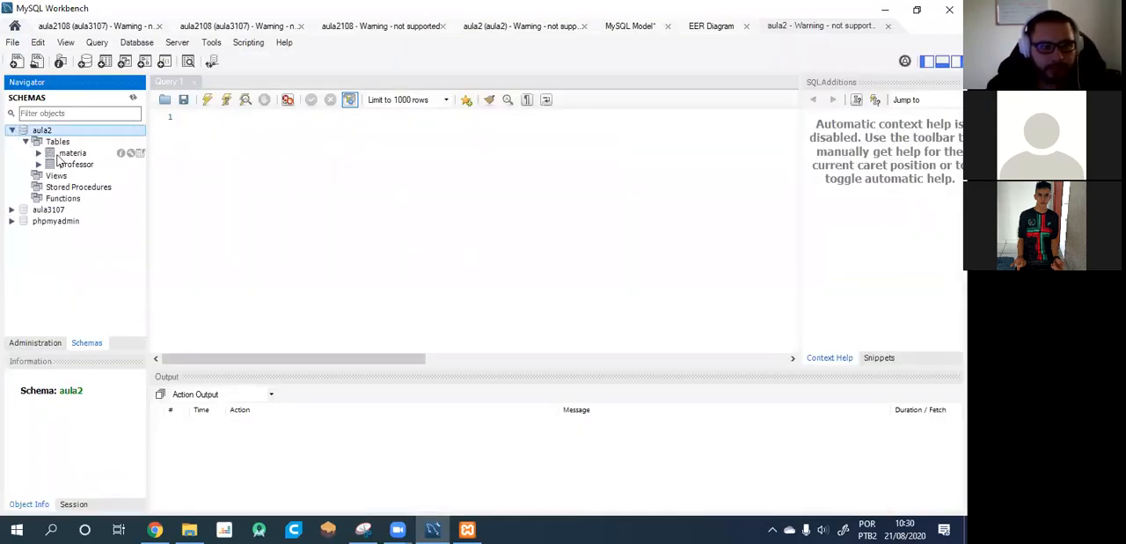
Expand the materia and professor tables to examine their columns and structure.
{"action": "left_click", "coordinate": [63, 154]}
{"action": "left_click", "coordinate": [38, 153]}
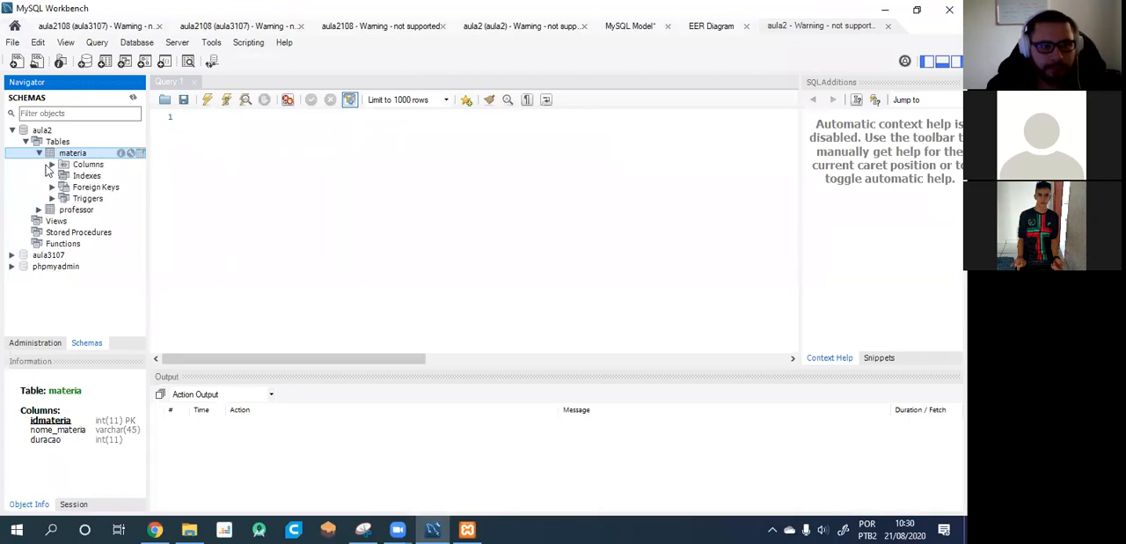
{"action": "left_click", "coordinate": [49, 211]}
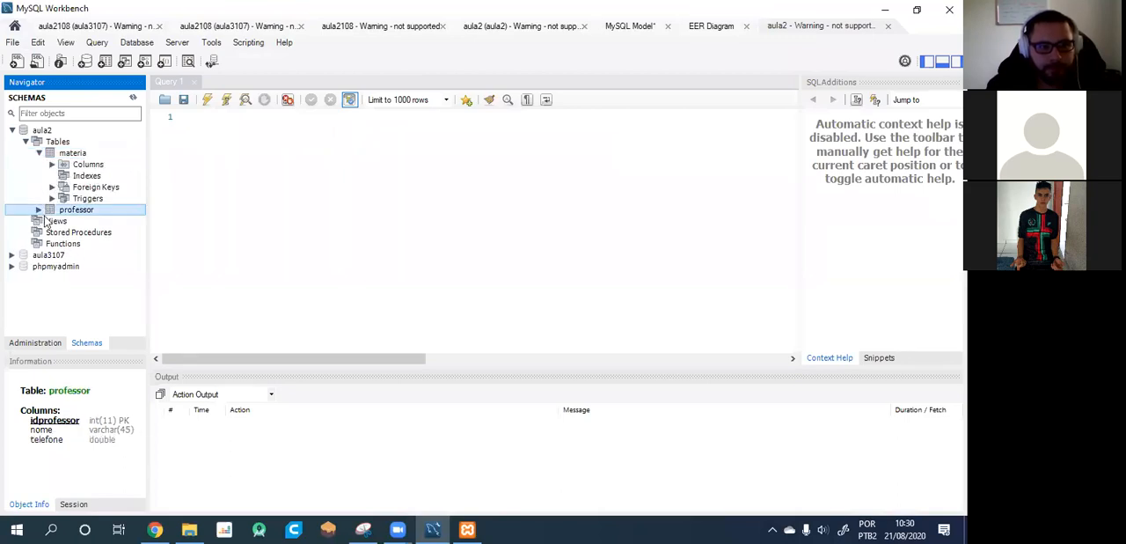
{"action": "left_click", "coordinate": [38, 210]}
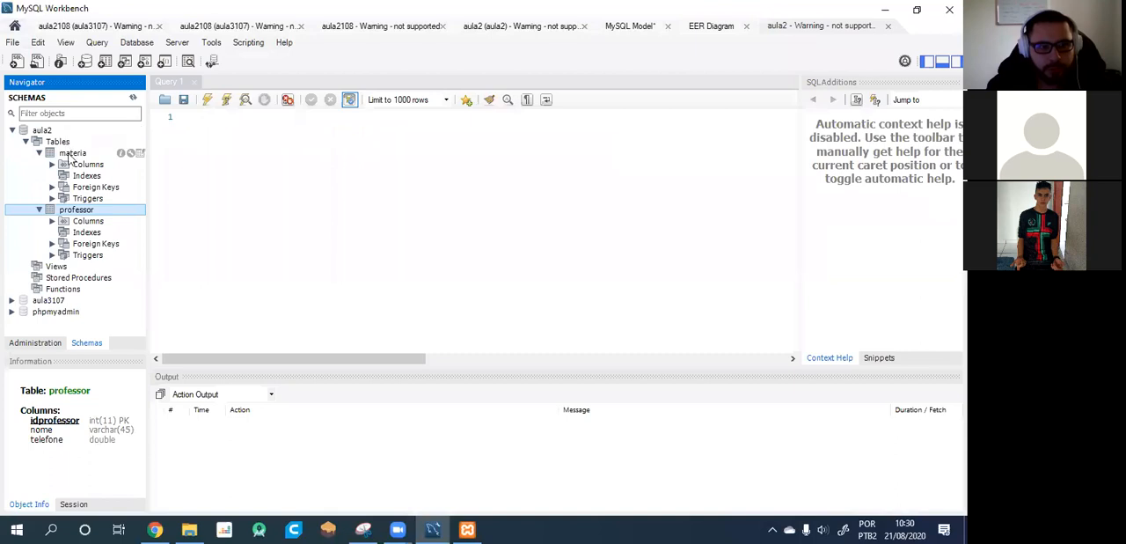
Open the professor table for alteration, collapse its header details and show its foreign key settings.
{"action": "right_click", "coordinate": [81, 208]}
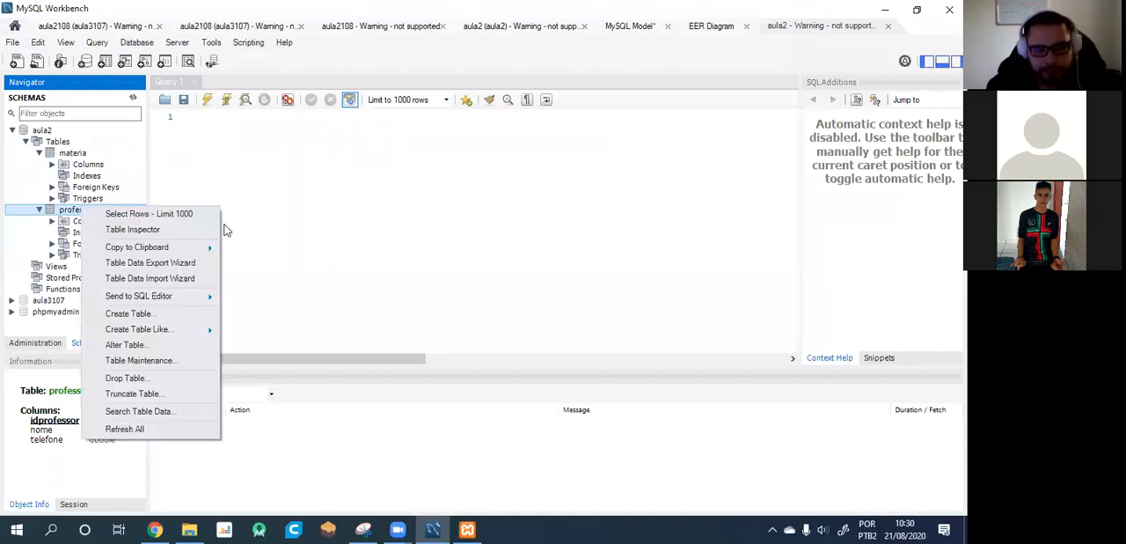
{"action": "left_click", "coordinate": [144, 350]}
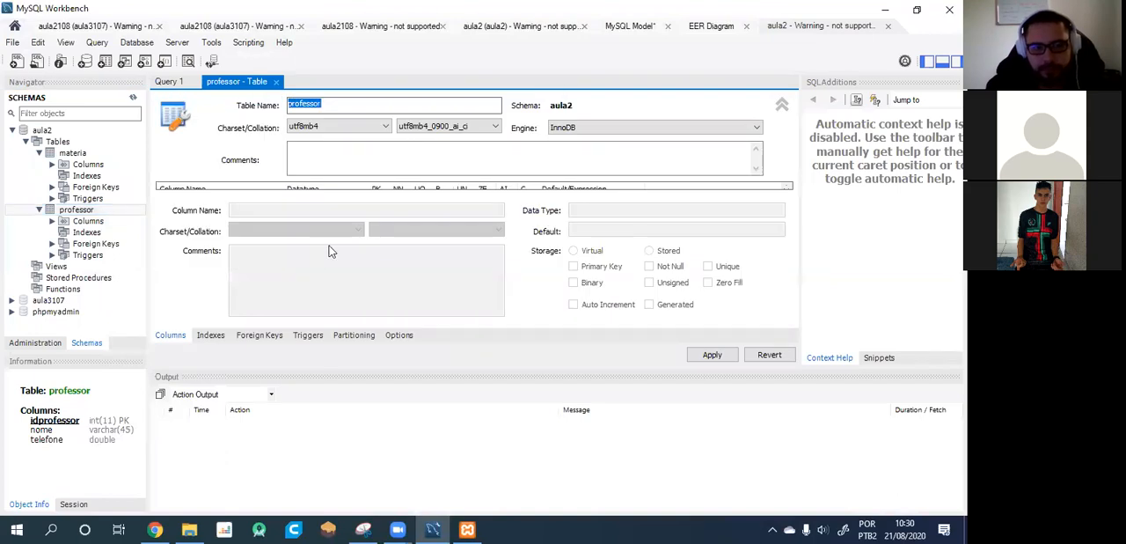
{"action": "left_click", "coordinate": [782, 107]}
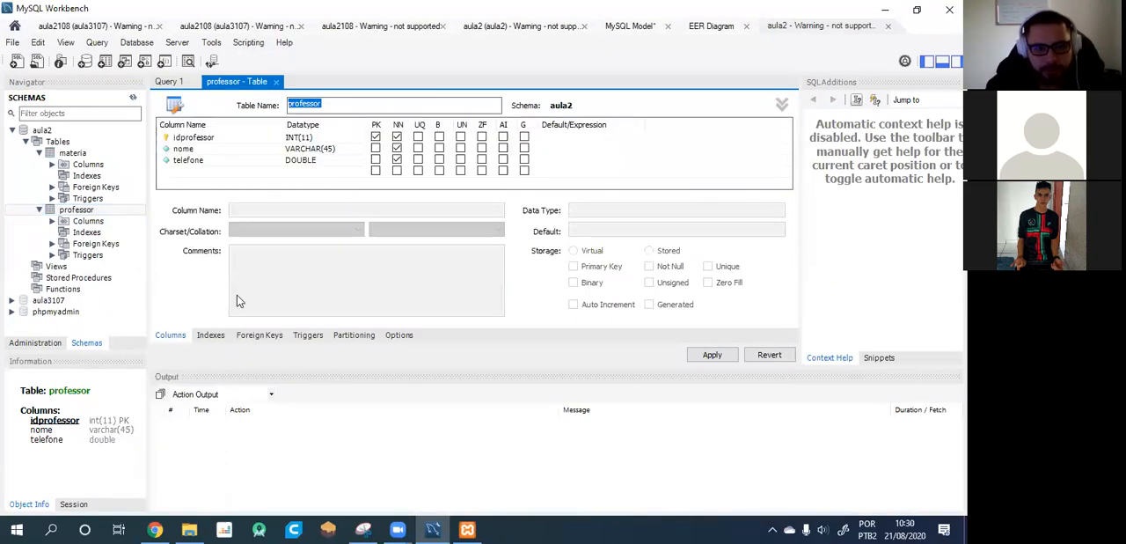
{"action": "left_click", "coordinate": [310, 335]}
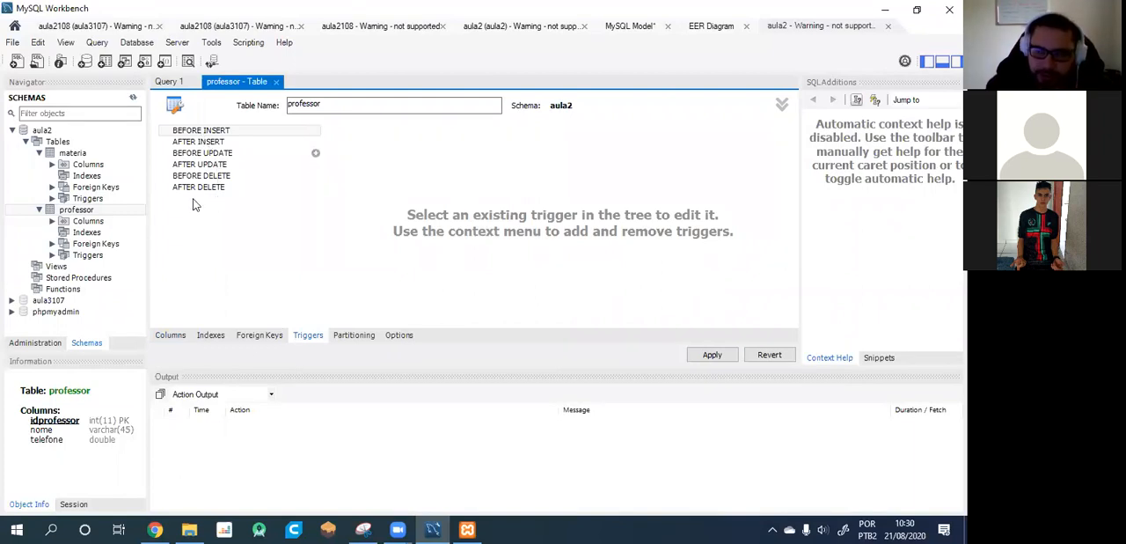
{"action": "left_click", "coordinate": [261, 336]}
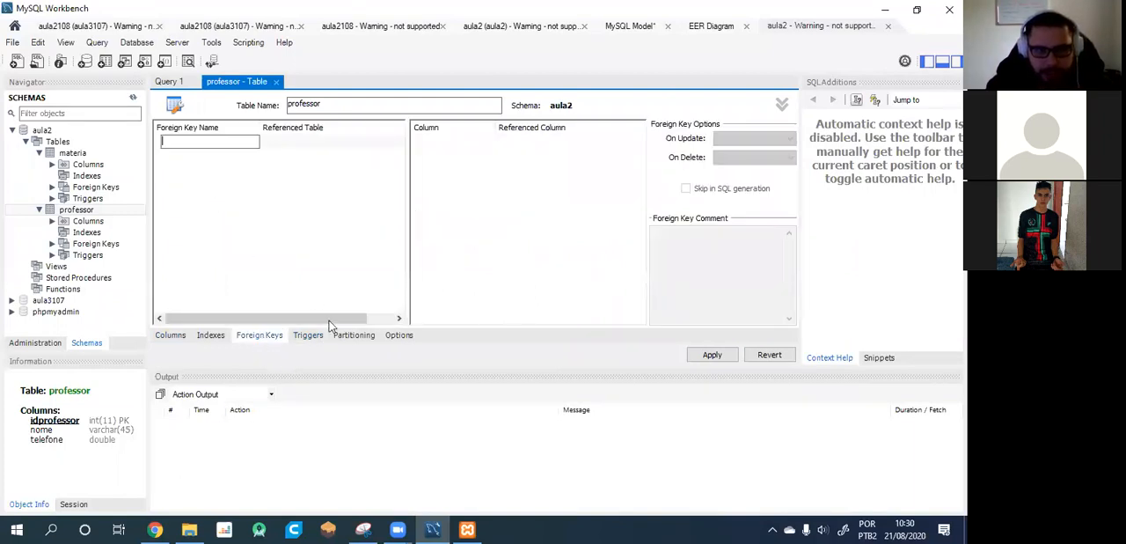
Add a foreign key named cod_materia to professor, linking idprofessor to the idmateria column of aula2.materia.
{"action": "left_click", "coordinate": [217, 143]}
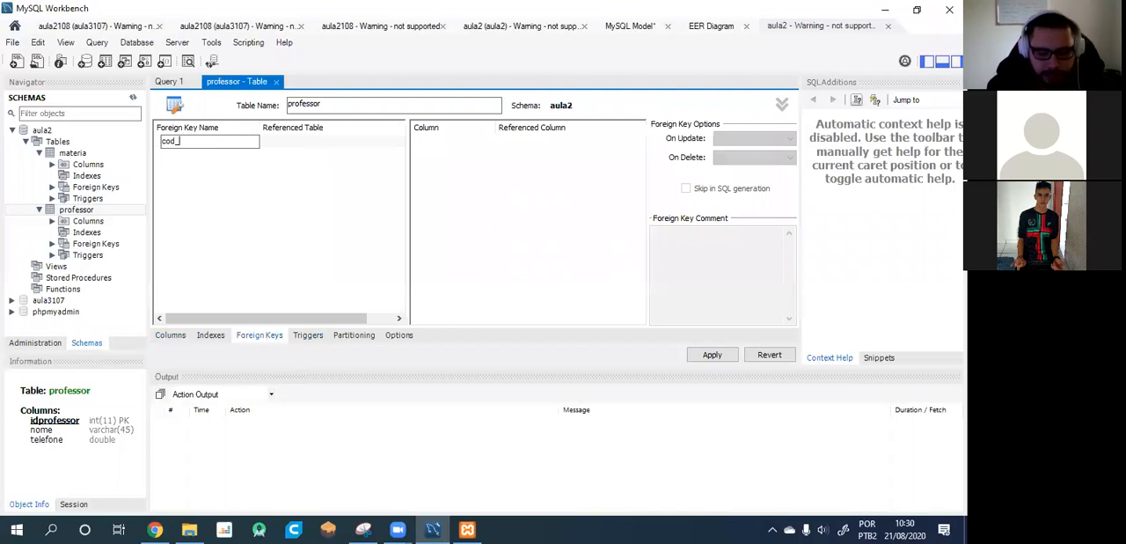
{"action": "type", "text": "cod_materia"}
{"action": "left_click", "coordinate": [332, 142]}
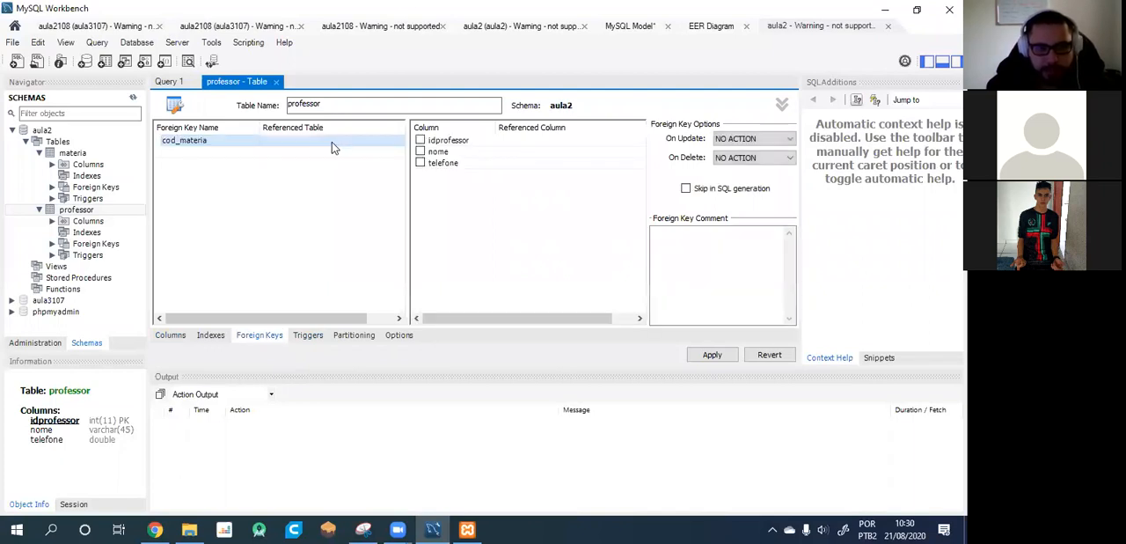
{"action": "left_click", "coordinate": [312, 142]}
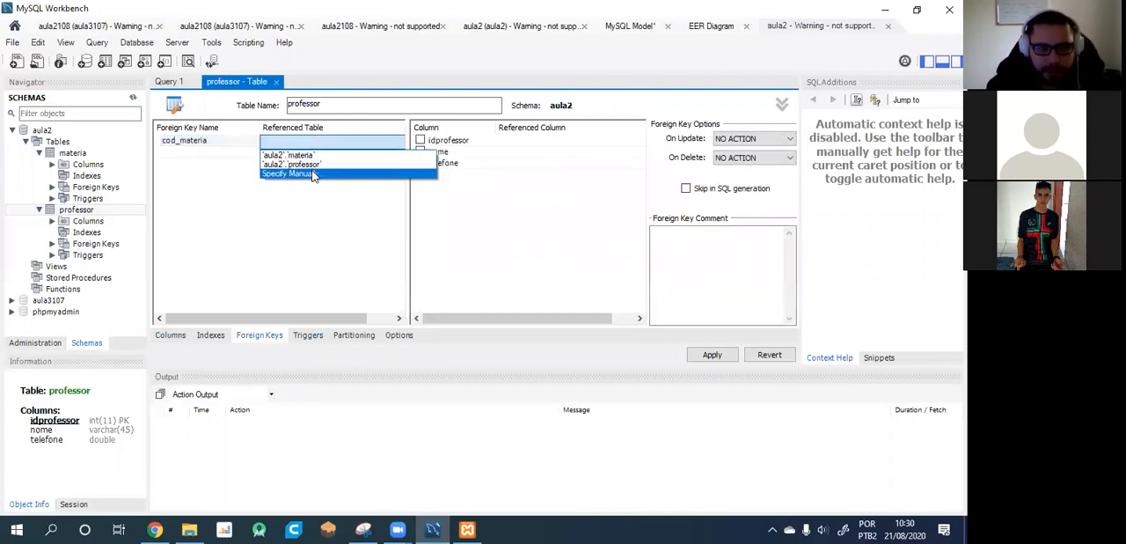
{"action": "left_click", "coordinate": [291, 155]}
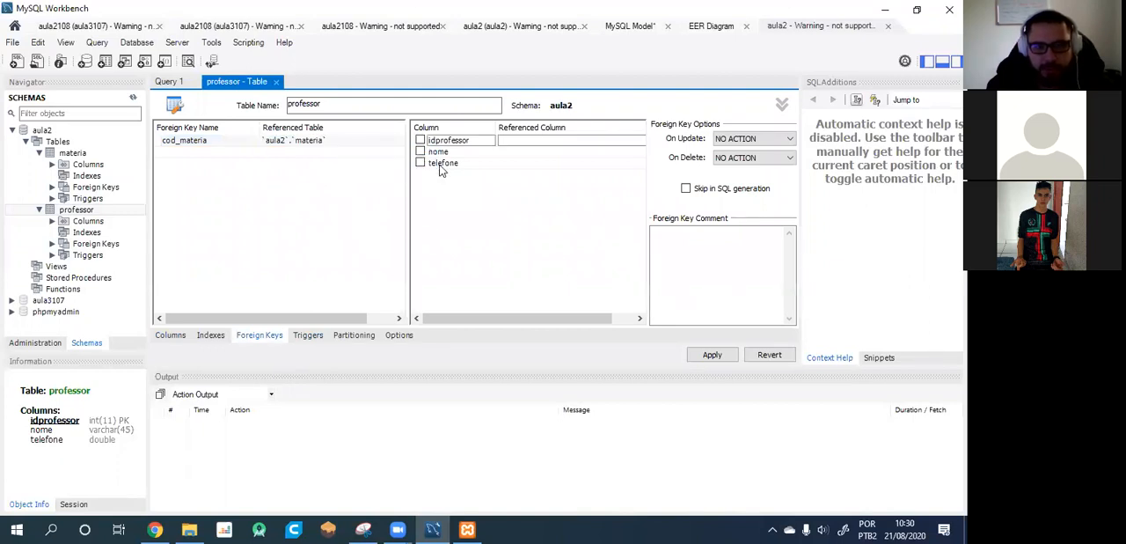
{"action": "left_click", "coordinate": [421, 140]}
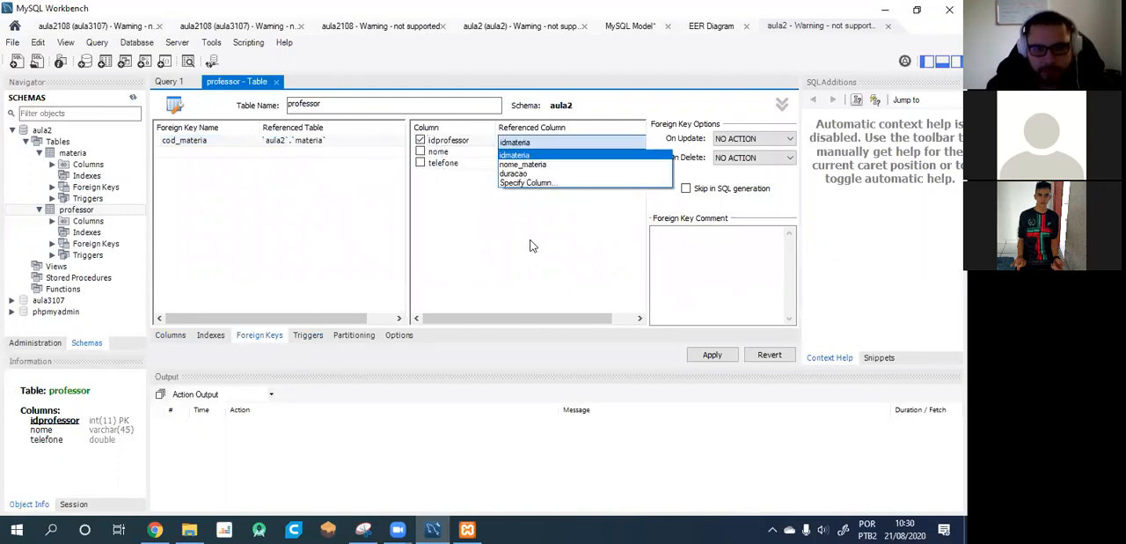
{"action": "left_click", "coordinate": [518, 155]}
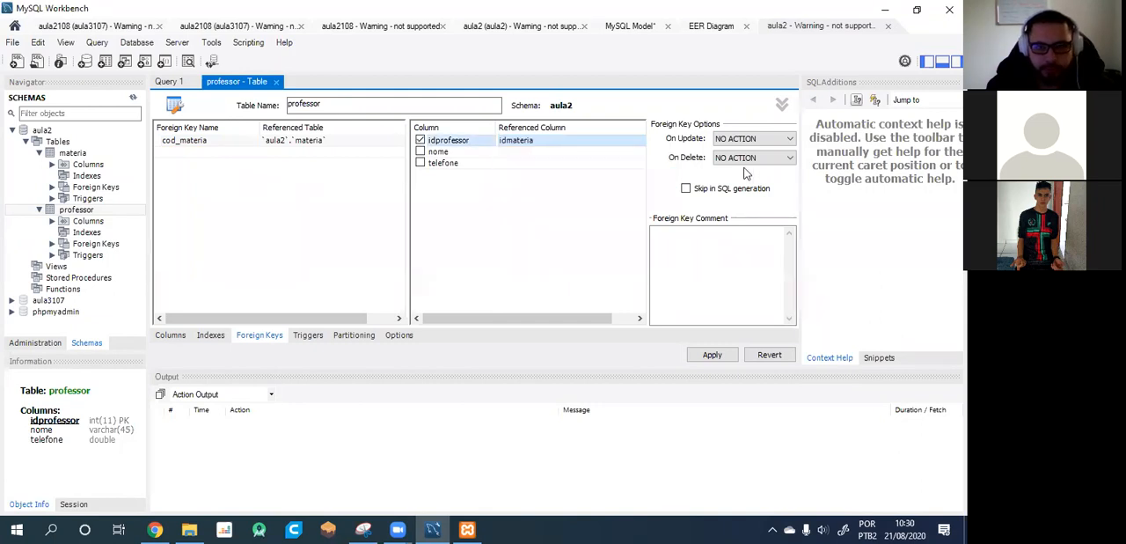
Set the cod_materia foreign key's update action to CASCADE, apply the change to the database and close the professor table editor.
{"action": "left_click", "coordinate": [748, 140]}
{"action": "left_click", "coordinate": [742, 162]}
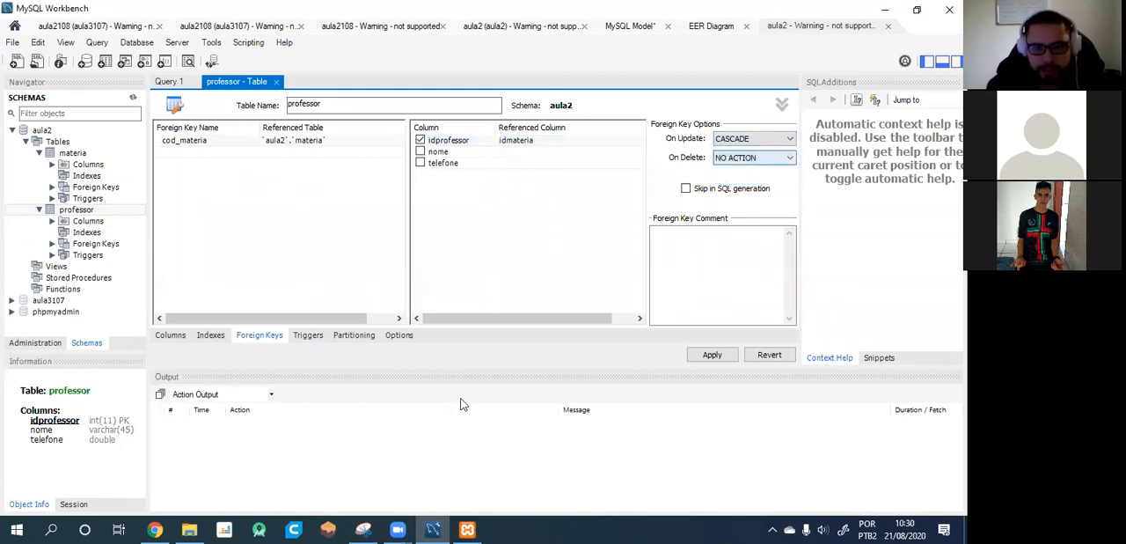
{"action": "left_click", "coordinate": [712, 355]}
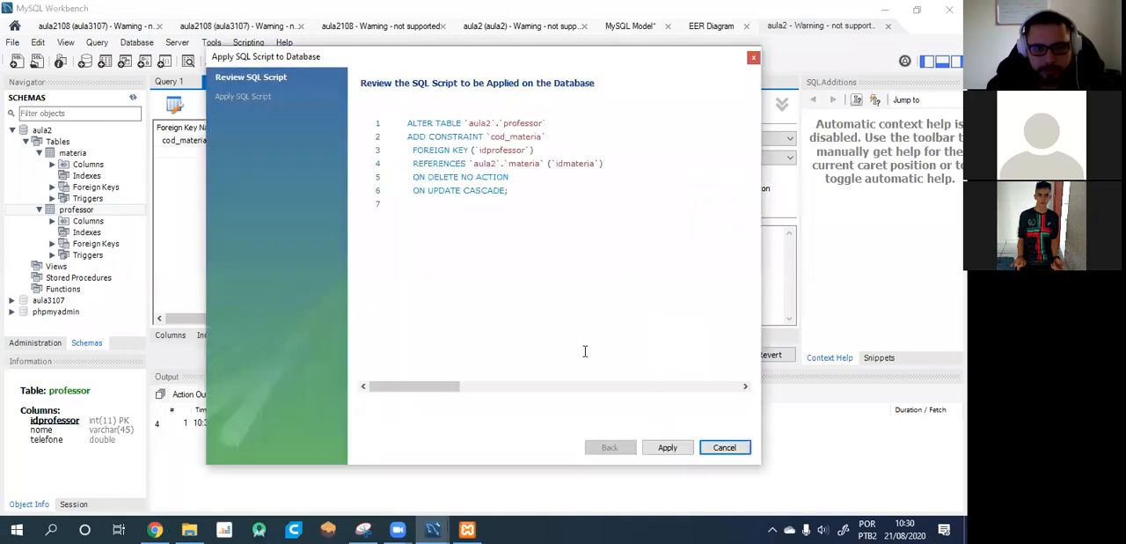
{"action": "left_click", "coordinate": [668, 451]}
{"action": "left_click", "coordinate": [668, 447]}
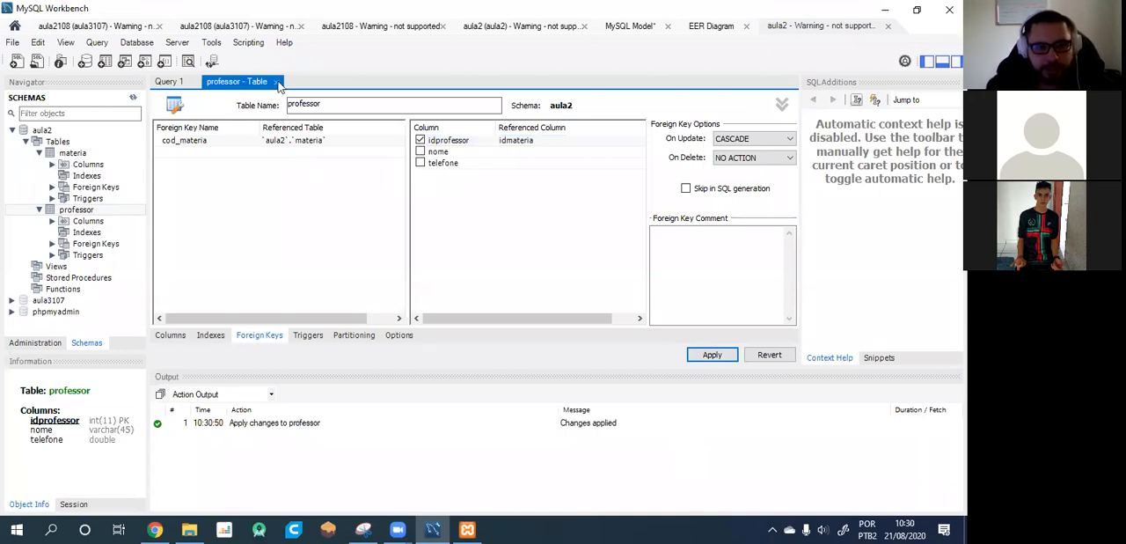
{"action": "left_click", "coordinate": [276, 81]}
{"action": "left_click", "coordinate": [133, 99]}
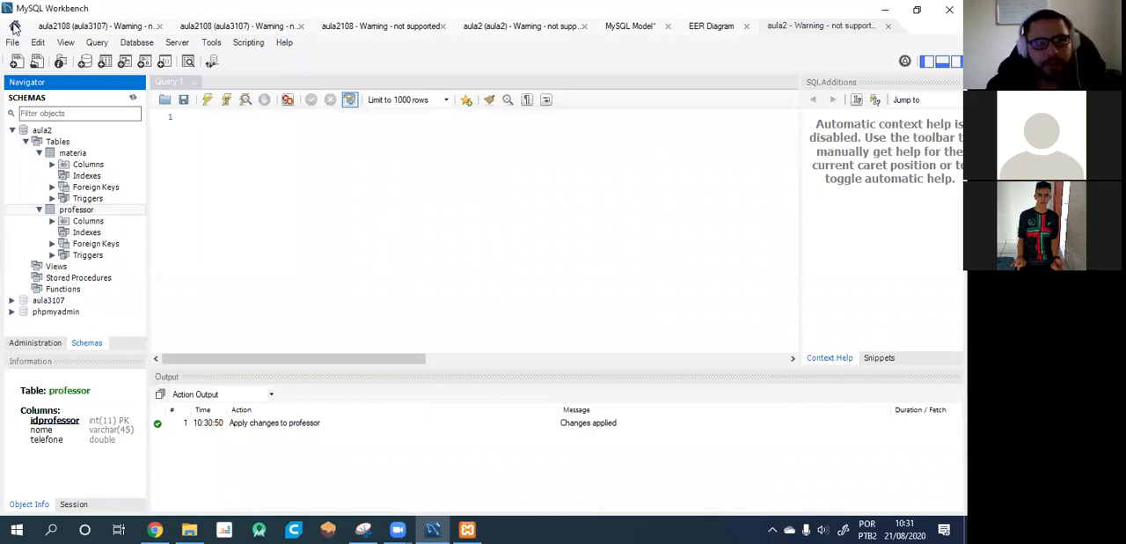
Start reverse engineering a new model from a database, discarding the unsaved changes in the current model.
{"action": "left_click", "coordinate": [14, 26]}
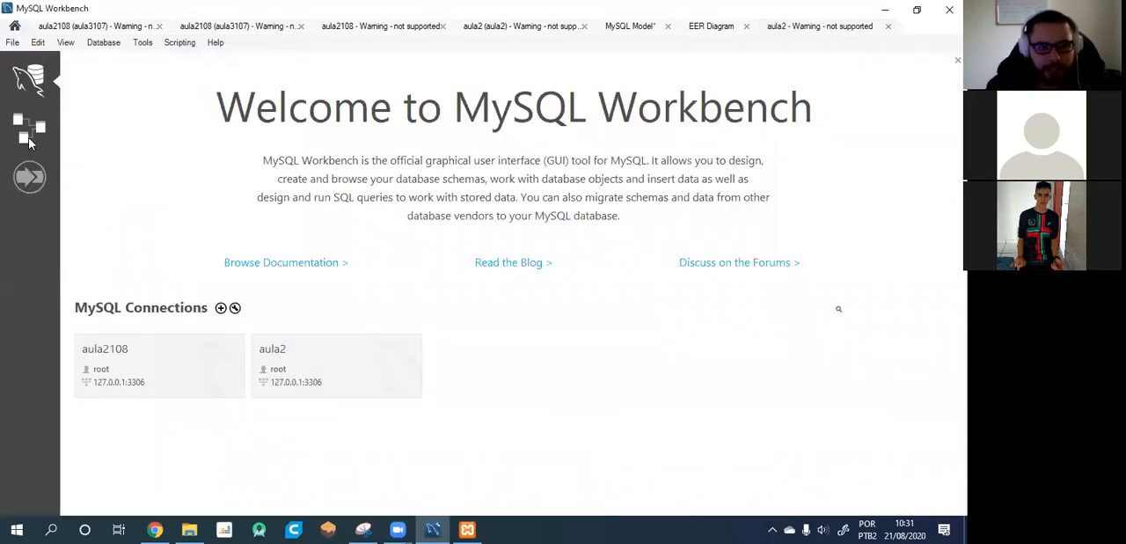
{"action": "left_click", "coordinate": [29, 140]}
{"action": "left_click", "coordinate": [178, 73]}
{"action": "left_click", "coordinate": [195, 84]}
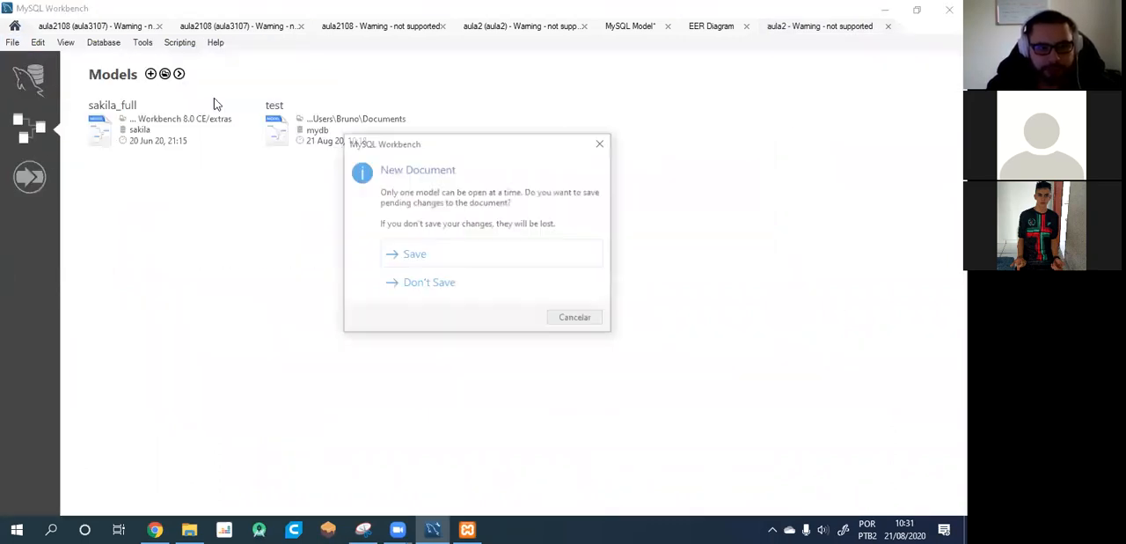
{"action": "left_click", "coordinate": [444, 283]}
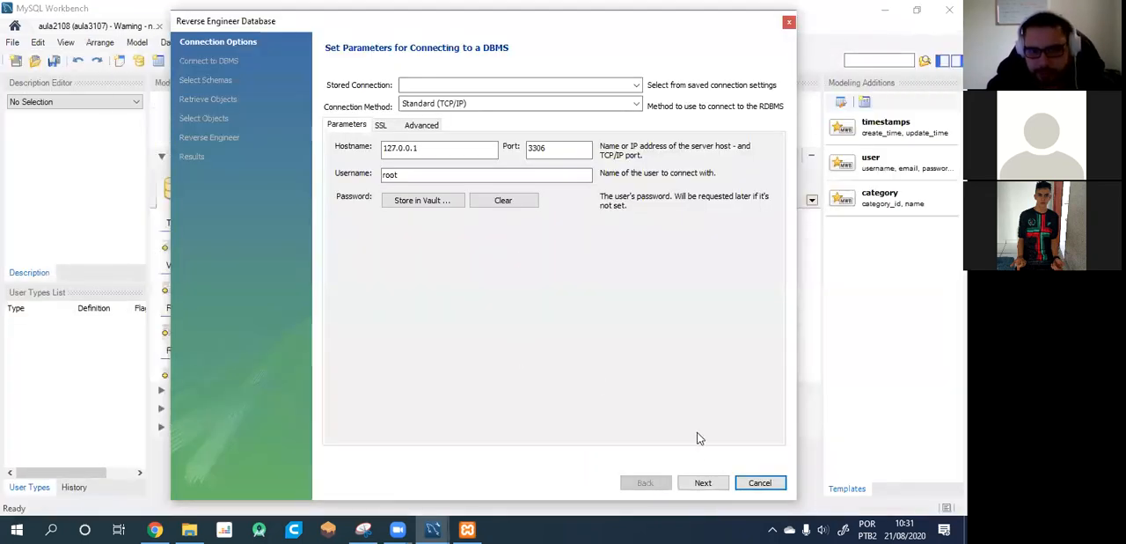
Reverse engineer the aula2 schema over the default root connection, importing its tables and placing them on a diagram.
{"action": "left_click", "coordinate": [703, 484]}
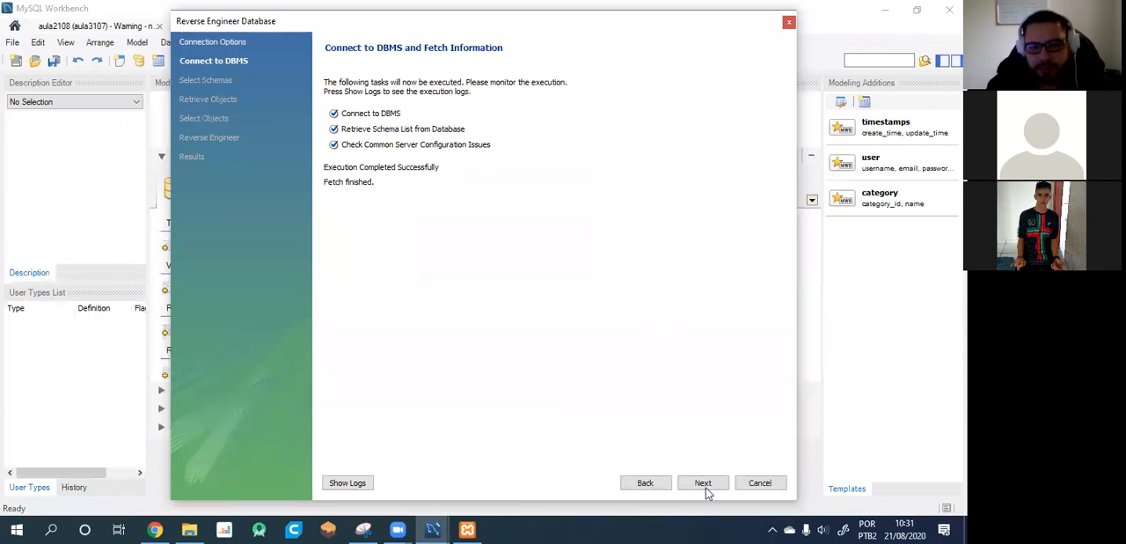
{"action": "left_click", "coordinate": [704, 486]}
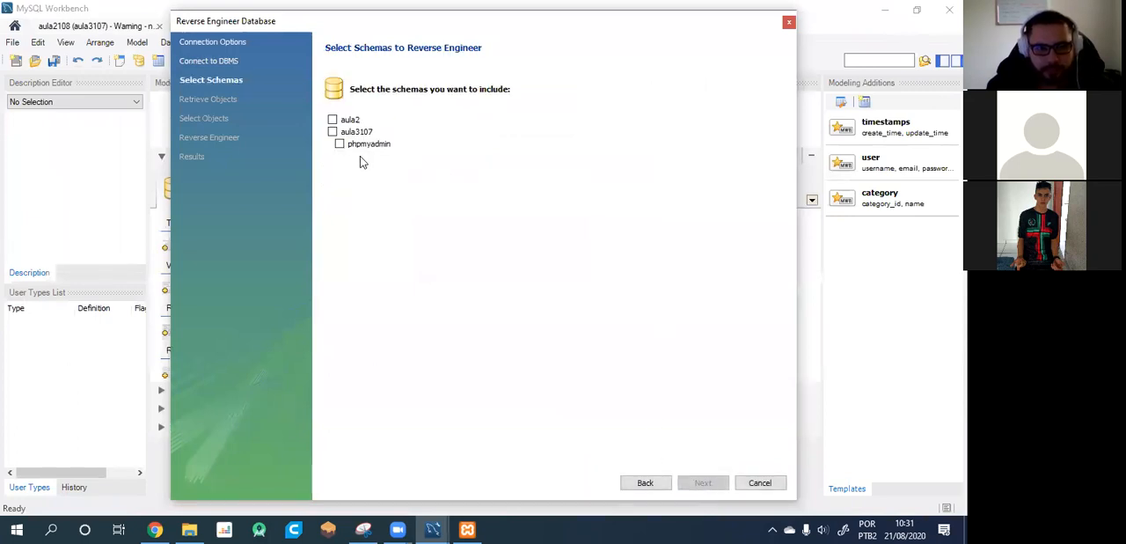
{"action": "left_click", "coordinate": [332, 119]}
{"action": "left_click", "coordinate": [704, 482]}
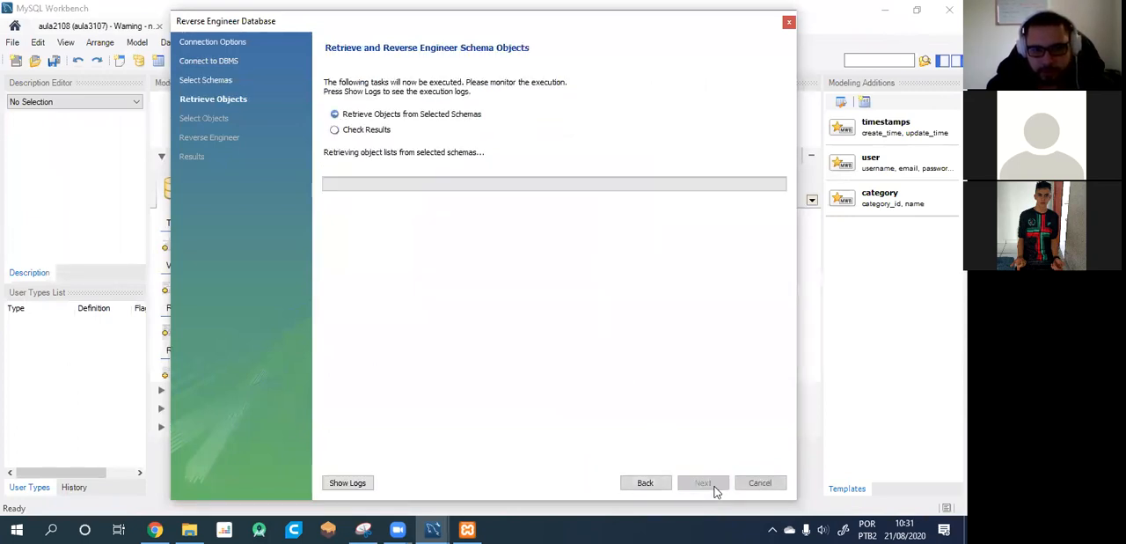
{"action": "left_click", "coordinate": [714, 484]}
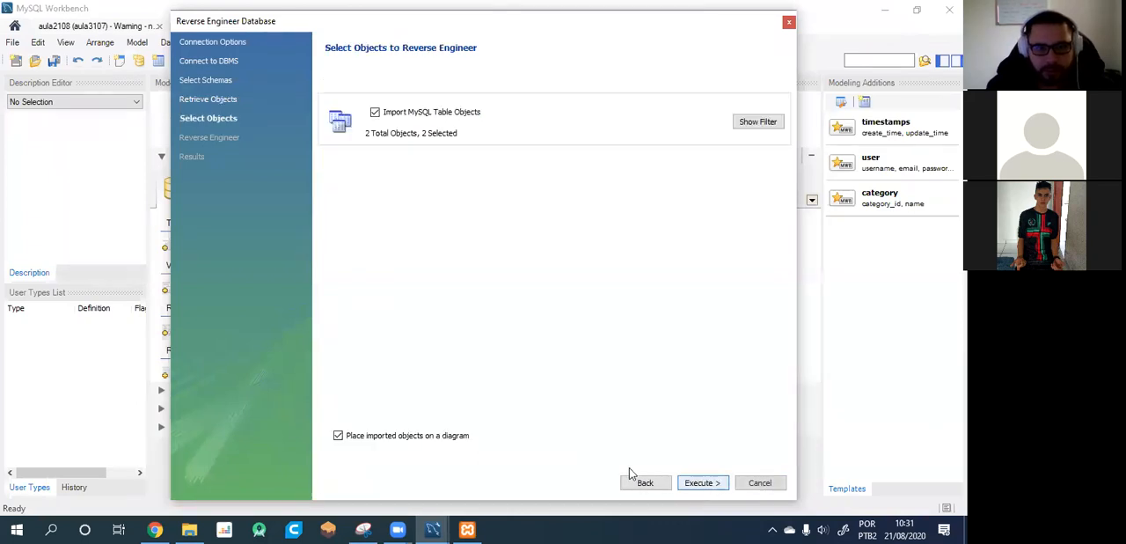
{"action": "left_click", "coordinate": [710, 482]}
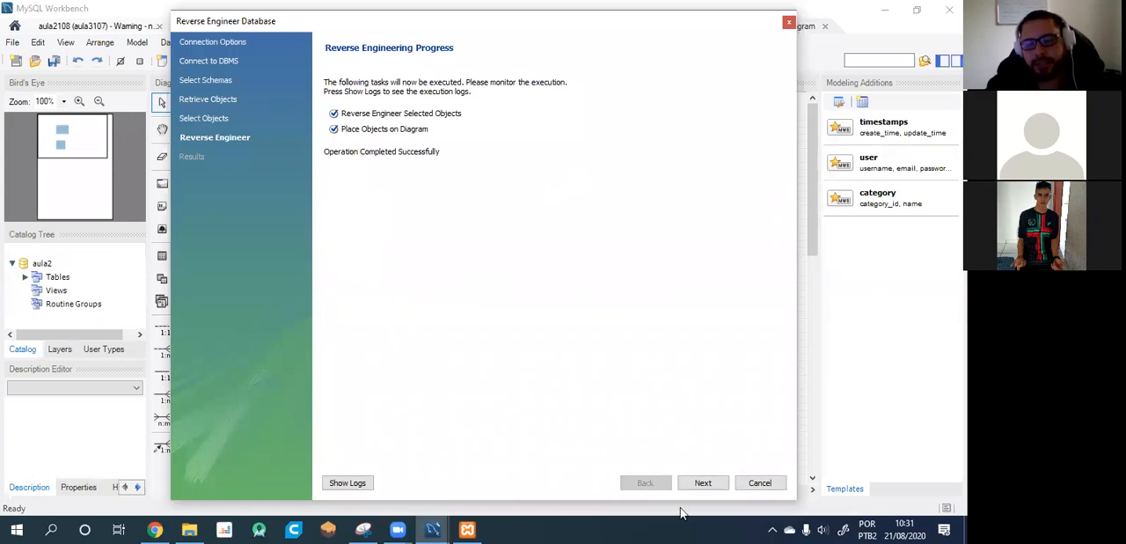
{"action": "left_click", "coordinate": [714, 483]}
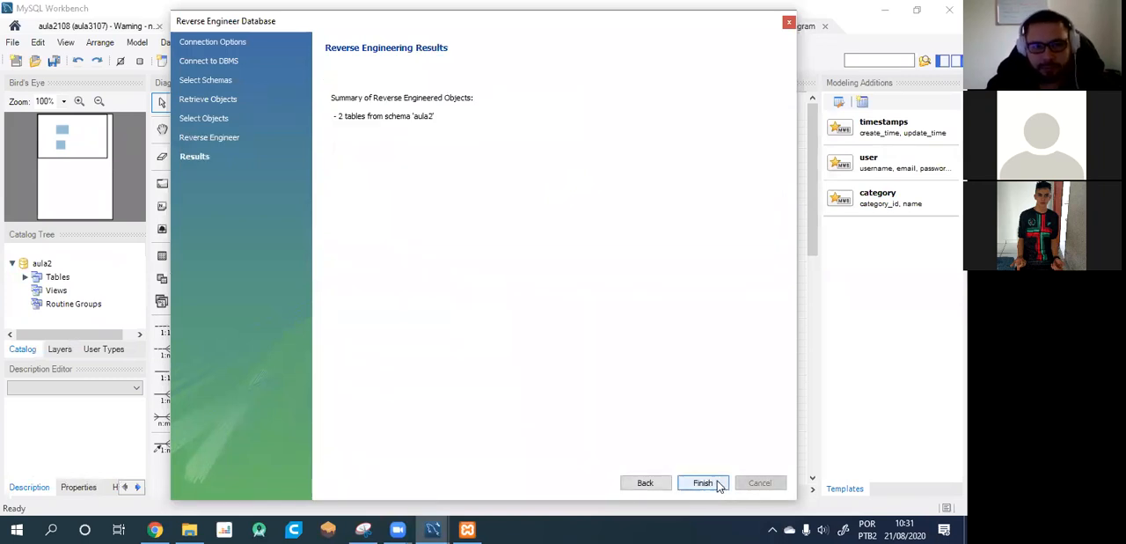
{"action": "left_click", "coordinate": [704, 484]}
Place the professor table to the right of materia in the diagram and enlarge the materia box.
{"action": "left_click_drag", "start_coordinate": [412, 344], "coordinate": [636, 203]}
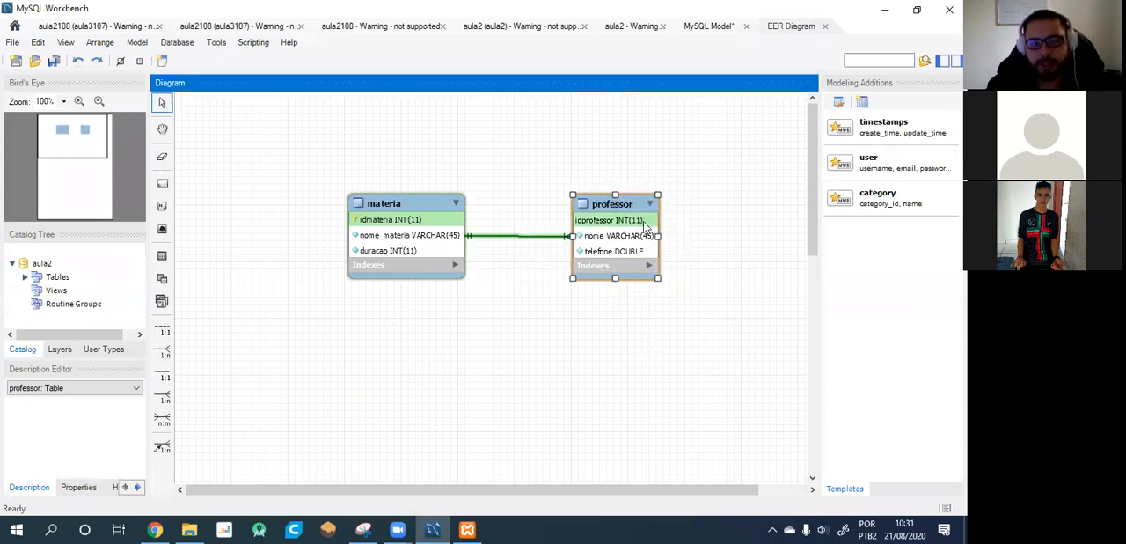
{"action": "left_click", "coordinate": [697, 298]}
{"action": "left_click", "coordinate": [441, 270]}
{"action": "left_click_drag", "start_coordinate": [464, 278], "coordinate": [499, 351]}
Enlarge the professor box with its indexes expanded, and move both tables to the upper-left part of the diagram.
{"action": "left_click", "coordinate": [649, 265]}
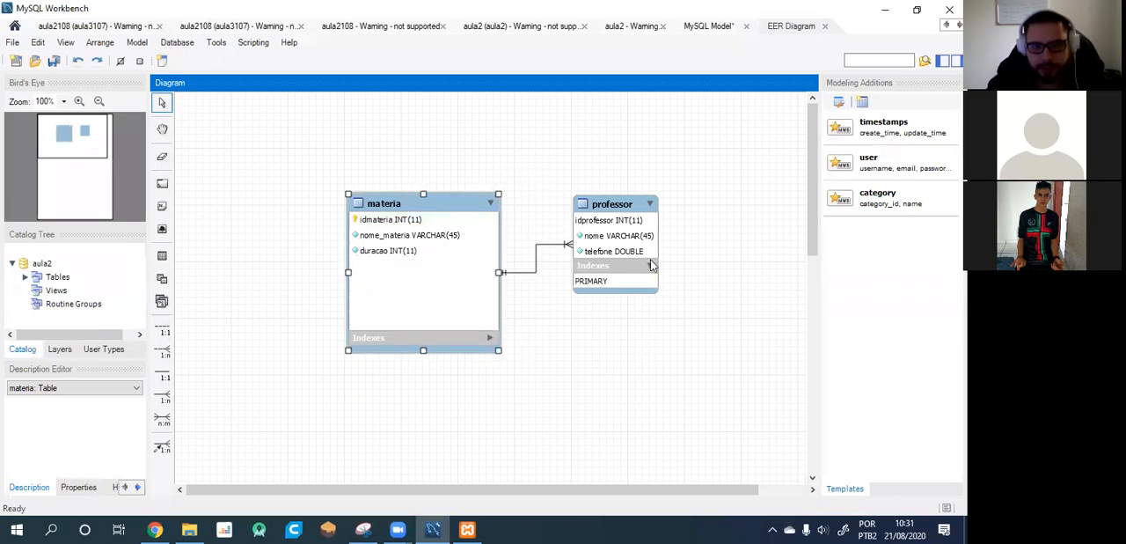
{"action": "left_click", "coordinate": [657, 288]}
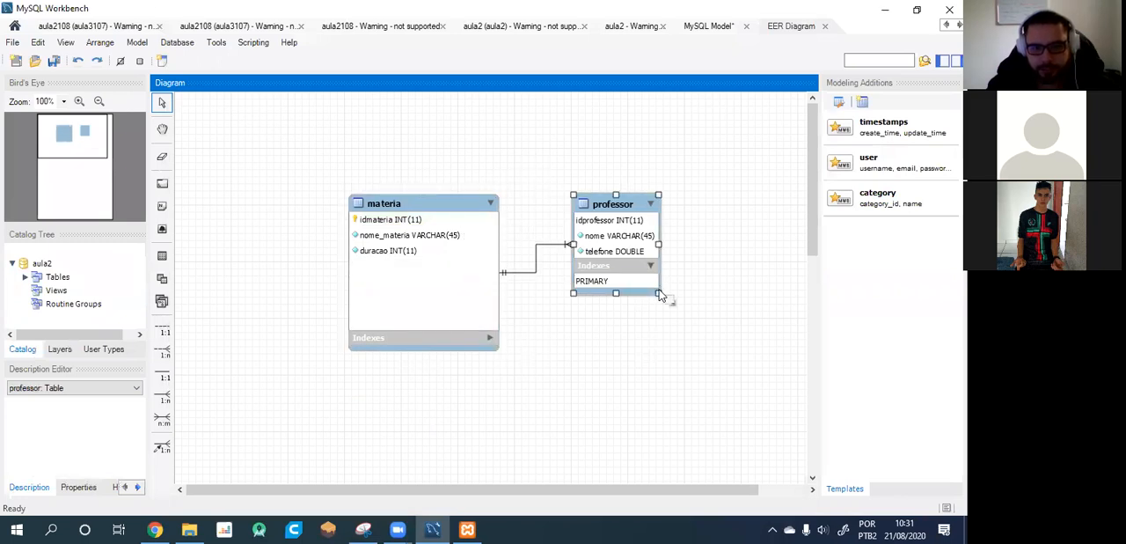
{"action": "left_click_drag", "start_coordinate": [660, 295], "coordinate": [706, 405]}
{"action": "left_click", "coordinate": [607, 158]}
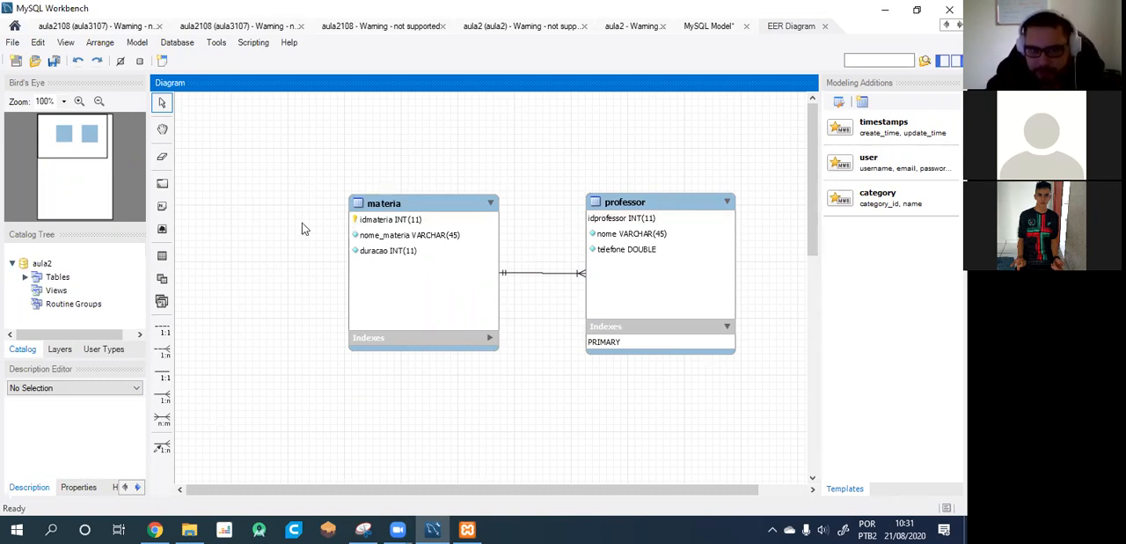
{"action": "left_click_drag", "start_coordinate": [443, 201], "coordinate": [276, 102]}
{"action": "left_click_drag", "start_coordinate": [679, 202], "coordinate": [545, 112]}
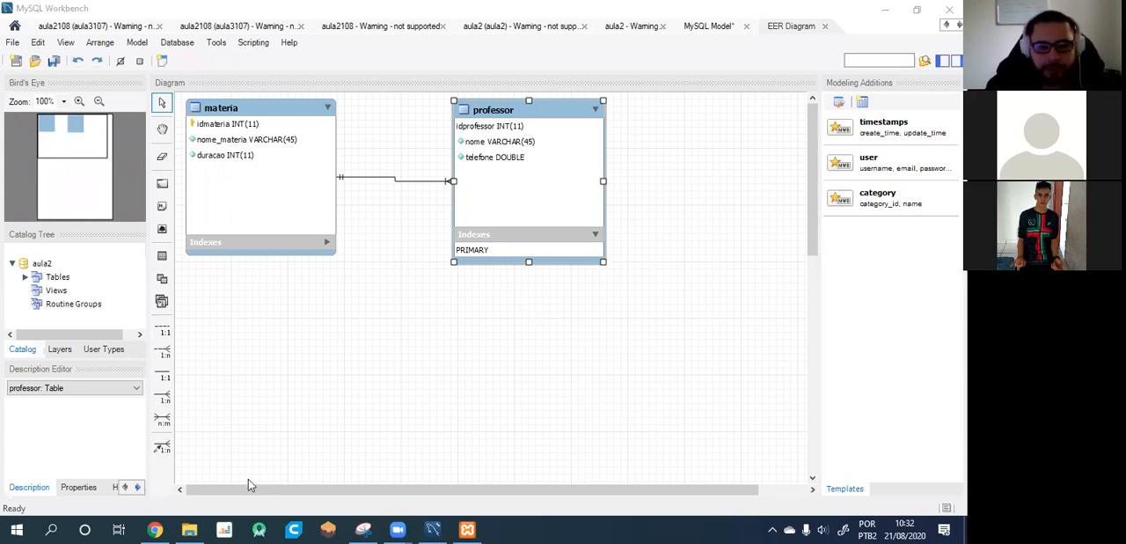
Switch to a new Chrome window, search for "google classroom" and open the Google Classroom site.
{"action": "mouse_move", "coordinate": [158, 528]}
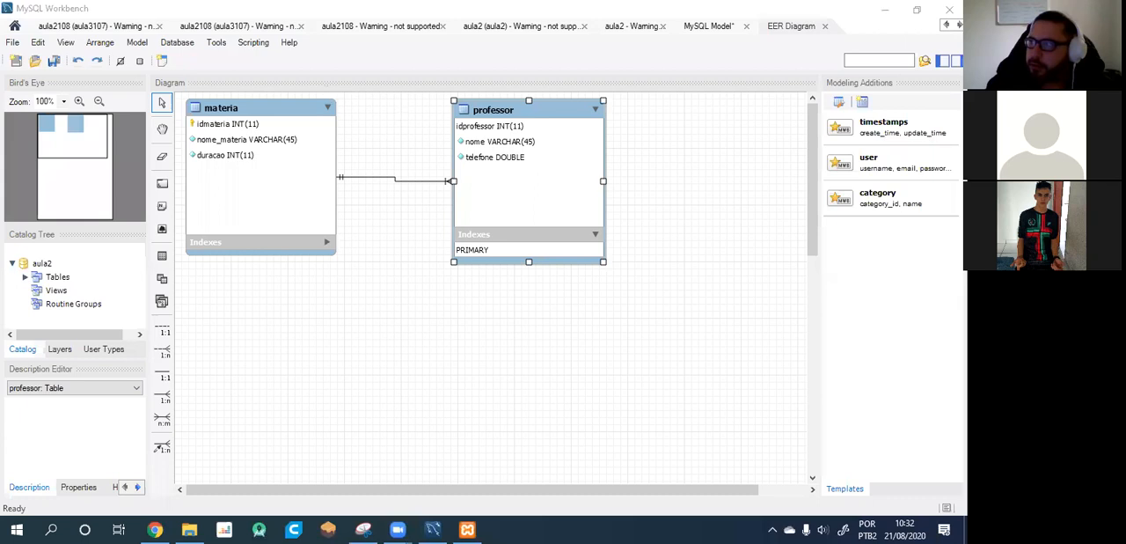
{"action": "right_click", "coordinate": [151, 521]}
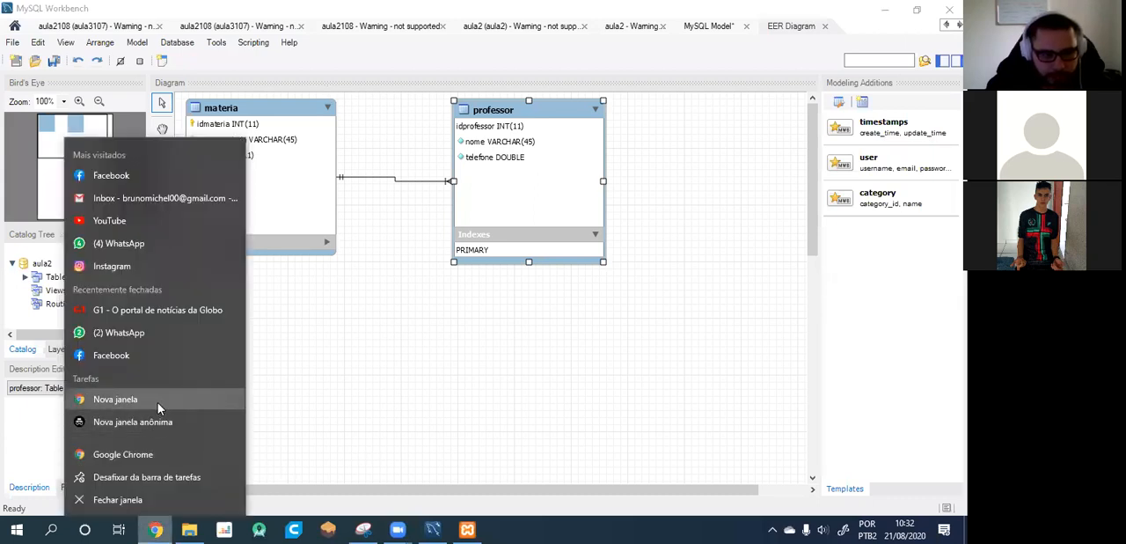
{"action": "left_click", "coordinate": [366, 438]}
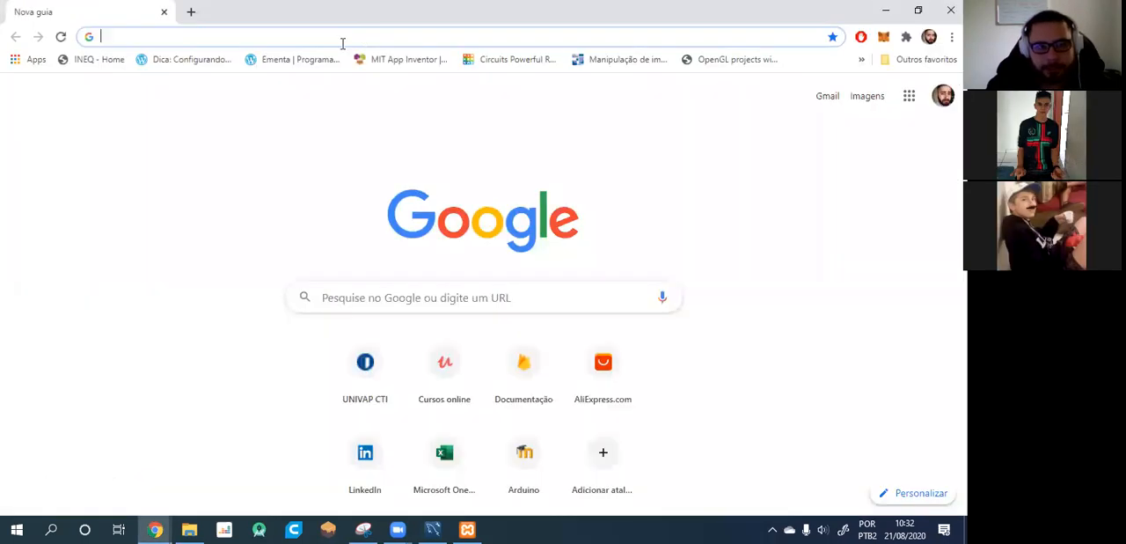
{"action": "left_click", "coordinate": [343, 43]}
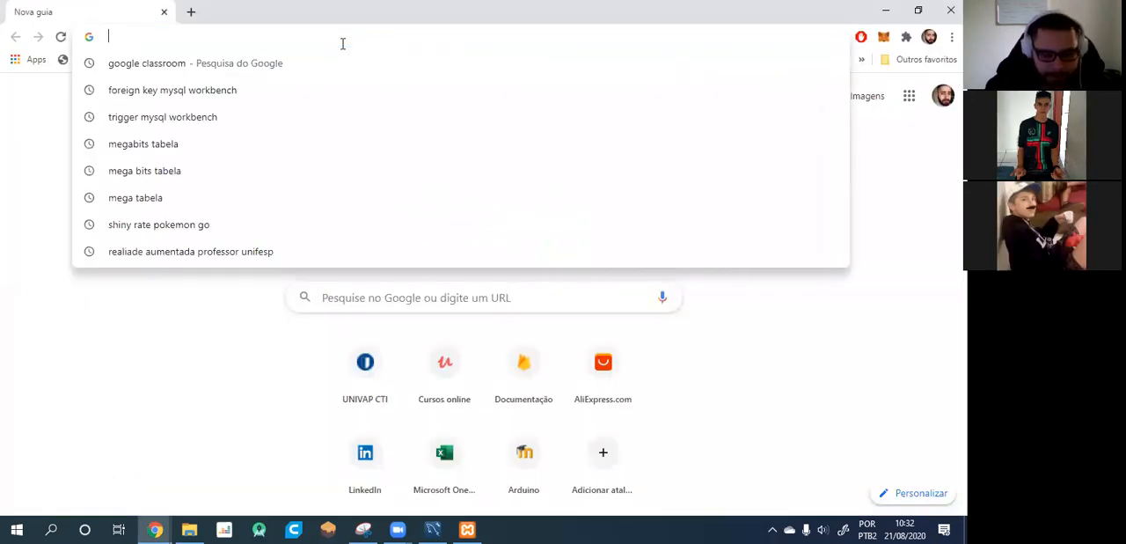
{"action": "type", "text": "google"}
{"action": "key", "text": "Return"}
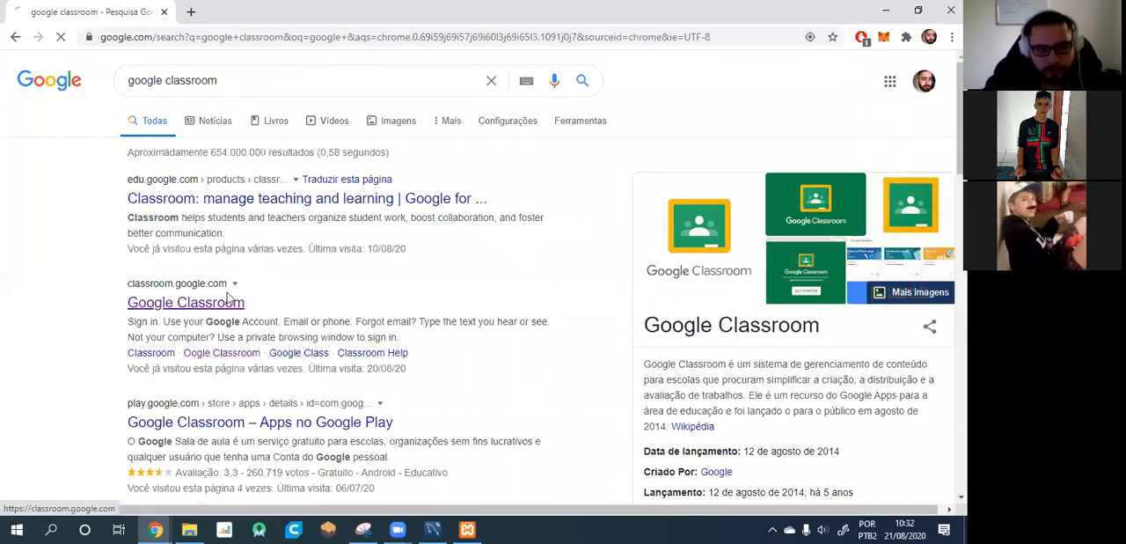
{"action": "left_click", "coordinate": [222, 302]}
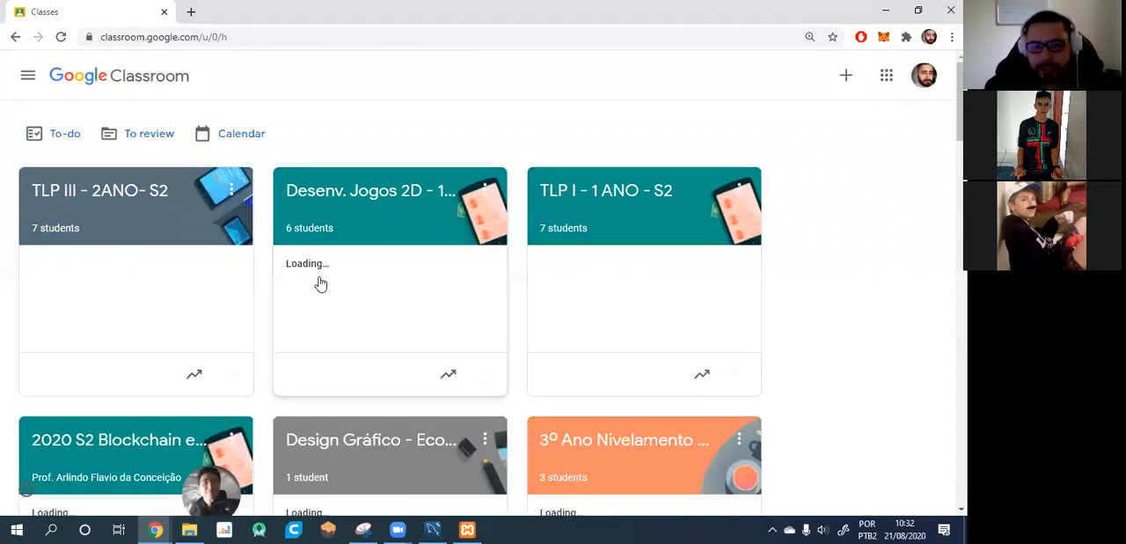
Find the BD-2F class among the Classroom classes and open its classwork list.
{"action": "scroll", "coordinate": [563, 251], "scroll_direction": "down", "scroll_amount": 3}
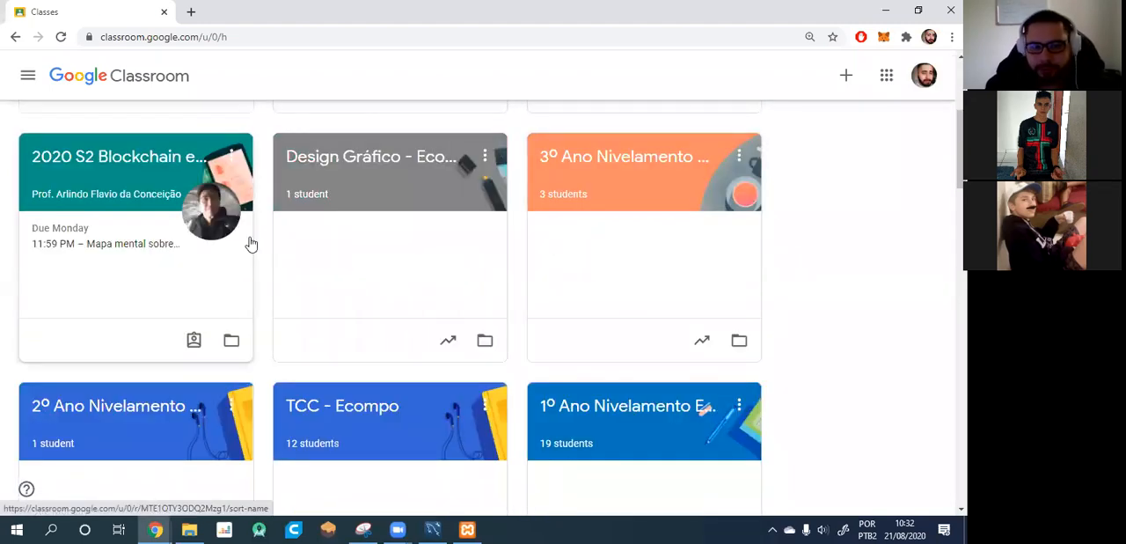
{"action": "scroll", "coordinate": [442, 276], "scroll_direction": "down", "scroll_amount": 12}
{"action": "scroll", "coordinate": [445, 278], "scroll_direction": "up", "scroll_amount": 8}
{"action": "scroll", "coordinate": [445, 278], "scroll_direction": "up", "scroll_amount": 7}
{"action": "scroll", "coordinate": [446, 278], "scroll_direction": "down", "scroll_amount": 15}
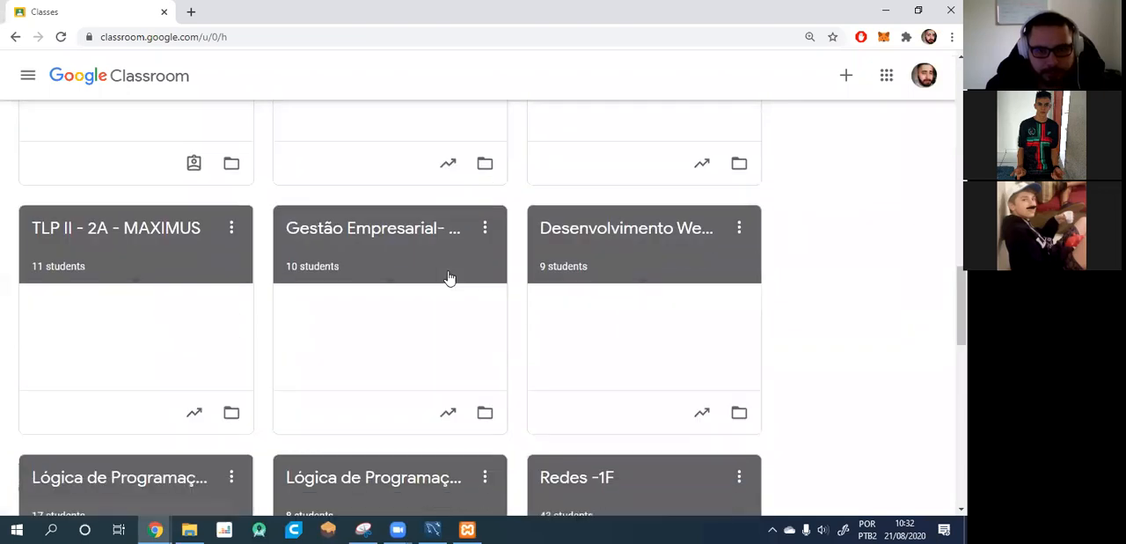
{"action": "scroll", "coordinate": [449, 278], "scroll_direction": "down", "scroll_amount": 1}
{"action": "scroll", "coordinate": [449, 278], "scroll_direction": "up", "scroll_amount": 2}
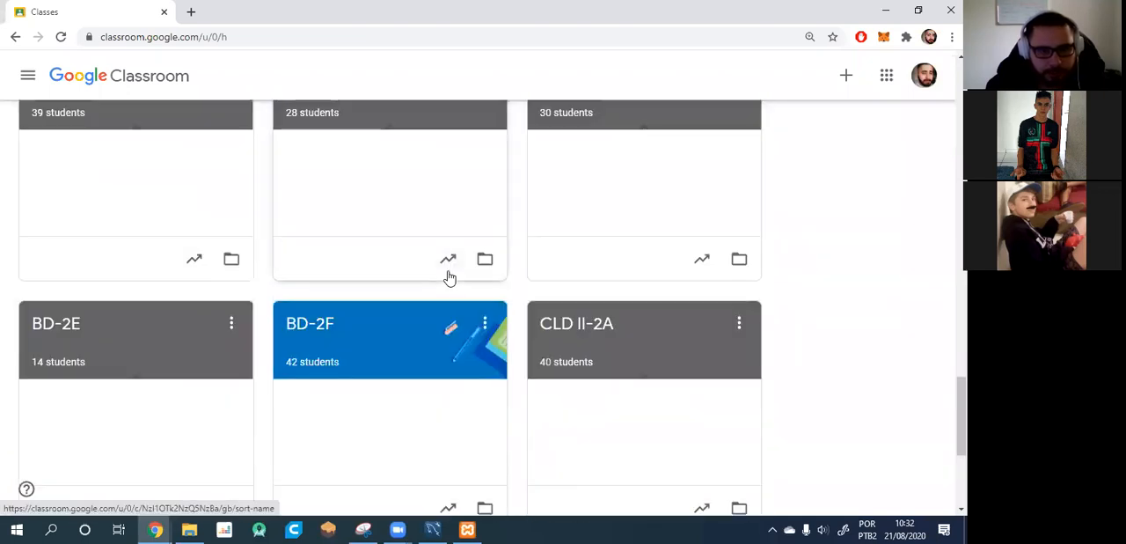
{"action": "left_click", "coordinate": [352, 338]}
{"action": "left_click", "coordinate": [440, 76]}
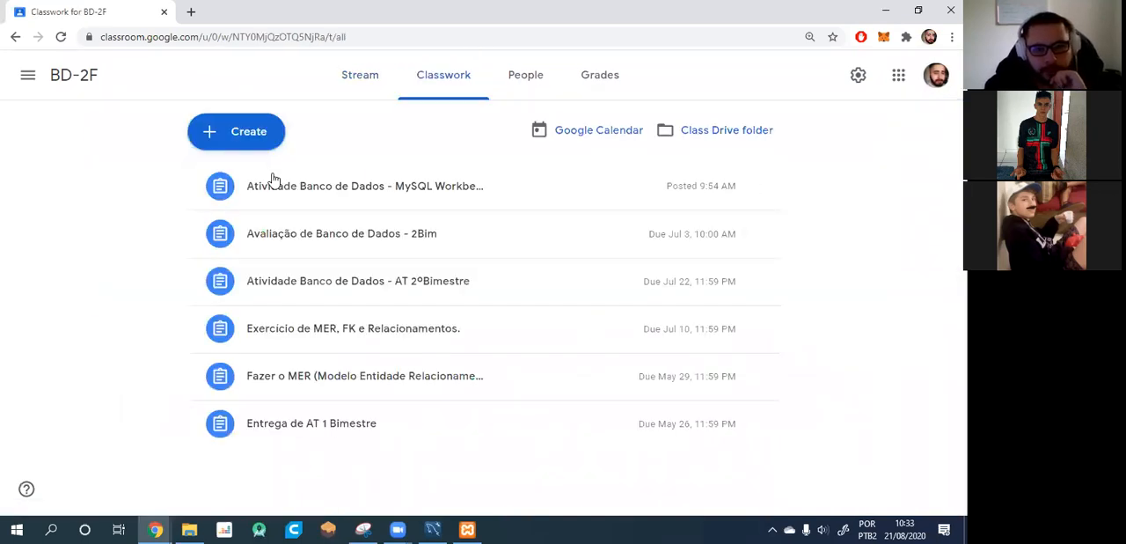
Open the assignment Atividade Banco de Dados - MySQL Workbench and show its instructions.
{"action": "left_click", "coordinate": [298, 200]}
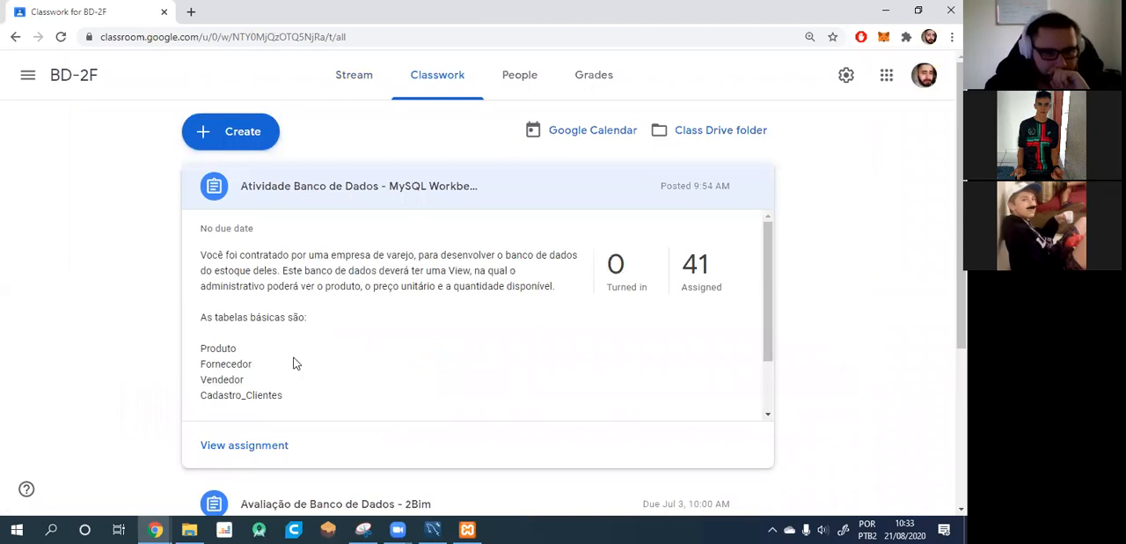
{"action": "left_click", "coordinate": [395, 193]}
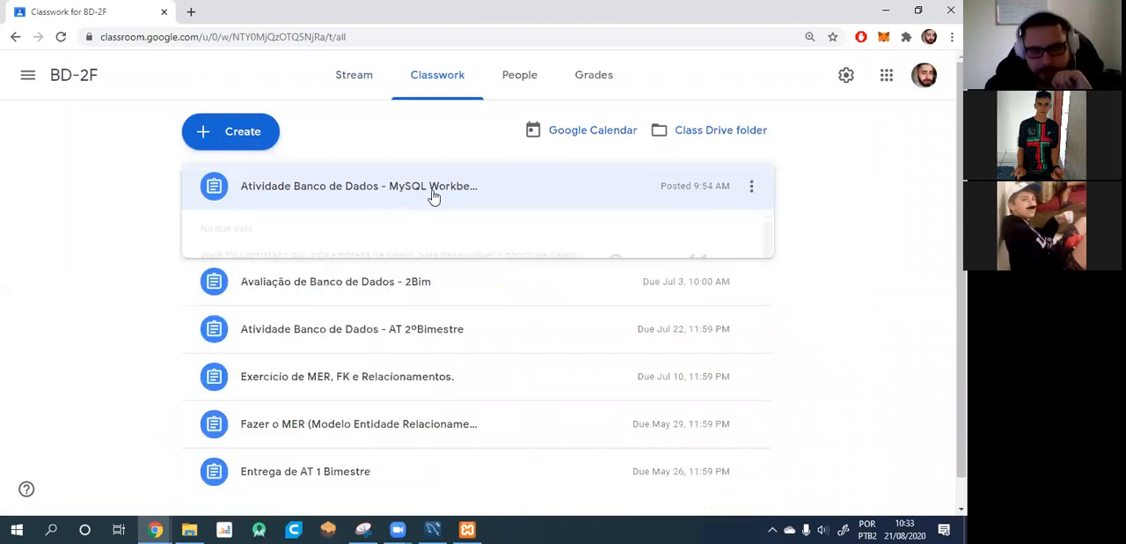
{"action": "left_click", "coordinate": [382, 185]}
{"action": "left_click", "coordinate": [259, 445]}
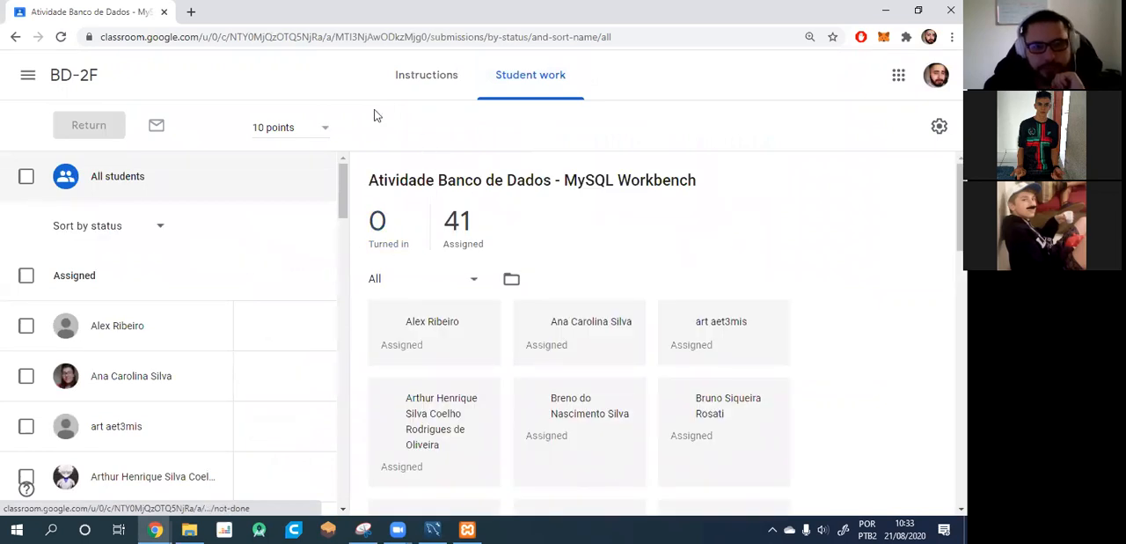
{"action": "left_click", "coordinate": [416, 81]}
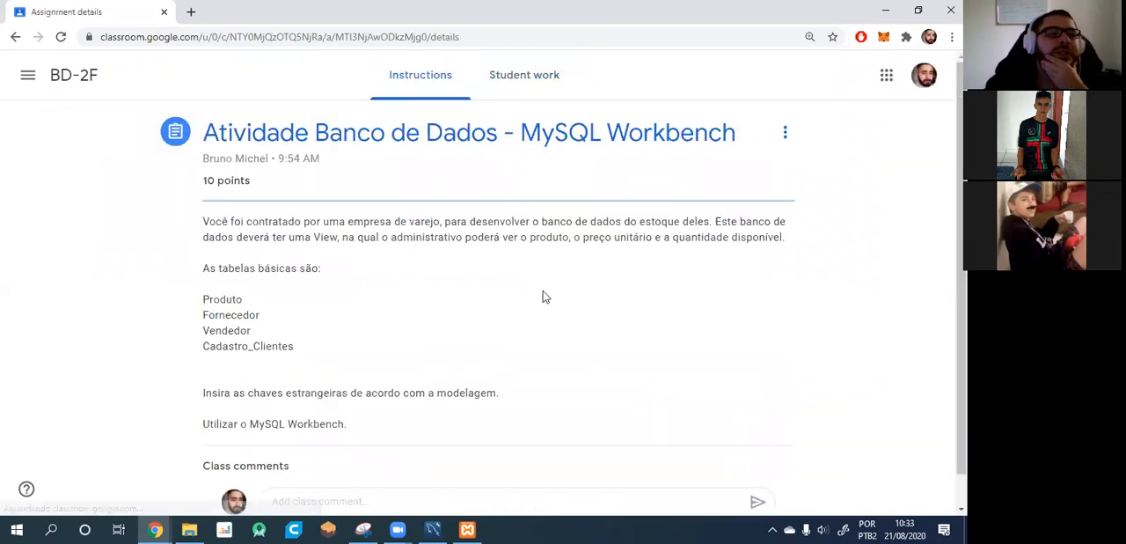
Read through the assignment's instructions on the retail stock database, its required View, basic tables and foreign keys.
{"action": "scroll", "coordinate": [432, 301], "scroll_direction": "down", "scroll_amount": 1}
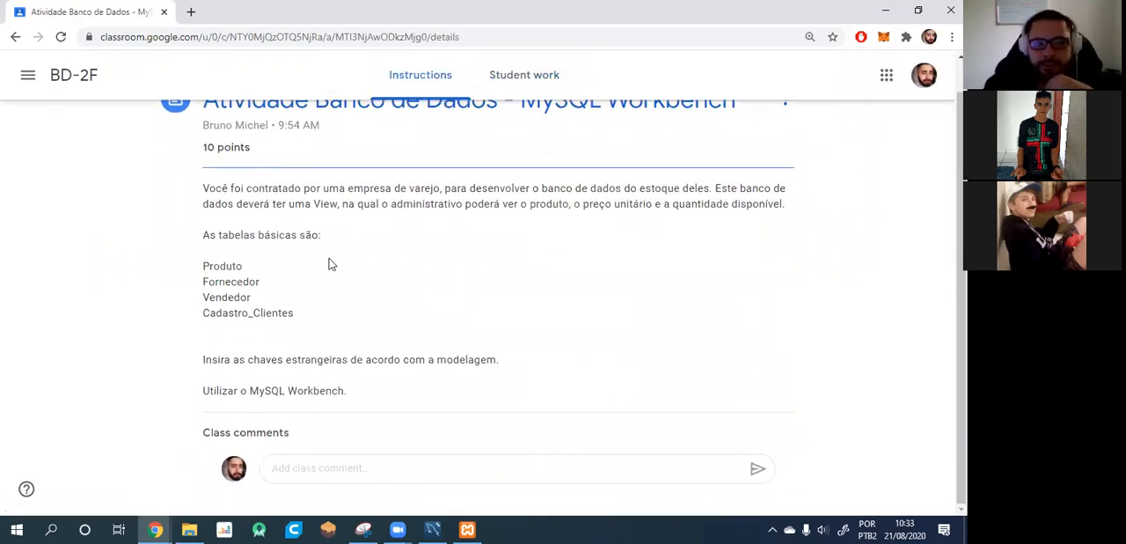
{"action": "left_click_drag", "start_coordinate": [215, 189], "coordinate": [440, 189]}
{"action": "left_click", "coordinate": [418, 239]}
{"action": "left_click_drag", "start_coordinate": [258, 190], "coordinate": [432, 187]}
{"action": "left_click", "coordinate": [222, 189]}
{"action": "left_click", "coordinate": [476, 193]}
{"action": "left_click_drag", "start_coordinate": [627, 202], "coordinate": [705, 191]}
{"action": "left_click_drag", "start_coordinate": [732, 191], "coordinate": [570, 200]}
{"action": "left_click", "coordinate": [646, 189]}
{"action": "left_click", "coordinate": [728, 206]}
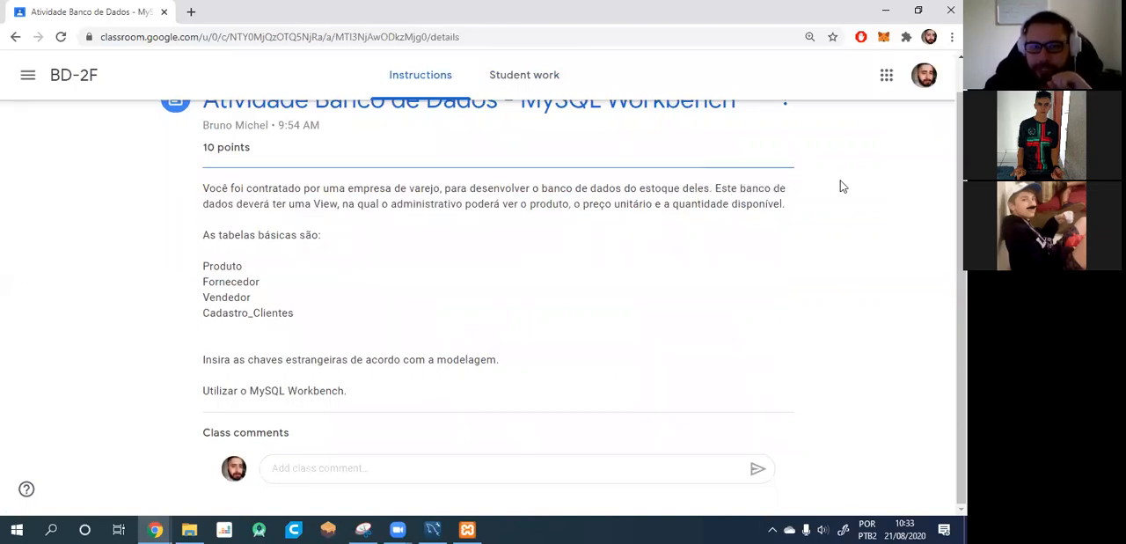
{"action": "left_click_drag", "start_coordinate": [221, 200], "coordinate": [232, 200]}
{"action": "left_click_drag", "start_coordinate": [773, 207], "coordinate": [765, 207]}
{"action": "left_click", "coordinate": [253, 201]}
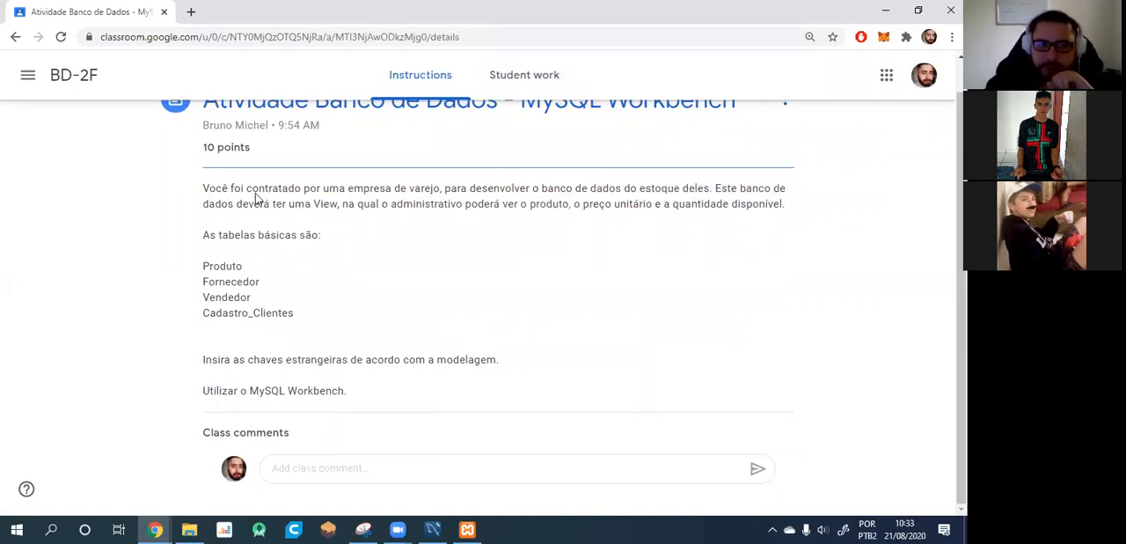
Open the assignment Atividade Banco de Dados - MySQL Workbench for editing.
{"action": "scroll", "coordinate": [810, 171], "scroll_direction": "up", "scroll_amount": 1}
{"action": "left_click", "coordinate": [786, 133]}
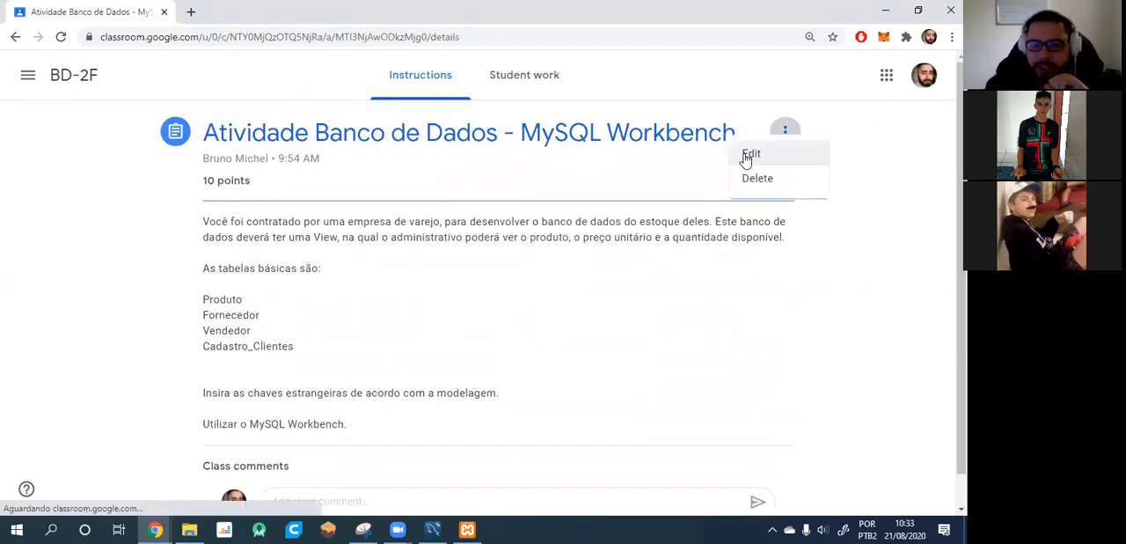
{"action": "left_click", "coordinate": [724, 167]}
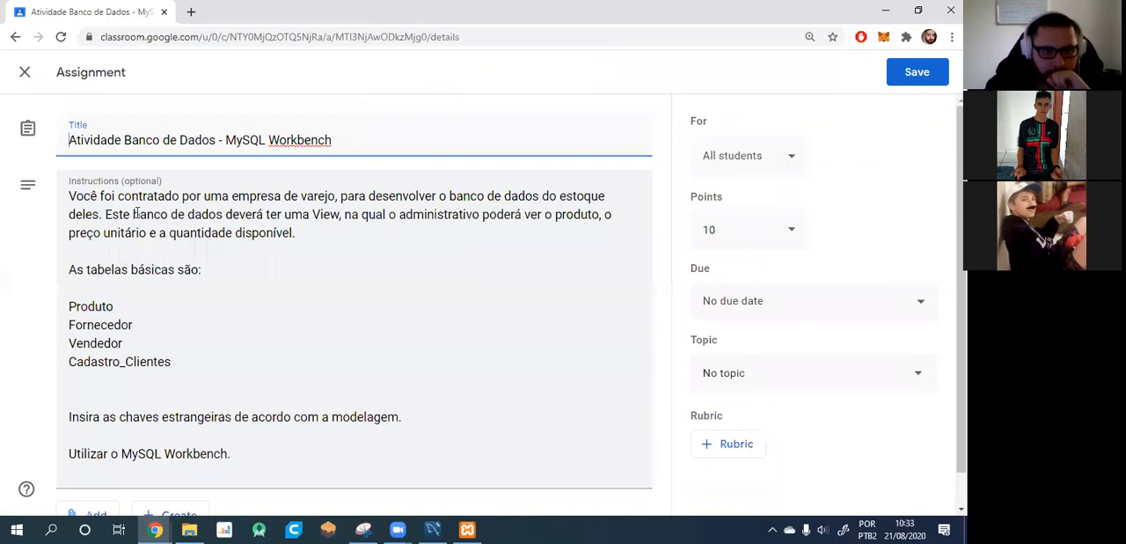
Replace "banco de dados" with "sistema" in the instructions' sentence about the View, correcting its spelling.
{"action": "left_click_drag", "start_coordinate": [133, 214], "coordinate": [225, 214]}
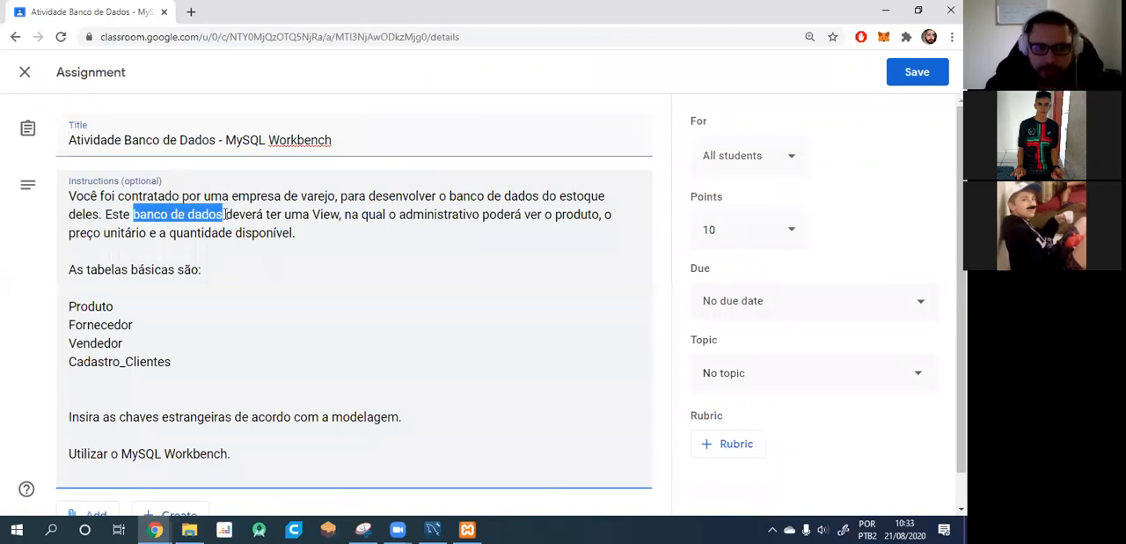
{"action": "type", "text": "sisitema"}
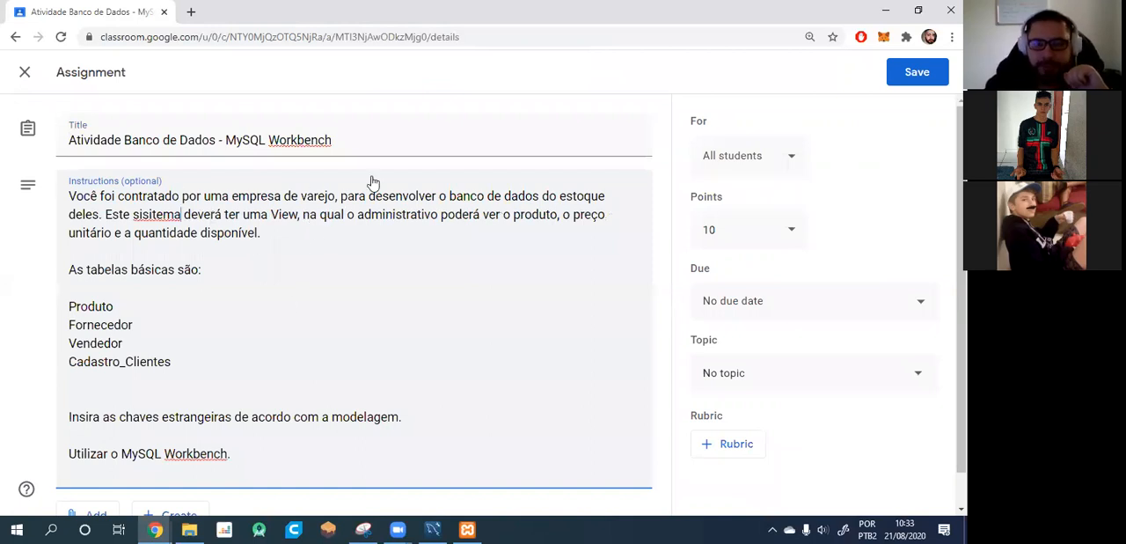
{"action": "left_click_drag", "start_coordinate": [363, 216], "coordinate": [431, 219]}
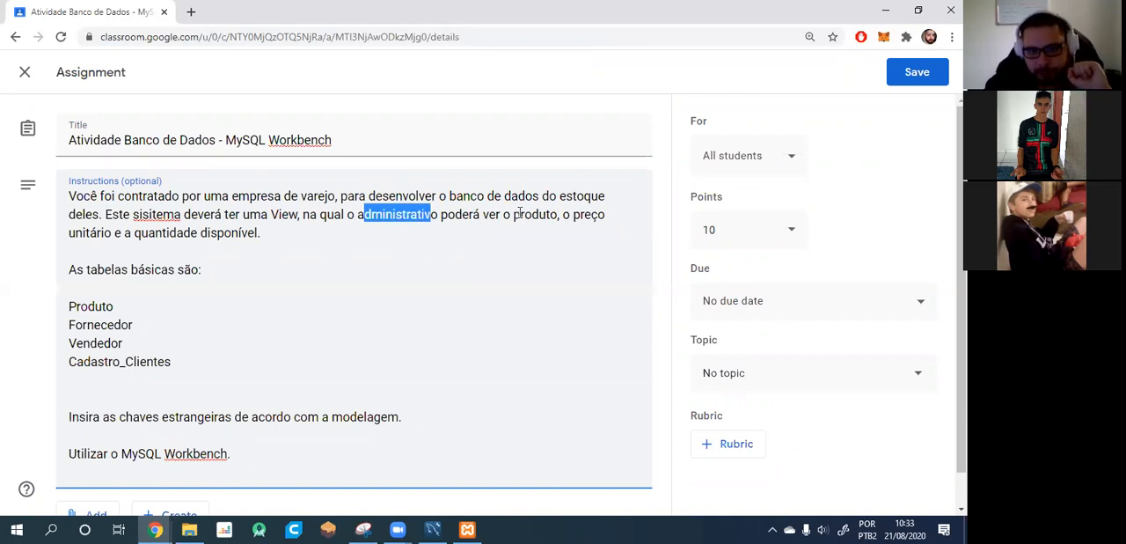
{"action": "left_click", "coordinate": [520, 214]}
{"action": "double_click", "coordinate": [568, 215]}
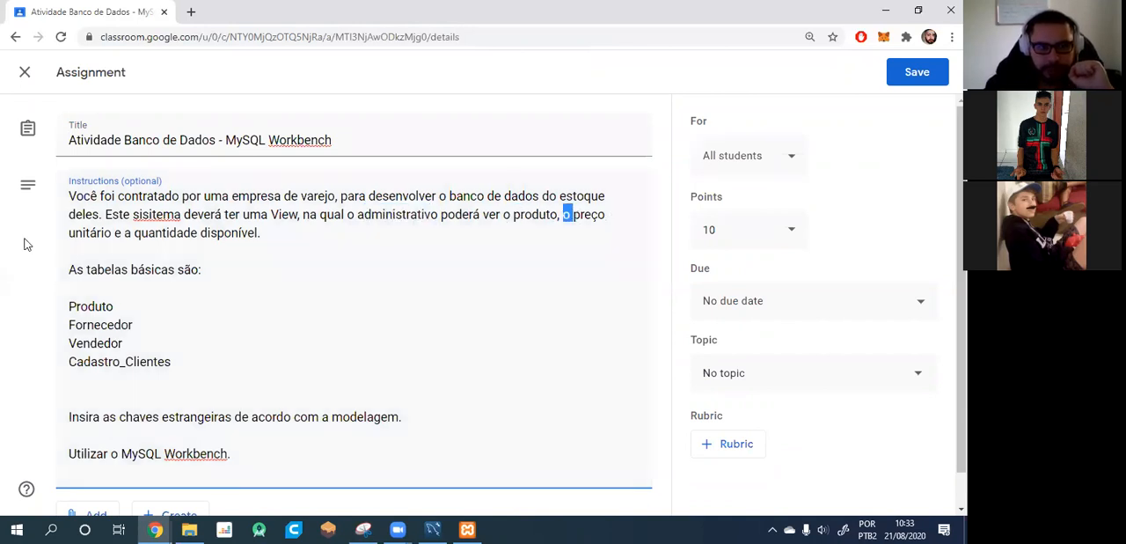
{"action": "left_click", "coordinate": [96, 233]}
{"action": "right_click", "coordinate": [152, 216]}
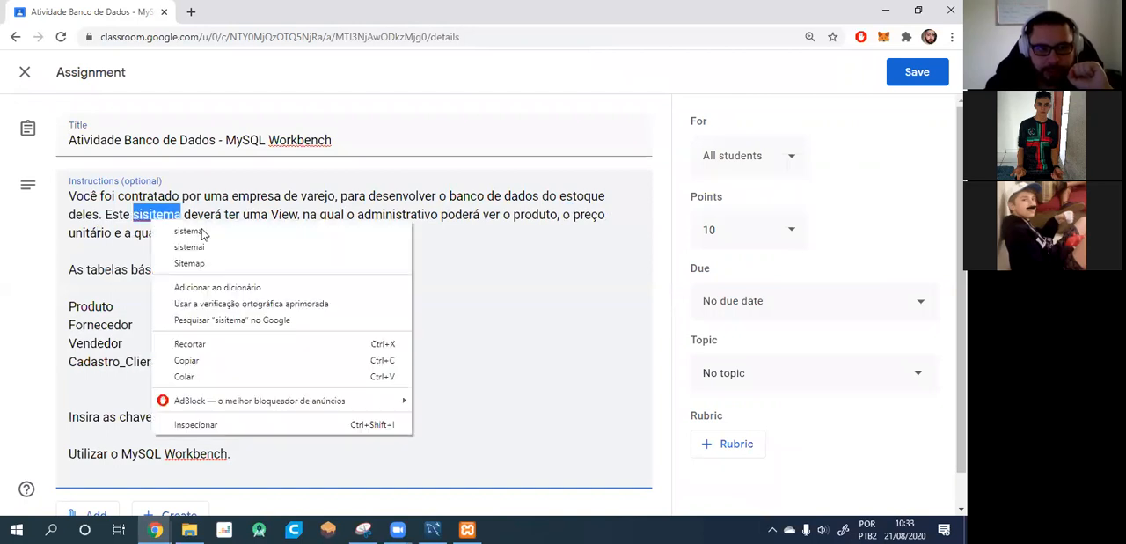
{"action": "left_click", "coordinate": [201, 230]}
{"action": "left_click", "coordinate": [277, 239]}
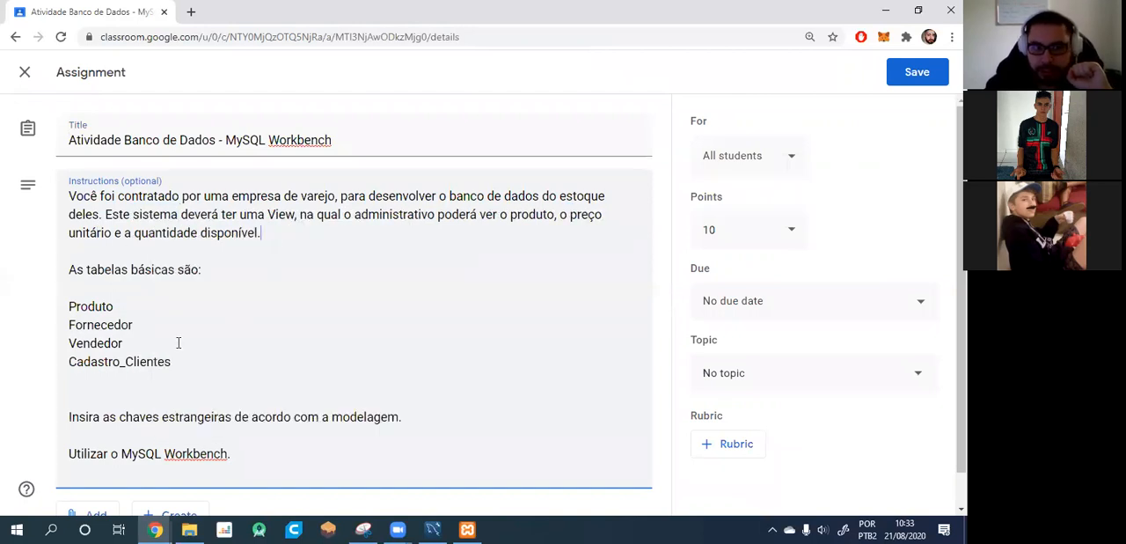
Add the attribute list {id_produto, nome, qtde} after Produto in the basic tables list.
{"action": "scroll", "coordinate": [79, 255], "scroll_direction": "down", "scroll_amount": 1}
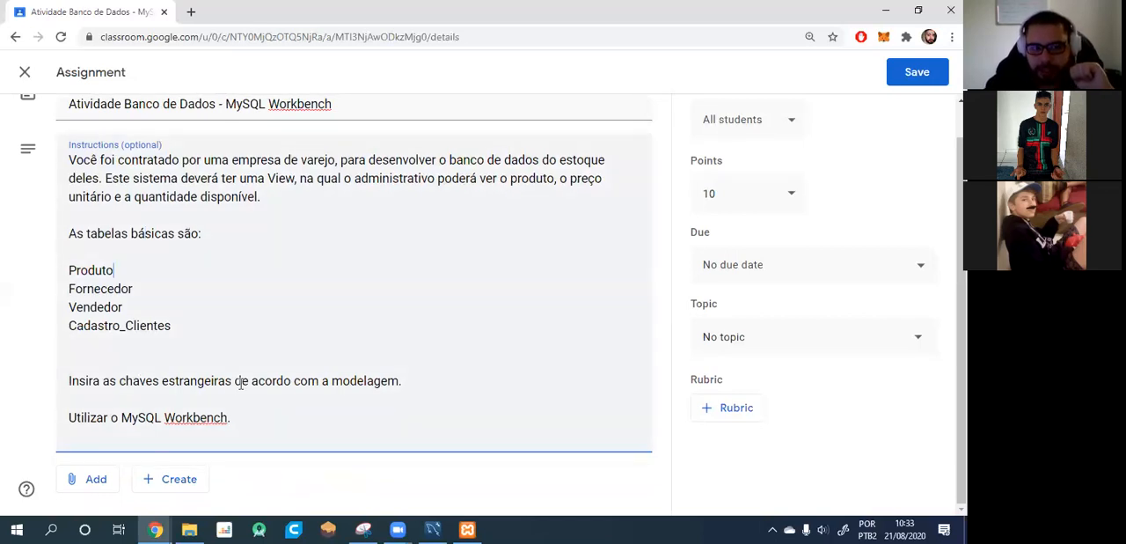
{"action": "scroll", "coordinate": [255, 383], "scroll_direction": "up", "scroll_amount": 1}
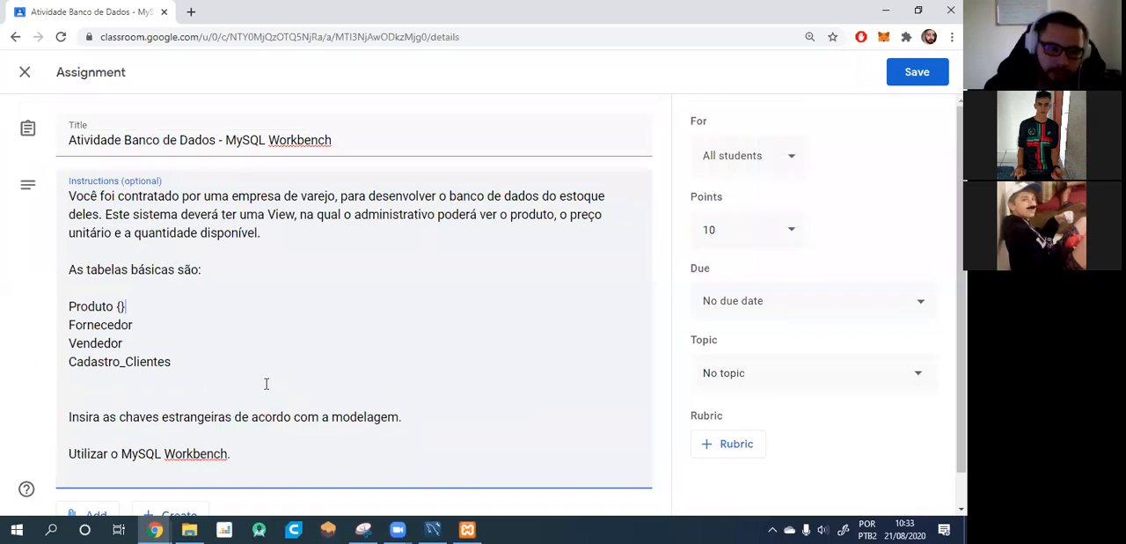
{"action": "type", "text": "id_produt"}
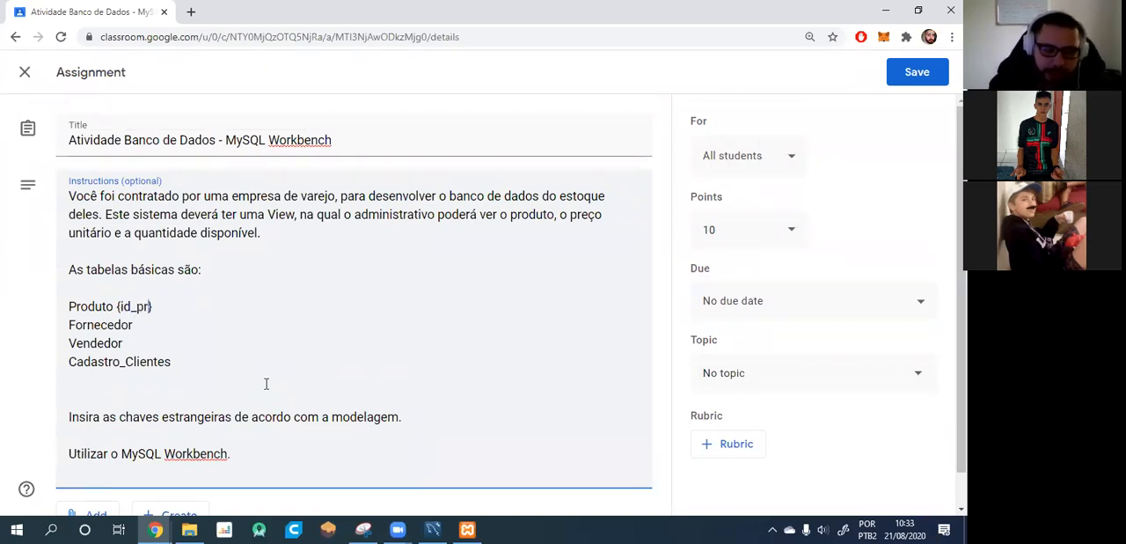
{"action": "type", "text": "o"}
{"action": "type", "text": ", nome"}
{"action": "type", "text": ", qu"}
{"action": "type", "text": "tde"}
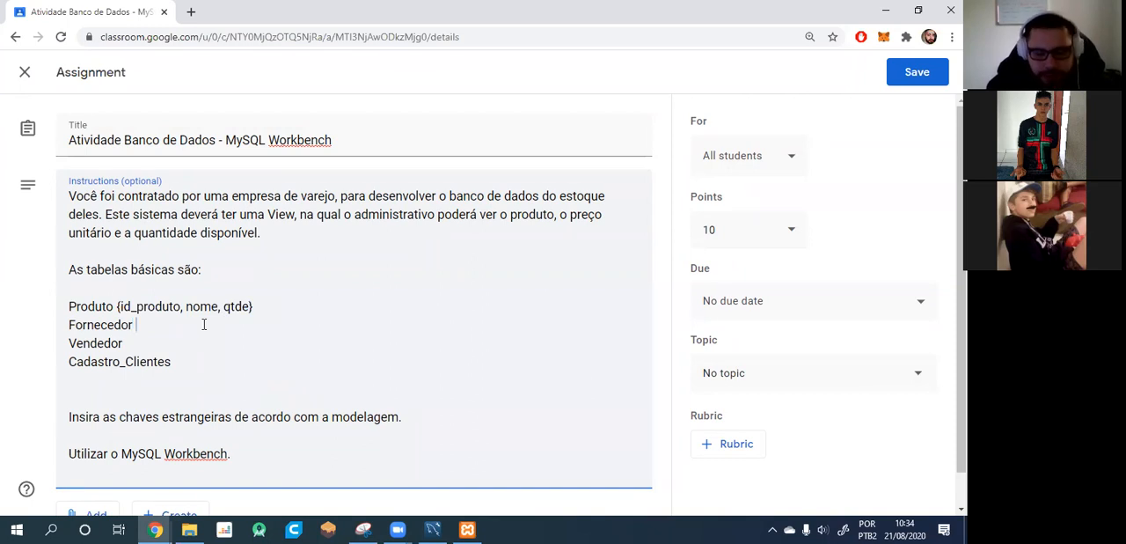
{"action": "type", "text": "id"}
Add the attributes {id_fornecedor, nome_forn, contato} to Fornecedor and append id_fornecedor to Produto's attribute list.
{"action": "key", "text": "BackSpace"}
{"action": "key", "text": "BackSpace"}
{"action": "type", "text": "id_forne"}
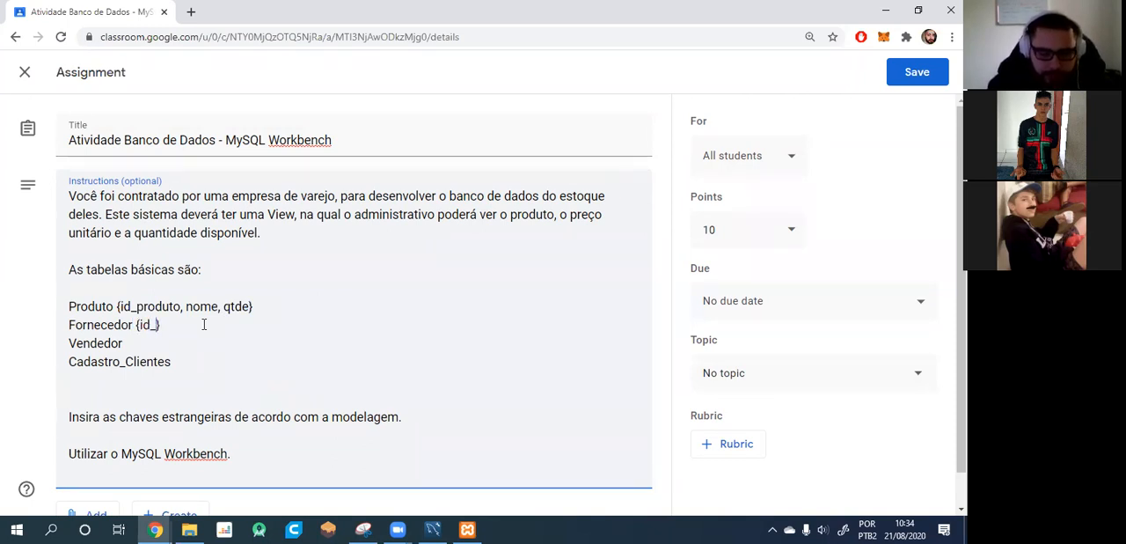
{"action": "type", "text": "cedor, nome"}
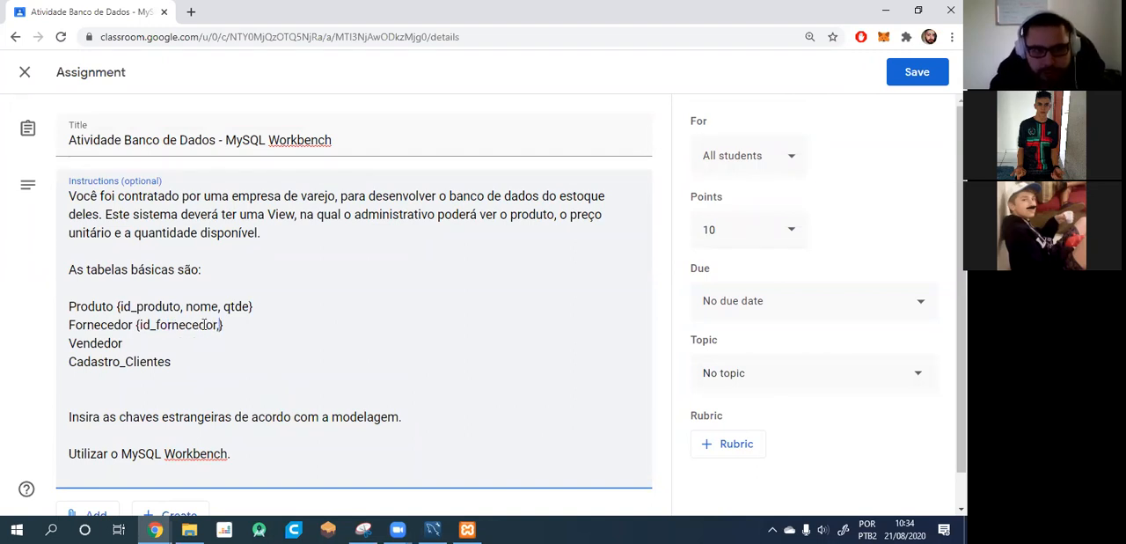
{"action": "type", "text": "_forn, "}
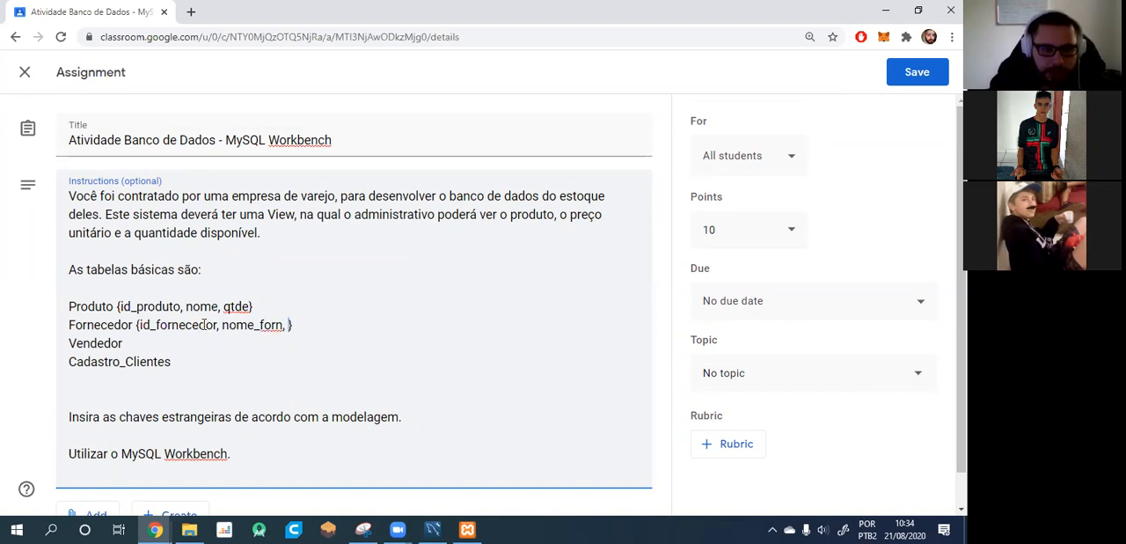
{"action": "type", "text": "telefone"}
{"action": "key", "text": "BackSpace"}
{"action": "key", "text": "BackSpace"}
{"action": "key", "text": "BackSpace"}
{"action": "key", "text": "BackSpace"}
{"action": "key", "text": "BackSpace"}
{"action": "key", "text": "BackSpace"}
{"action": "key", "text": "BackSpace"}
{"action": "type", "text": "contato"}
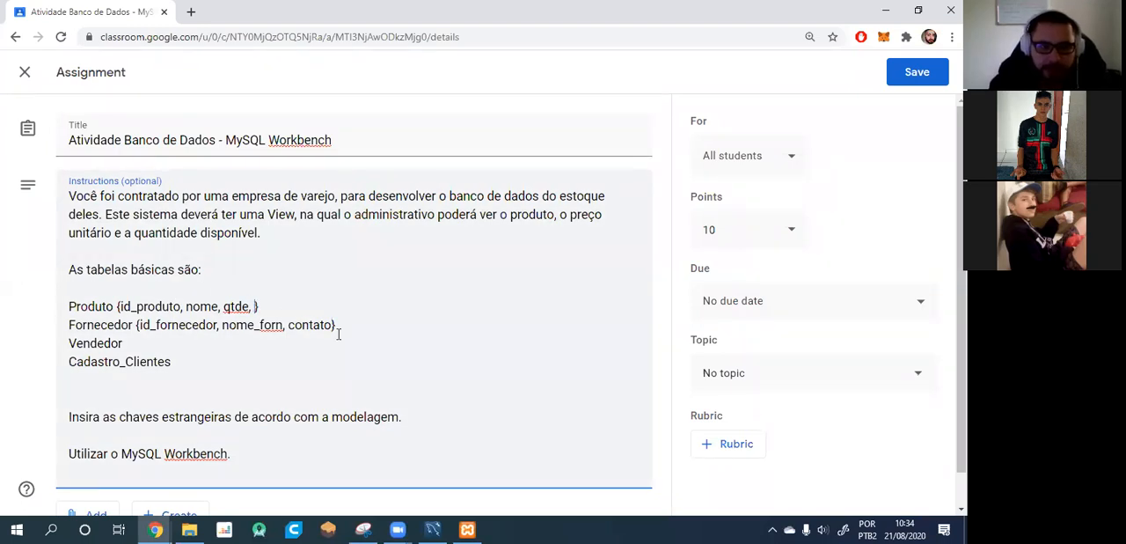
{"action": "type", "text": "d_forn"}
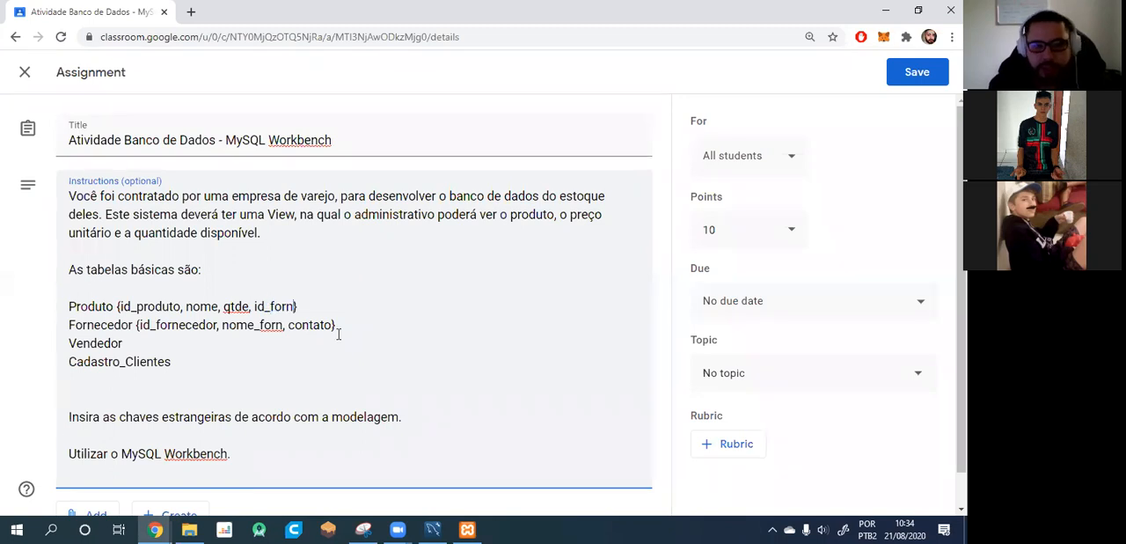
{"action": "type", "text": "ecedor"}
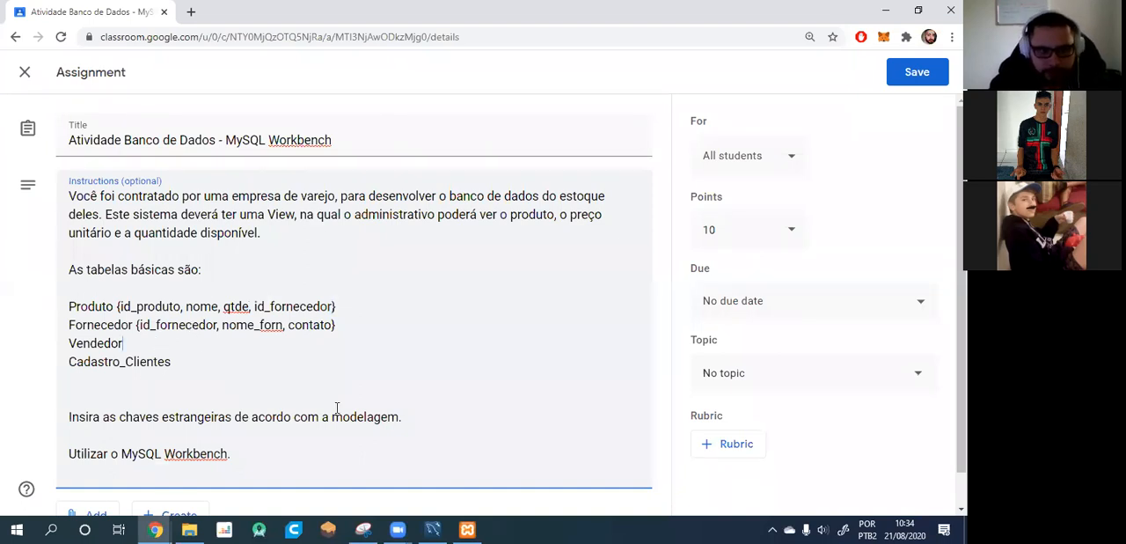
Add empty braces after Vendedor and insert a new table line Venda below it.
{"action": "type", "text": "{}"}
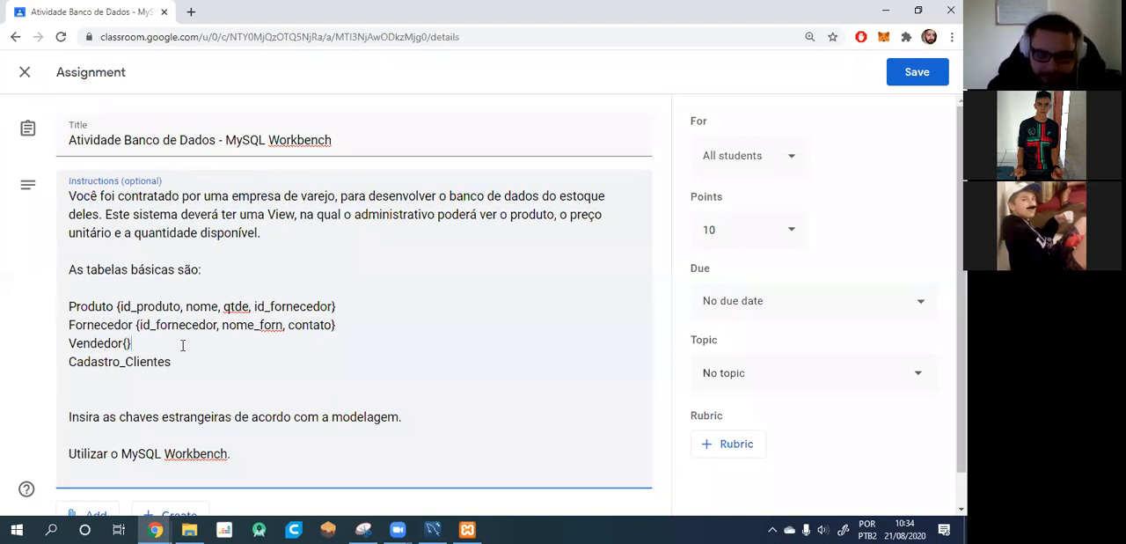
{"action": "key", "text": "Return"}
{"action": "type", "text": "venda"}
{"action": "key", "text": "BackSpace"}
{"action": "key", "text": "BackSpace"}
{"action": "key", "text": "BackSpace"}
{"action": "type", "text": "Venda"}
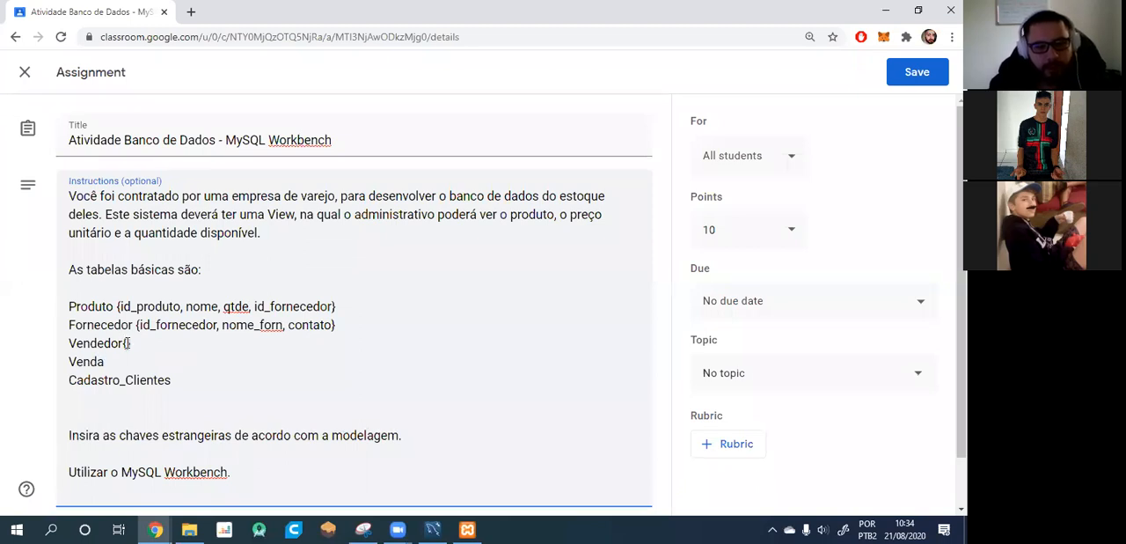
{"action": "type", "text": "id_vend"}
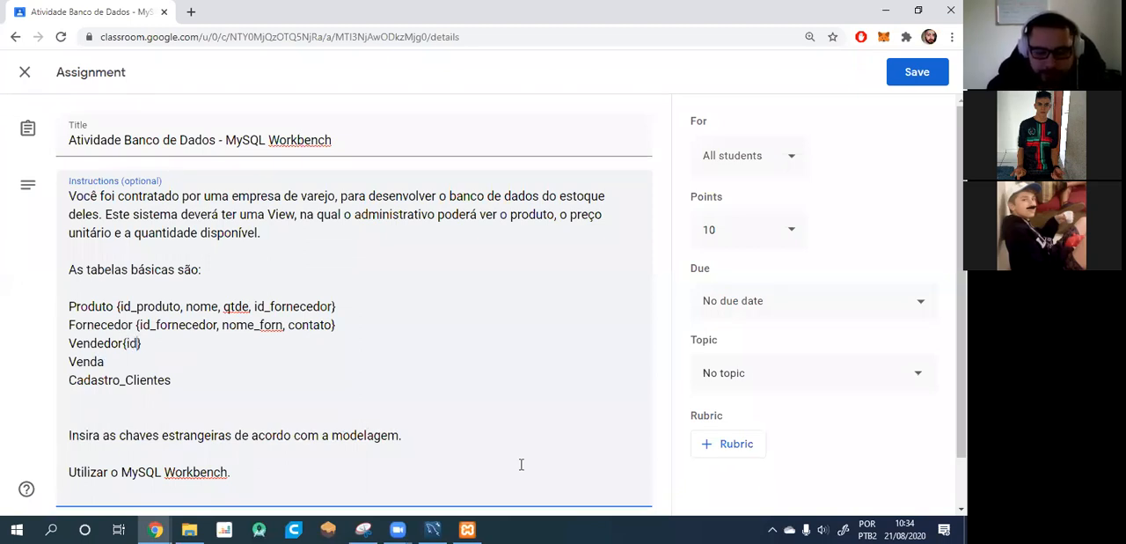
{"action": "type", "text": ", nome."}
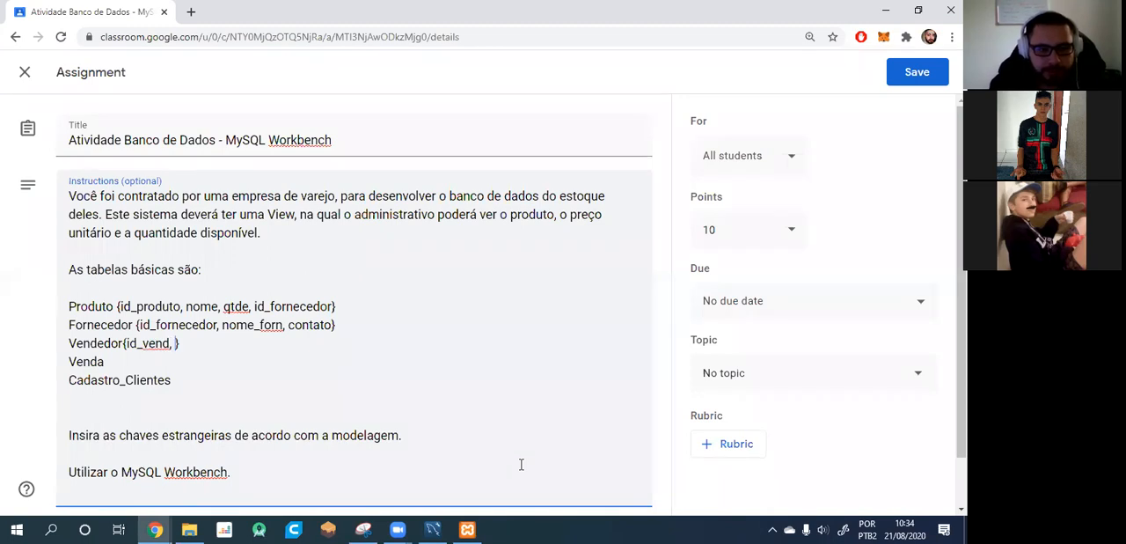
{"action": "type", "text": " contato"}
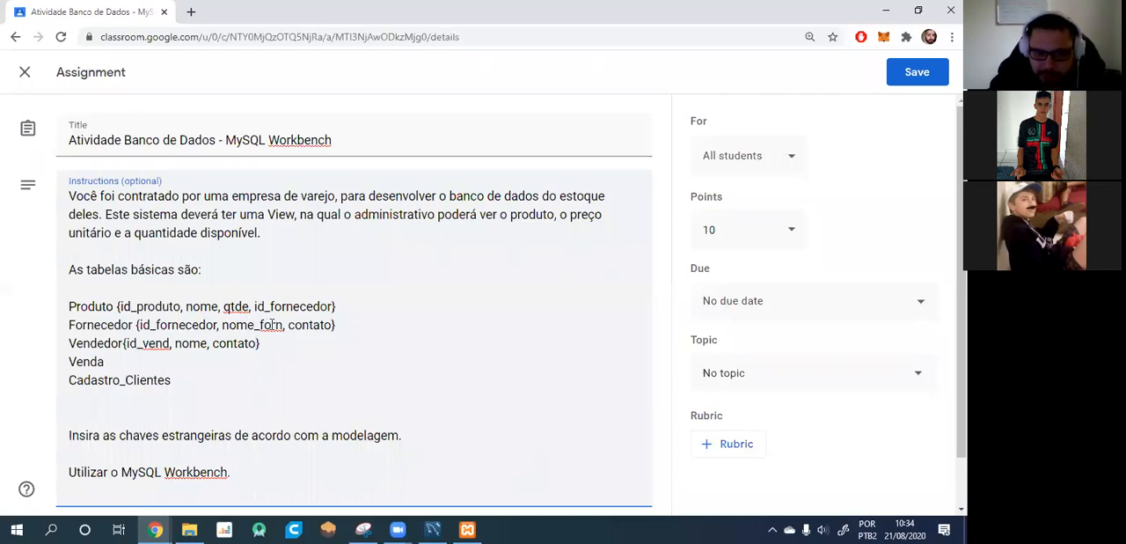
{"action": "type", "text": "ecedor"}
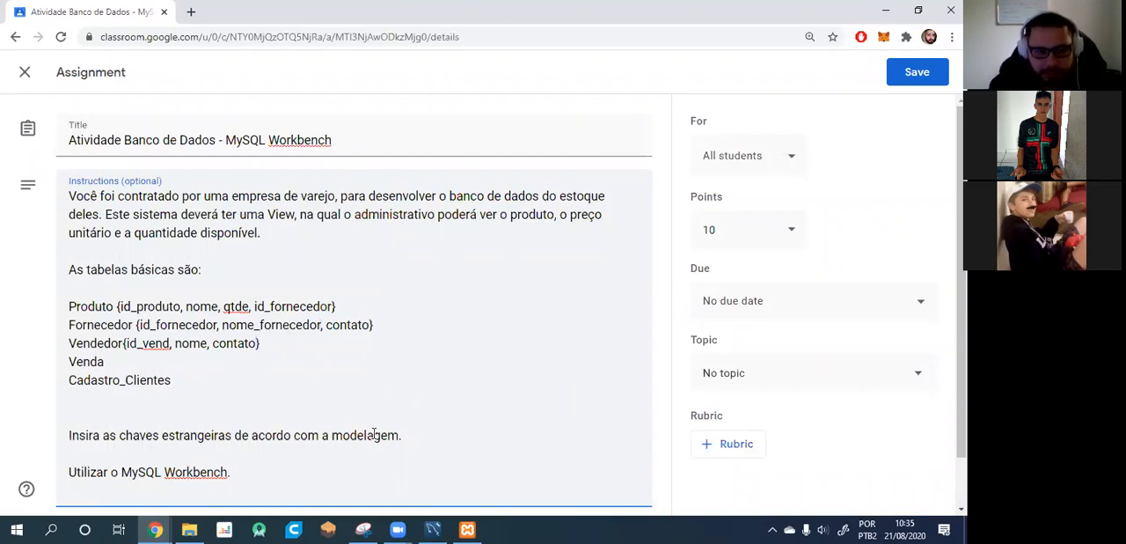
Fill Vendedor's braces with id_vend, nome, contato, id_venda, and rename Fornecedor's nome_forn attribute to nome_fornecedor.
{"action": "type", "text": "id_venda"}
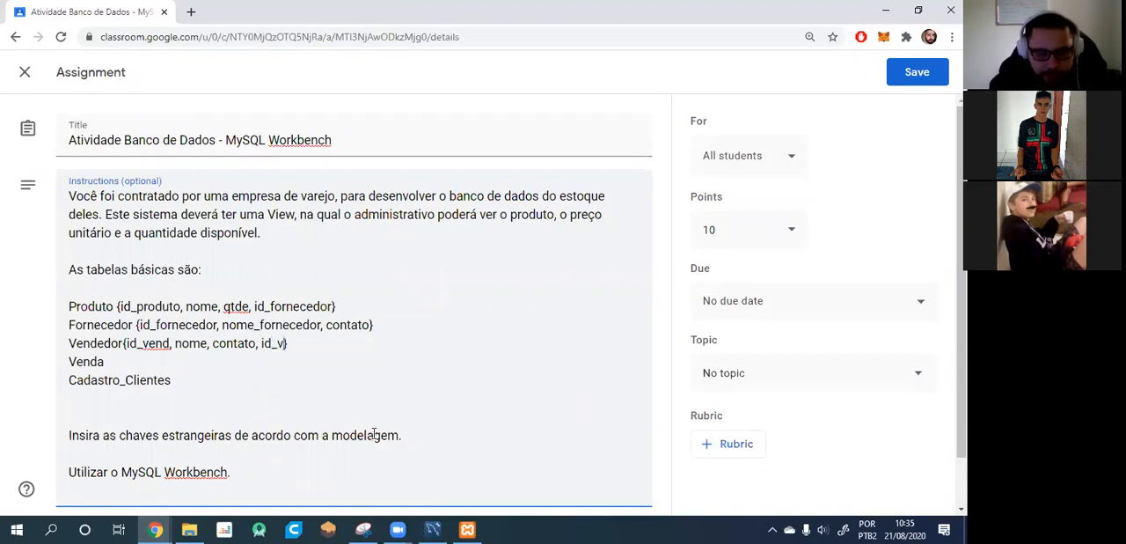
Add braces after Venda and enter id_venda as its first attribute.
{"action": "left_click", "coordinate": [140, 364]}
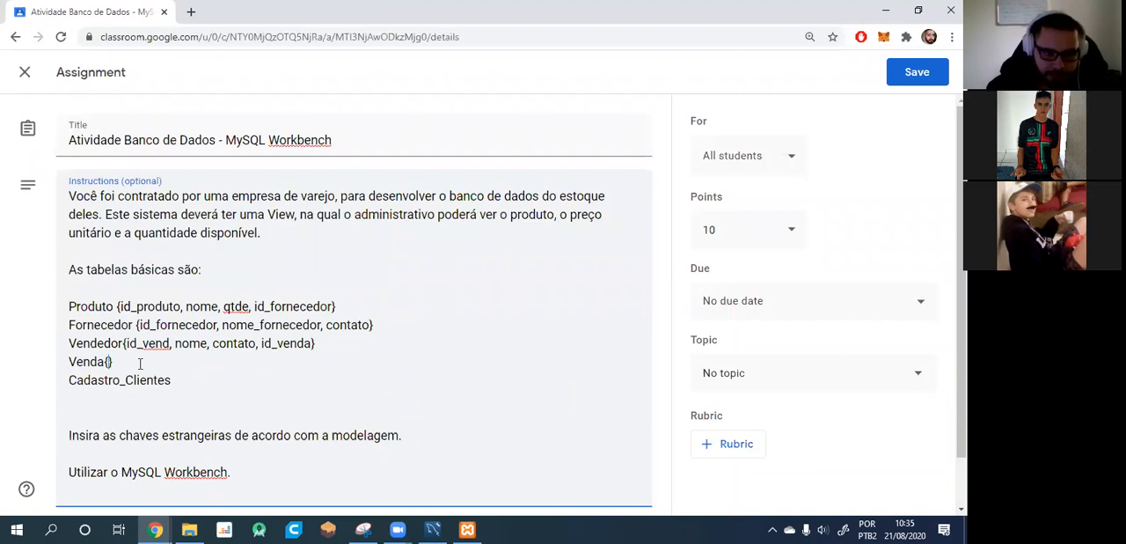
{"action": "key", "text": "Up"}
{"action": "type", "text": "id_"}
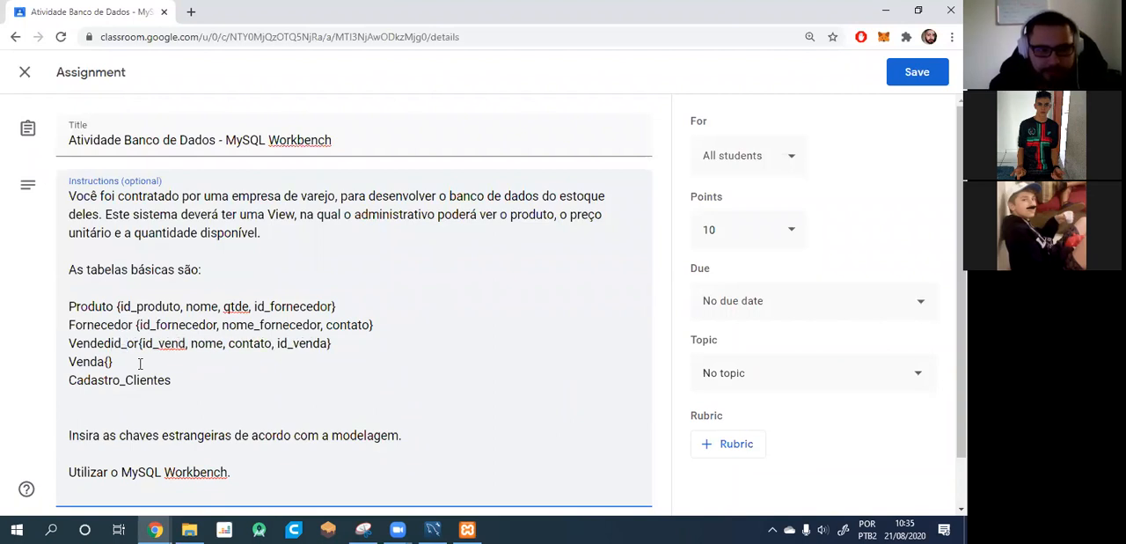
{"action": "key", "text": "BackSpace"}
{"action": "key", "text": "BackSpace"}
{"action": "key", "text": "BackSpace"}
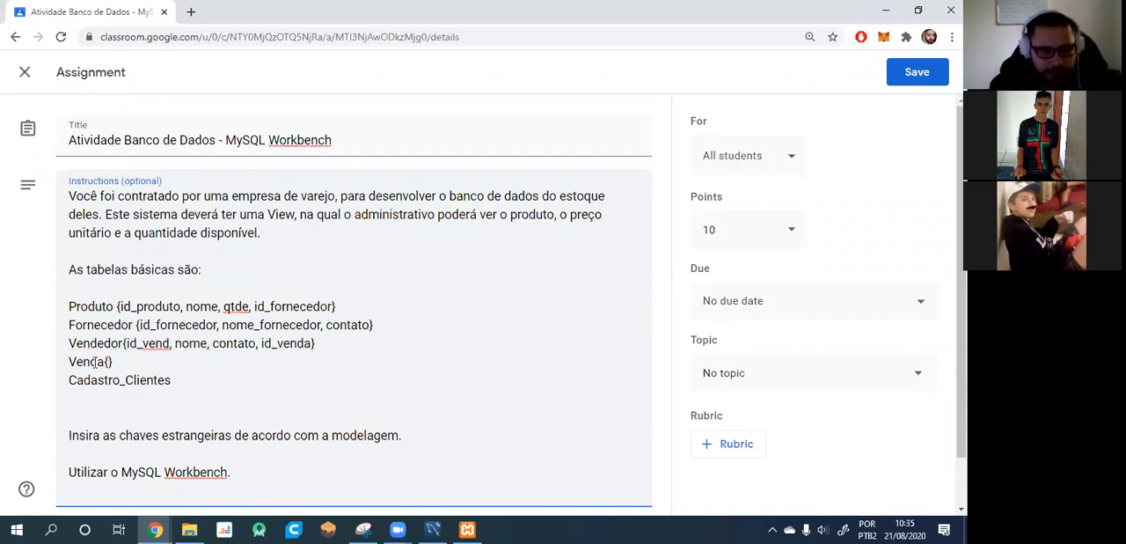
{"action": "double_click", "coordinate": [109, 362]}
{"action": "left_click", "coordinate": [109, 361]}
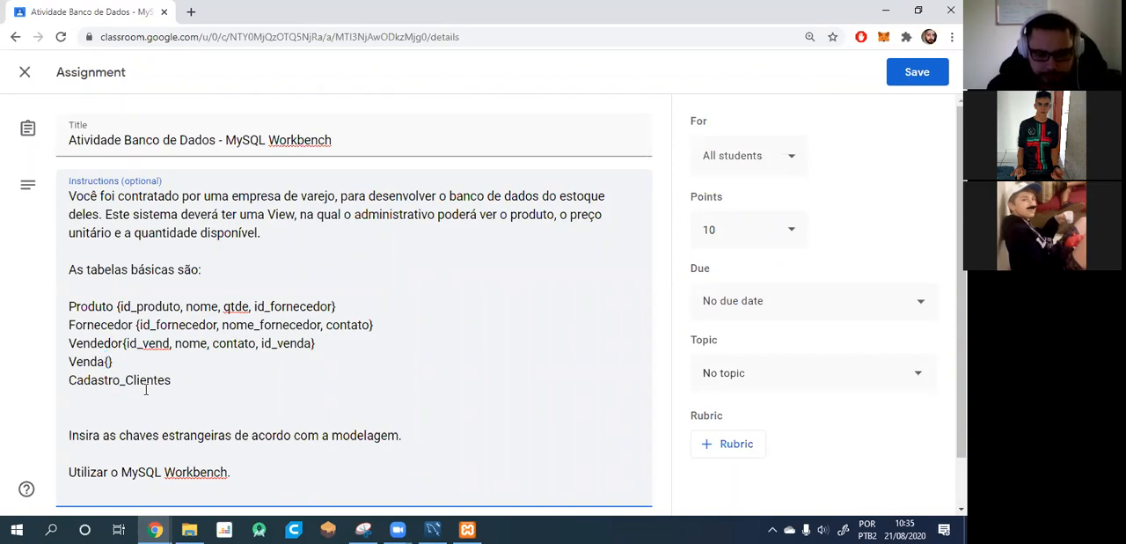
{"action": "type", "text": "id_venda, "}
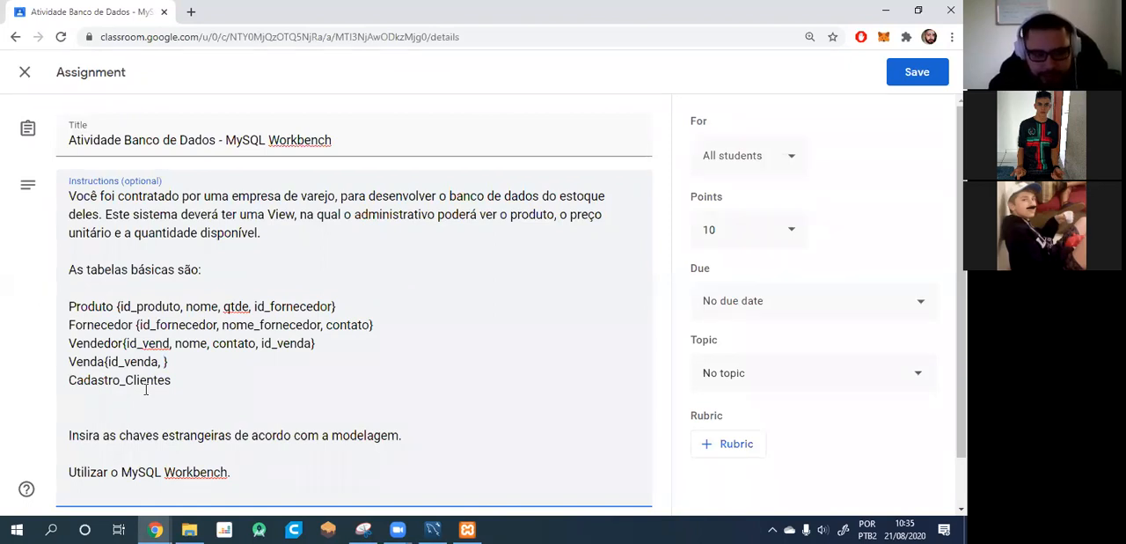
{"action": "type", "text": "qtde_"}
Add the attributes valor and id_cliente to the Venda table's list.
{"action": "key", "text": "BackSpace"}
{"action": "key", "text": "BackSpace"}
{"action": "key", "text": "BackSpace"}
{"action": "key", "text": "BackSpace"}
{"action": "type", "text": "vaklo"}
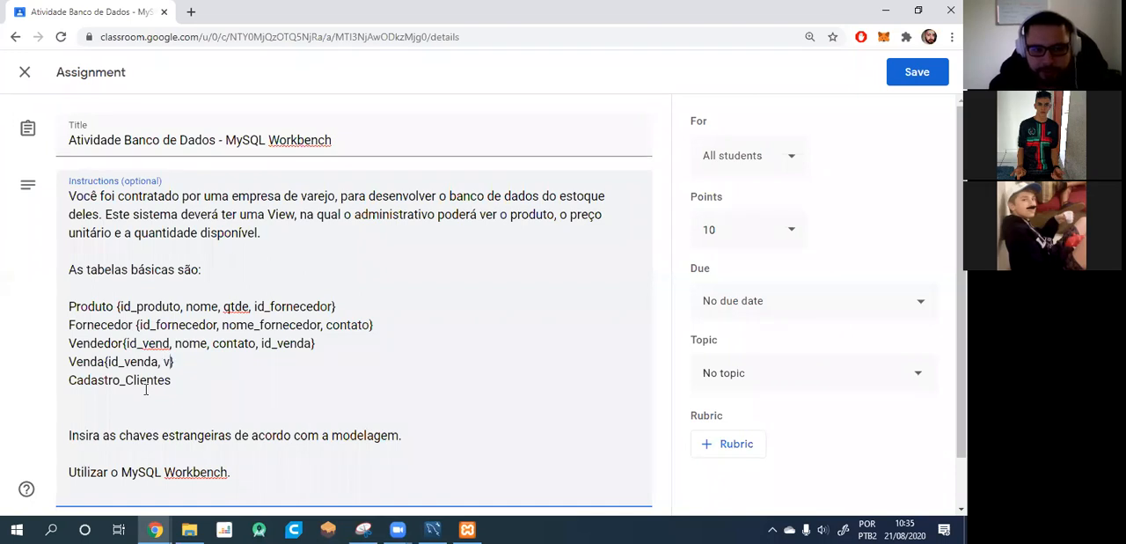
{"action": "key", "text": "BackSpace"}
{"action": "key", "text": "BackSpace"}
{"action": "type", "text": "or"}
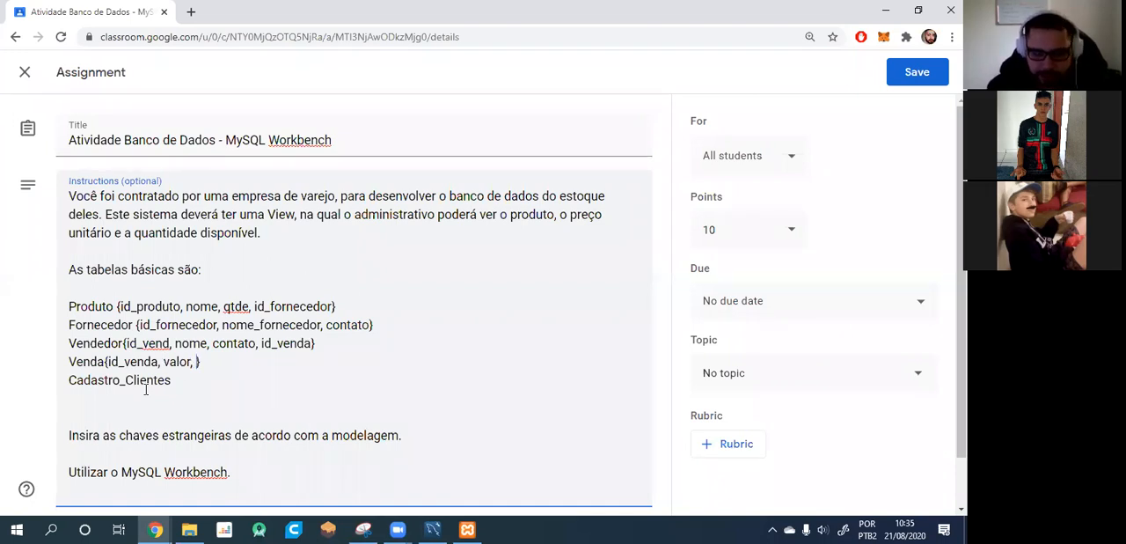
{"action": "type", "text": ", id_c"}
{"action": "type", "text": "nte"}
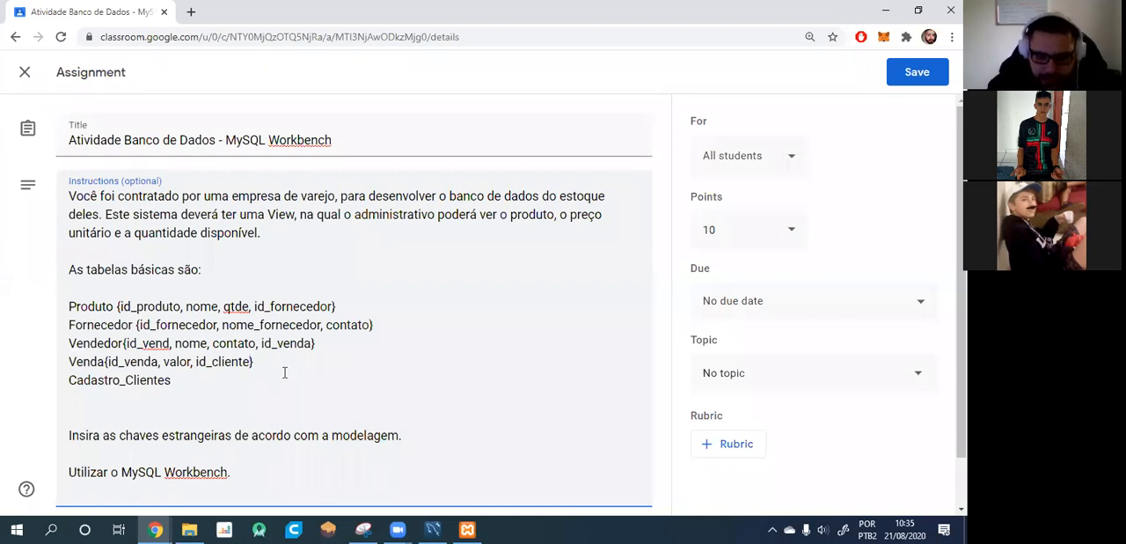
{"action": "type", "text": ", id_vend"}
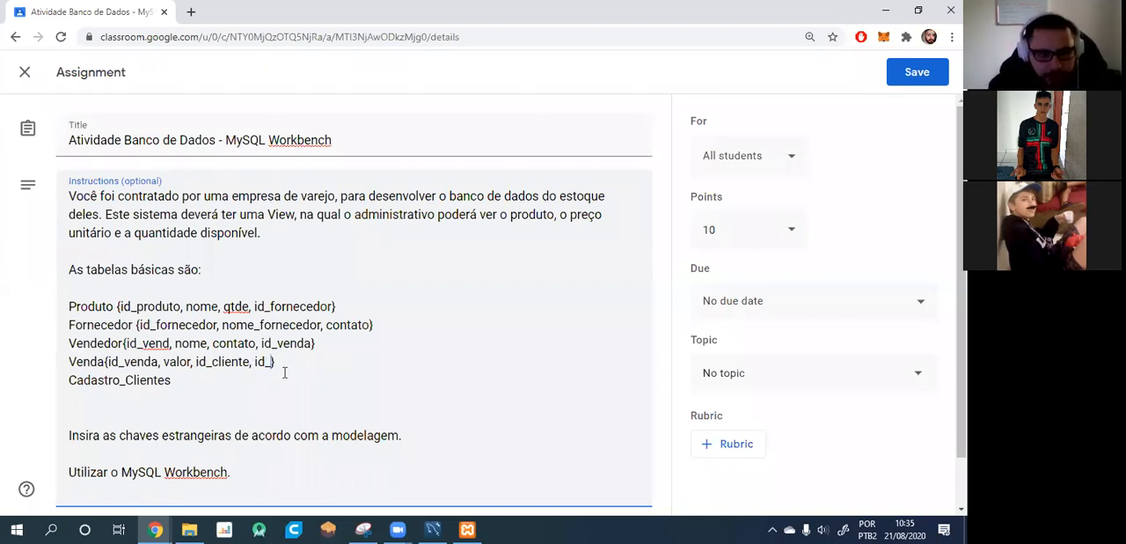
{"action": "type", "text": "end"}
Append id_vendedor as the last attribute of the Venda table.
{"action": "key", "text": "BackSpace"}
{"action": "key", "text": "BackSpace"}
{"action": "key", "text": "BackSpace"}
{"action": "type", "text": "de"}
{"action": "key", "text": "BackSpace"}
{"action": "key", "text": "BackSpace"}
{"action": "type", "text": "edor"}
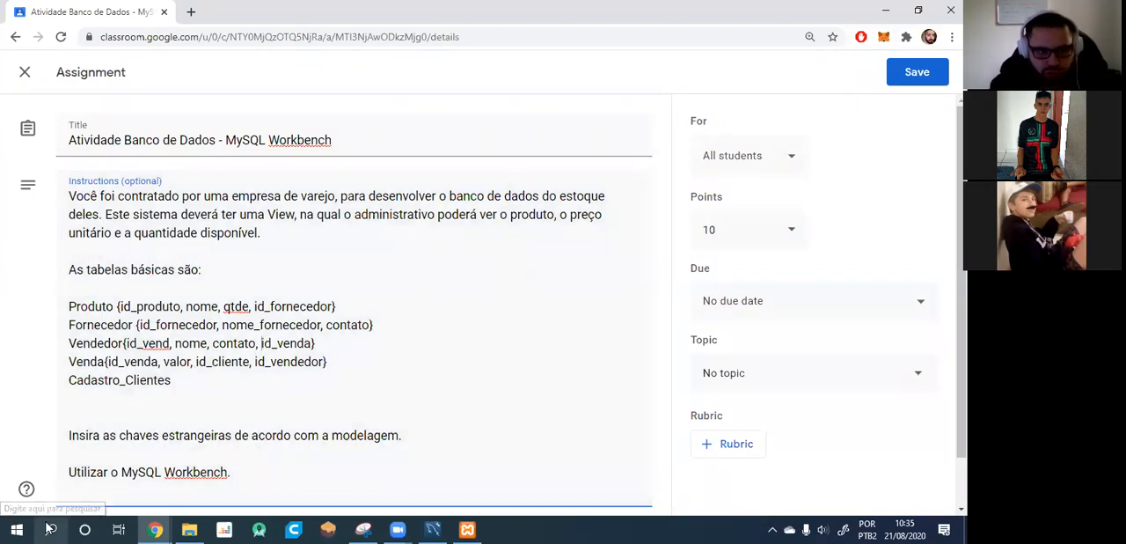
Remove id_venda from Vendedor's attribute list and add braces after Cadastro_Clientes containing nome and contato.
{"action": "left_click_drag", "start_coordinate": [312, 343], "coordinate": [257, 345]}
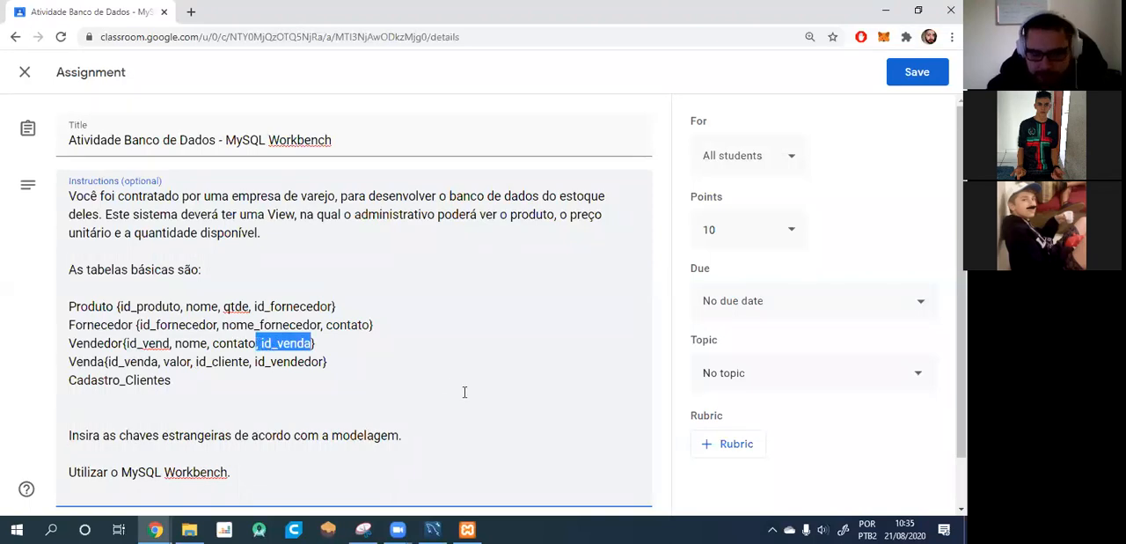
{"action": "key", "text": "BackSpace"}
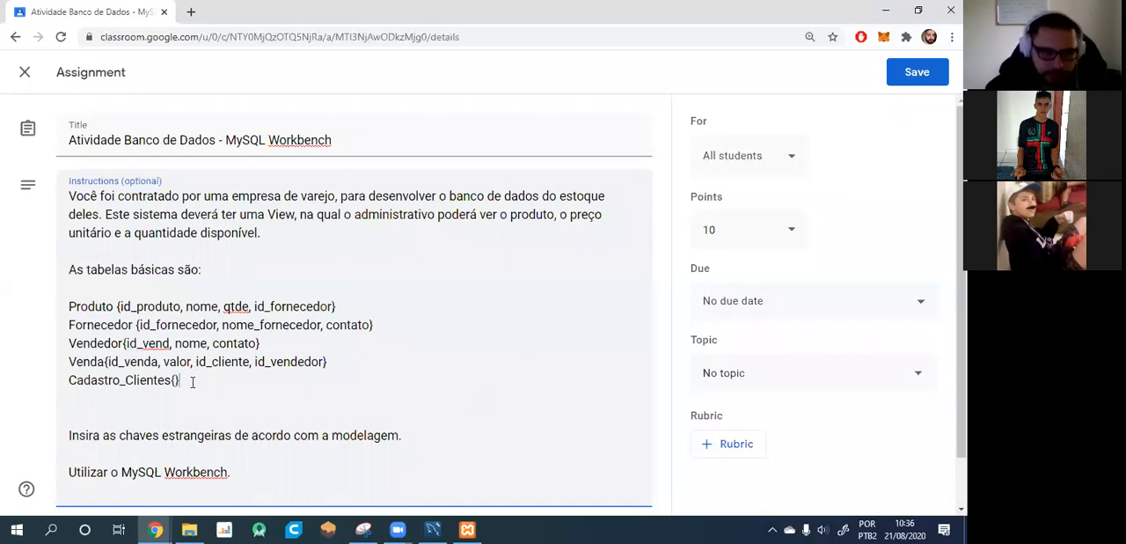
{"action": "type", "text": "nome, contato, "}
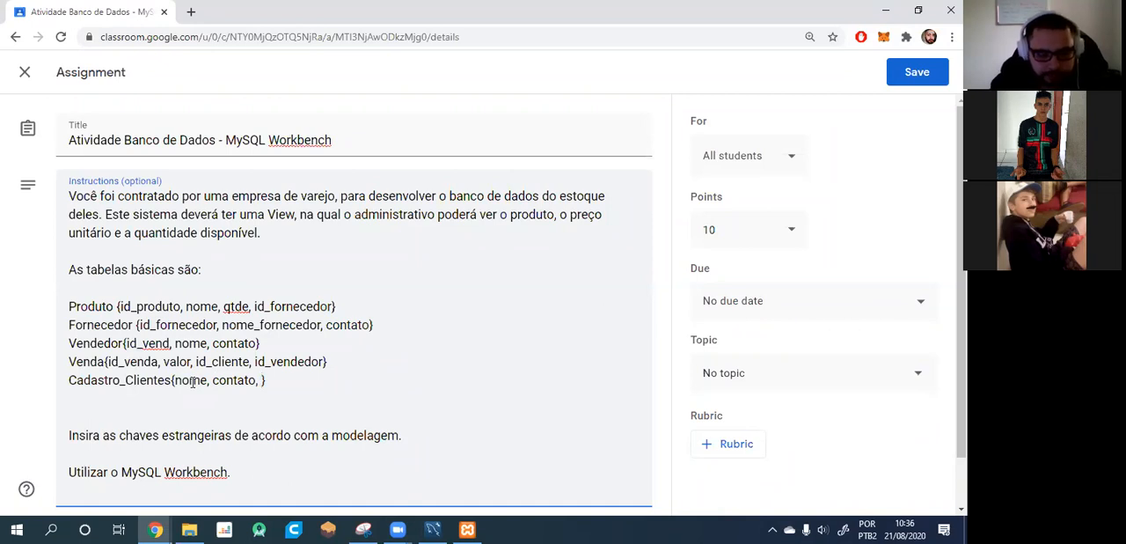
{"action": "type", "text": "produ"}
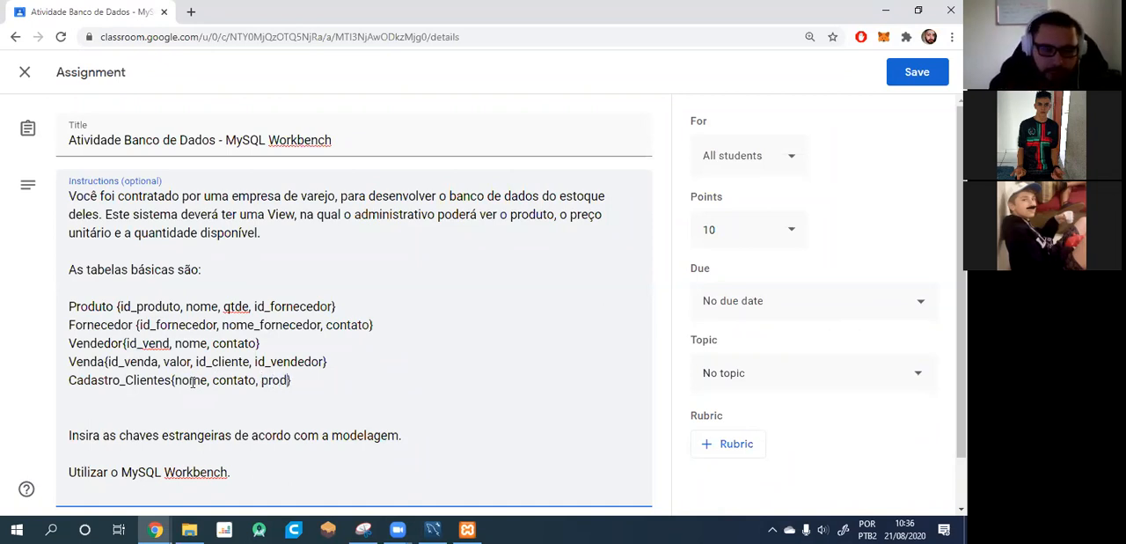
{"action": "type", "text": "to"}
{"action": "key", "text": "BackSpace"}
{"action": "key", "text": "BackSpace"}
{"action": "key", "text": "BackSpace"}
{"action": "key", "text": "BackSpace"}
{"action": "key", "text": "BackSpace"}
Append the attributes histórico and id_vendedor to the Cadastro_Clientes table's list.
{"action": "type", "text": "históri"}
{"action": "type", "text": "cos."}
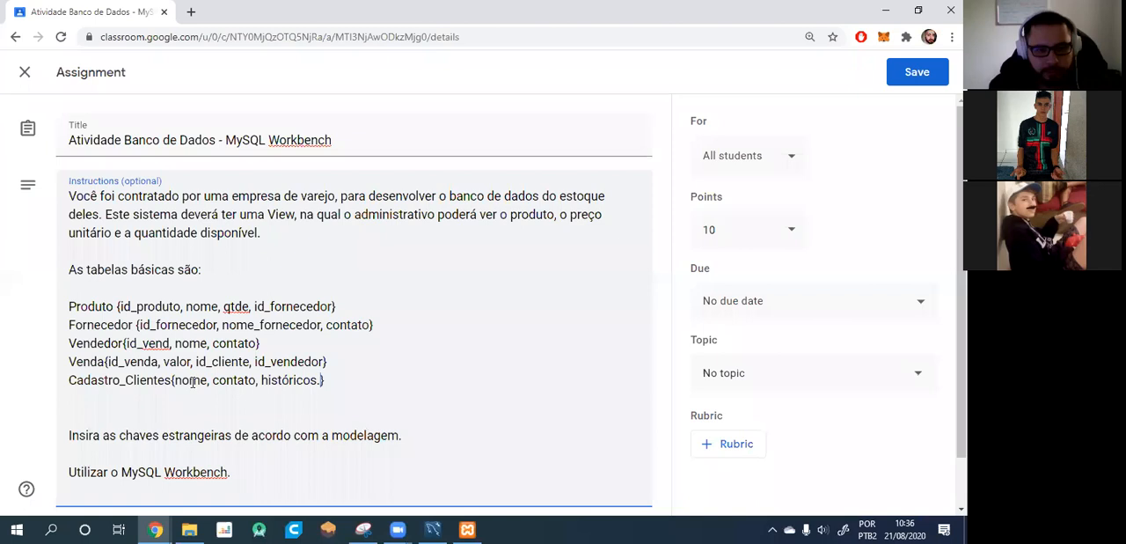
{"action": "key", "text": "BackSpace"}
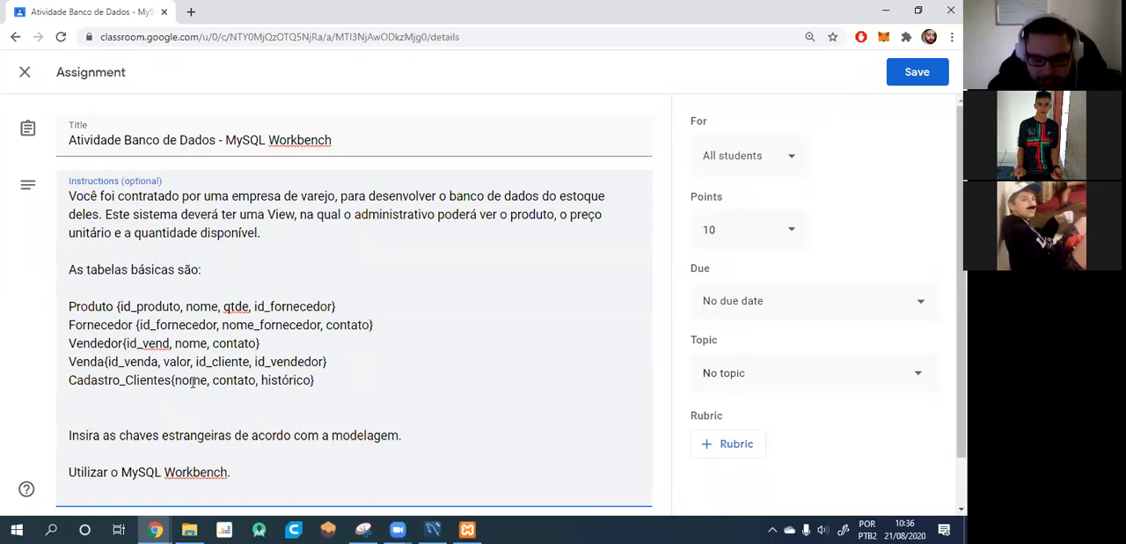
{"action": "type", "text": ", id"}
{"action": "type", "text": "_vend"}
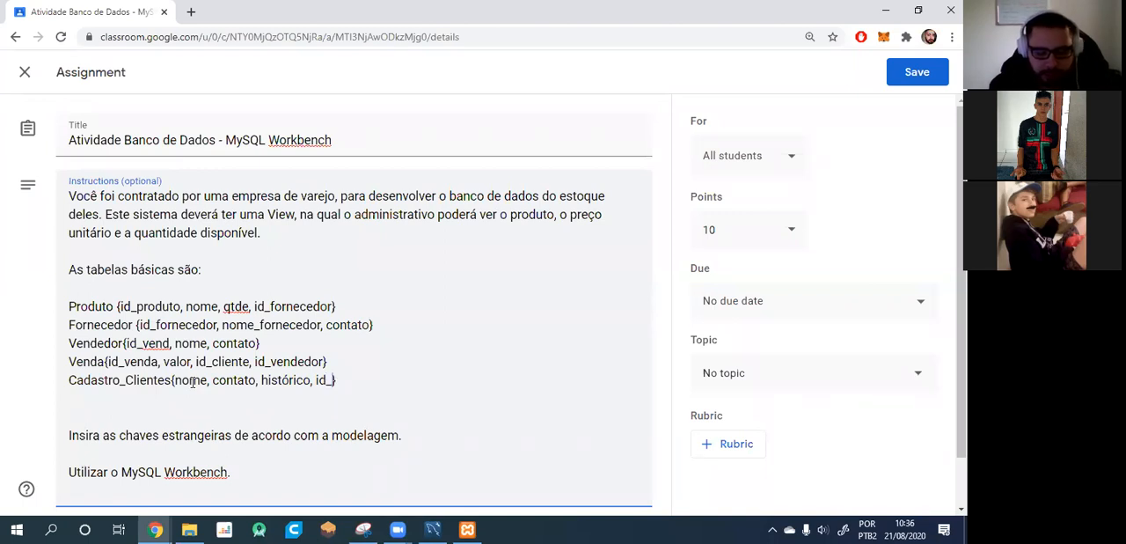
{"action": "type", "text": "edor"}
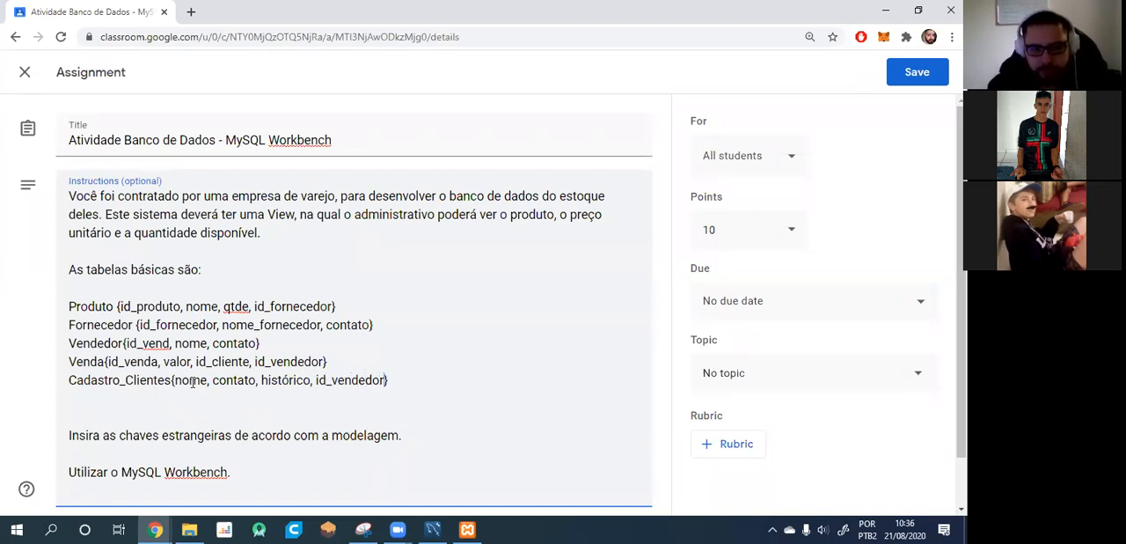
Add a separate line vw_adminsitrativo {} below the table list, leaving a blank line after Cadastro_Clientes.
{"action": "scroll", "coordinate": [366, 340], "scroll_direction": "down", "scroll_amount": 1}
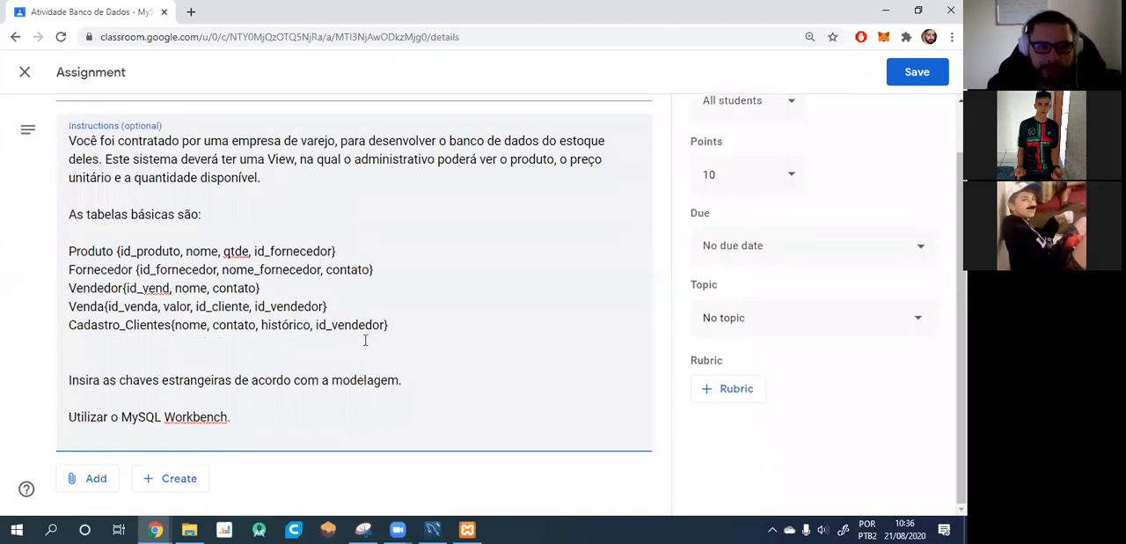
{"action": "key", "text": "Return"}
{"action": "key", "text": "Return"}
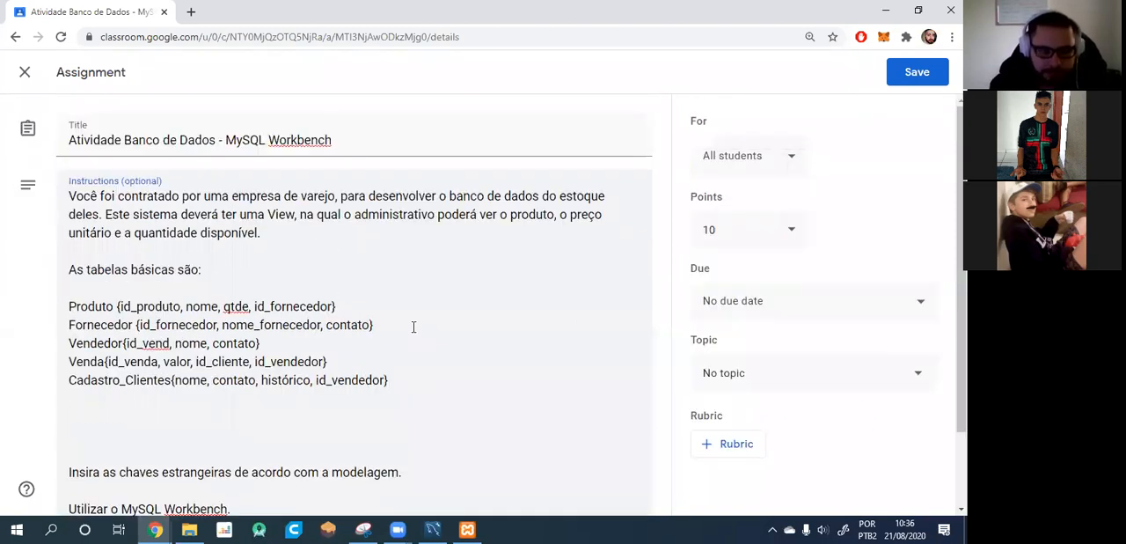
{"action": "type", "text": "adminsit"}
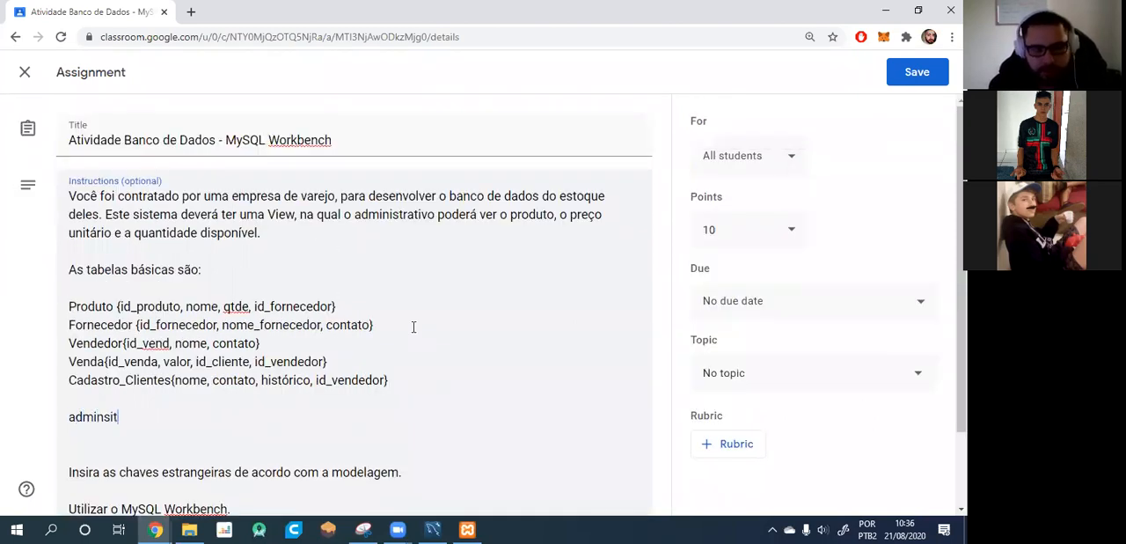
{"action": "type", "text": "rativo {"}
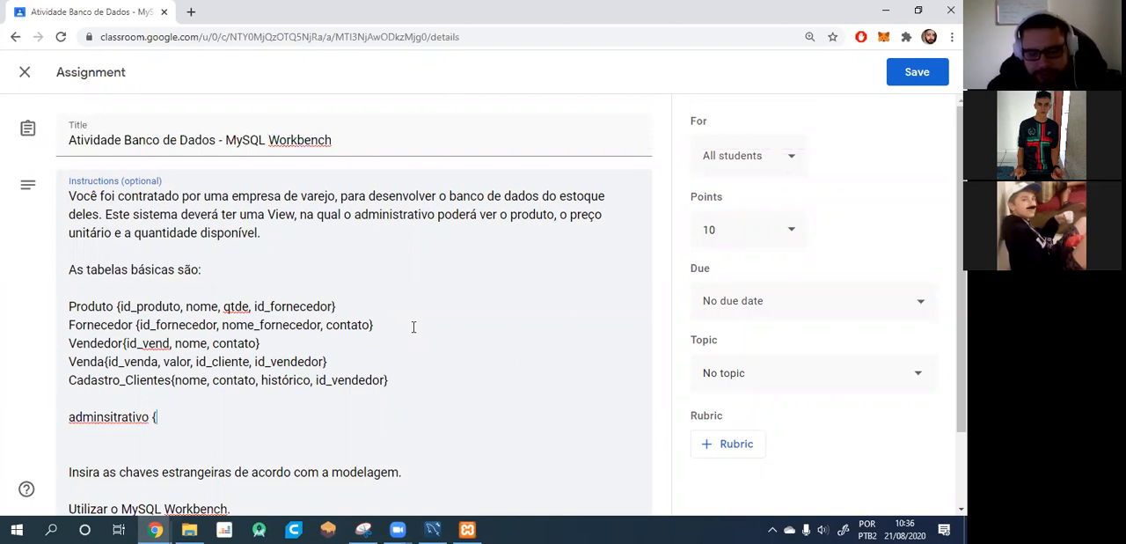
{"action": "left_click", "coordinate": [70, 419]}
{"action": "type", "text": "vw_"}
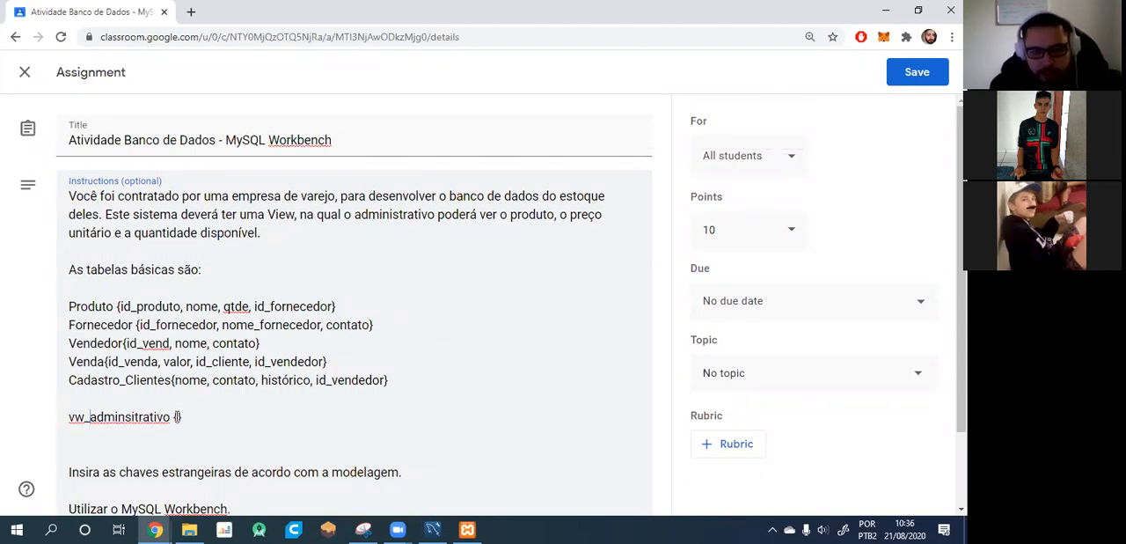
Fill the vw_adminsitrativo braces with produto and preço_unitario, and remove the surplus blank line below it.
{"action": "mouse_move", "coordinate": [352, 528]}
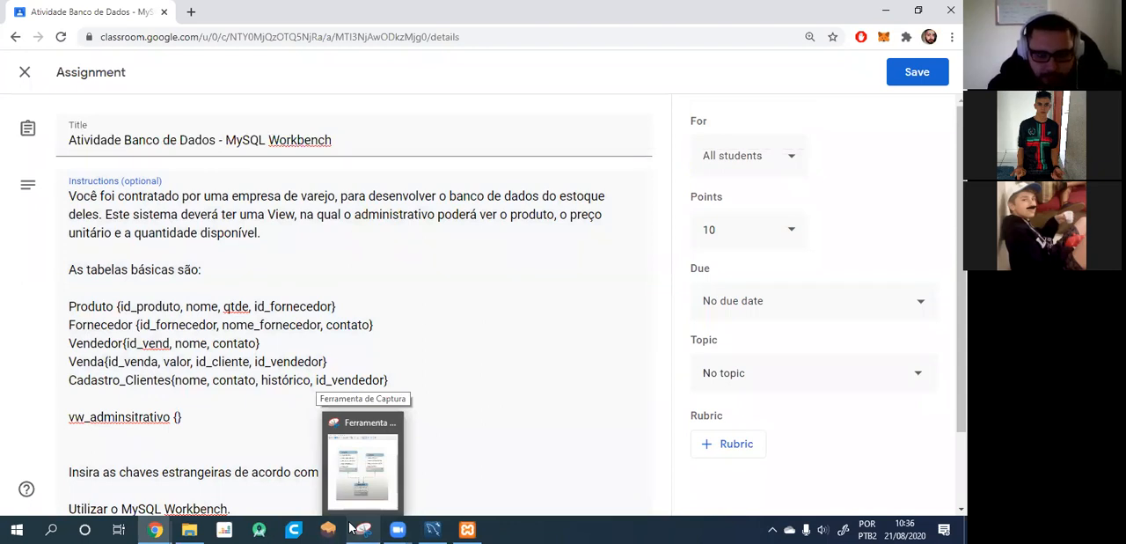
{"action": "type", "text": "produto., preço"}
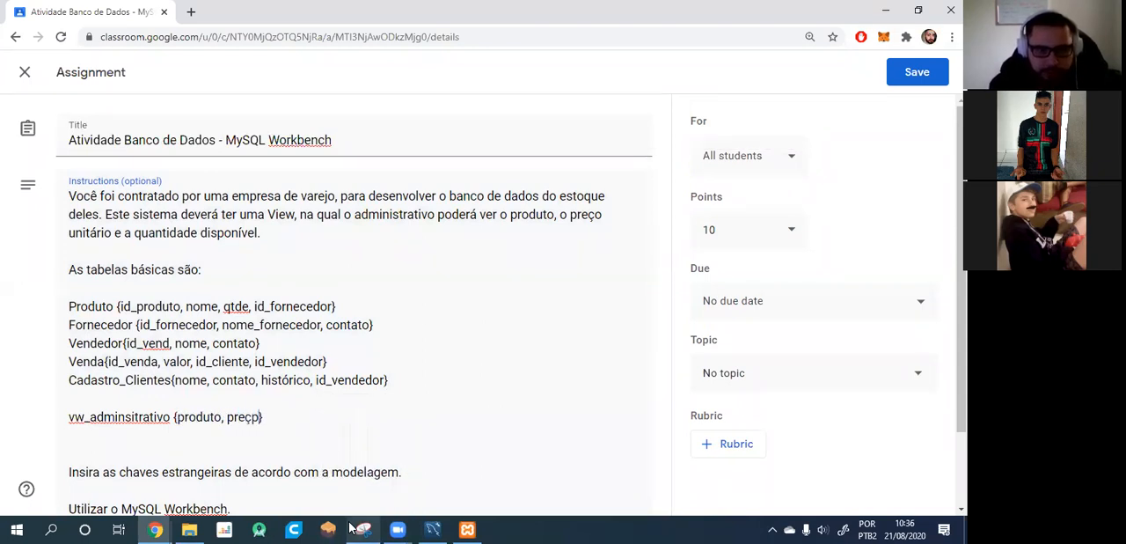
{"action": "key", "text": "BackSpace"}
{"action": "type", "text": "o unit"}
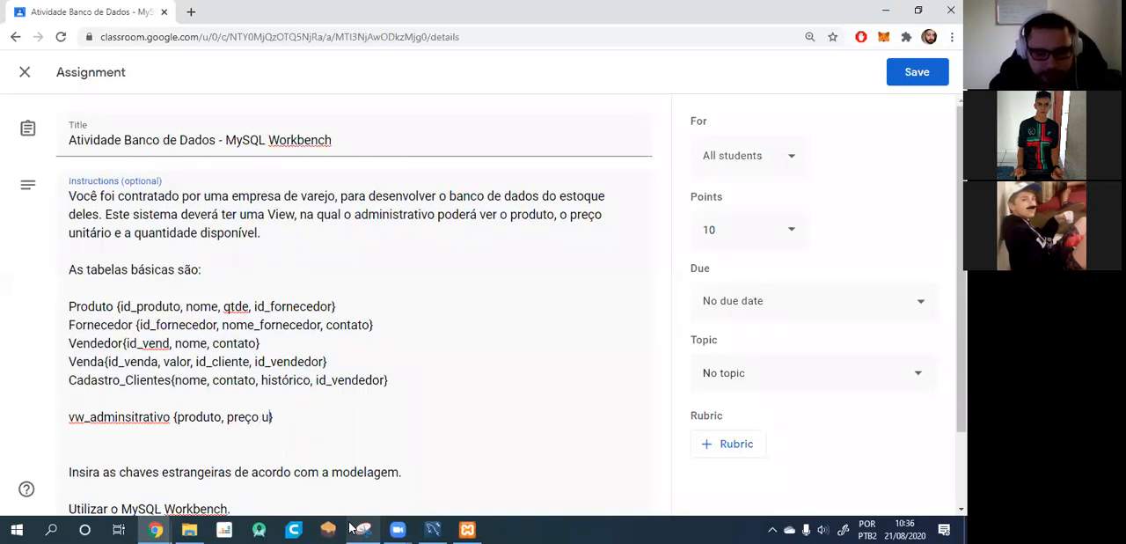
{"action": "key", "text": "BackSpace"}
{"action": "key", "text": "BackSpace"}
{"action": "key", "text": "BackSpace"}
{"action": "key", "text": "BackSpace"}
{"action": "type", "text": "_unitario"}
{"action": "scroll", "coordinate": [124, 412], "scroll_direction": "down", "scroll_amount": 1}
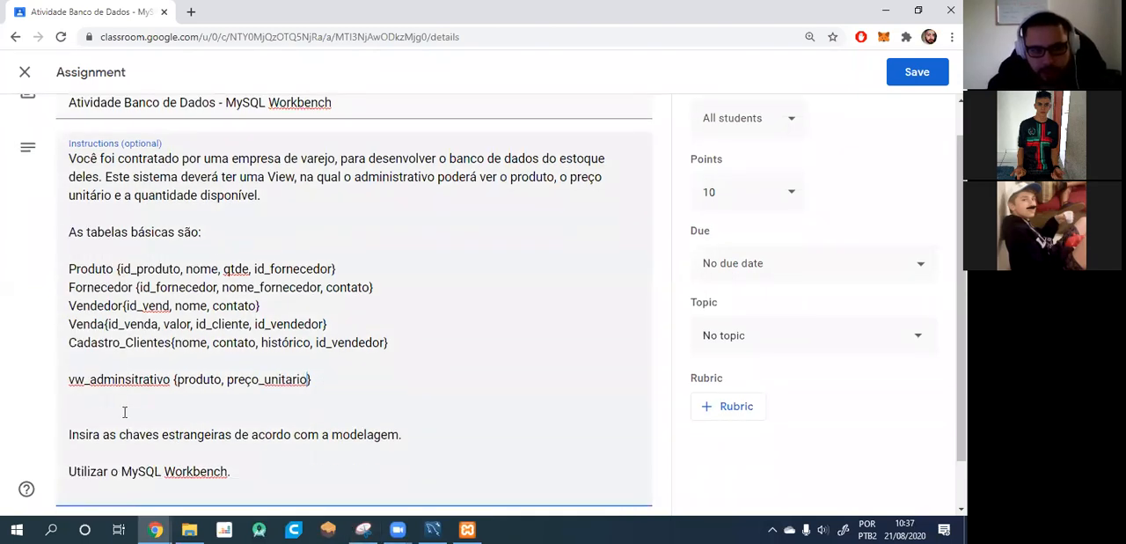
{"action": "scroll", "coordinate": [124, 412], "scroll_direction": "down", "scroll_amount": 1}
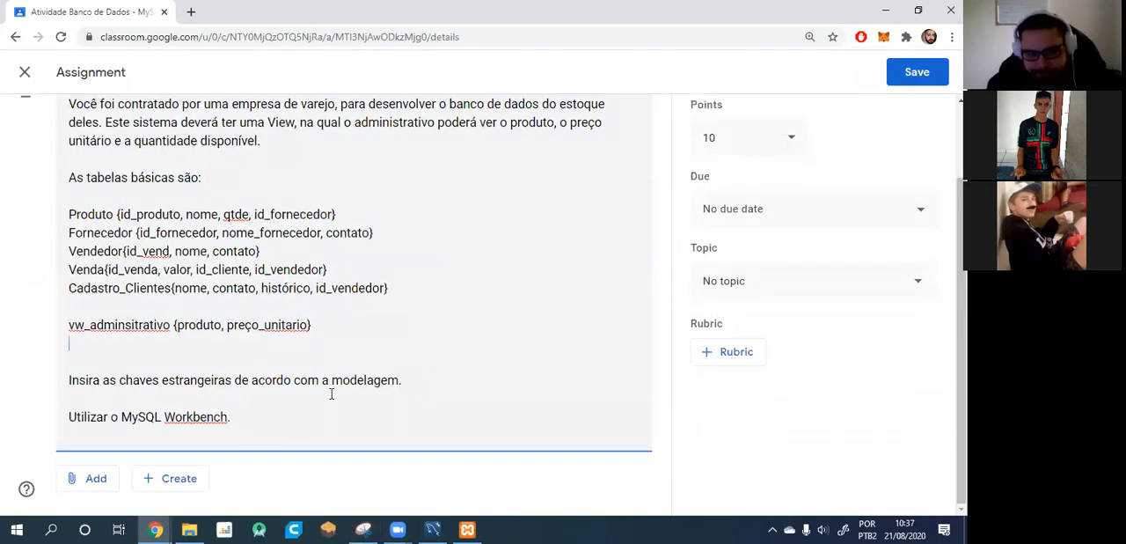
{"action": "scroll", "coordinate": [307, 375], "scroll_direction": "up", "scroll_amount": 2}
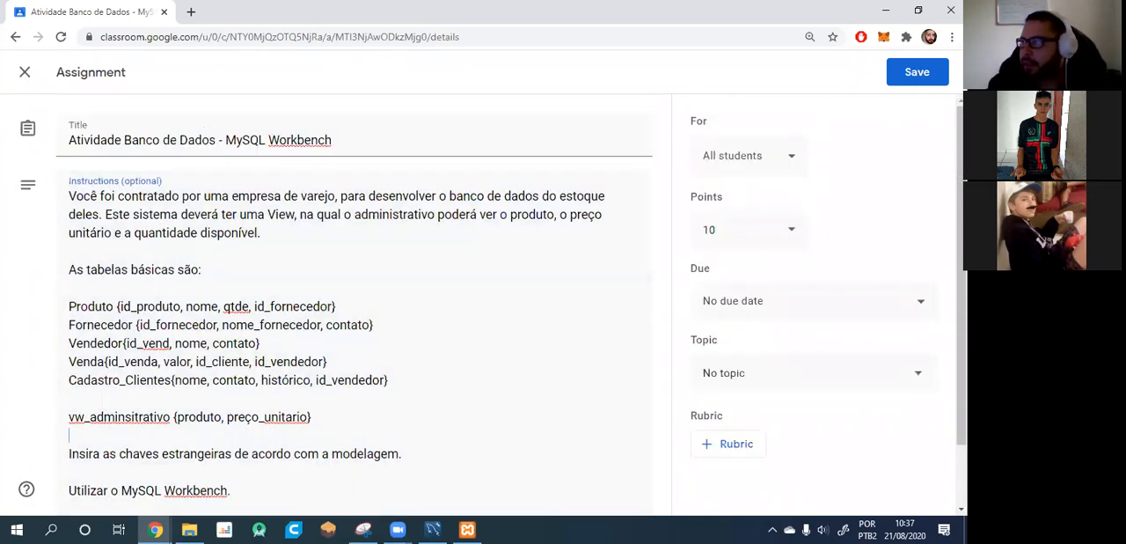
Switch to the Ferramenta de Captura window to view the titulos, atores and titulo_ator diagram, then minimize it.
{"action": "key", "text": "alt+Tab"}
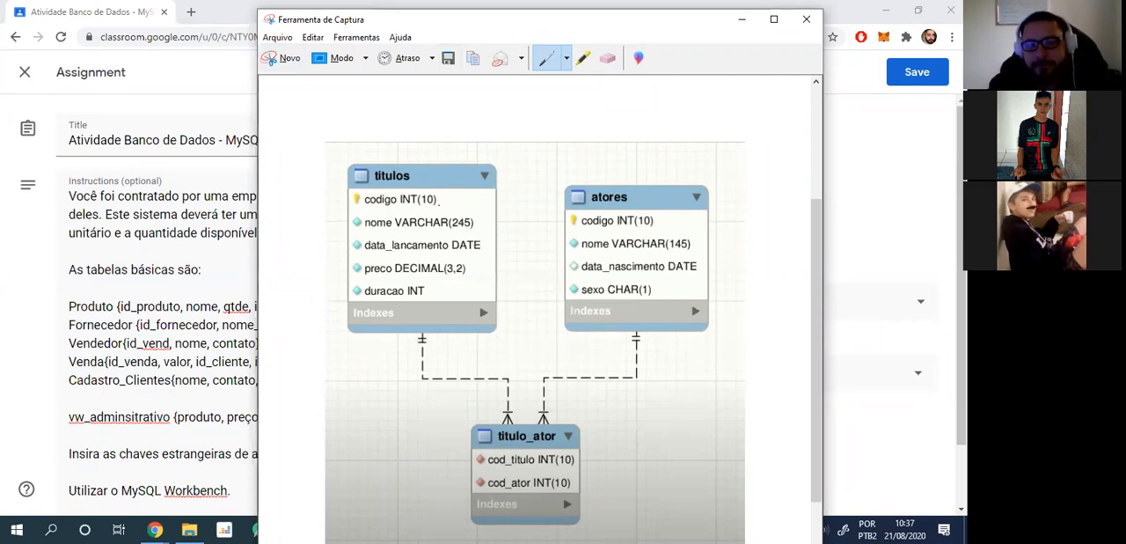
{"action": "left_click_drag", "start_coordinate": [521, 18], "coordinate": [636, 43]}
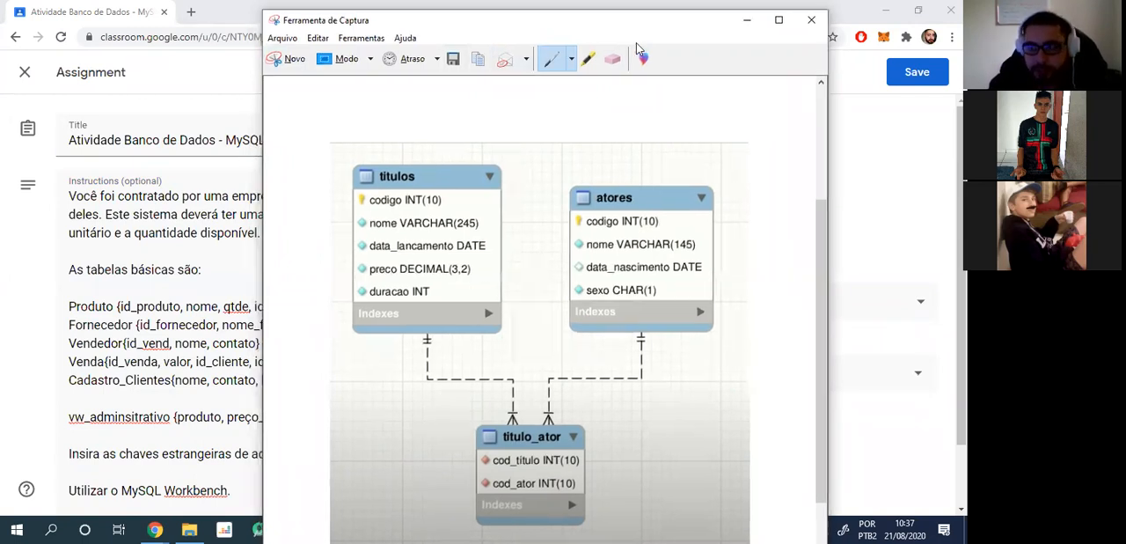
{"action": "left_click", "coordinate": [747, 19]}
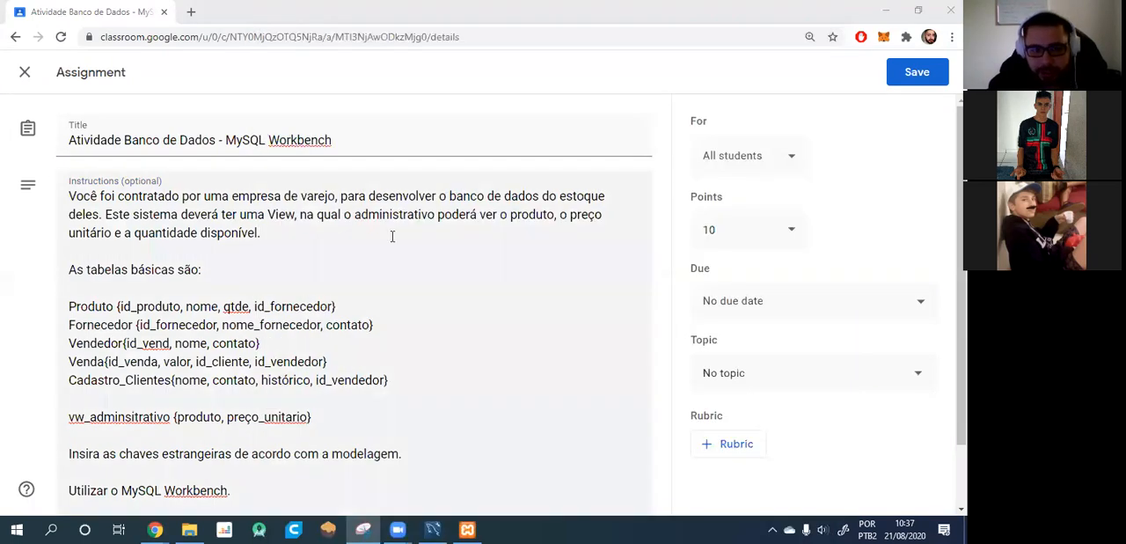
Review the assignment's instructions and save the edited assignment.
{"action": "scroll", "coordinate": [340, 380], "scroll_direction": "down", "scroll_amount": 2}
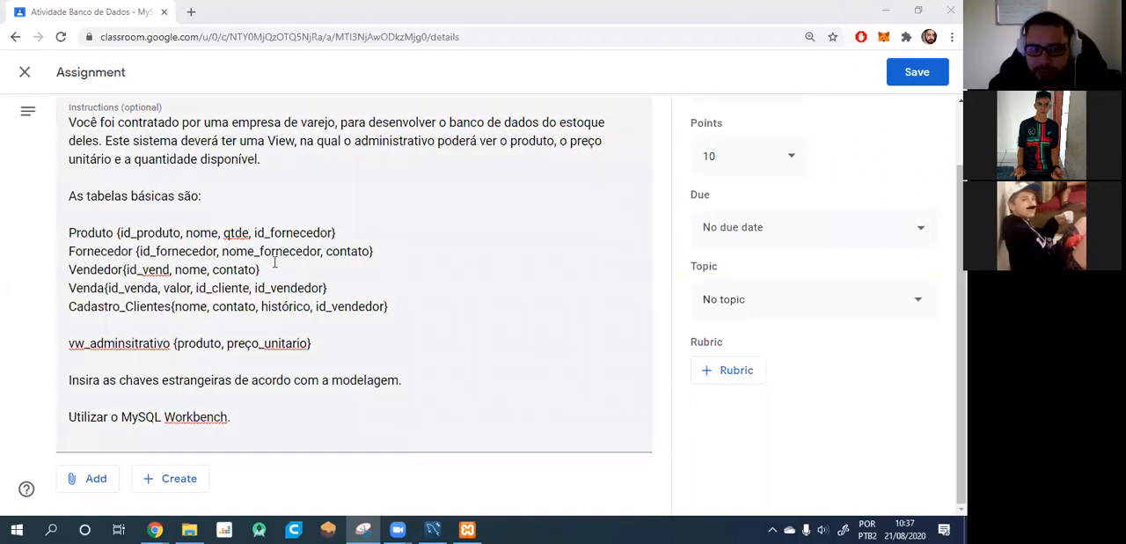
{"action": "scroll", "coordinate": [240, 255], "scroll_direction": "up", "scroll_amount": 1}
{"action": "scroll", "coordinate": [242, 253], "scroll_direction": "down", "scroll_amount": 1}
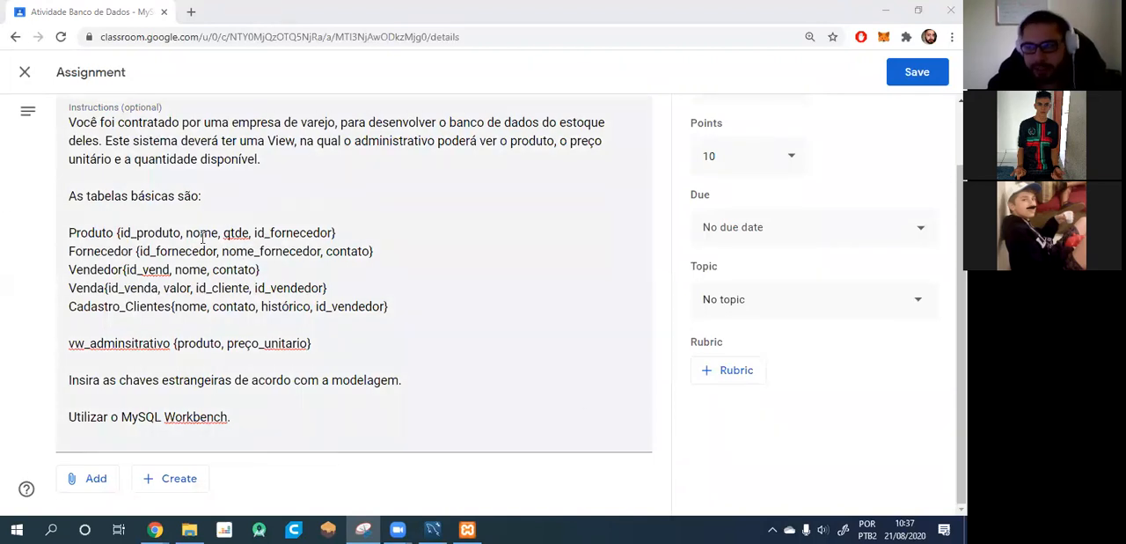
{"action": "left_click", "coordinate": [901, 74]}
Switch to MySQL Workbench, open the aula2 connection and expand its aula2 schema.
{"action": "left_click", "coordinate": [432, 529]}
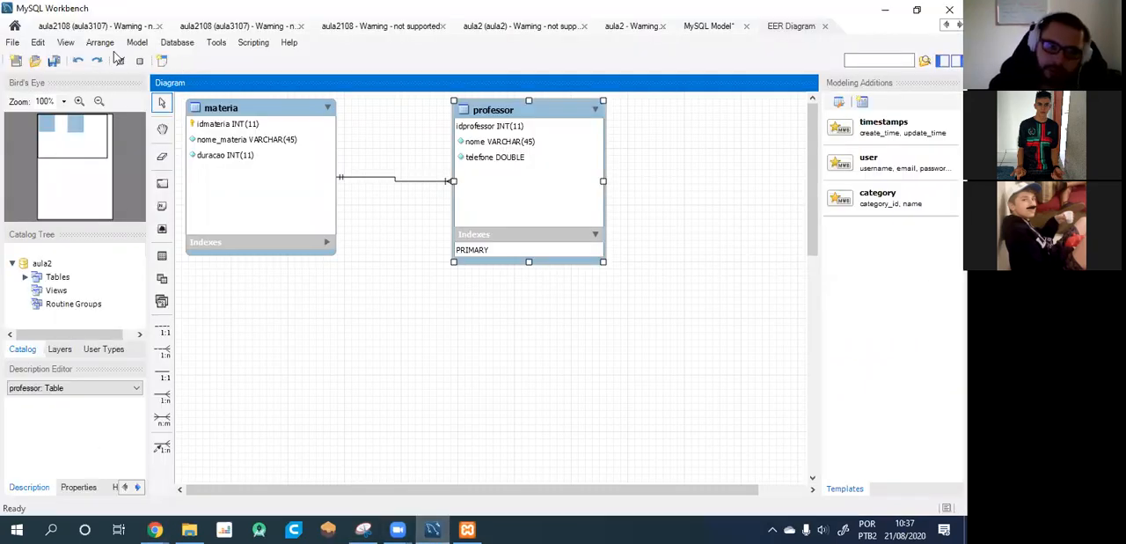
{"action": "left_click", "coordinate": [14, 26]}
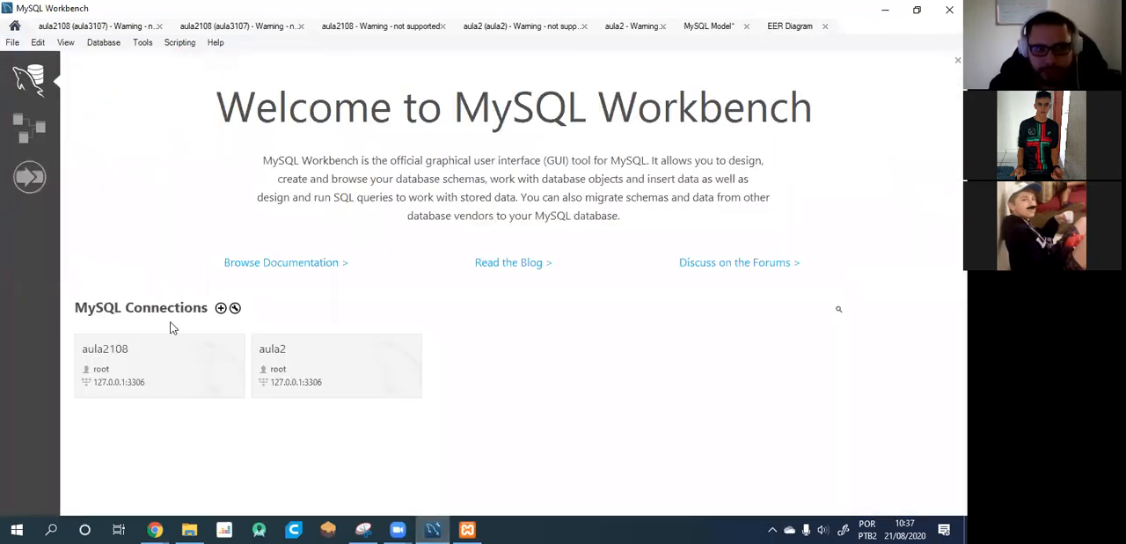
{"action": "left_click", "coordinate": [292, 366]}
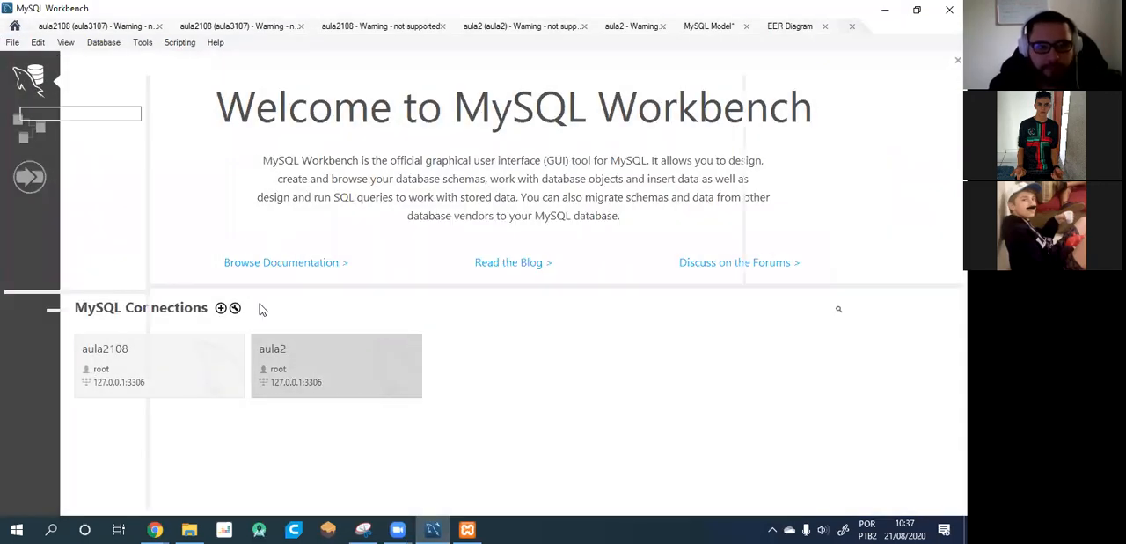
{"action": "left_click", "coordinate": [20, 132]}
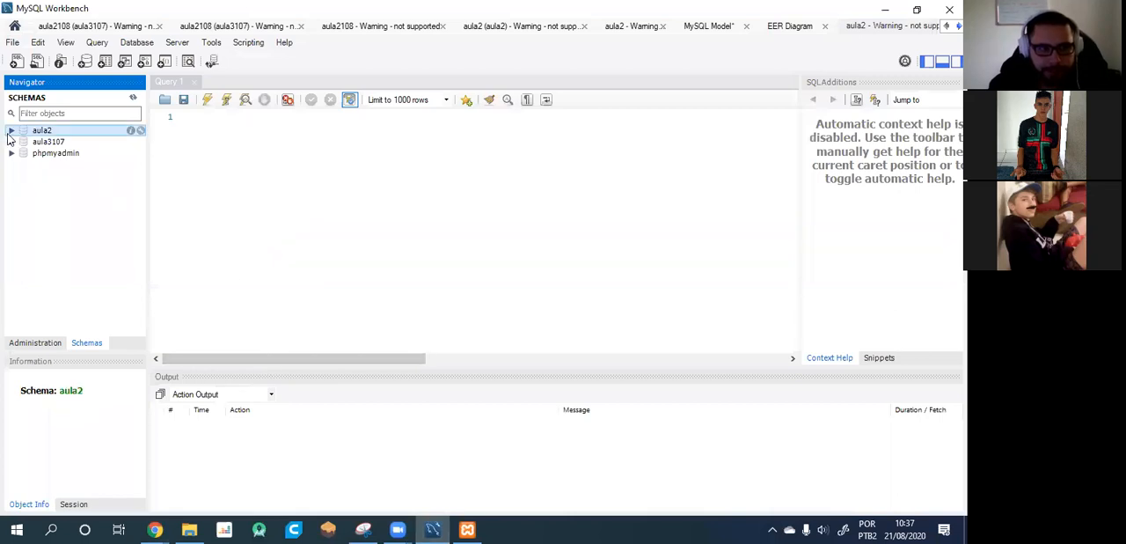
{"action": "left_click", "coordinate": [11, 130]}
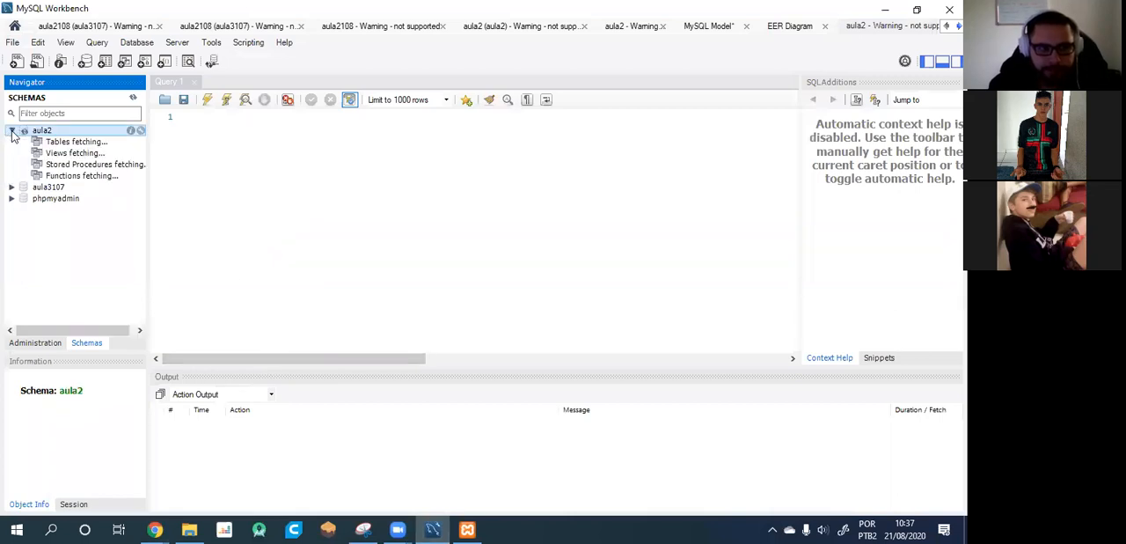
Open the editor for a new table in the aula2 schema and collapse its header details.
{"action": "right_click", "coordinate": [54, 142]}
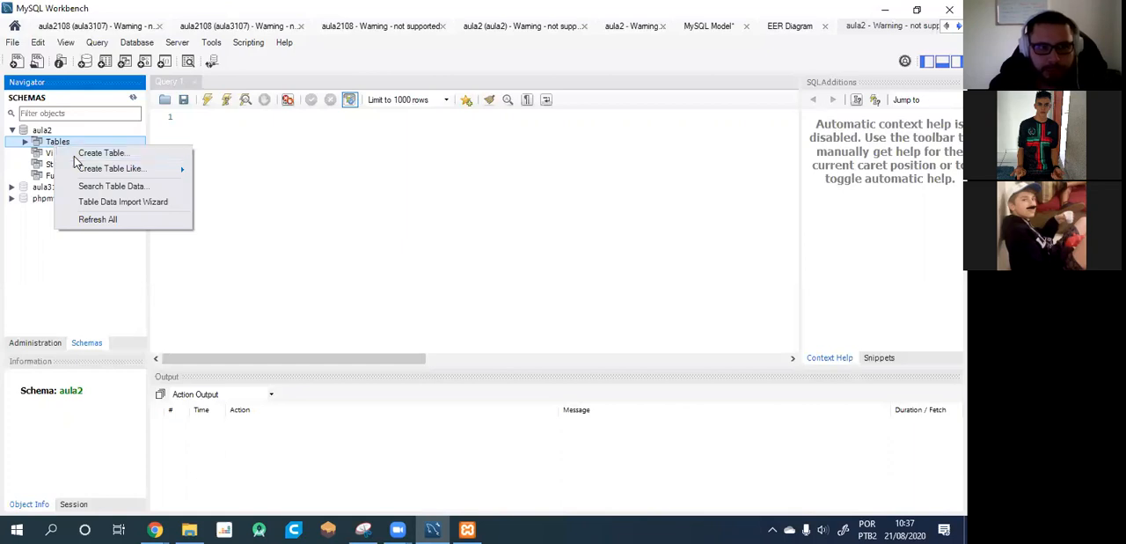
{"action": "left_click", "coordinate": [88, 154]}
{"action": "left_click", "coordinate": [781, 104]}
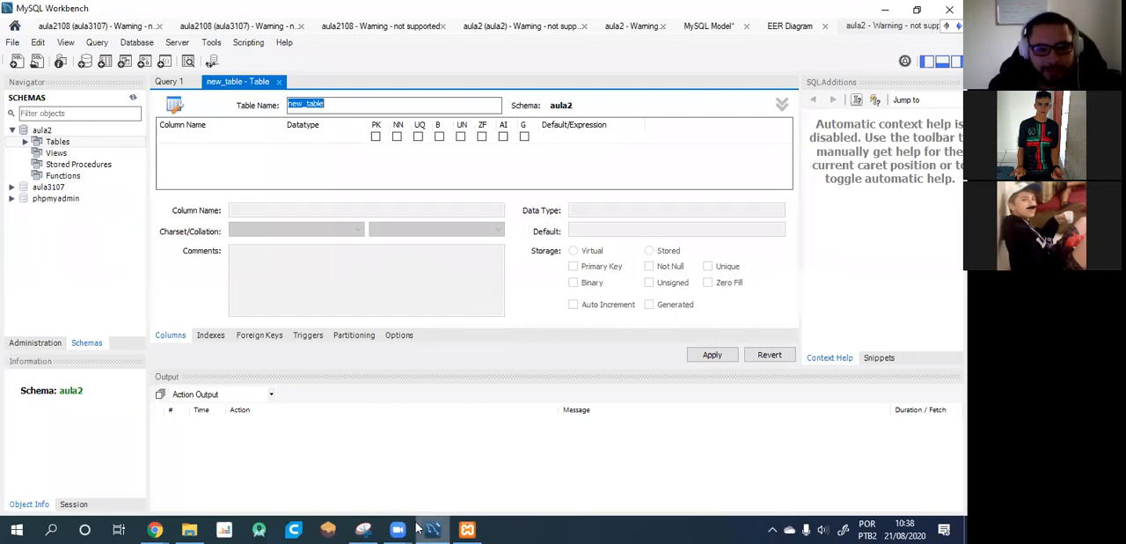
Switch back to the Classroom assignment in Chrome and read through its saved instructions.
{"action": "left_click", "coordinate": [158, 528]}
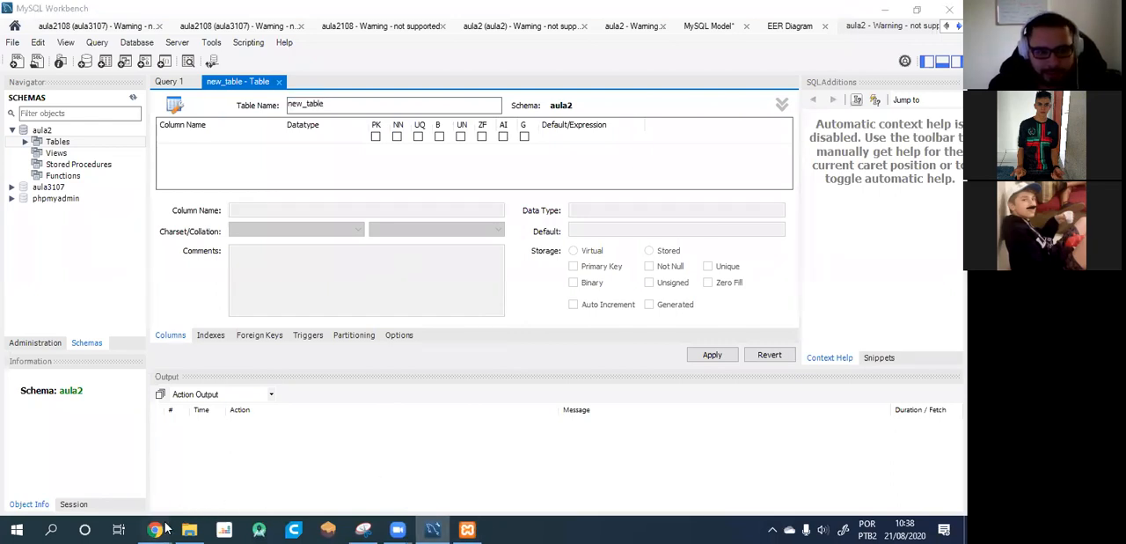
{"action": "left_click", "coordinate": [253, 499]}
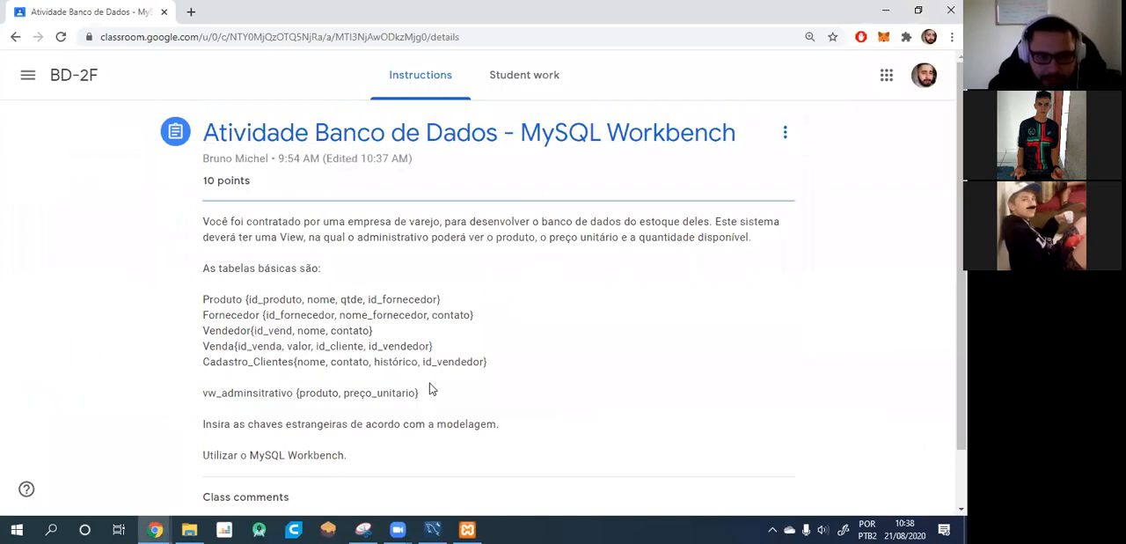
{"action": "scroll", "coordinate": [432, 389], "scroll_direction": "down", "scroll_amount": 1}
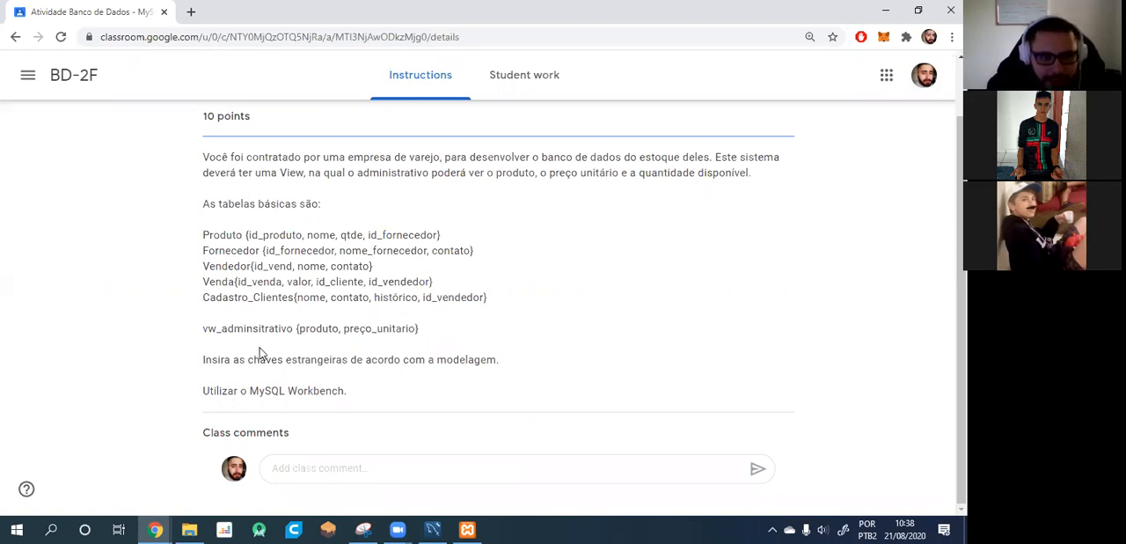
{"action": "scroll", "coordinate": [785, 219], "scroll_direction": "up", "scroll_amount": 1}
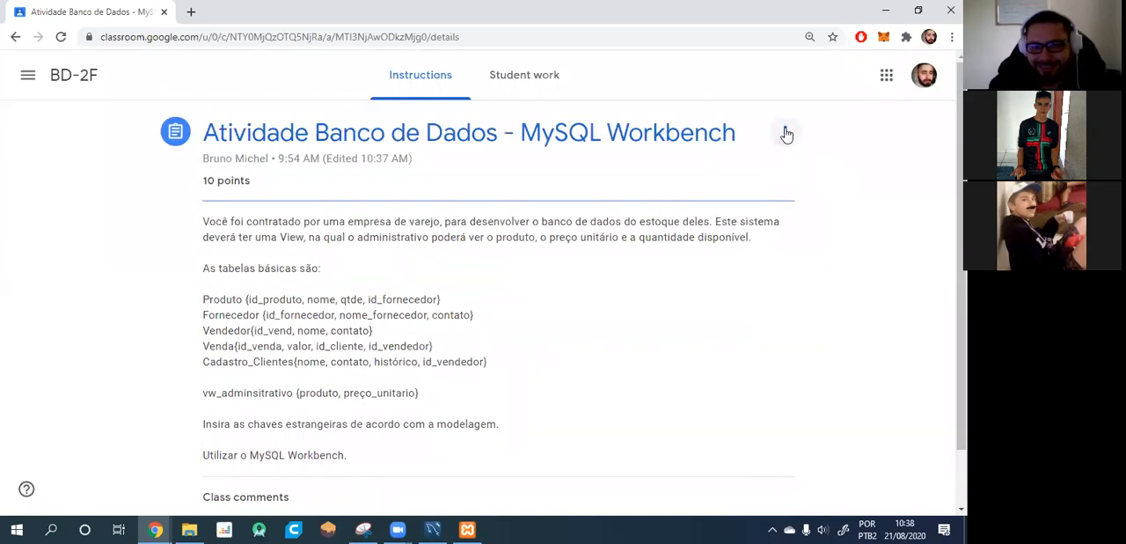
Open the assignment for editing and correct the view's name to vw_administrativo in the instructions.
{"action": "left_click", "coordinate": [785, 132]}
{"action": "left_click", "coordinate": [722, 166]}
{"action": "scroll", "coordinate": [155, 399], "scroll_direction": "down", "scroll_amount": 2}
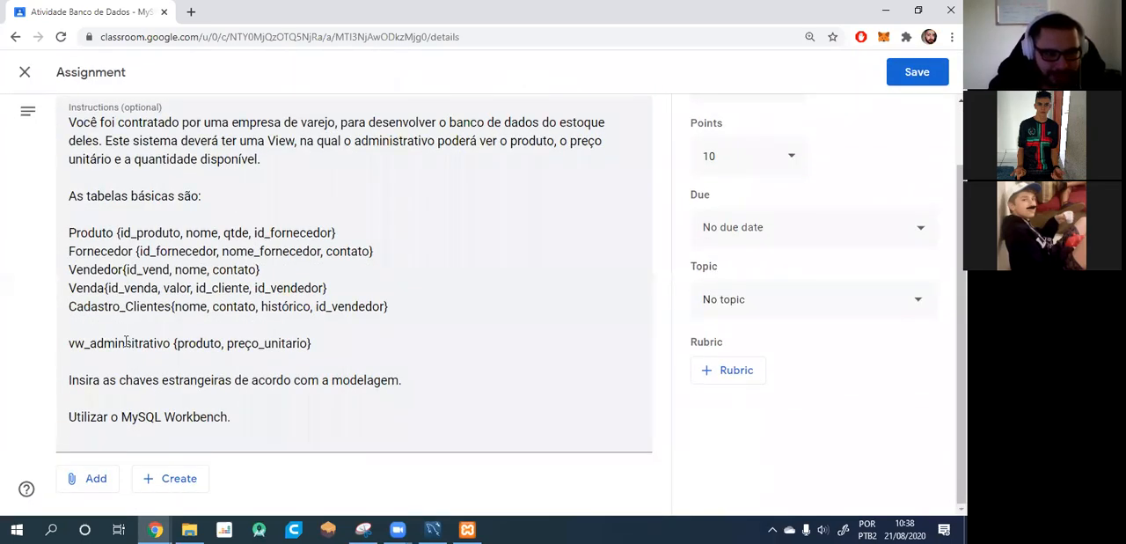
{"action": "left_click", "coordinate": [133, 343]}
{"action": "key", "text": "BackSpace"}
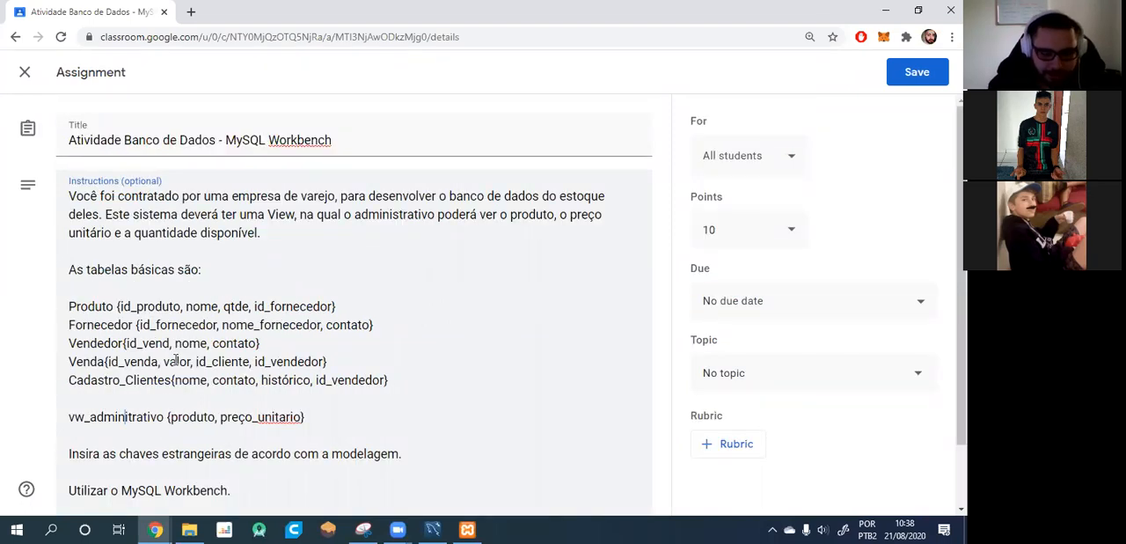
{"action": "type", "text": "s"}
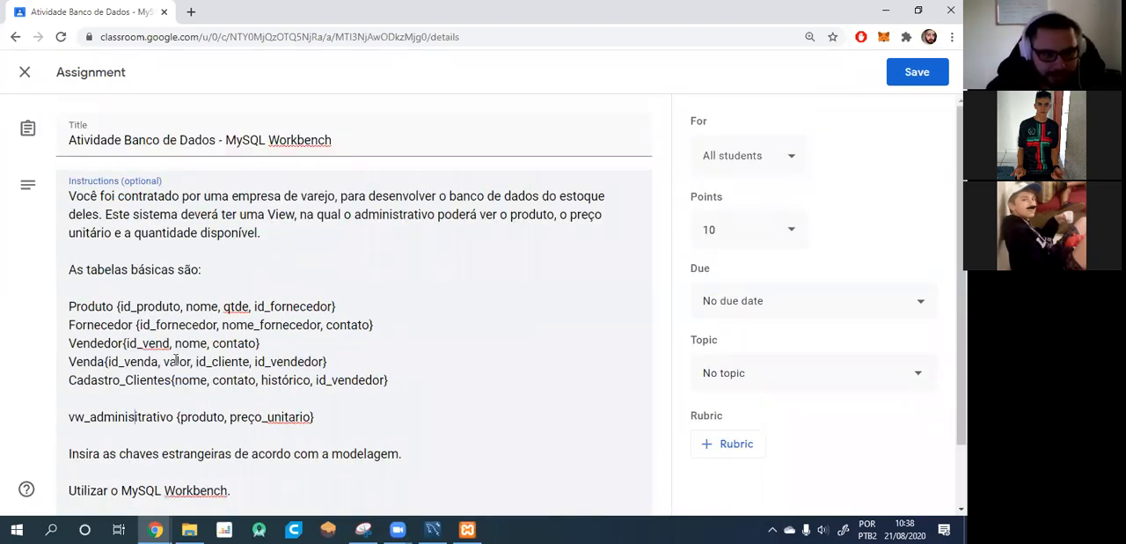
Change the view's second attribute to preco_unitário and save the edited assignment.
{"action": "scroll", "coordinate": [229, 352], "scroll_direction": "down", "scroll_amount": 1}
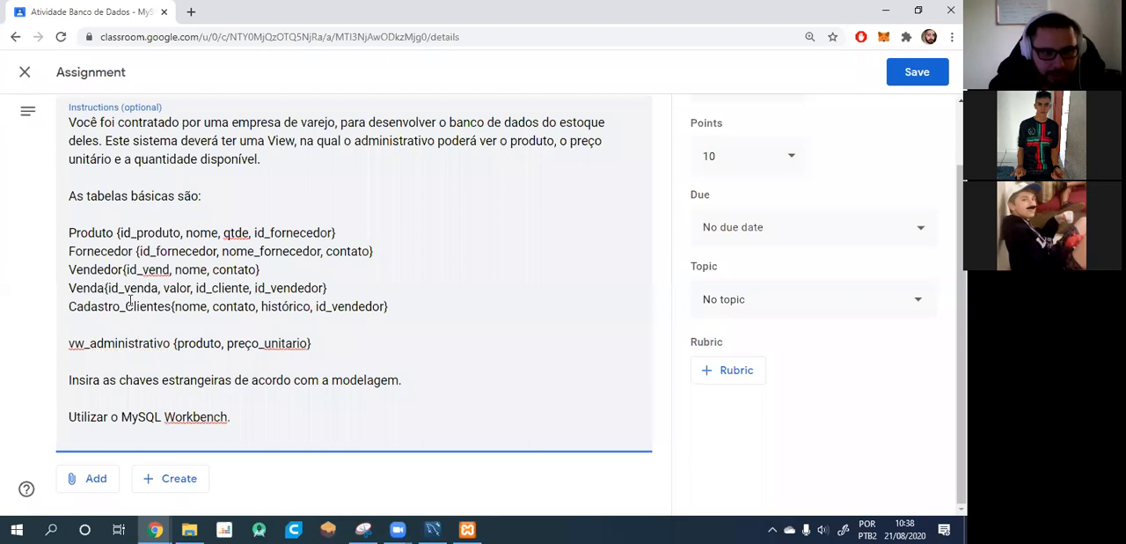
{"action": "left_click", "coordinate": [298, 343]}
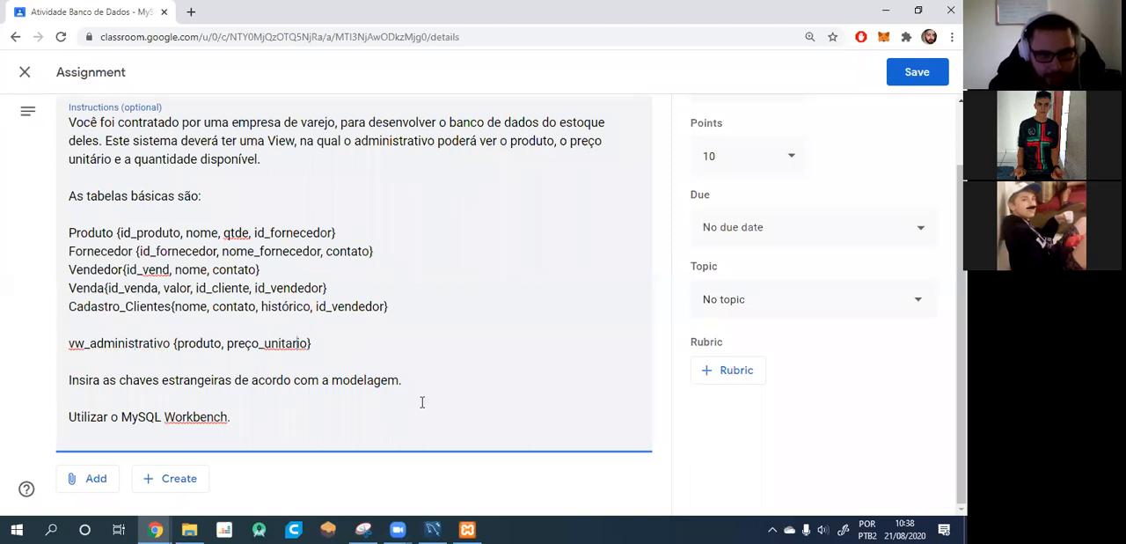
{"action": "scroll", "coordinate": [420, 397], "scroll_direction": "up", "scroll_amount": 1}
{"action": "key", "text": "BackSpace"}
{"action": "type", "text": "á"}
{"action": "left_click", "coordinate": [254, 418]}
{"action": "key", "text": "BackSpace"}
{"action": "type", "text": "c"}
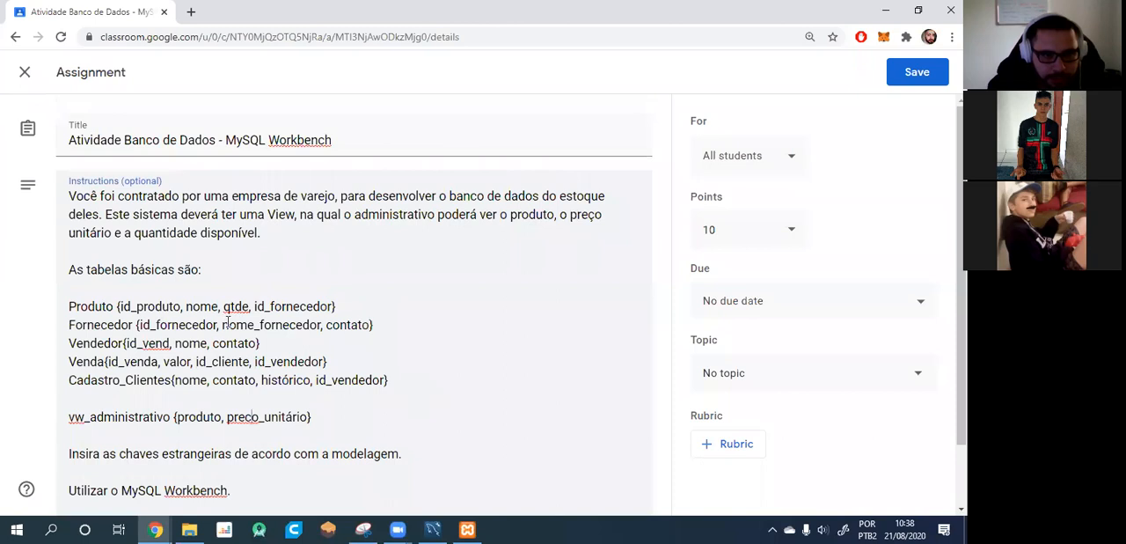
{"action": "scroll", "coordinate": [224, 320], "scroll_direction": "down", "scroll_amount": 1}
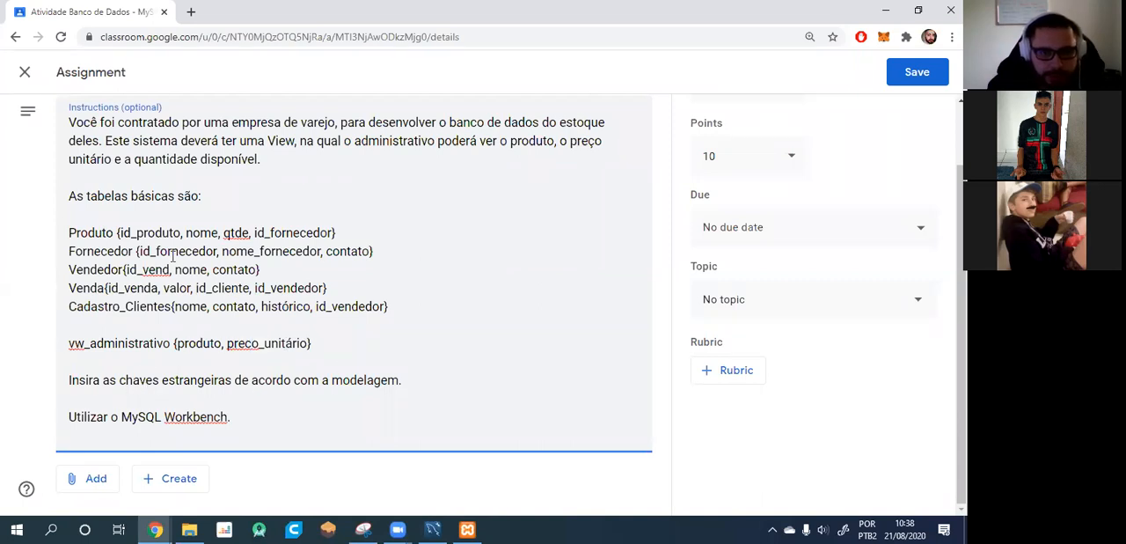
{"action": "scroll", "coordinate": [377, 255], "scroll_direction": "up", "scroll_amount": 2}
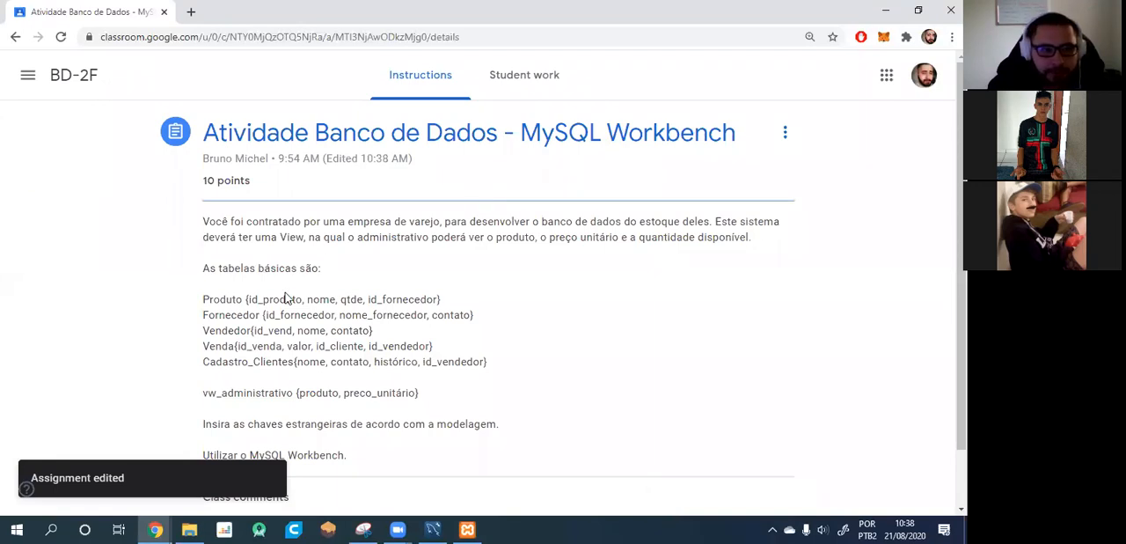
{"action": "scroll", "coordinate": [287, 298], "scroll_direction": "down", "scroll_amount": 2}
Switch to MySQL Workbench, examine the new table's foreign key and column settings, and return to the Query 1 editor.
{"action": "left_click", "coordinate": [433, 528]}
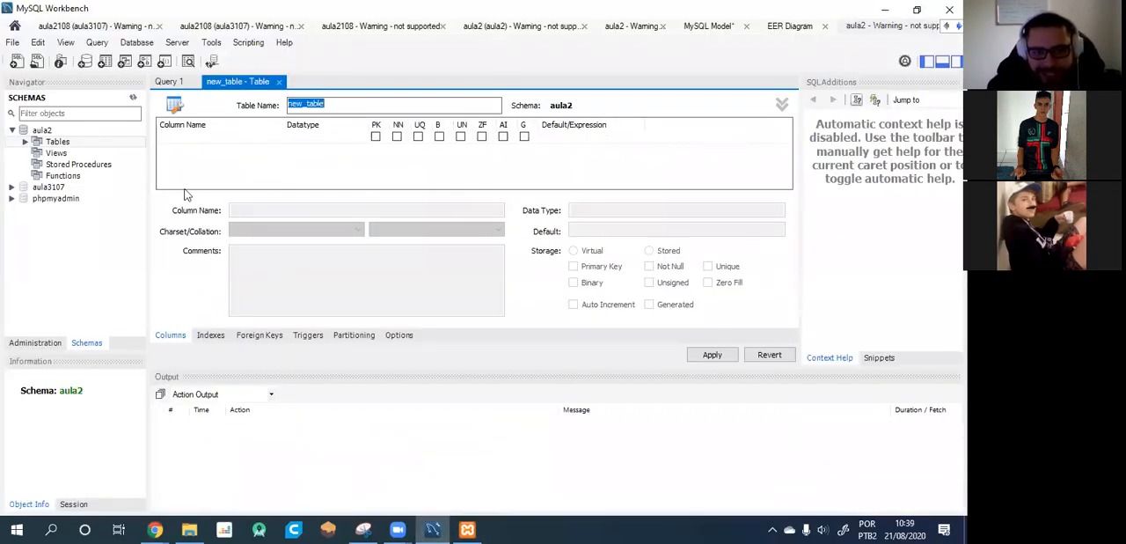
{"action": "left_click", "coordinate": [248, 338]}
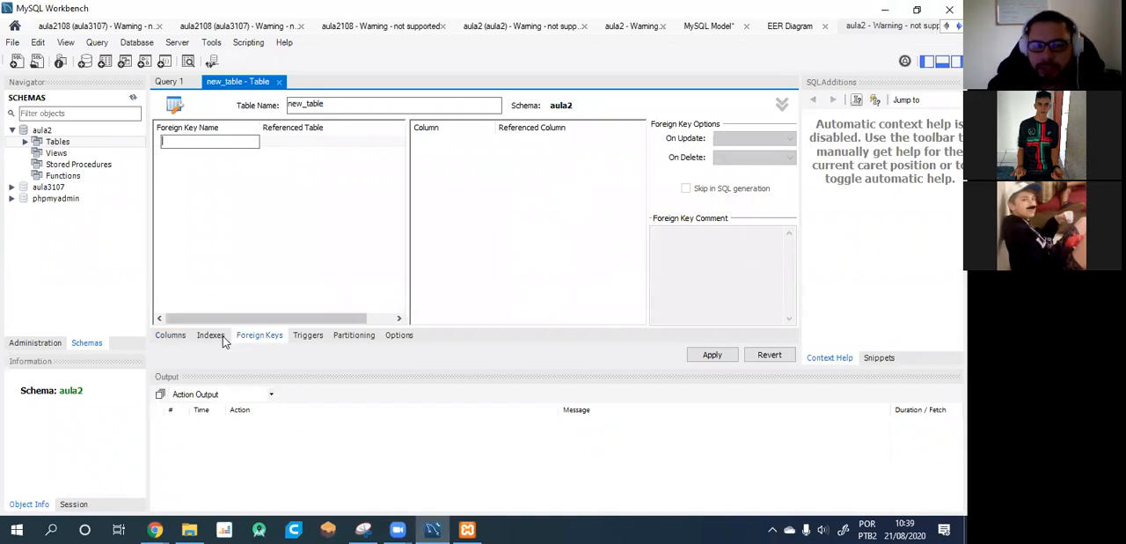
{"action": "left_click", "coordinate": [182, 335]}
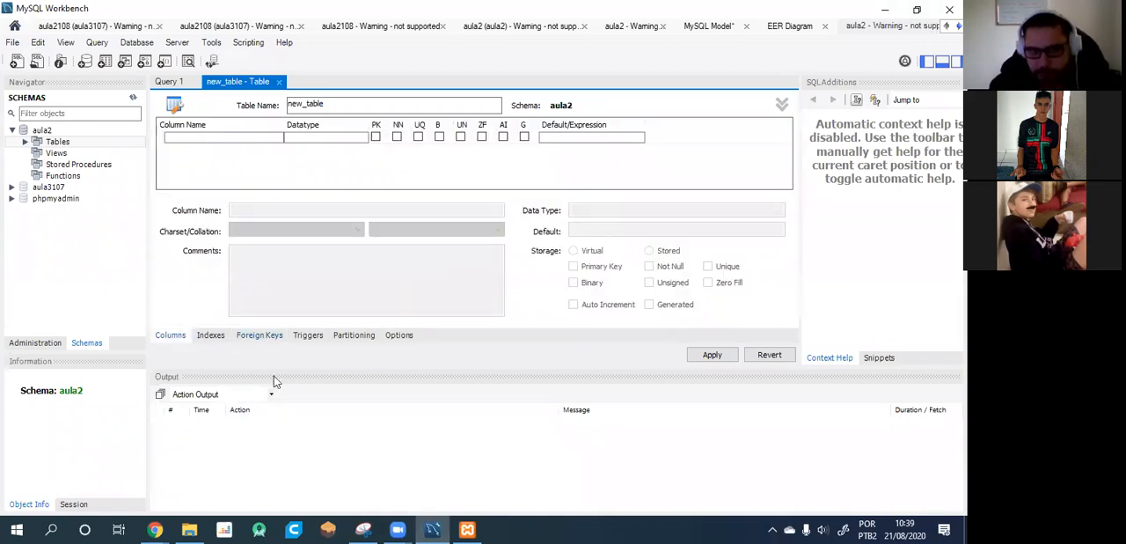
{"action": "left_click", "coordinate": [250, 337]}
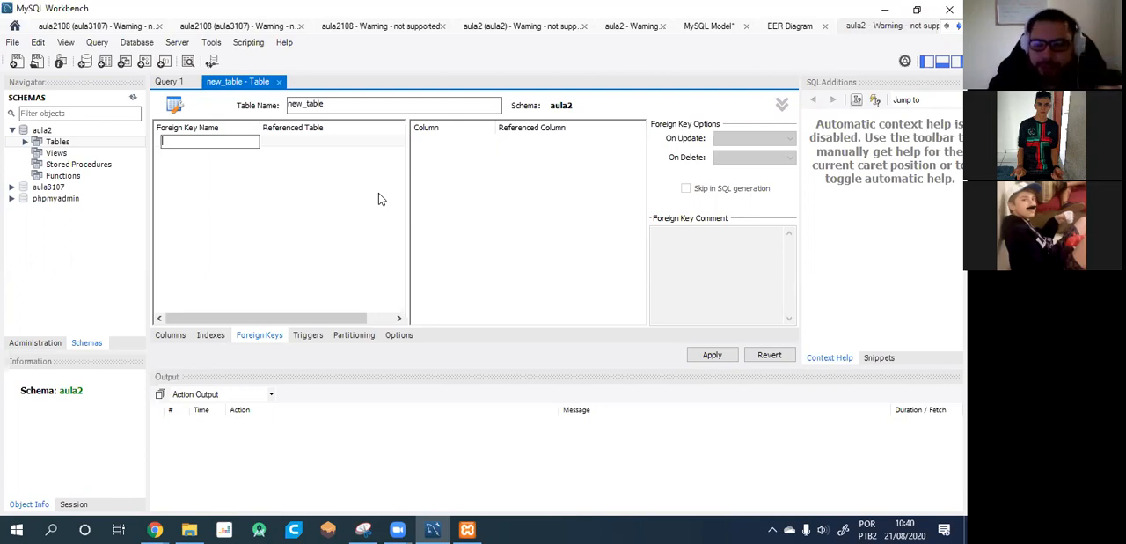
{"action": "left_click", "coordinate": [167, 82]}
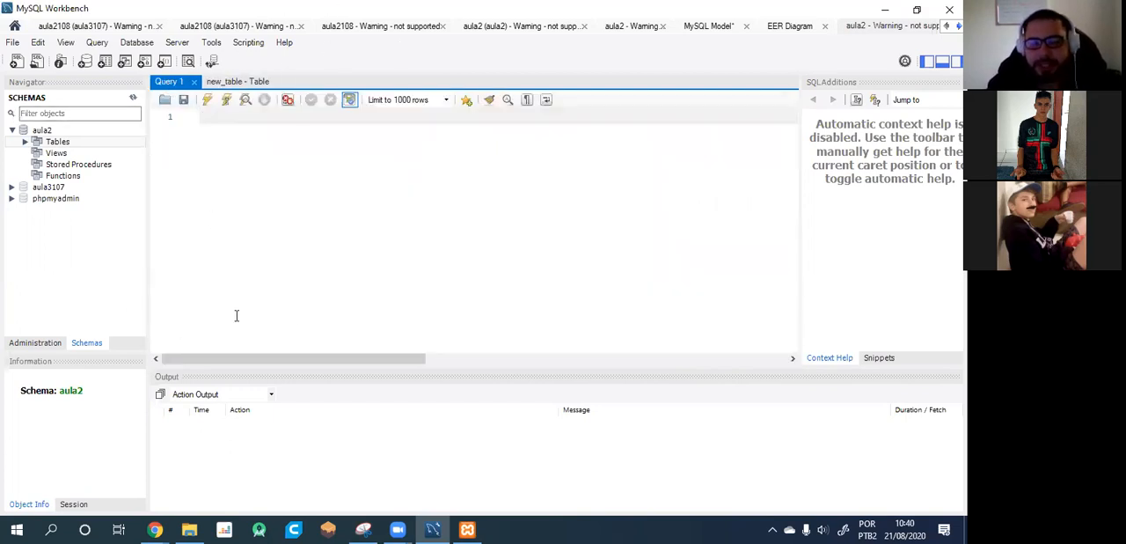
{"action": "left_click", "coordinate": [894, 528]}
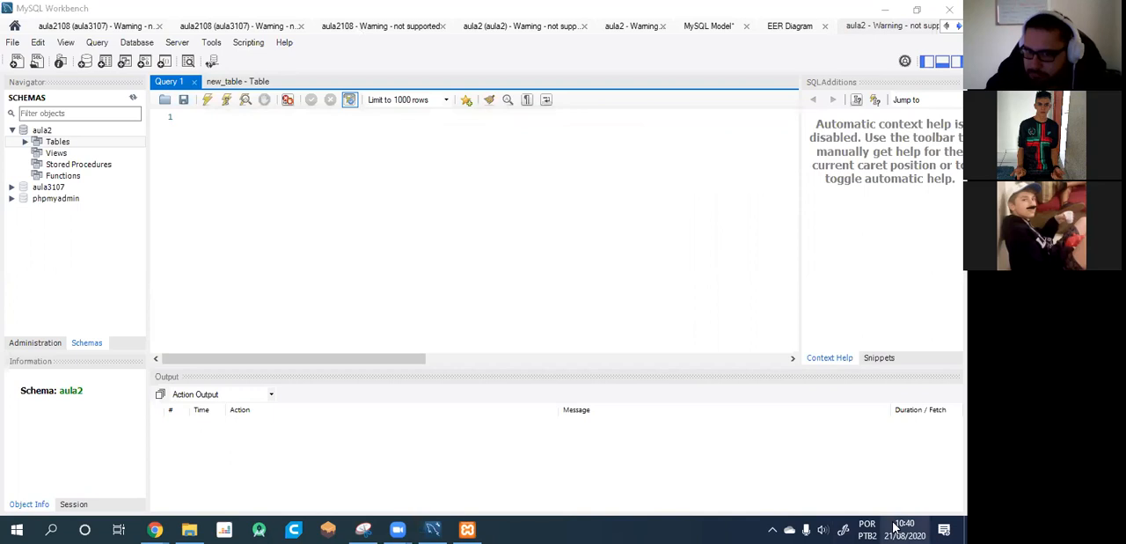
{"action": "left_click", "coordinate": [569, 295]}
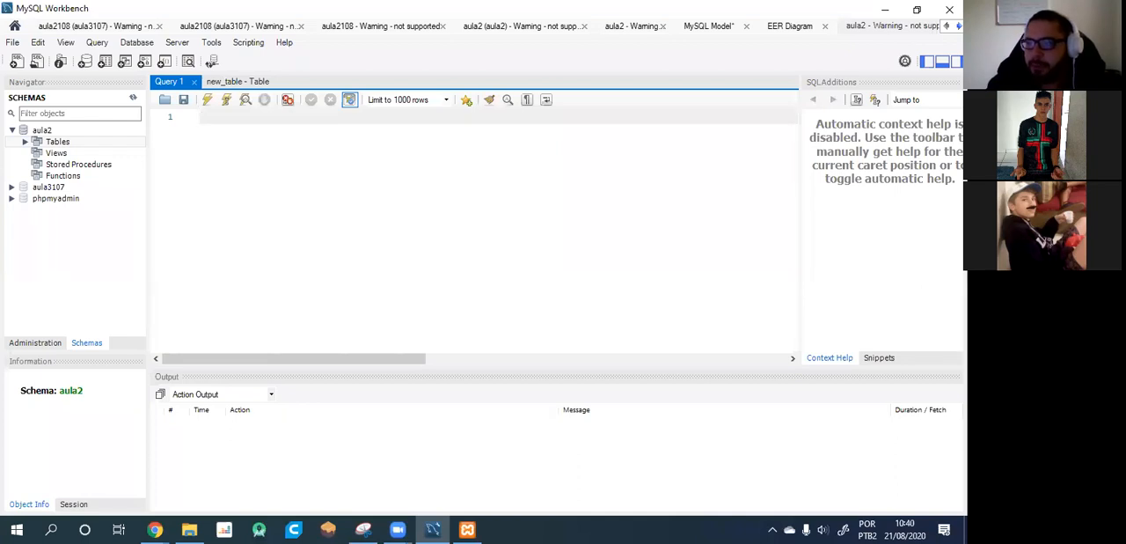
{"action": "key", "text": "alt+Tab"}
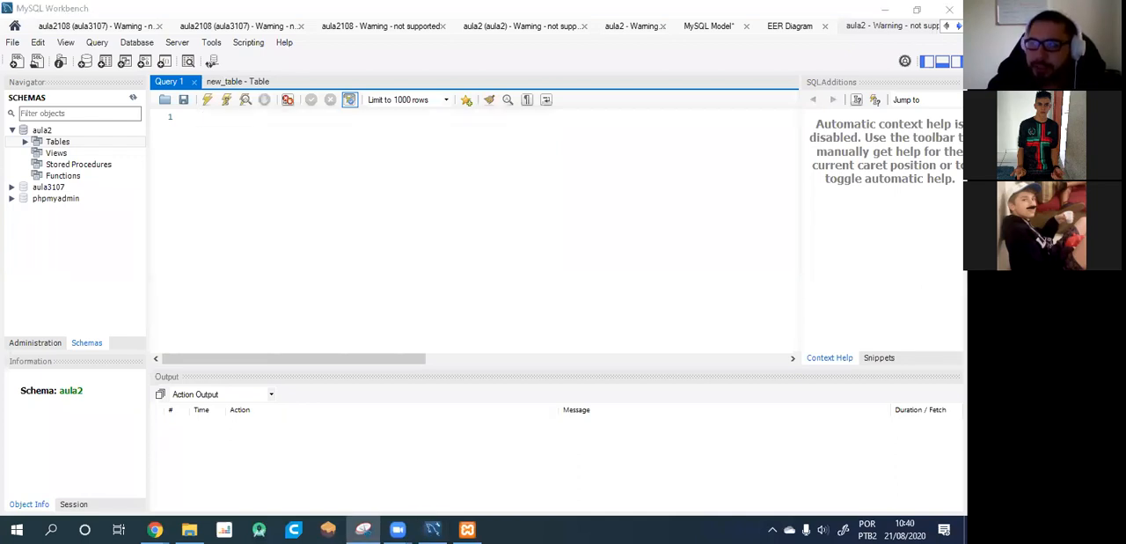